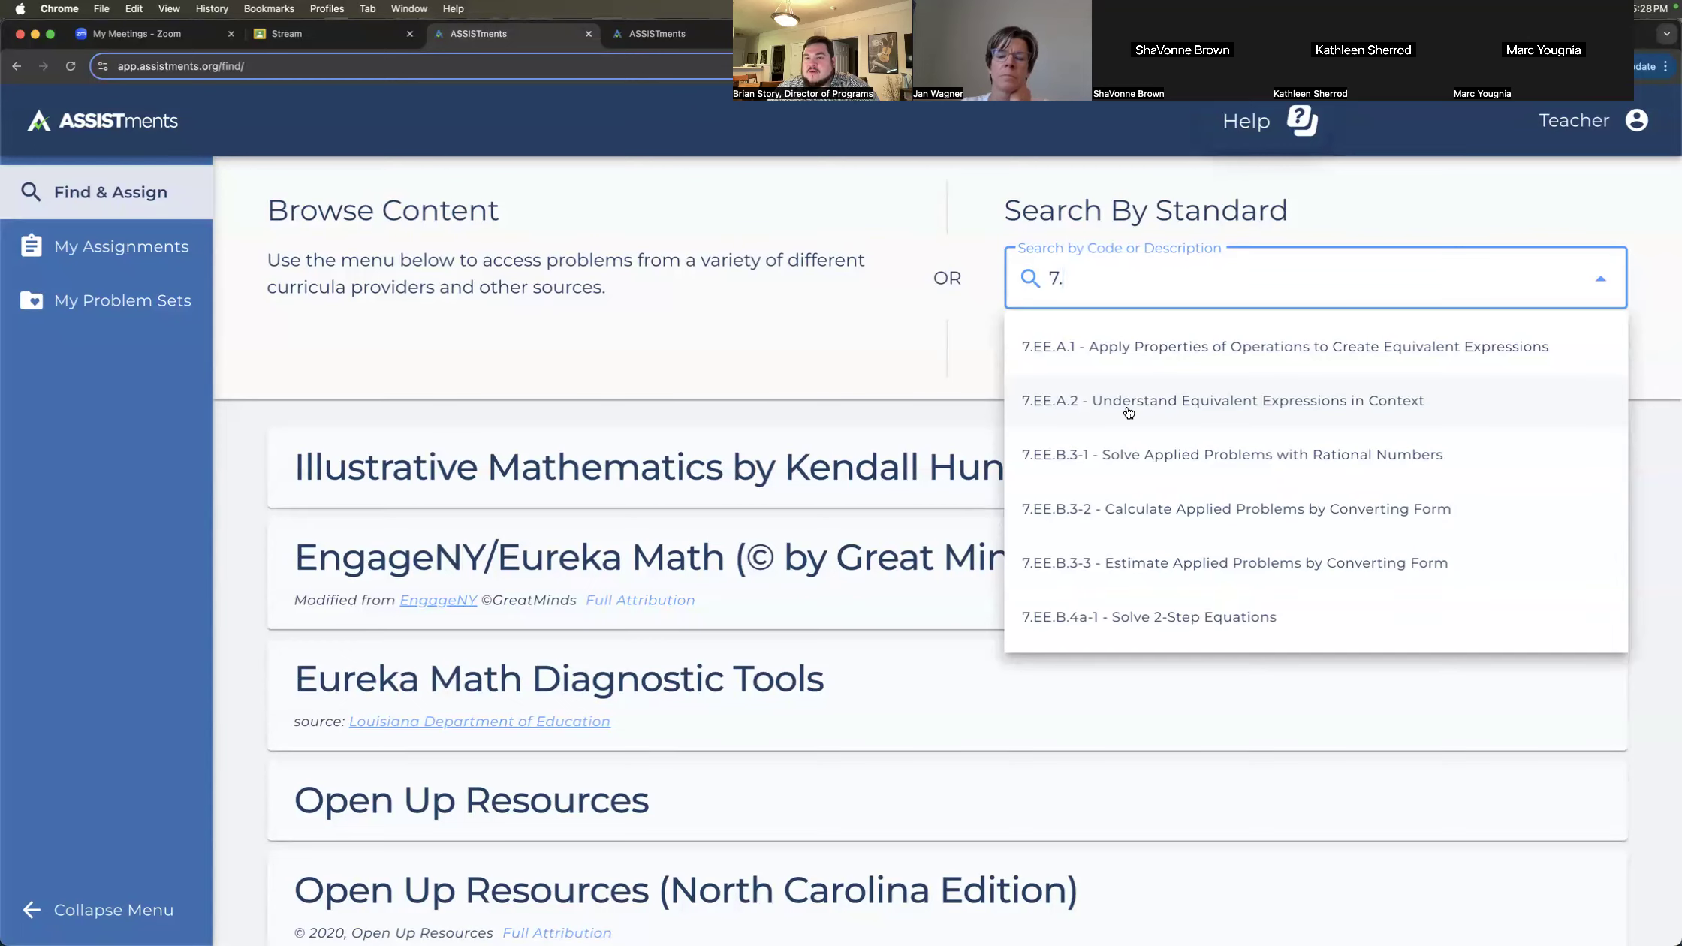
- Look up problems for standard 7.EE.A.2 - Understand Equivalent Expressions in Context and skim the results
{"action": "left_click", "coordinate": [1128, 406]}
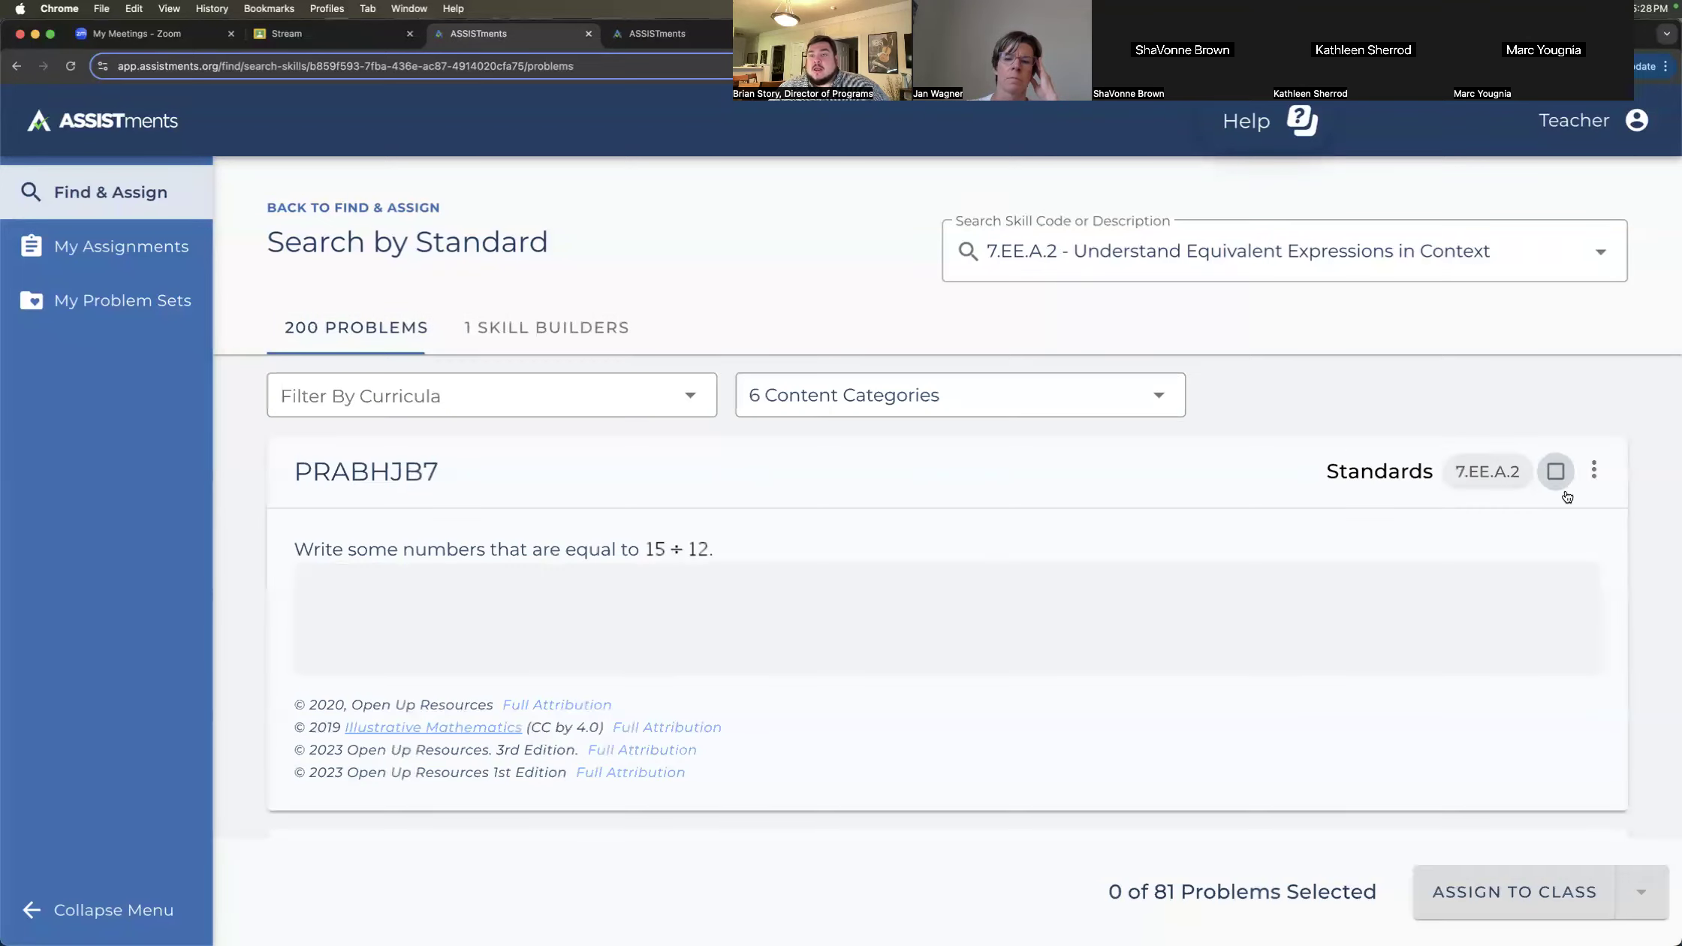
{"action": "scroll", "coordinate": [1555, 478], "scroll_direction": "down", "scroll_amount": 6}
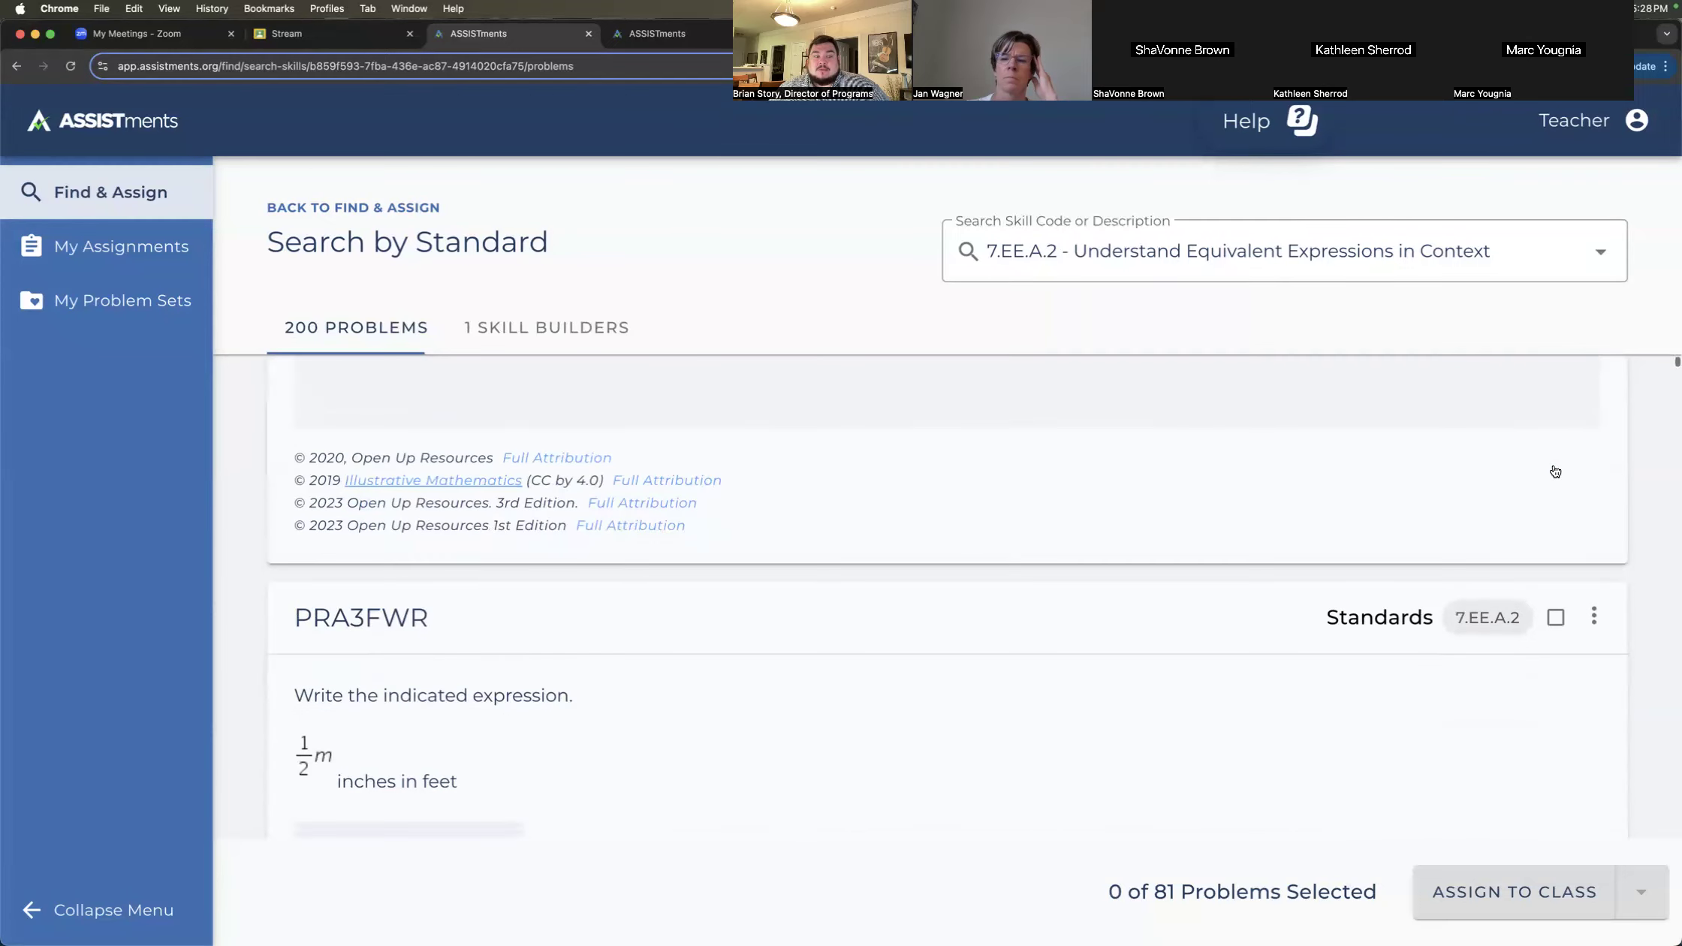
{"action": "scroll", "coordinate": [1553, 464], "scroll_direction": "down", "scroll_amount": 3}
{"action": "scroll", "coordinate": [1554, 464], "scroll_direction": "up", "scroll_amount": 10}
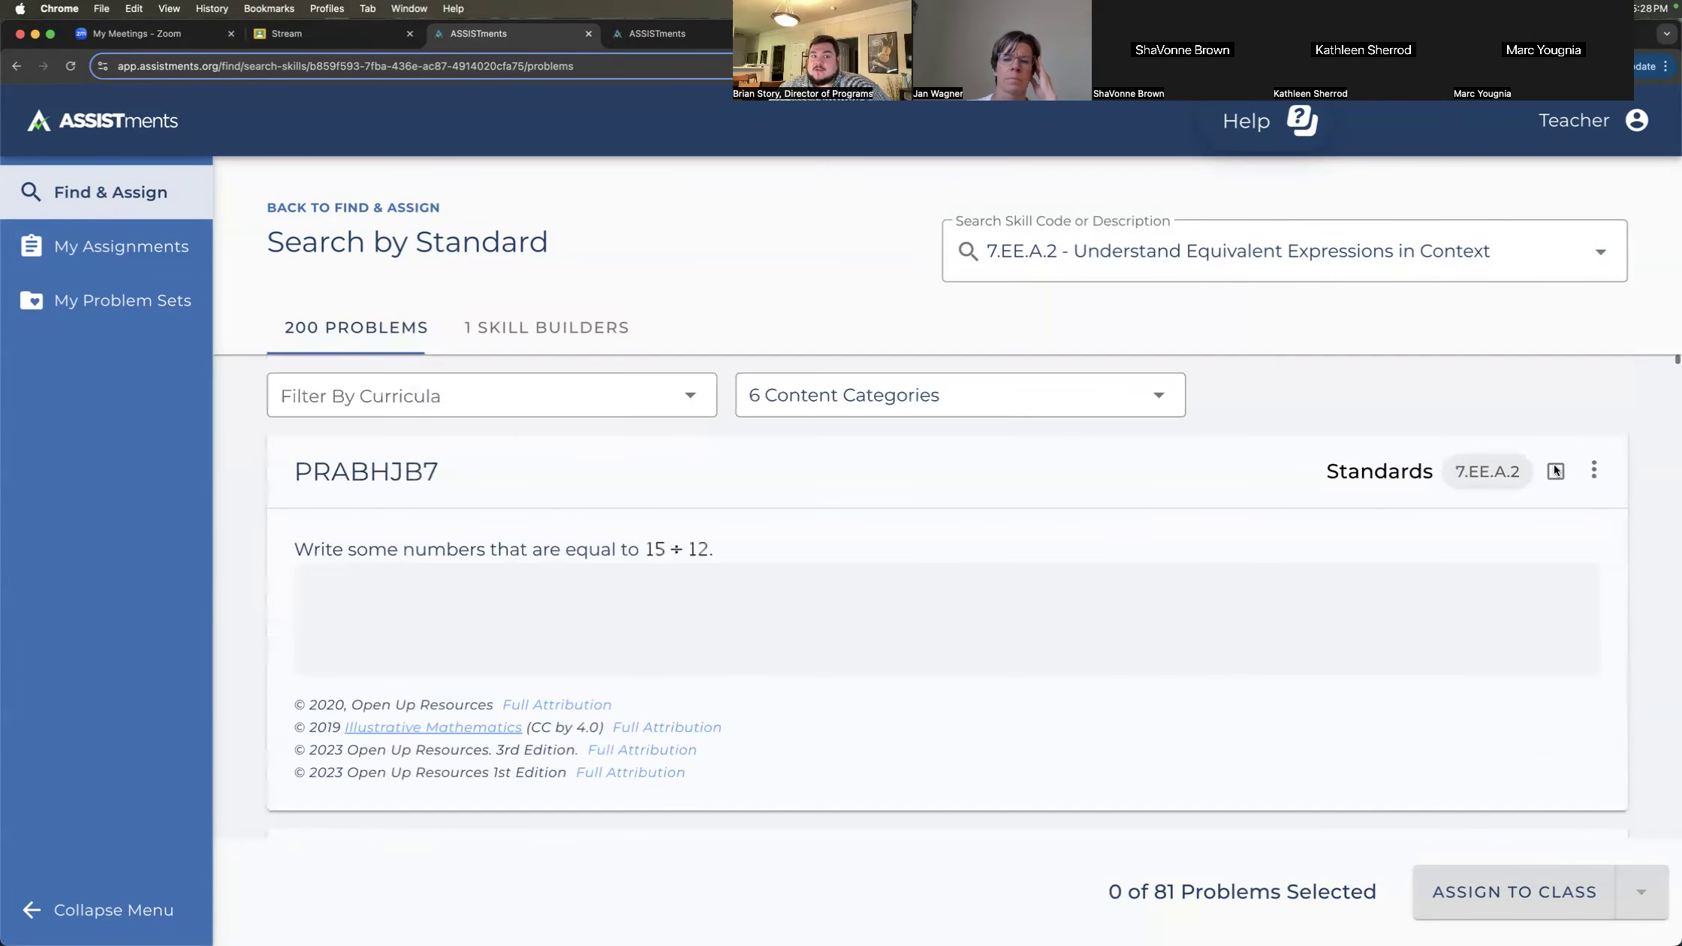
- Filter the problems by the Kendall Hunt/Illustrative Math curriculum and skim the filtered problems
{"action": "left_click", "coordinate": [660, 396]}
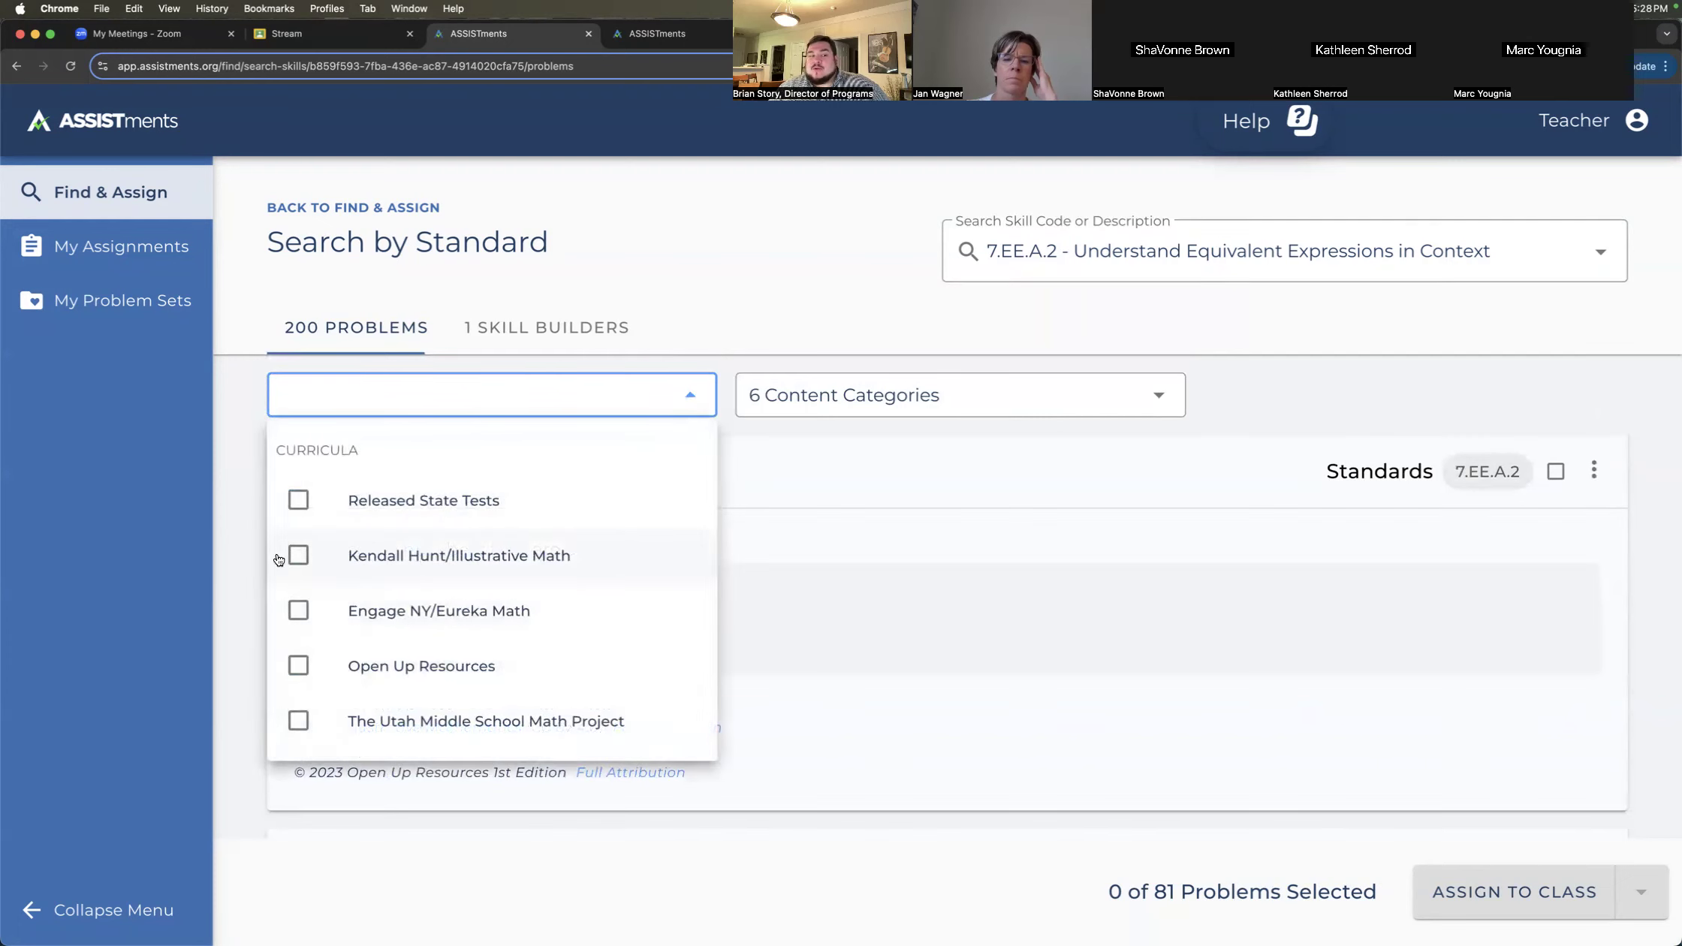
{"action": "left_click", "coordinate": [299, 555]}
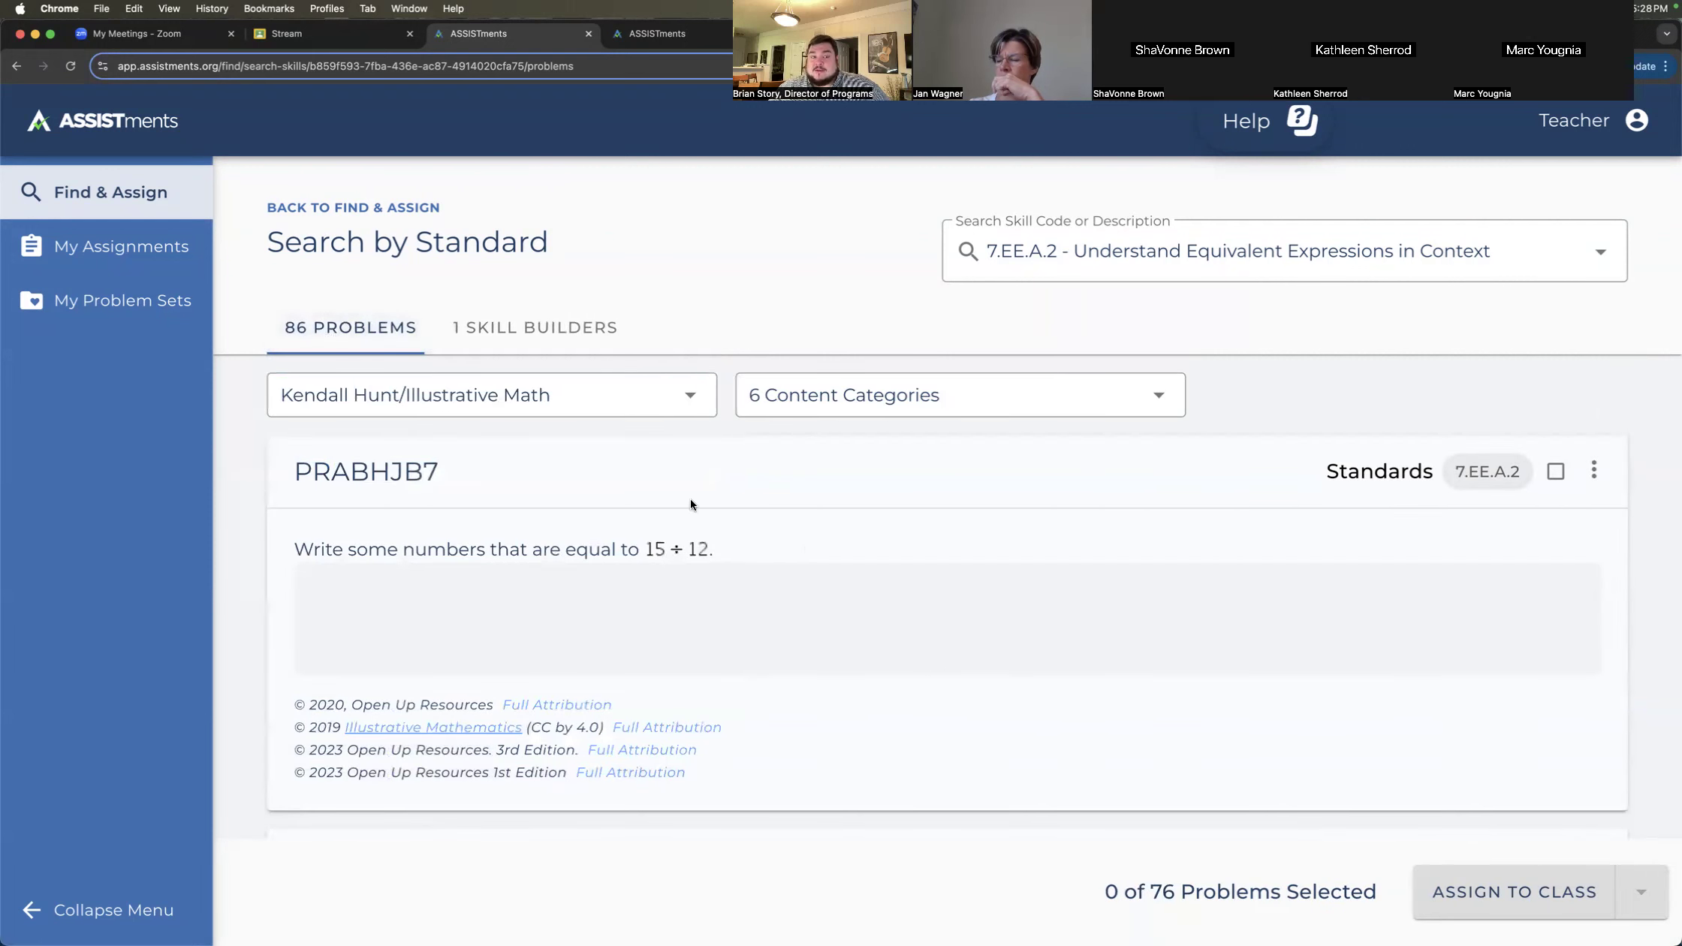
{"action": "scroll", "coordinate": [690, 497], "scroll_direction": "down", "scroll_amount": 4}
{"action": "scroll", "coordinate": [690, 502], "scroll_direction": "down", "scroll_amount": 3}
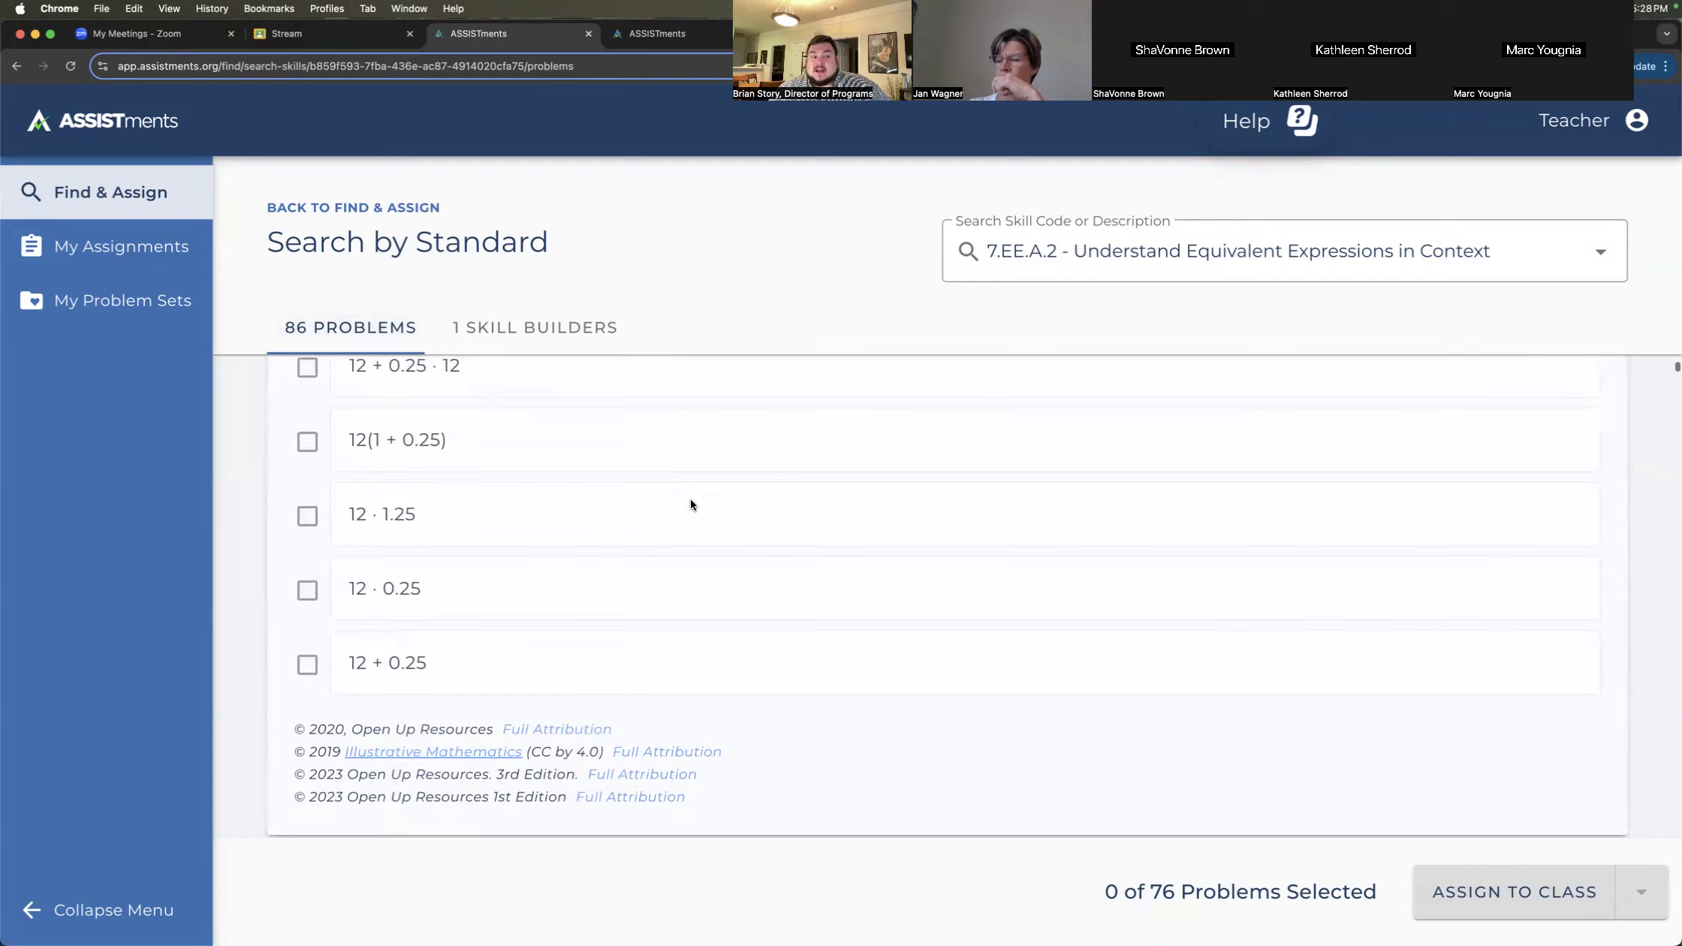
{"action": "scroll", "coordinate": [691, 503], "scroll_direction": "up", "scroll_amount": 1}
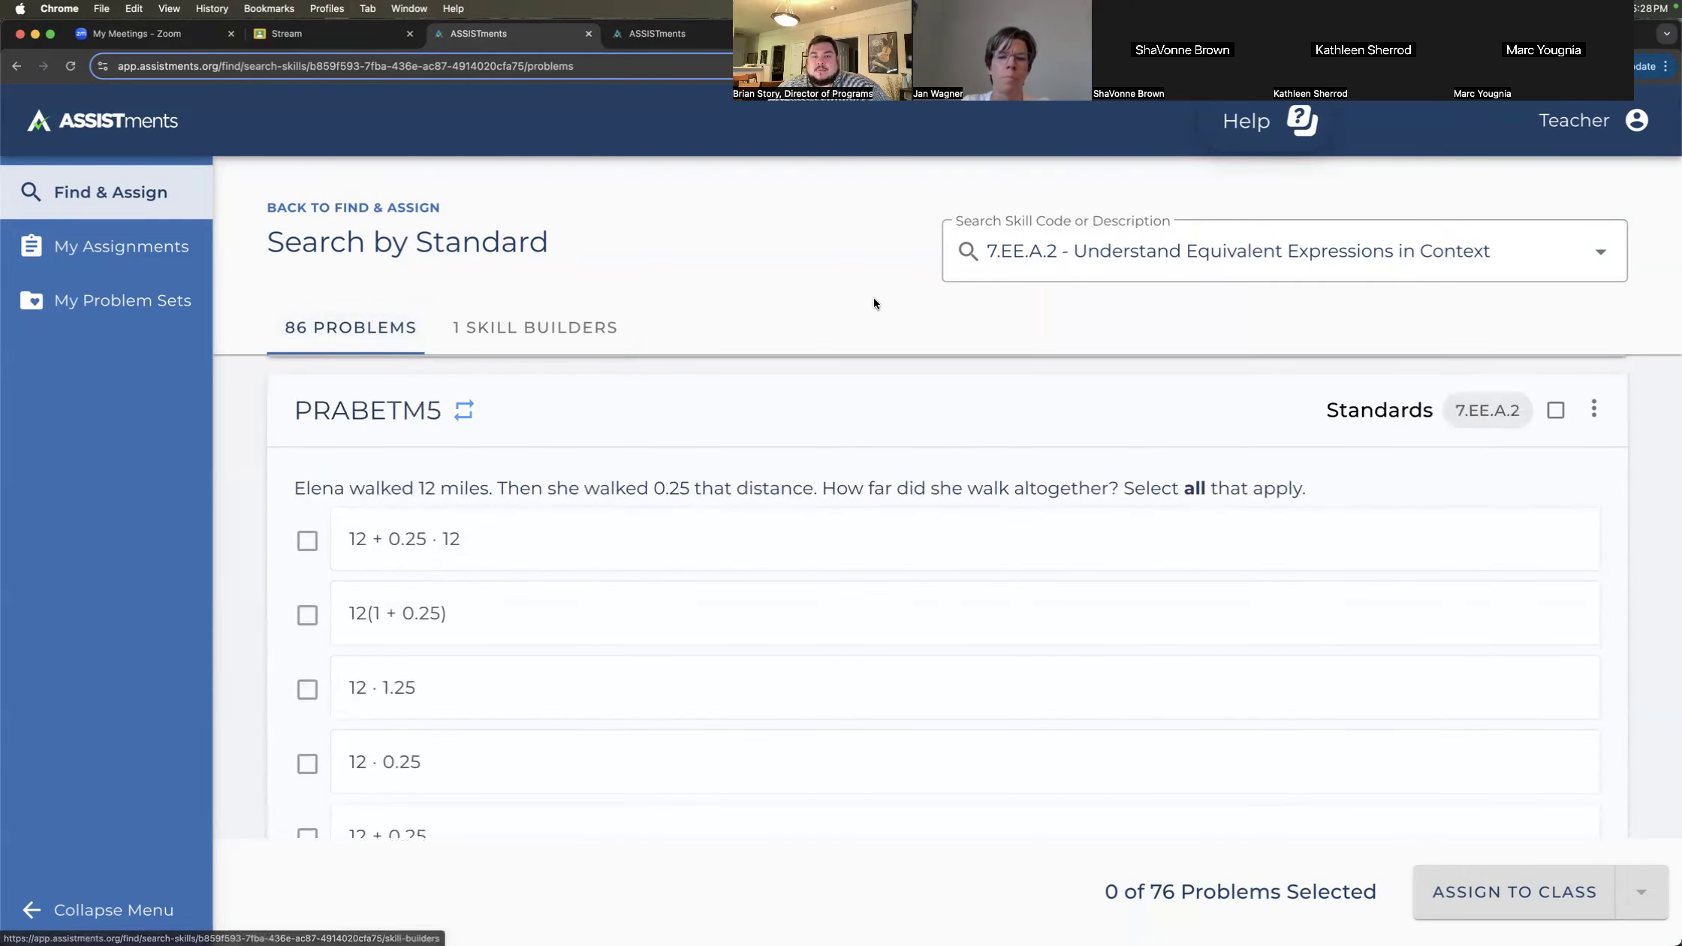
{"action": "scroll", "coordinate": [830, 493], "scroll_direction": "up", "scroll_amount": 6}
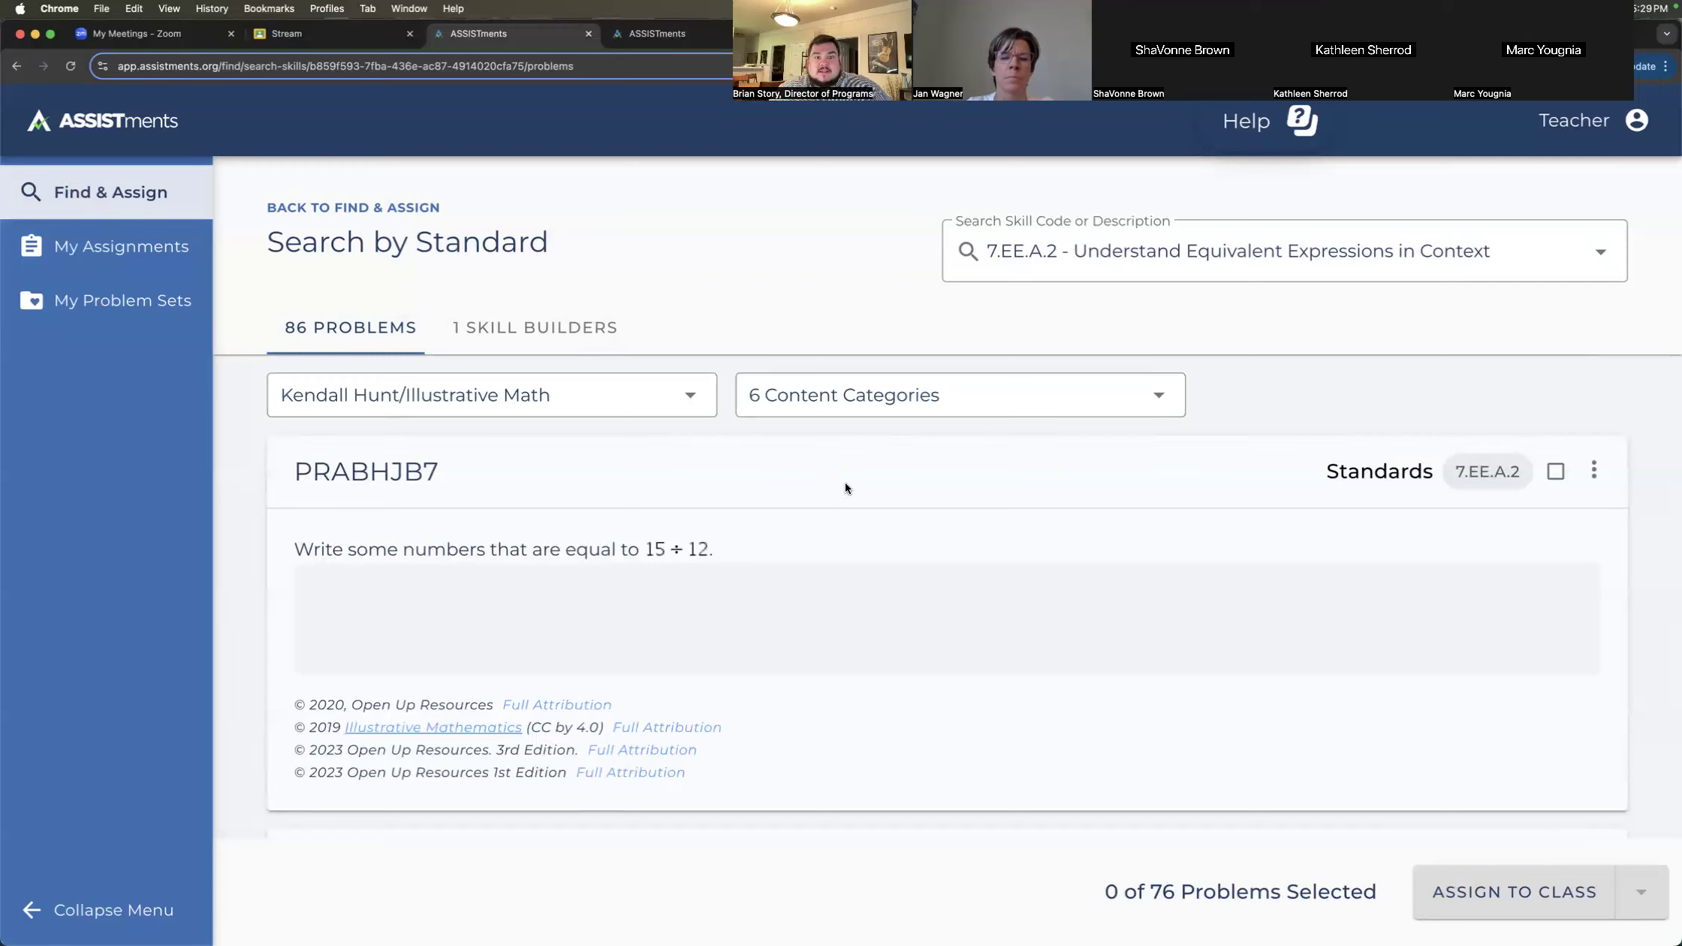
- Examine the content category filter options, and show the presentation slide about the IM v.360 curriculum before returning to the problems
{"action": "left_click", "coordinate": [860, 406]}
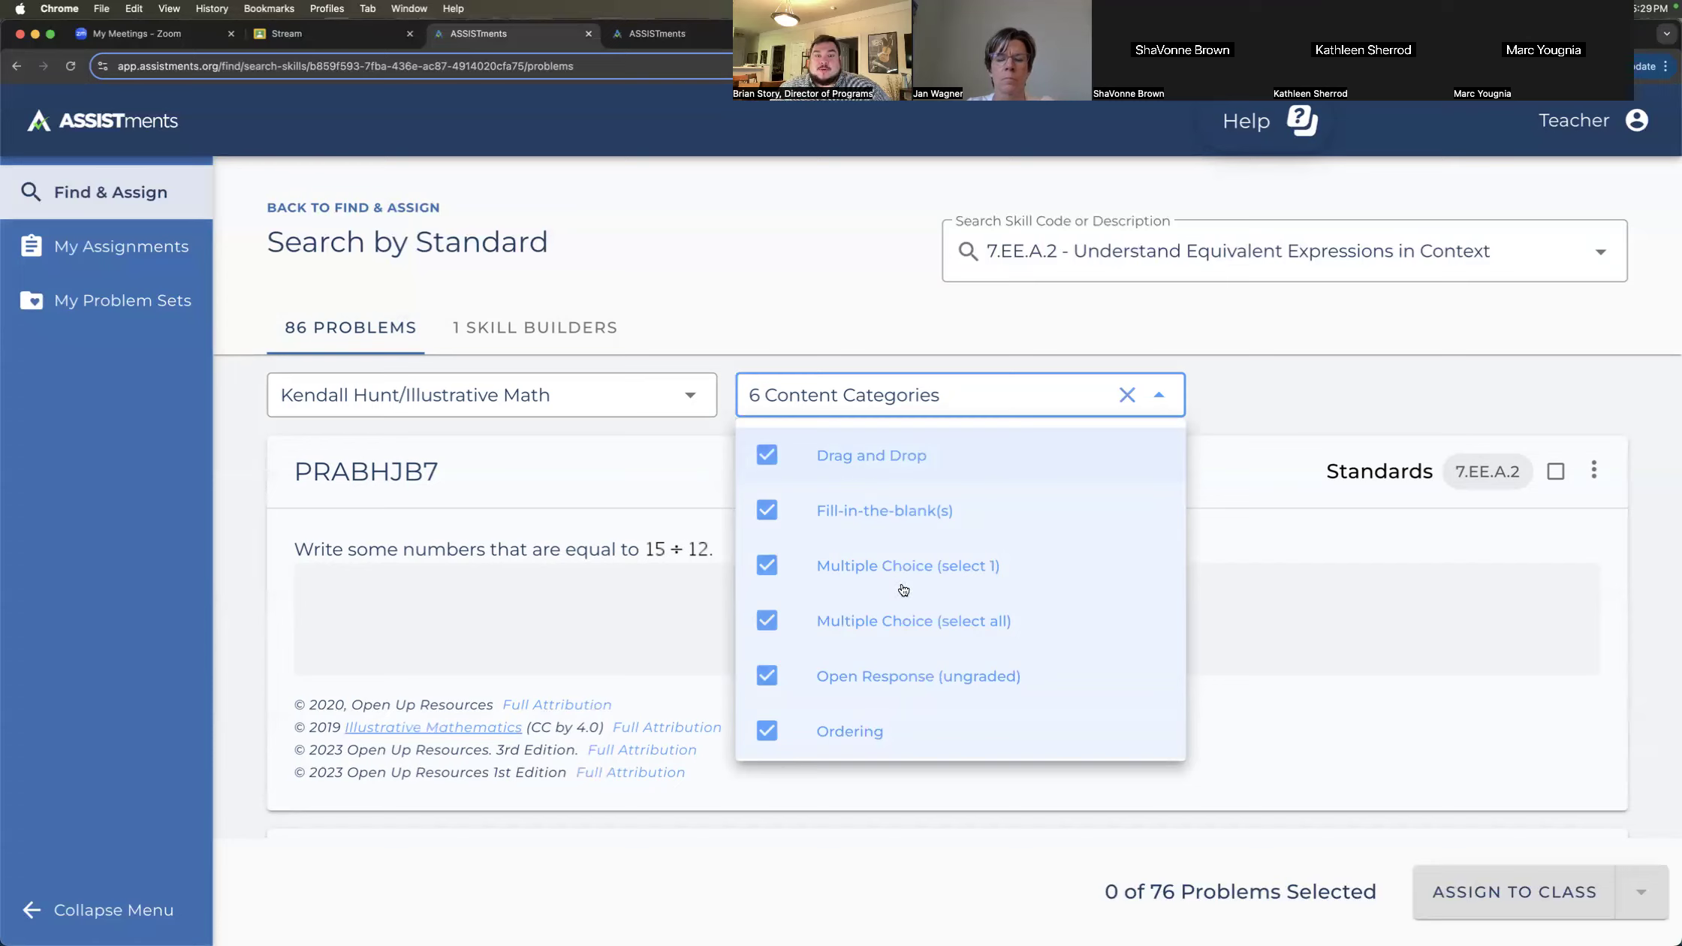
{"action": "left_click", "coordinate": [1324, 373]}
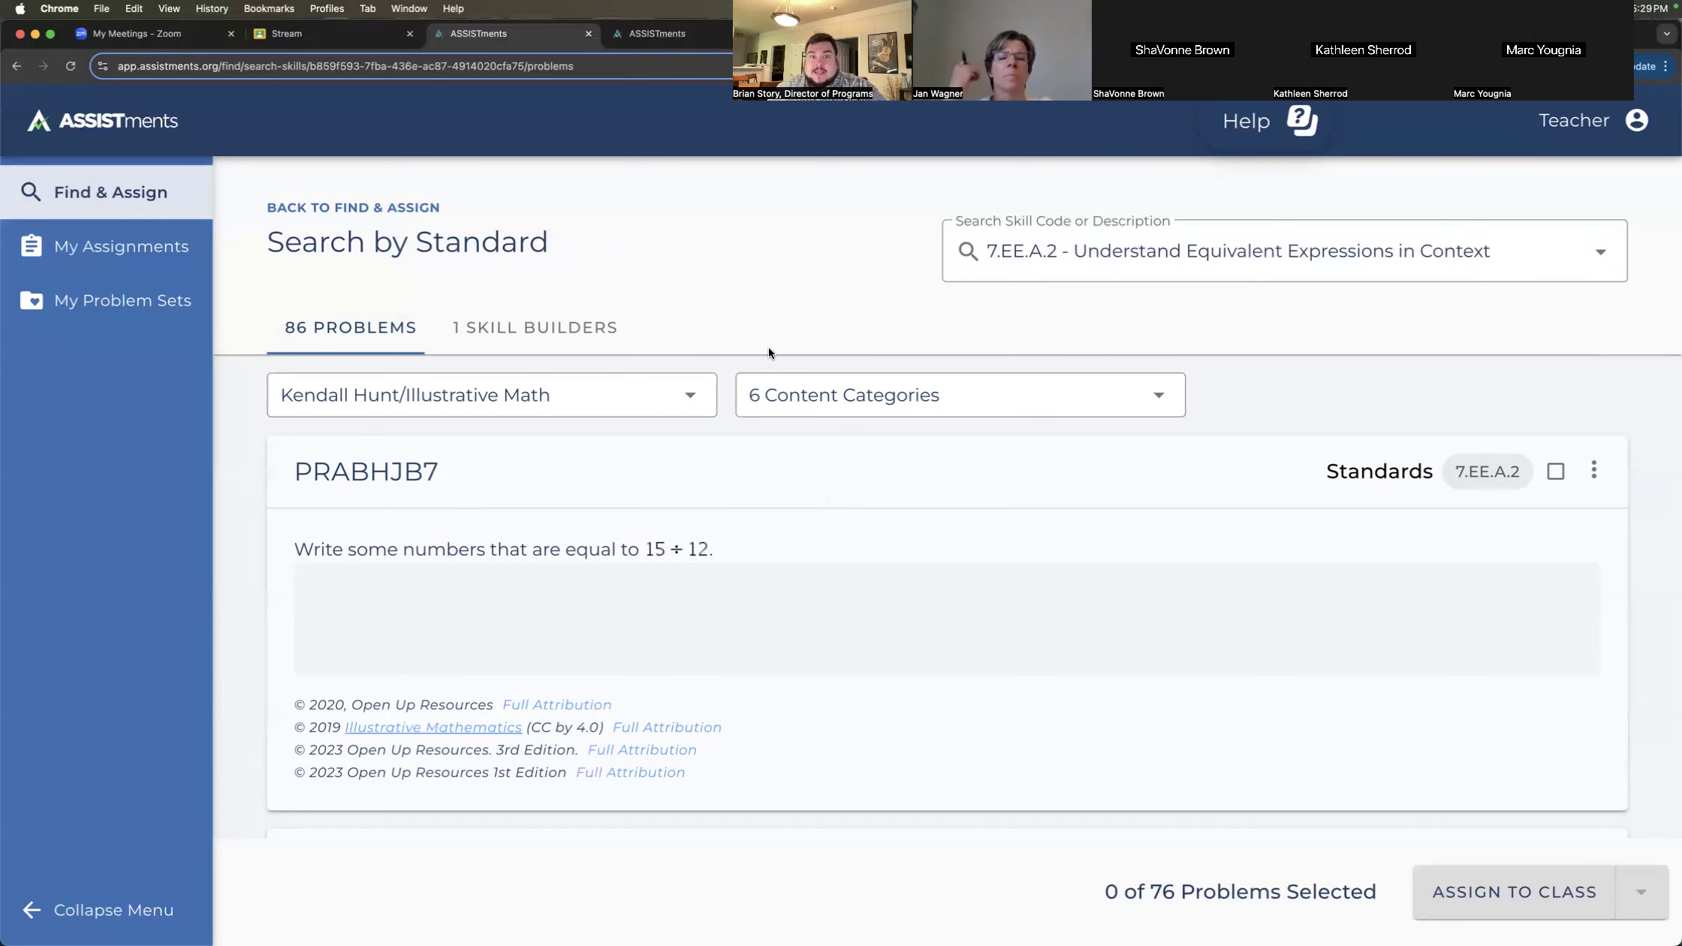
{"action": "key", "text": "ctrl+Right"}
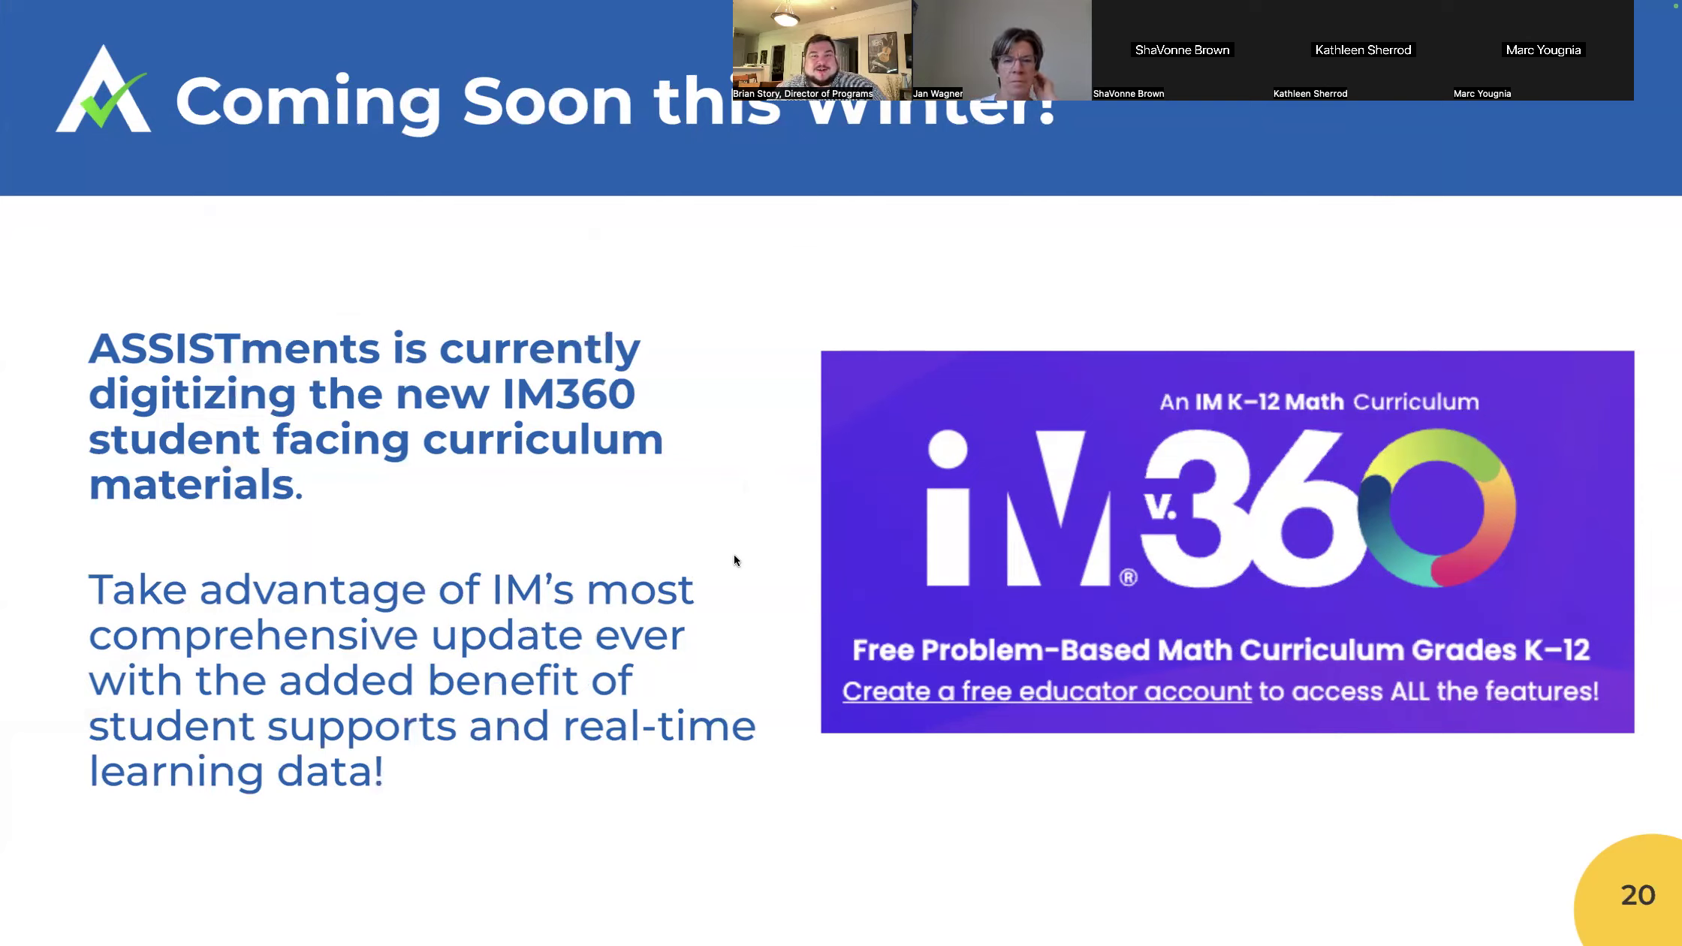
{"action": "key", "text": "ctrl+Left"}
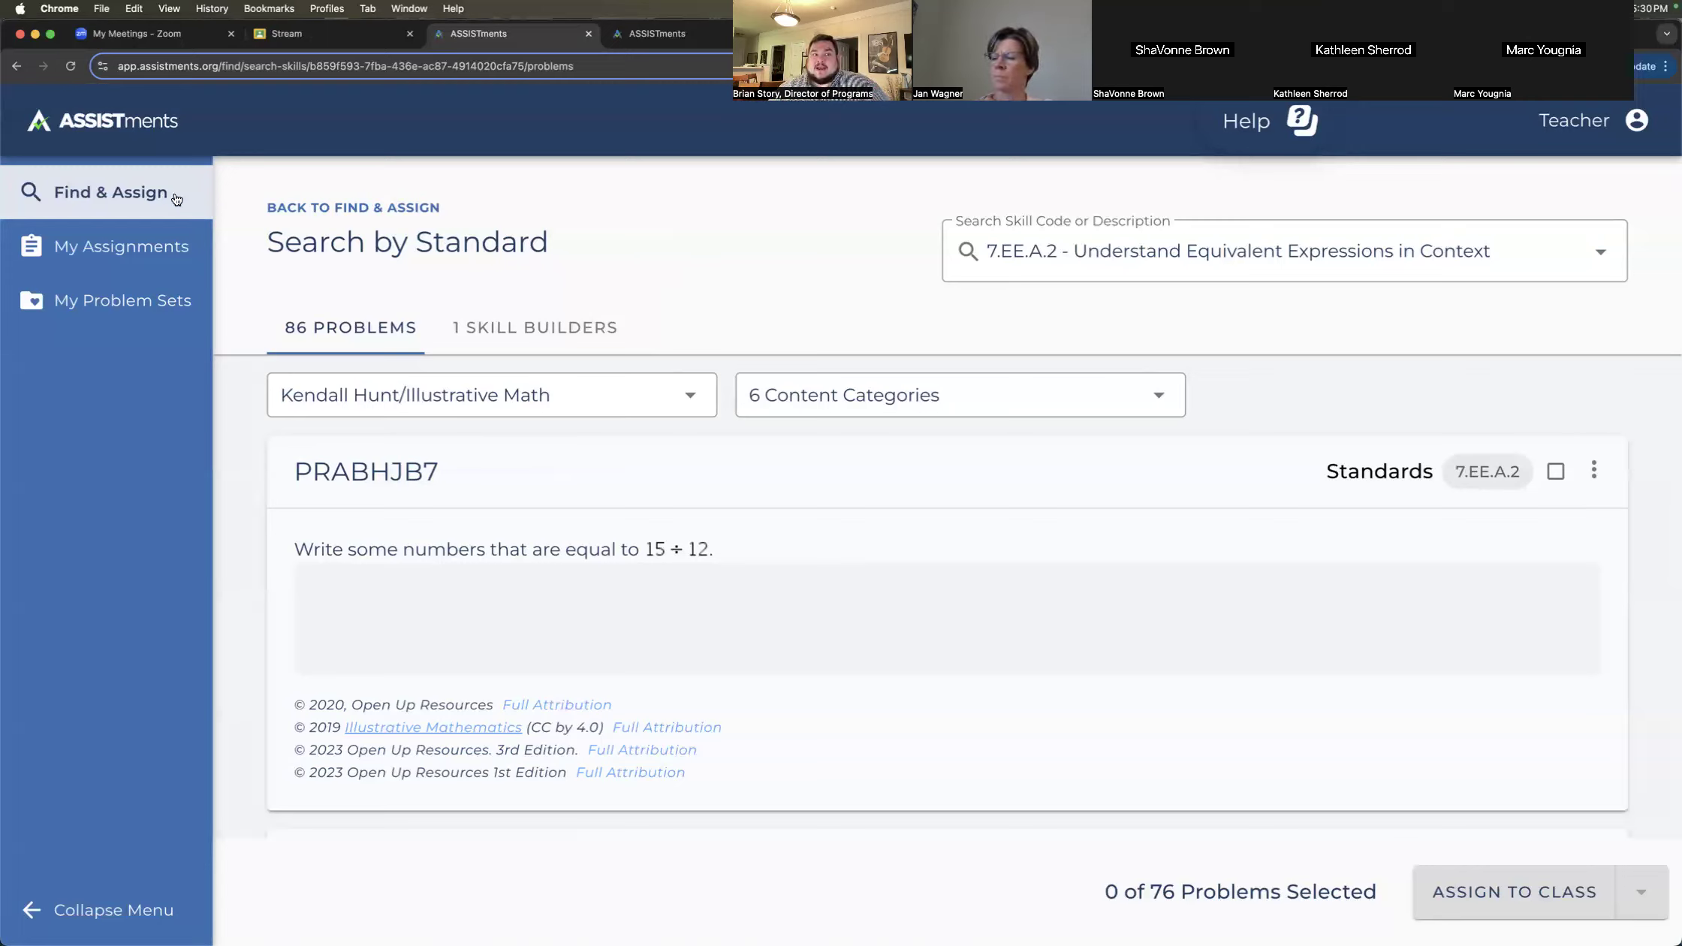
- Return to the Find & Assign content list and expand Skill Builders to show its grades
{"action": "left_click", "coordinate": [102, 214]}
{"action": "left_click", "coordinate": [272, 188]}
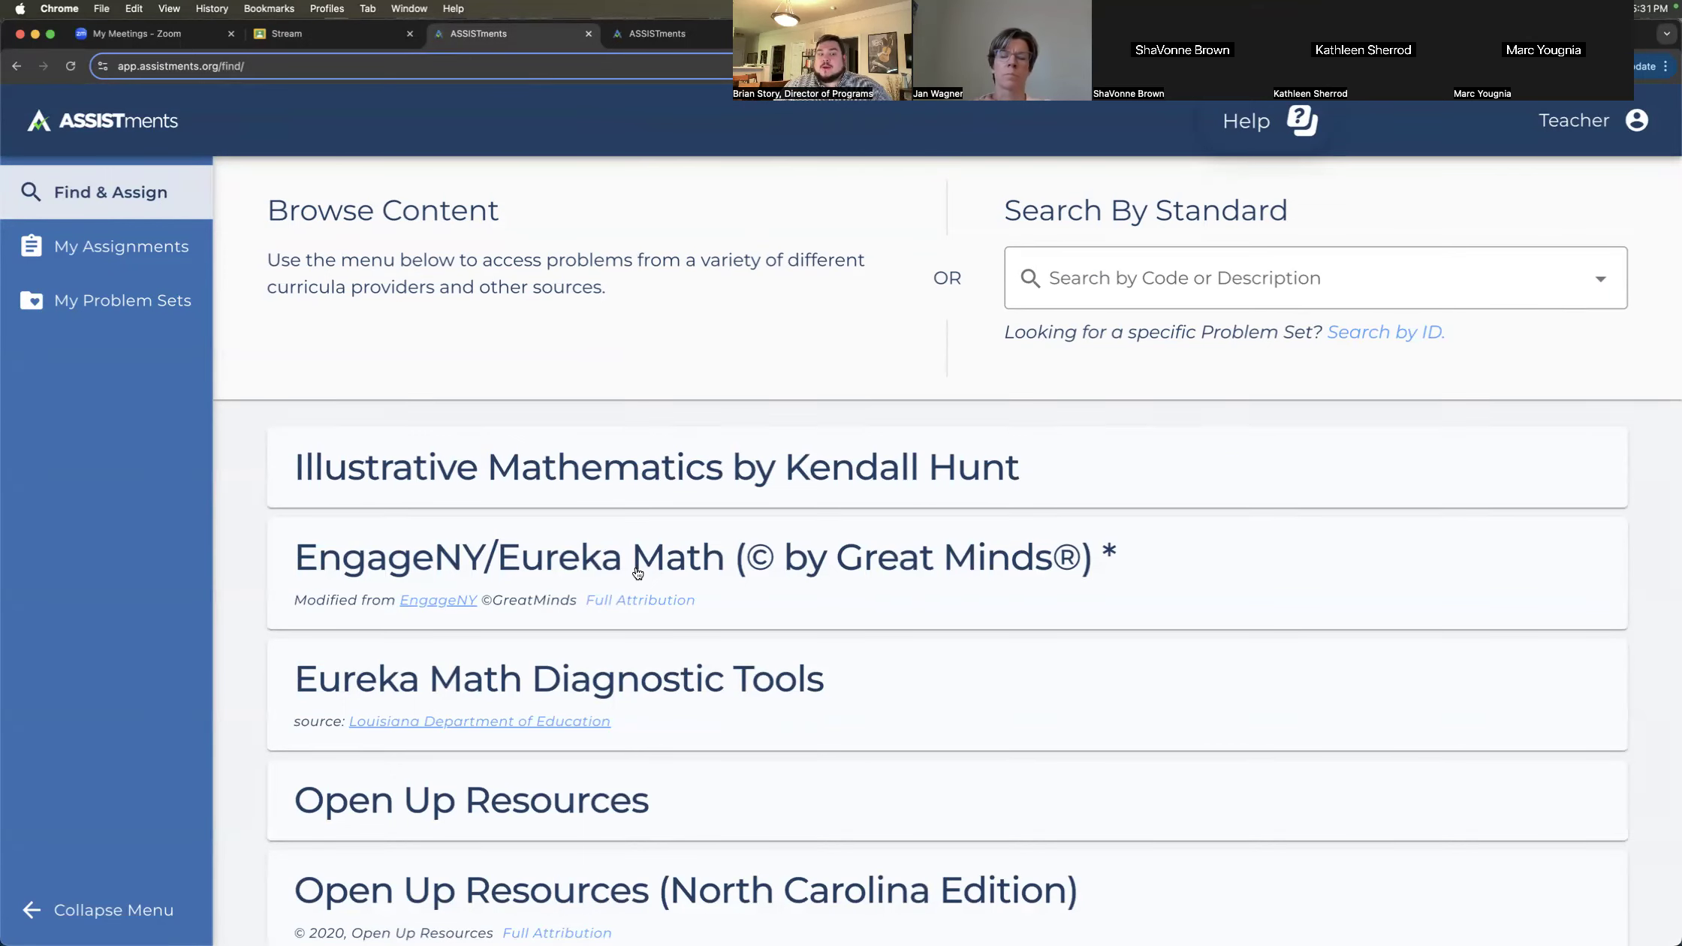
{"action": "scroll", "coordinate": [638, 574], "scroll_direction": "down", "scroll_amount": 10}
{"action": "scroll", "coordinate": [638, 574], "scroll_direction": "down", "scroll_amount": 5}
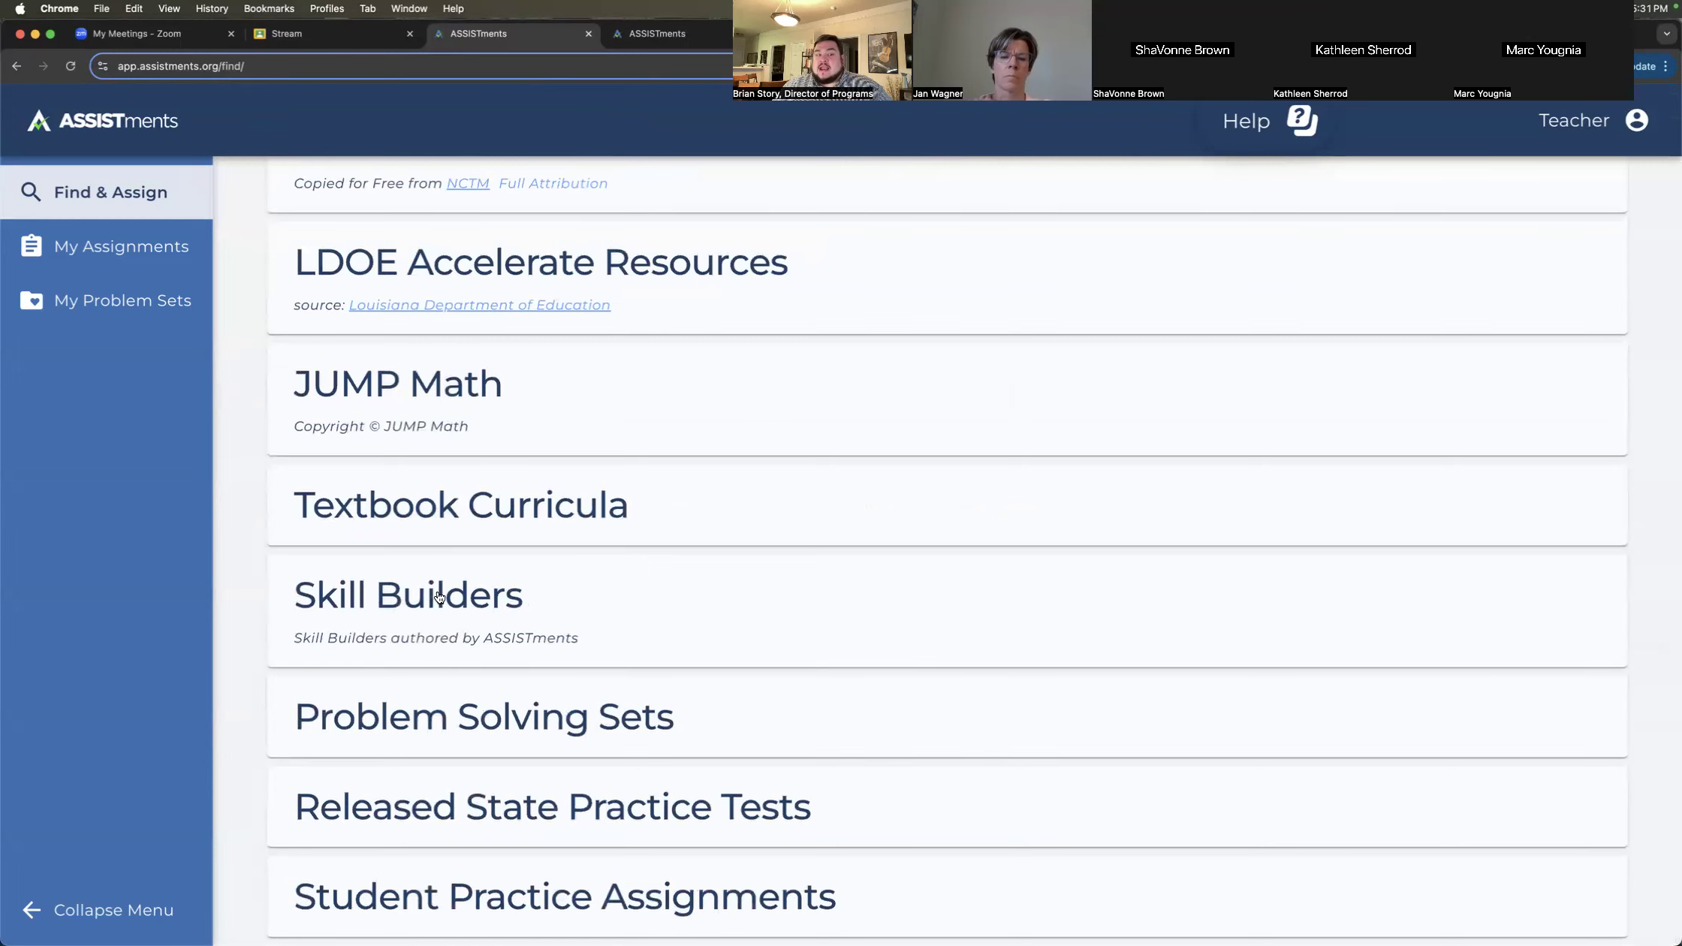
{"action": "left_click", "coordinate": [439, 597]}
{"action": "scroll", "coordinate": [449, 699], "scroll_direction": "down", "scroll_amount": 8}
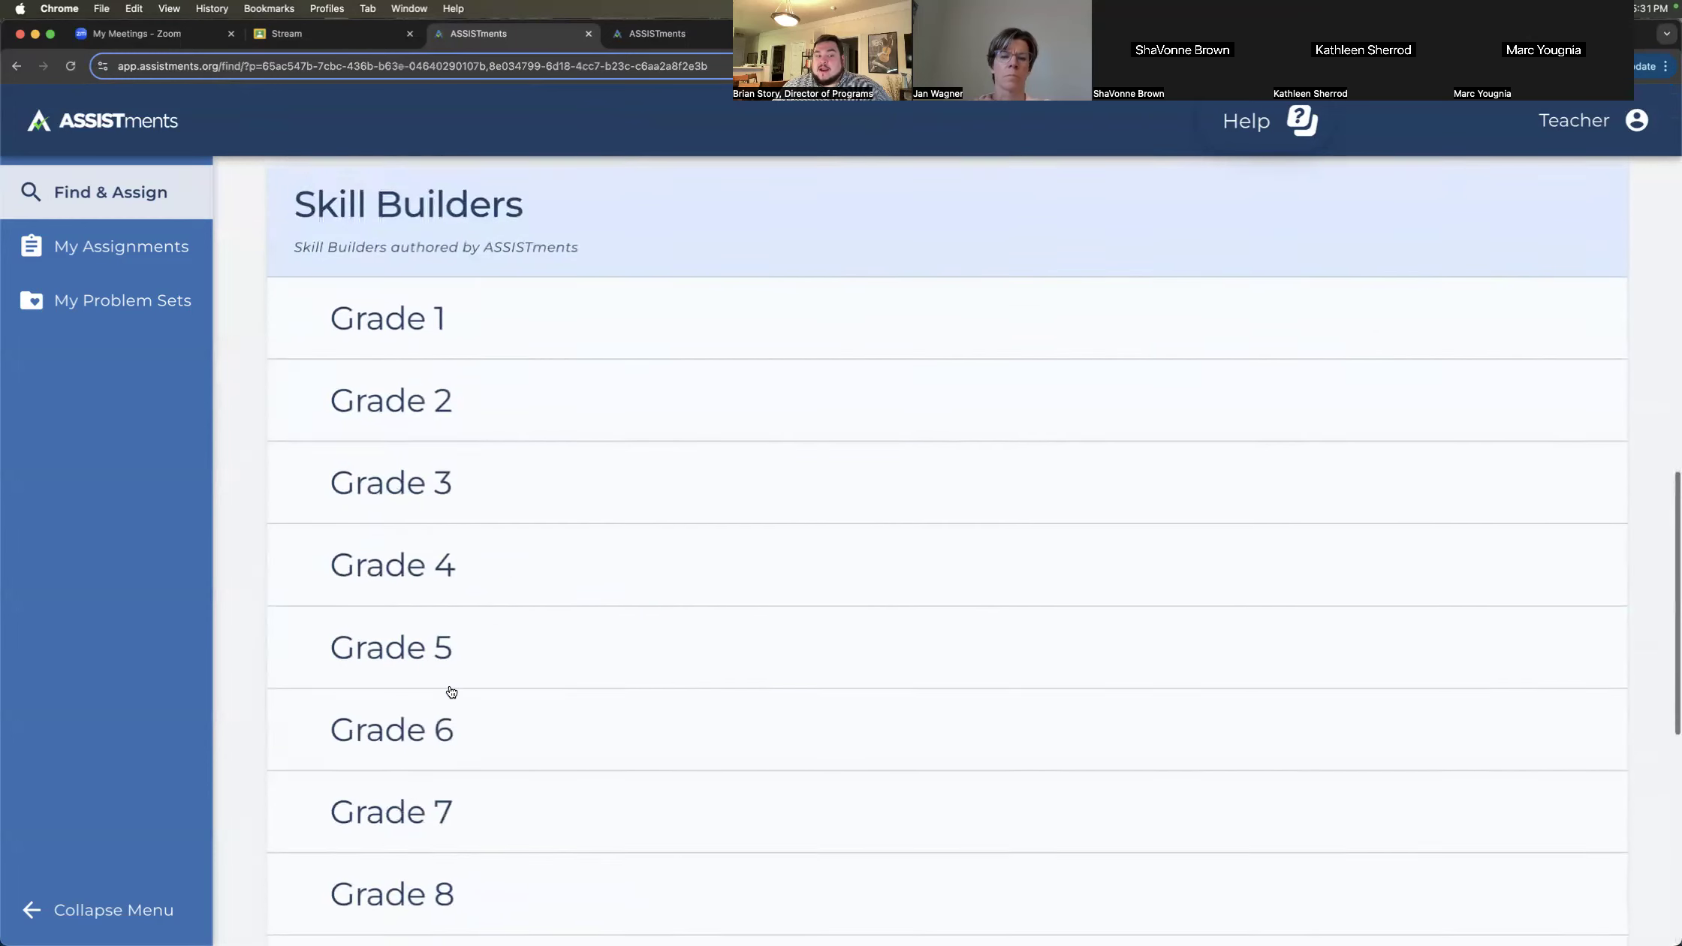
- Review the Grade 6 skill builders for (RP) Ratios and Proportional Relationships, and collapse the Skill Builders section
{"action": "left_click", "coordinate": [439, 699]}
{"action": "scroll", "coordinate": [443, 601], "scroll_direction": "down", "scroll_amount": 5}
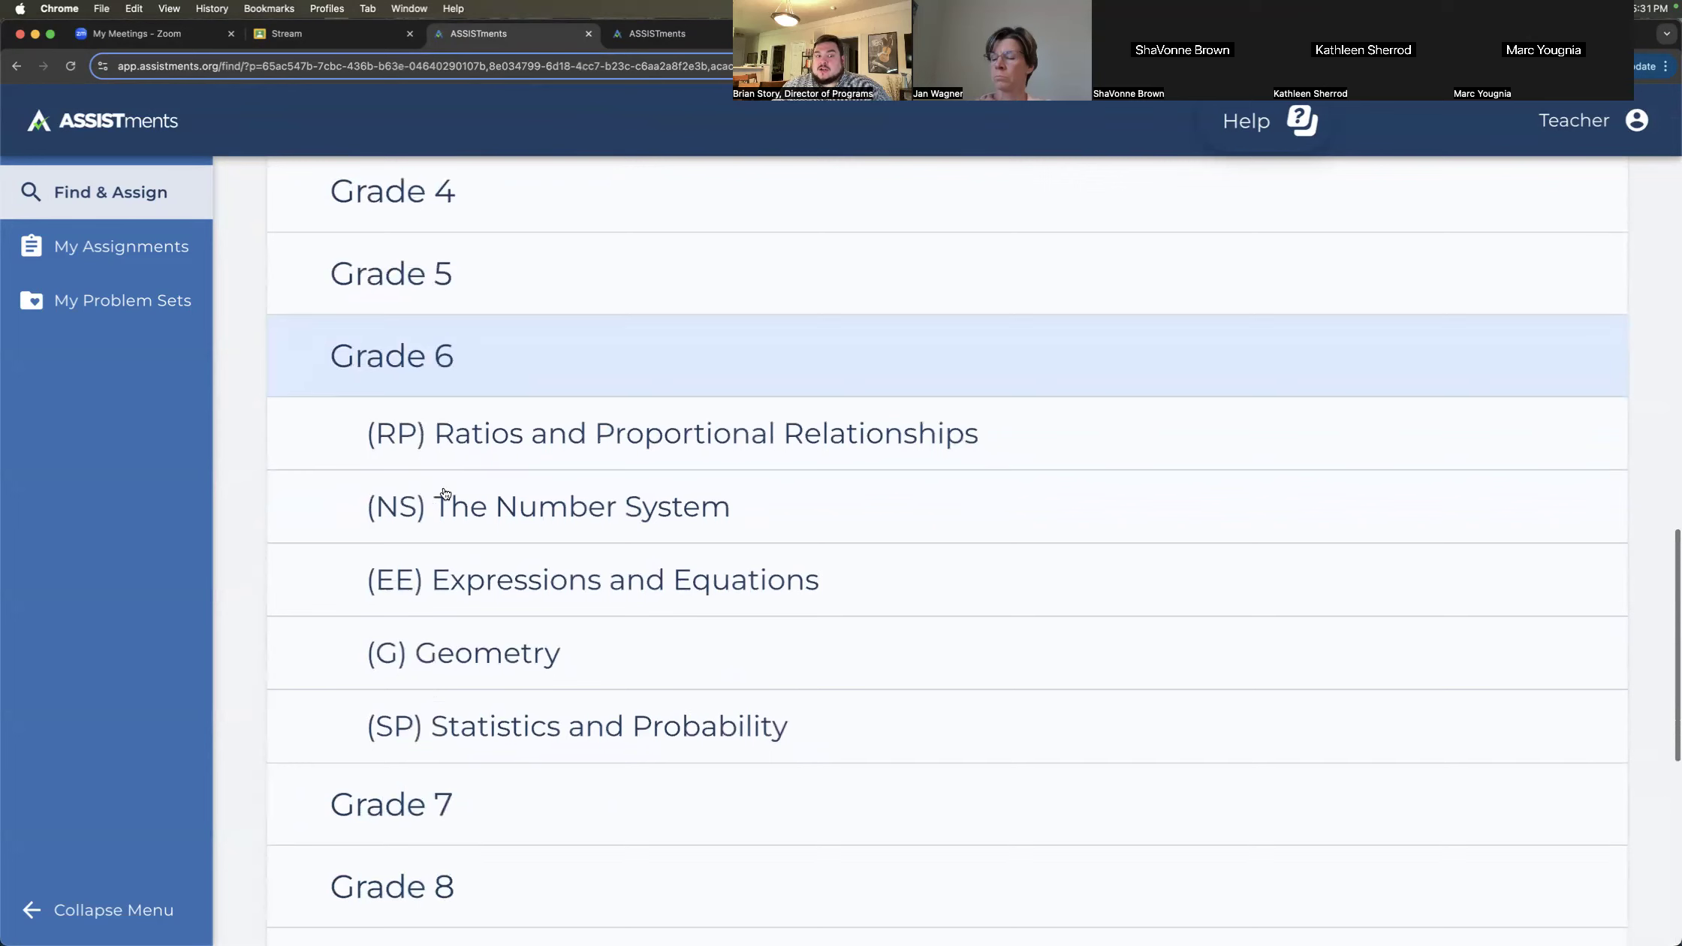
{"action": "left_click", "coordinate": [494, 426]}
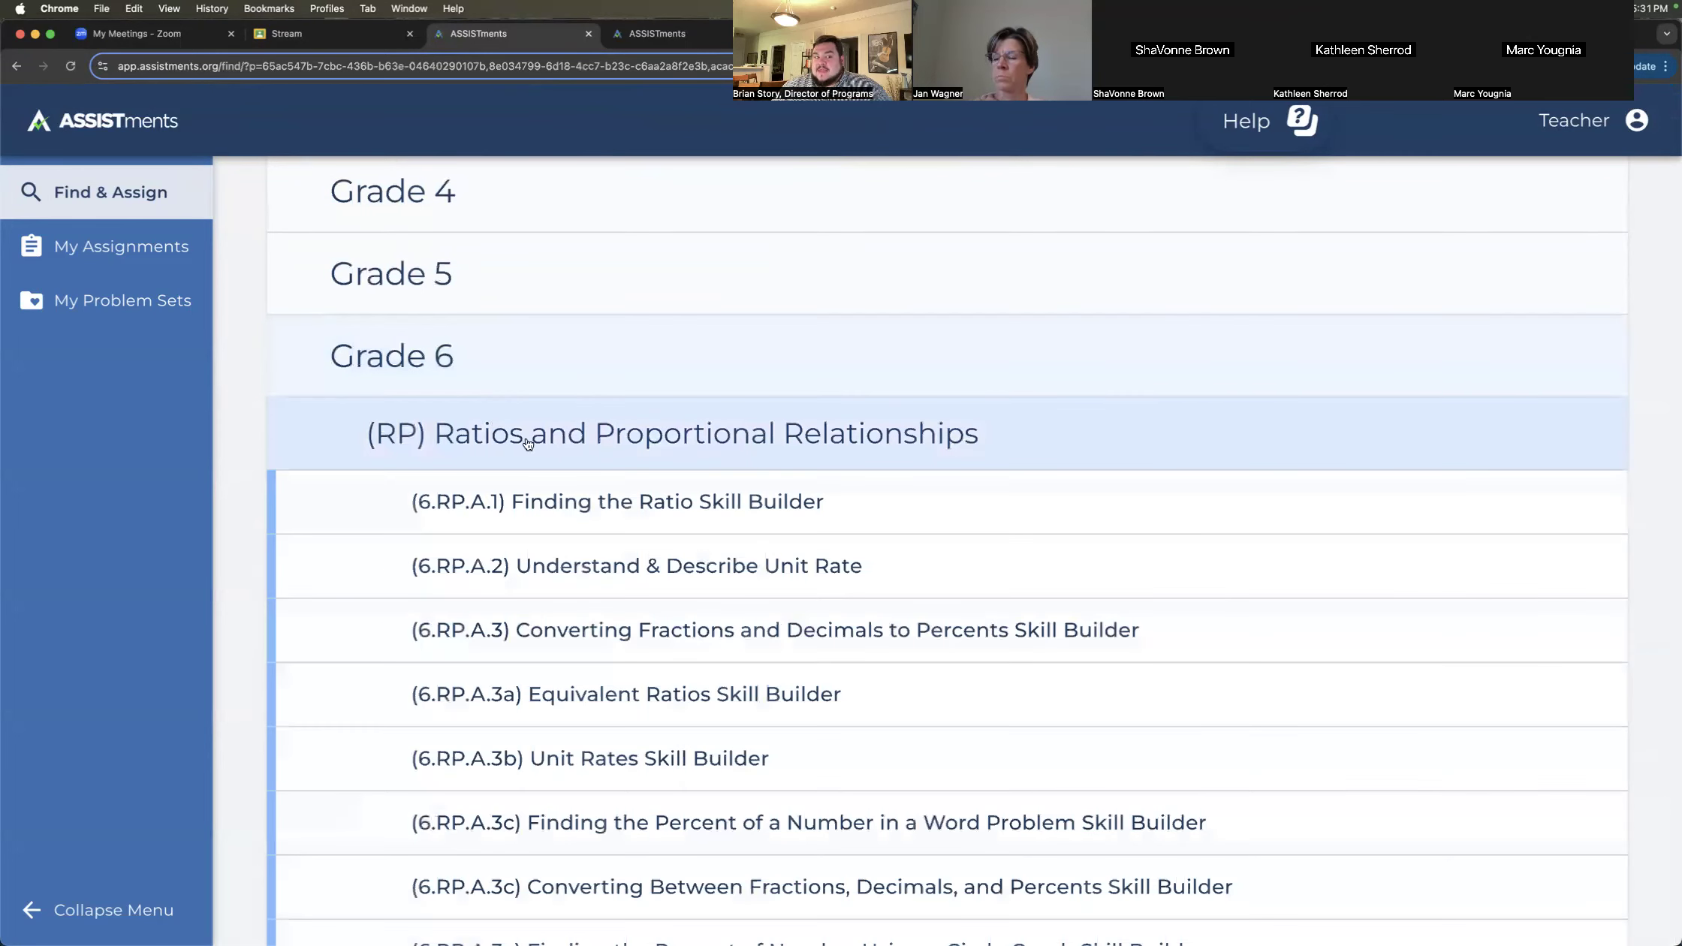
{"action": "scroll", "coordinate": [555, 525], "scroll_direction": "down", "scroll_amount": 2}
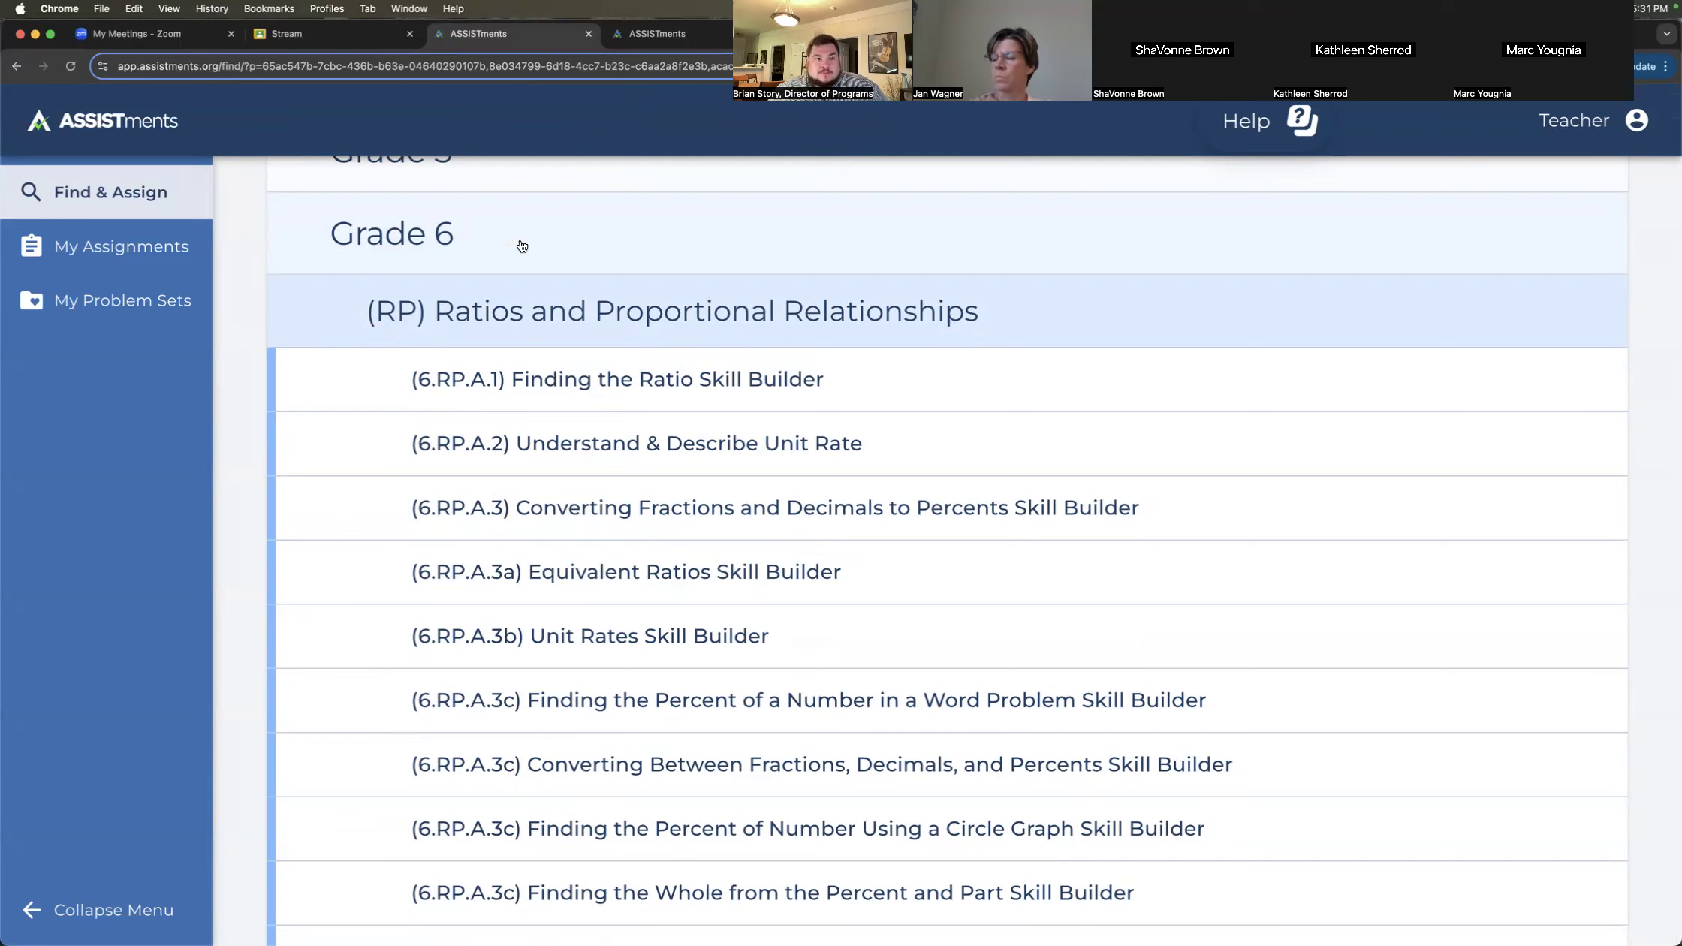
{"action": "left_click", "coordinate": [540, 218]}
{"action": "scroll", "coordinate": [529, 350], "scroll_direction": "up", "scroll_amount": 9}
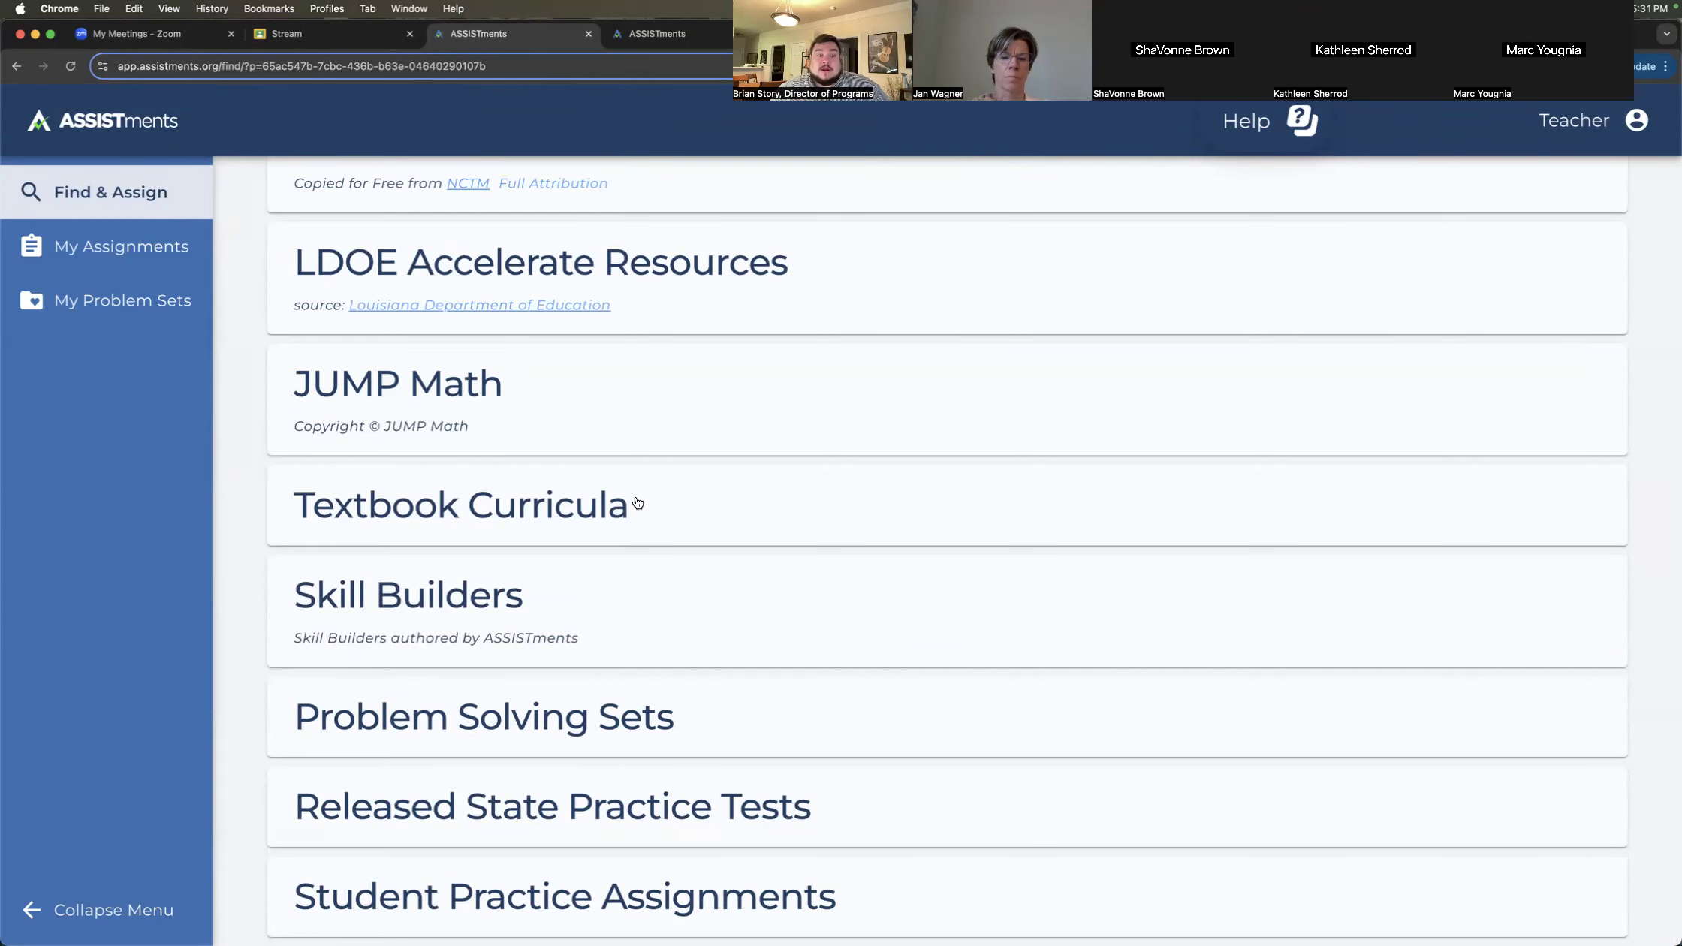
- Expand Problem Solving Sets to Grade 7, The Number System (NS), and review its problem sets
{"action": "left_click", "coordinate": [472, 723]}
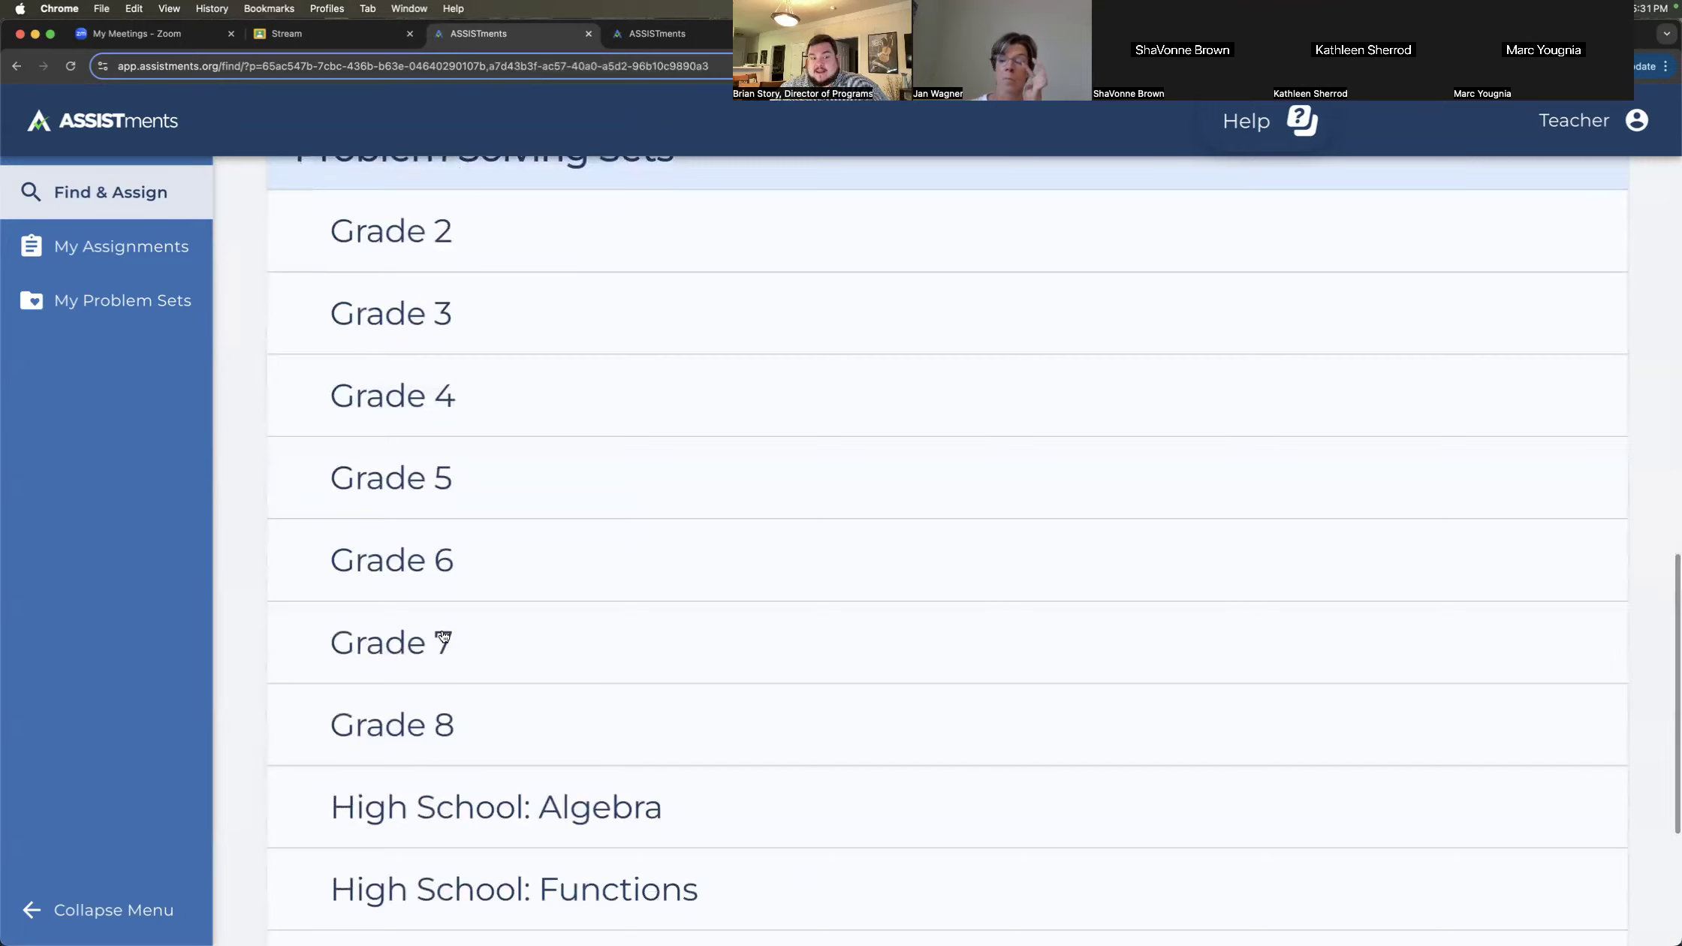
{"action": "left_click", "coordinate": [443, 637]}
{"action": "left_click", "coordinate": [445, 613]}
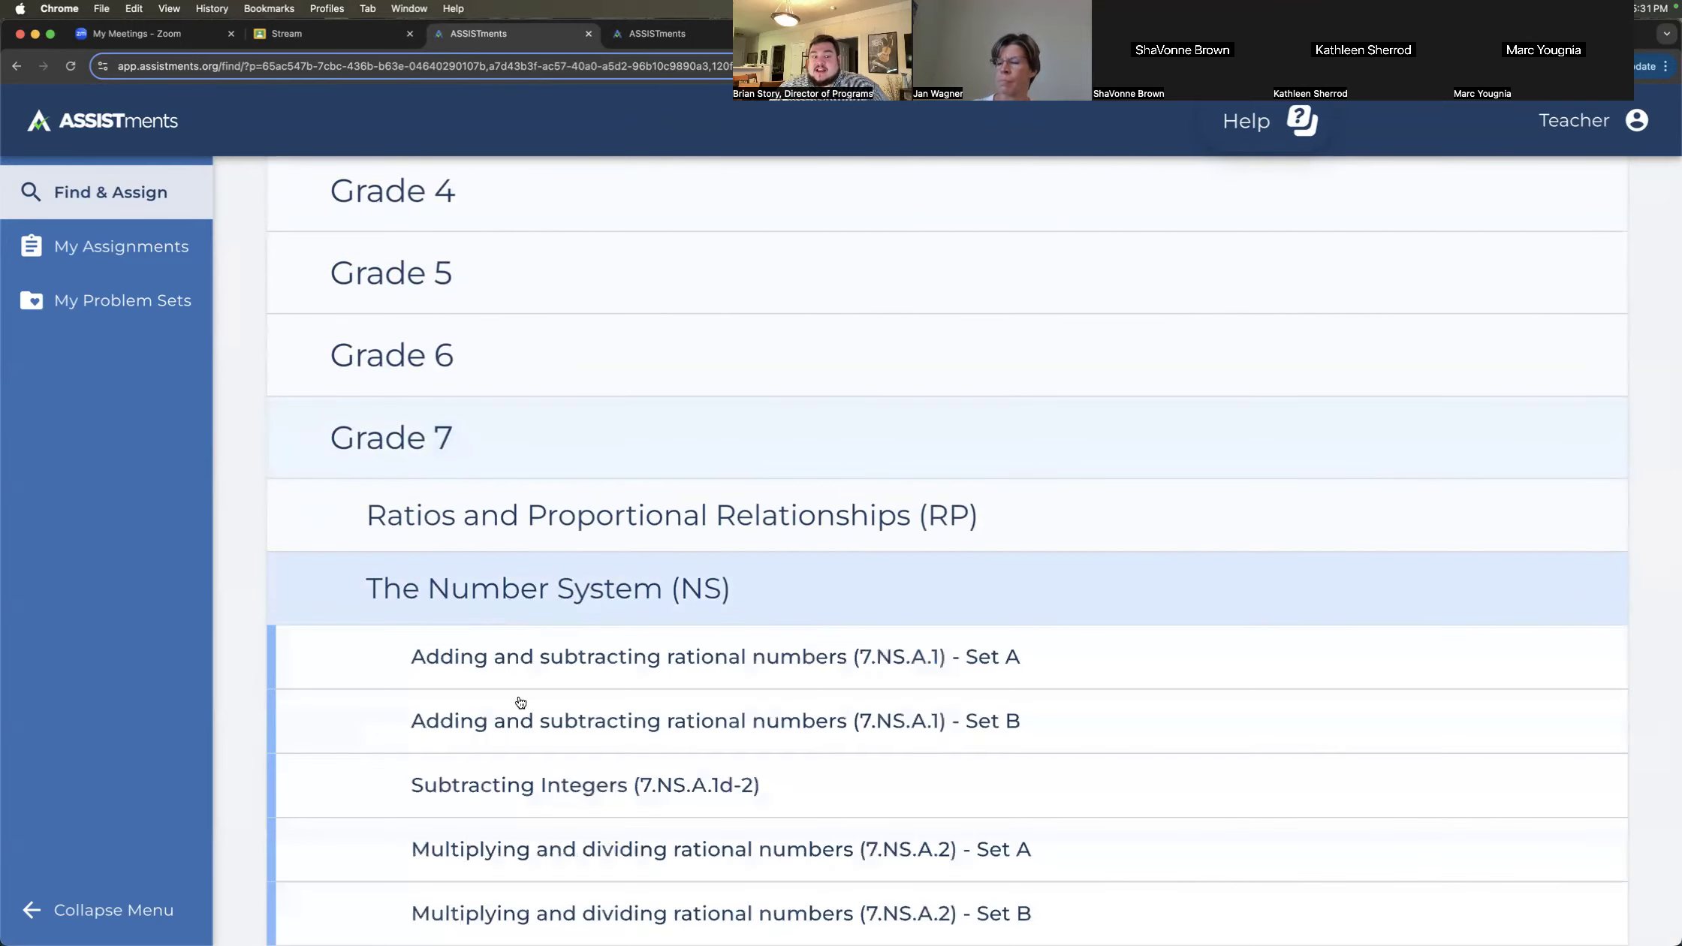
{"action": "scroll", "coordinate": [520, 702], "scroll_direction": "down", "scroll_amount": 3}
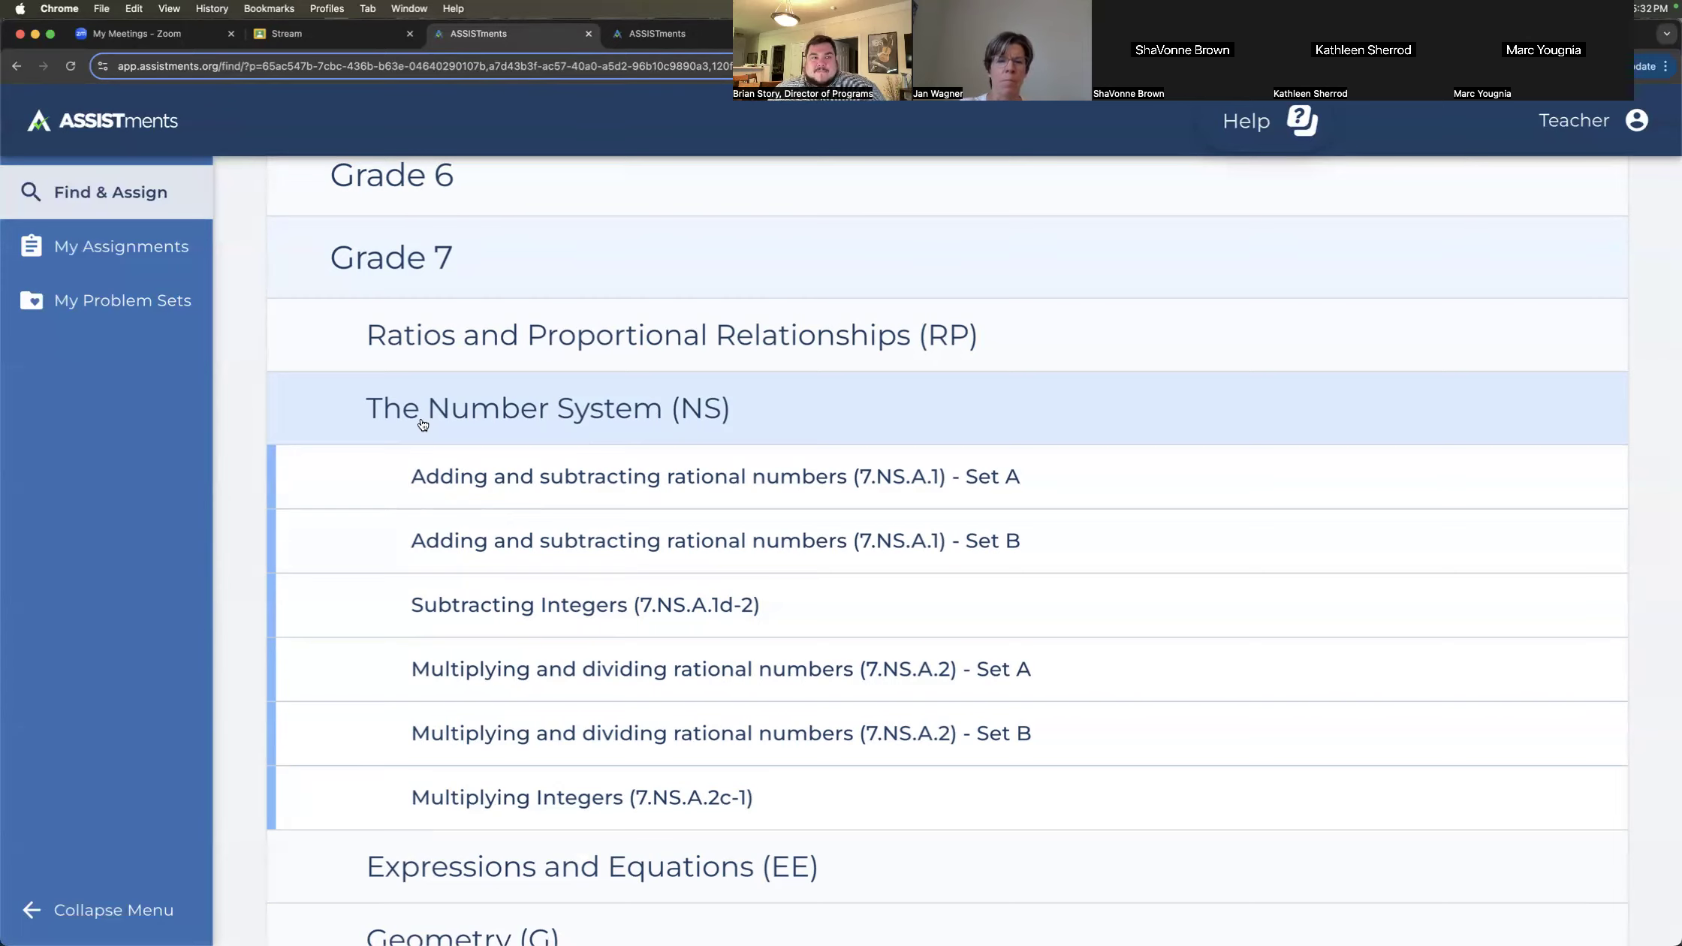
{"action": "scroll", "coordinate": [423, 425], "scroll_direction": "up", "scroll_amount": 20}
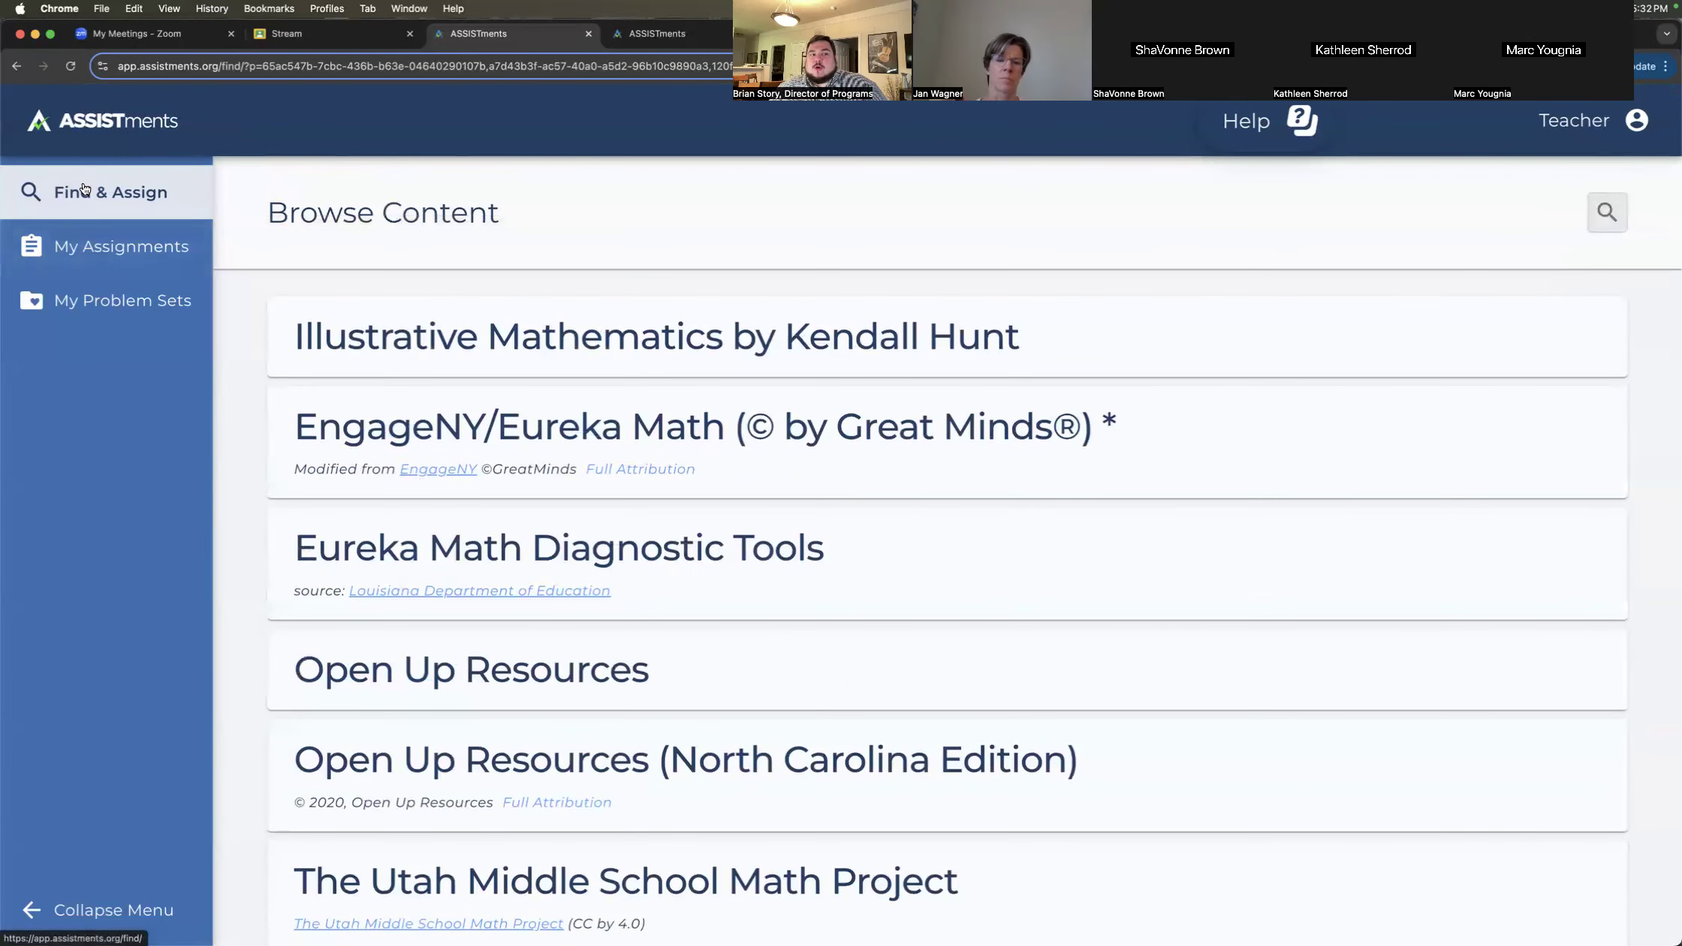
- Reload the Find & Assign content list and collapse the Problem Solving Sets section
{"action": "left_click", "coordinate": [174, 213]}
{"action": "scroll", "coordinate": [482, 266], "scroll_direction": "down", "scroll_amount": 1}
{"action": "scroll", "coordinate": [495, 509], "scroll_direction": "down", "scroll_amount": 12}
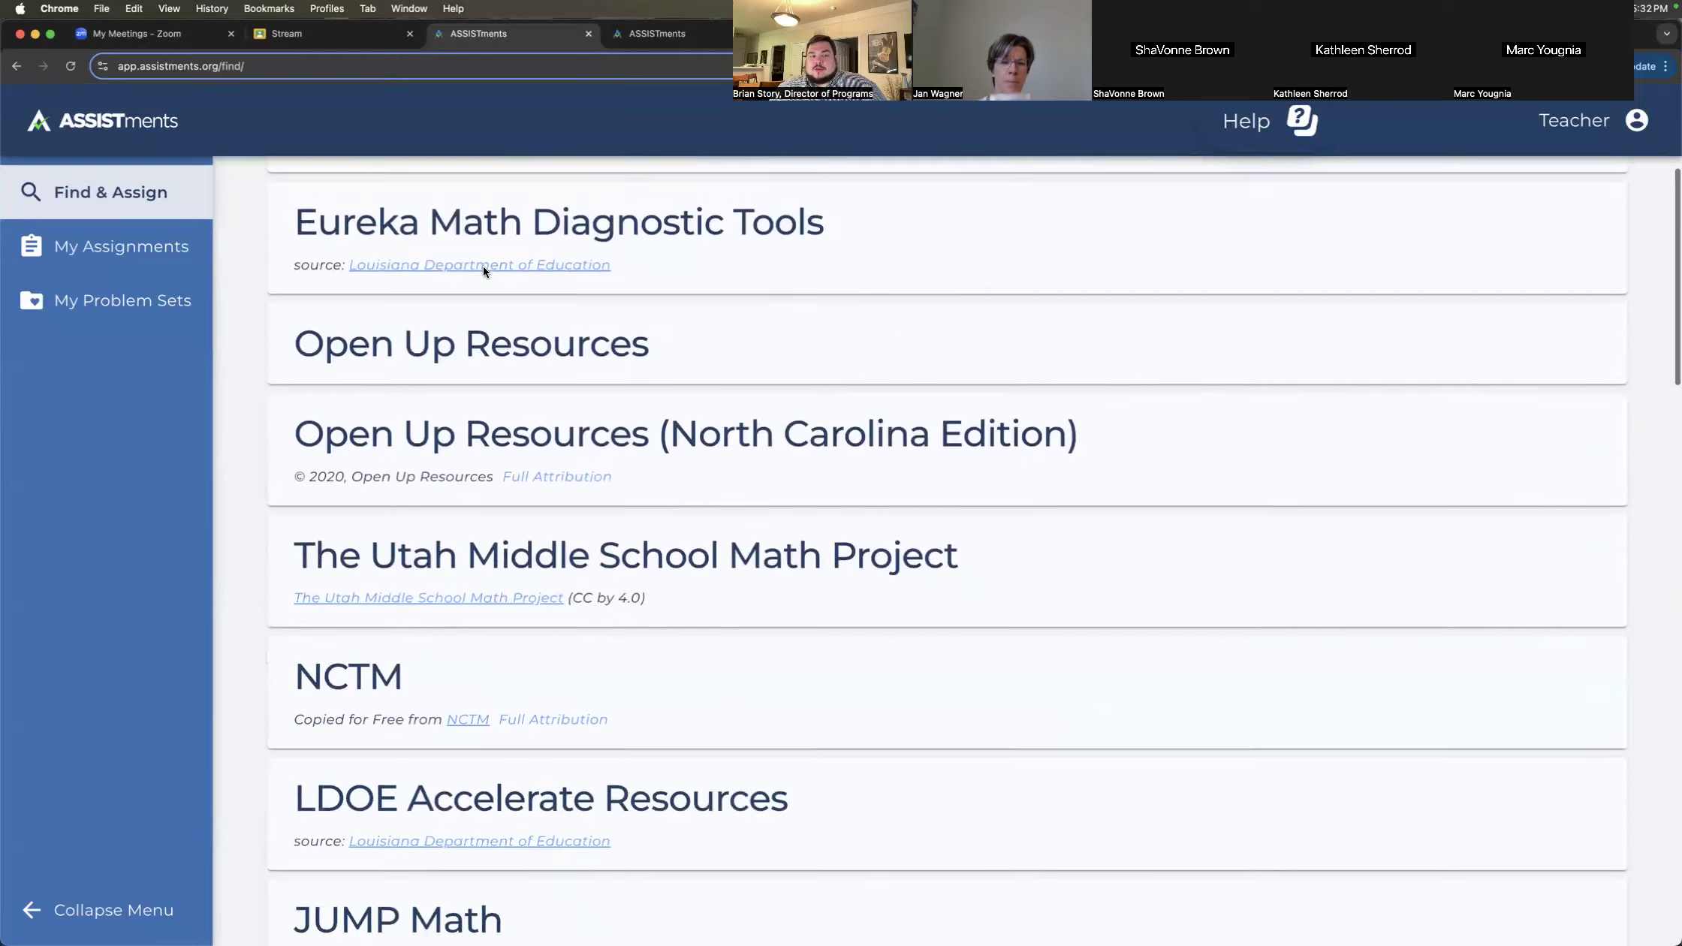
{"action": "scroll", "coordinate": [495, 510], "scroll_direction": "down", "scroll_amount": 3}
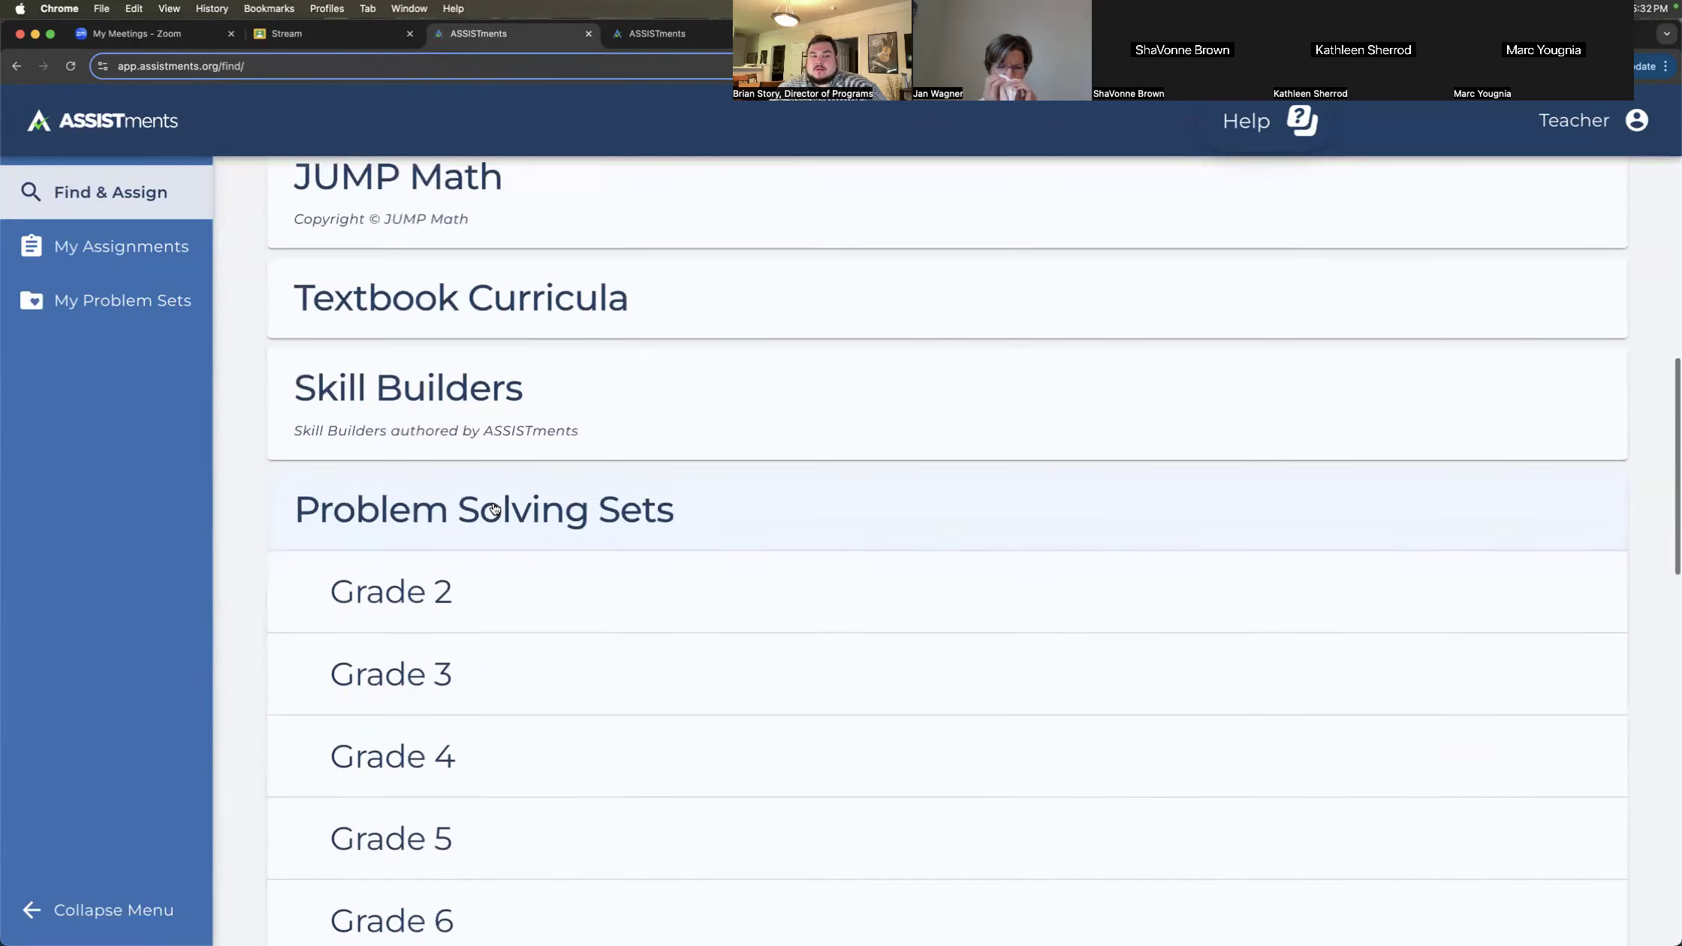
{"action": "left_click", "coordinate": [458, 482]}
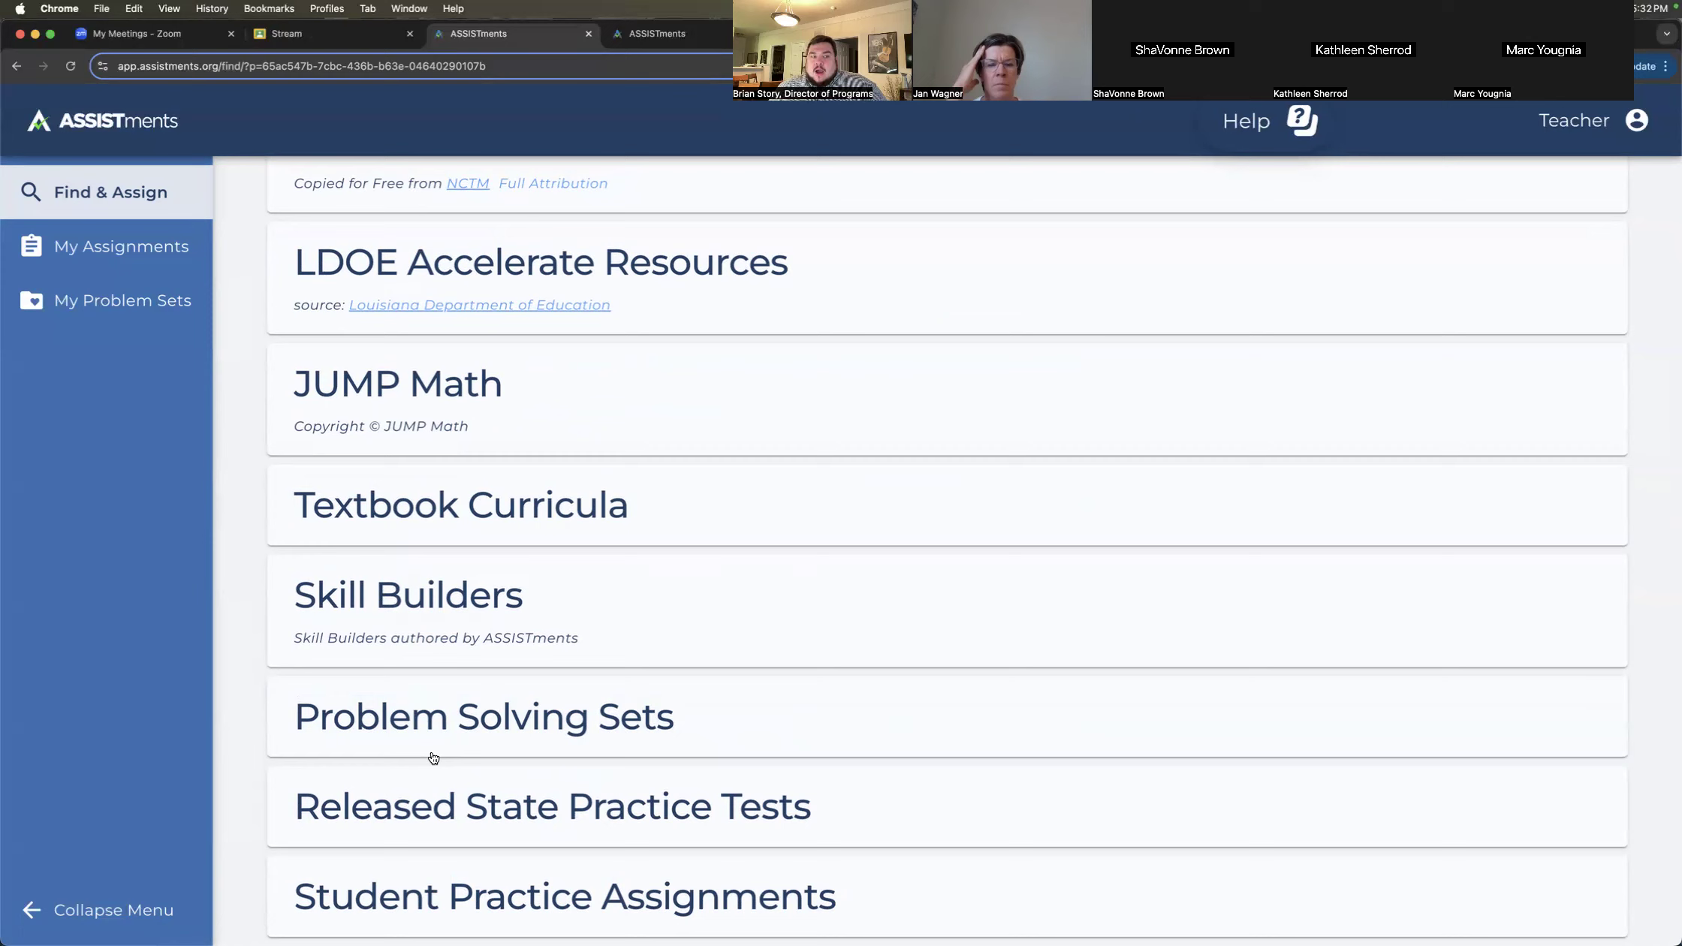
- Expand Released State Practice Tests, examine which states are offered, and collapse the section
{"action": "left_click", "coordinate": [443, 805]}
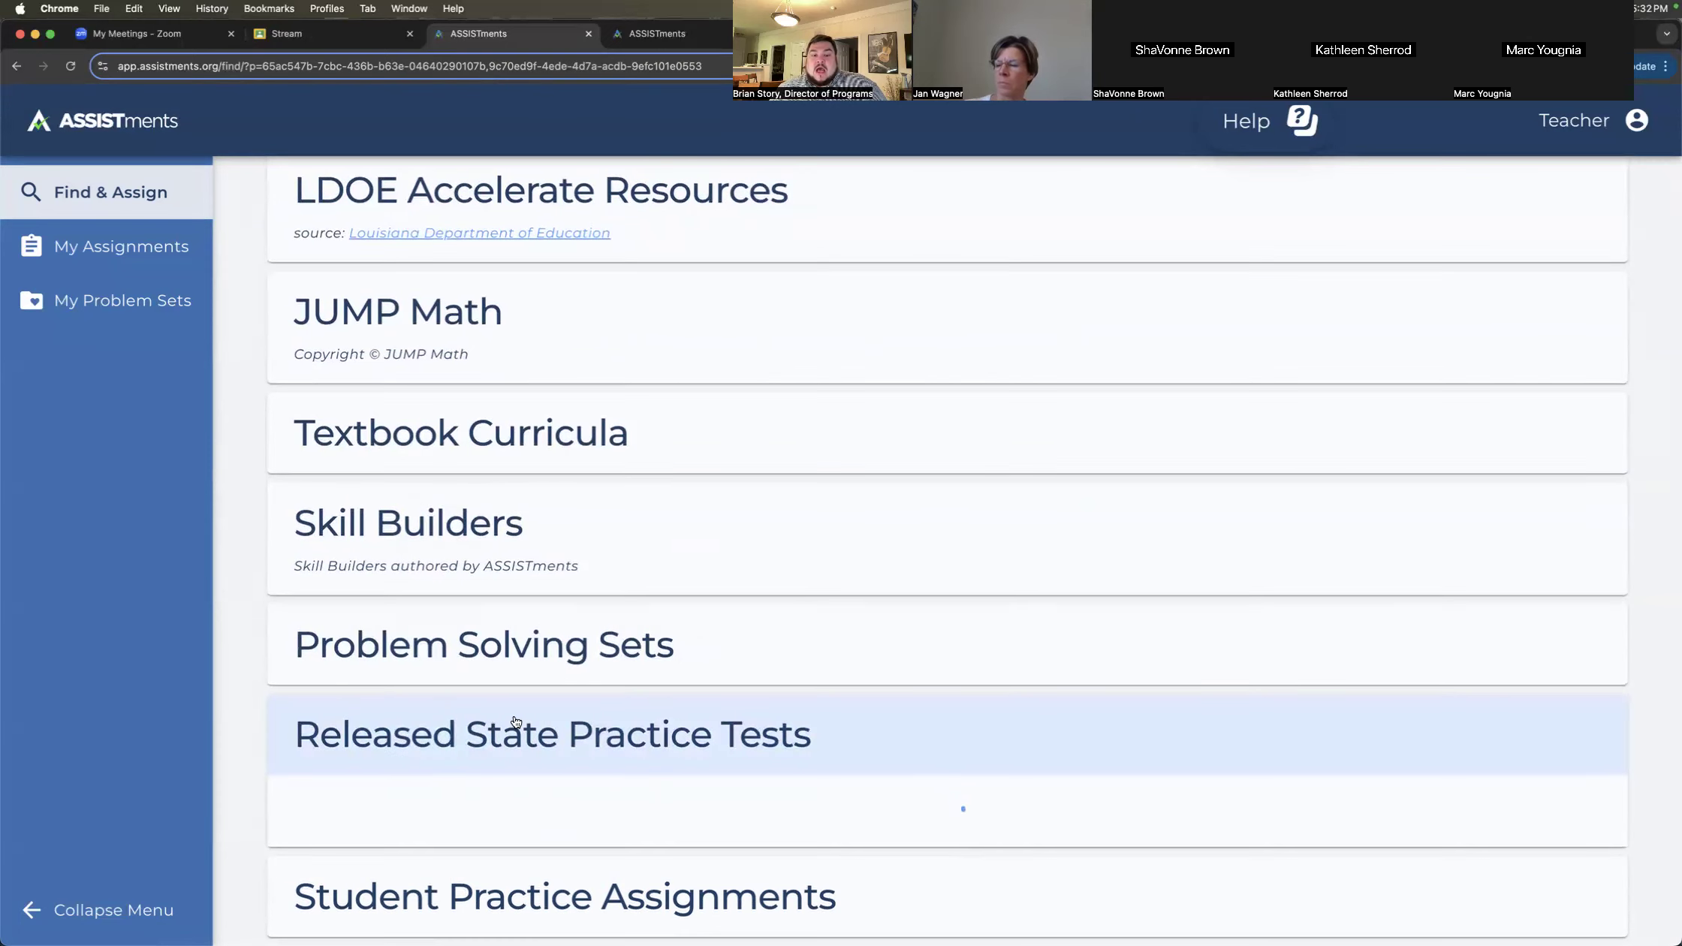
{"action": "scroll", "coordinate": [522, 770], "scroll_direction": "down", "scroll_amount": 4}
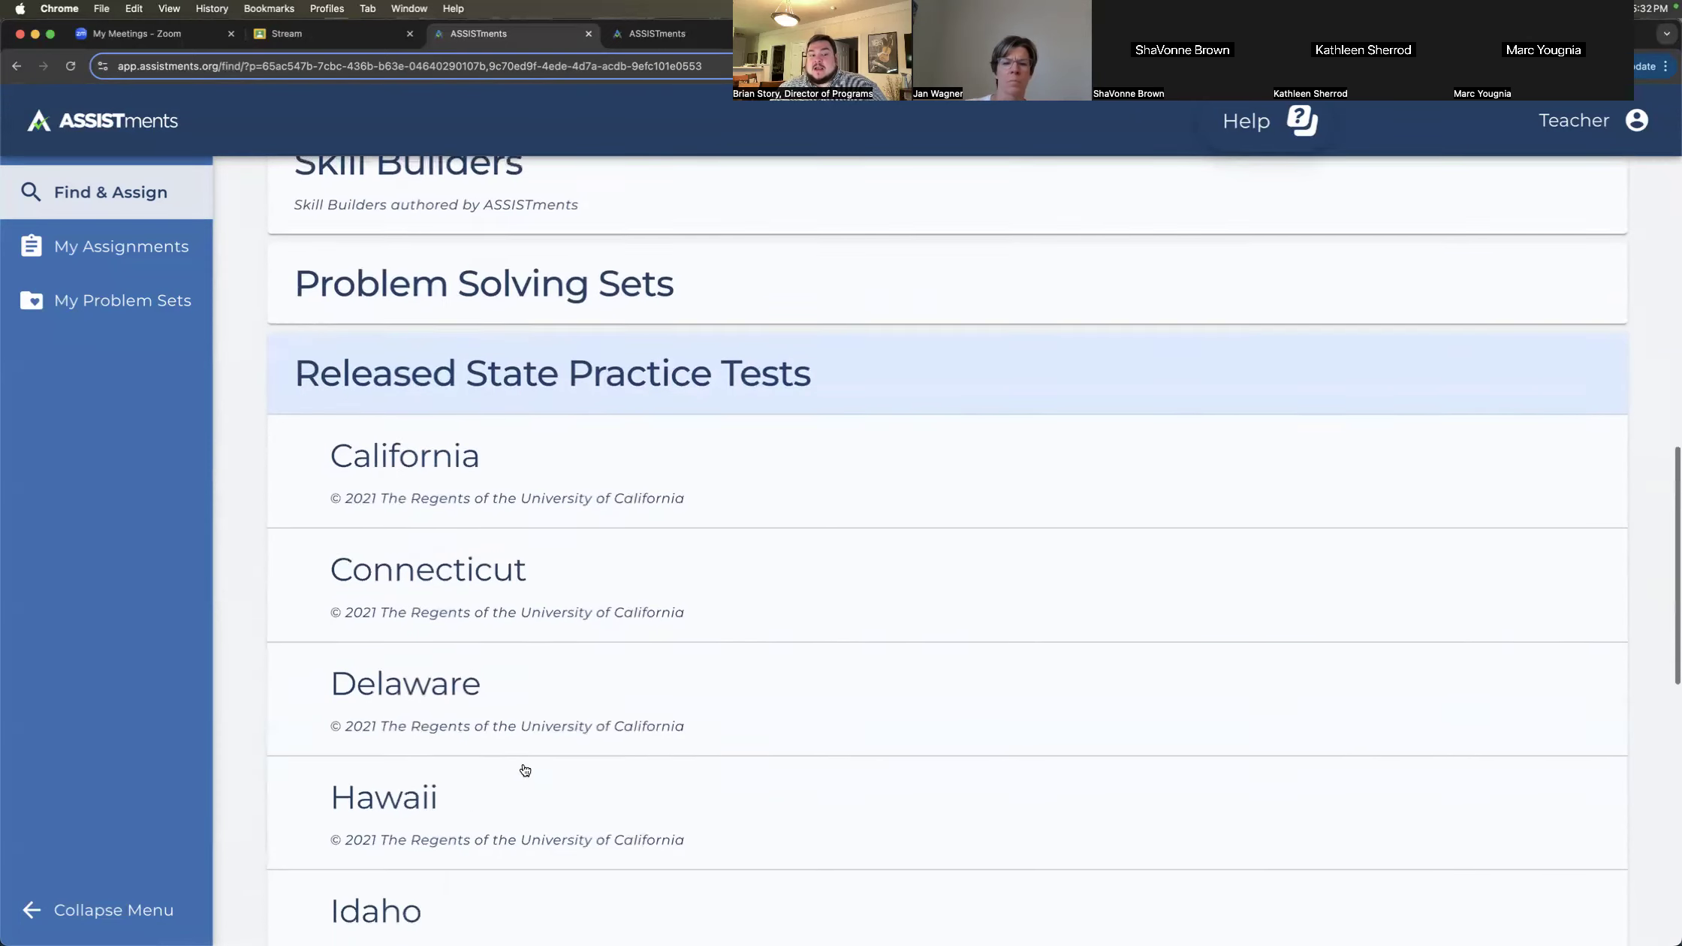
{"action": "scroll", "coordinate": [524, 769], "scroll_direction": "down", "scroll_amount": 2}
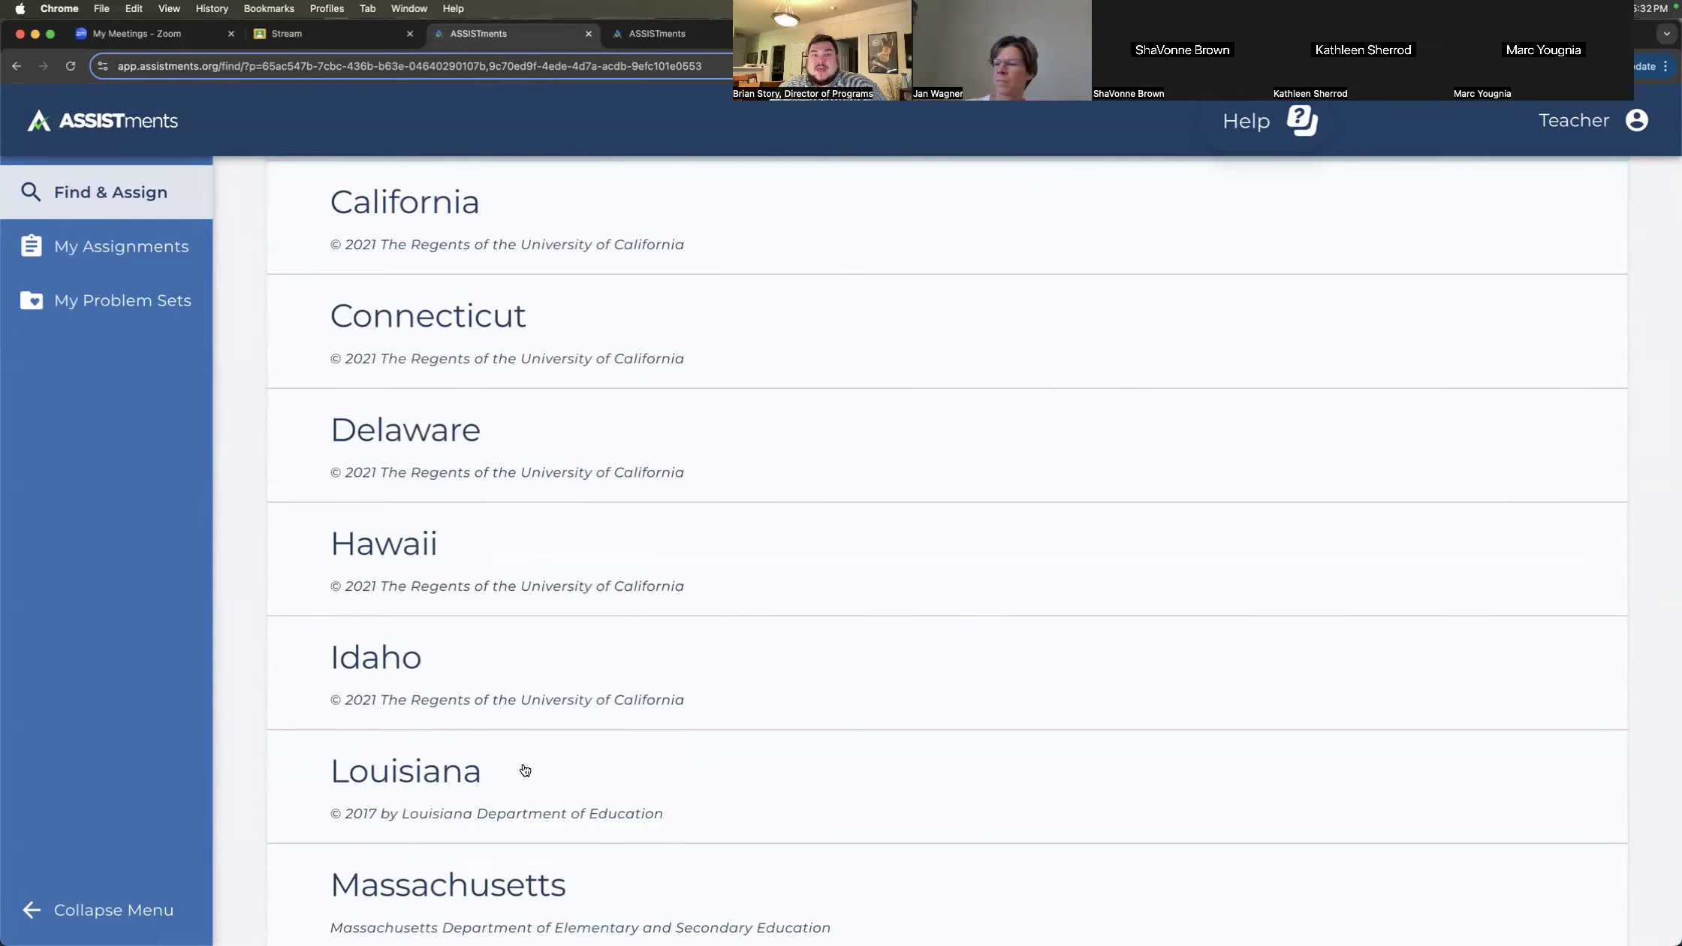
{"action": "scroll", "coordinate": [509, 701], "scroll_direction": "up", "scroll_amount": 2}
{"action": "scroll", "coordinate": [508, 701], "scroll_direction": "down", "scroll_amount": 5}
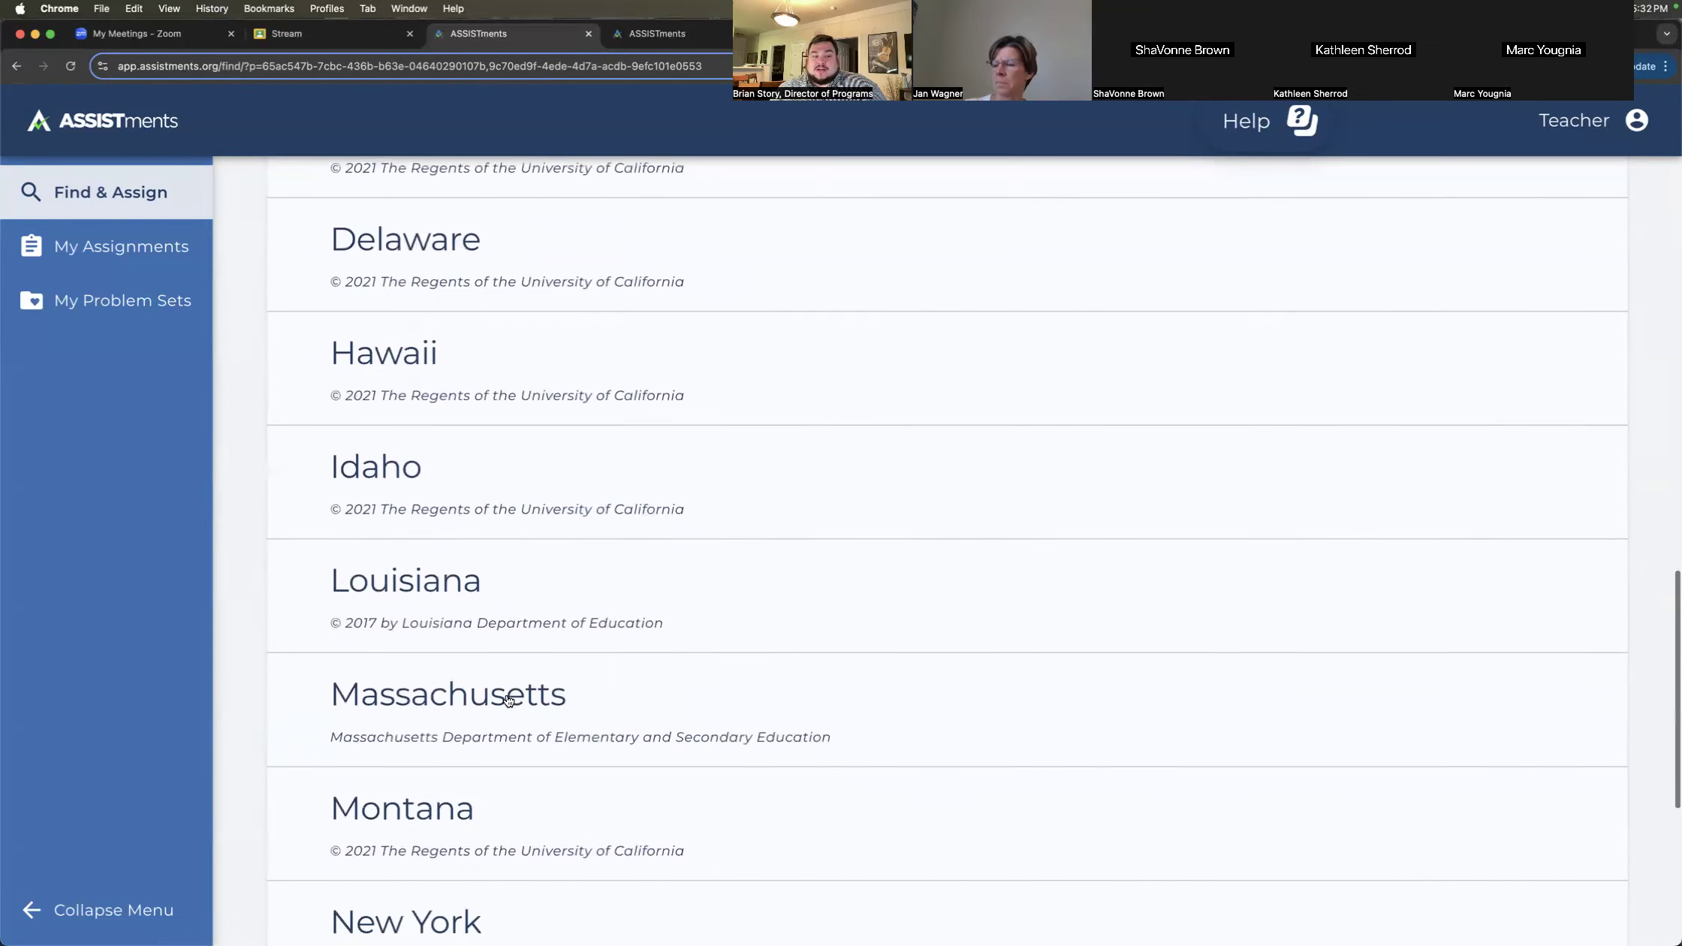
{"action": "scroll", "coordinate": [509, 701], "scroll_direction": "up", "scroll_amount": 3}
{"action": "scroll", "coordinate": [509, 703], "scroll_direction": "down", "scroll_amount": 4}
{"action": "scroll", "coordinate": [508, 702], "scroll_direction": "down", "scroll_amount": 5}
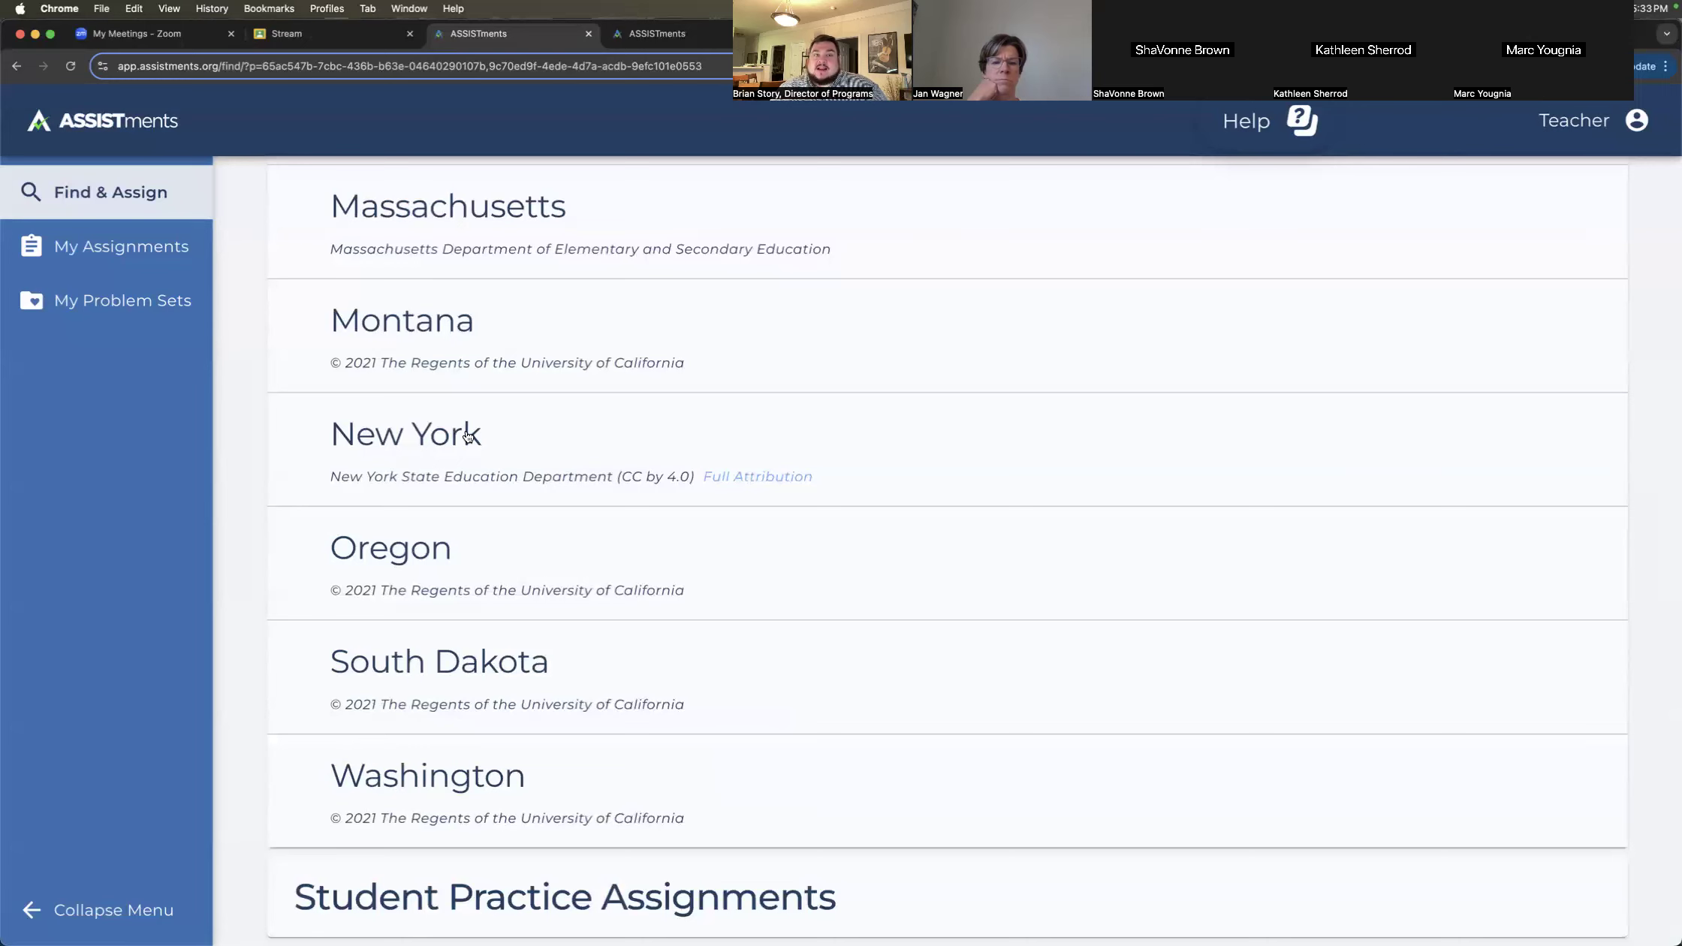
{"action": "scroll", "coordinate": [466, 435], "scroll_direction": "up", "scroll_amount": 13}
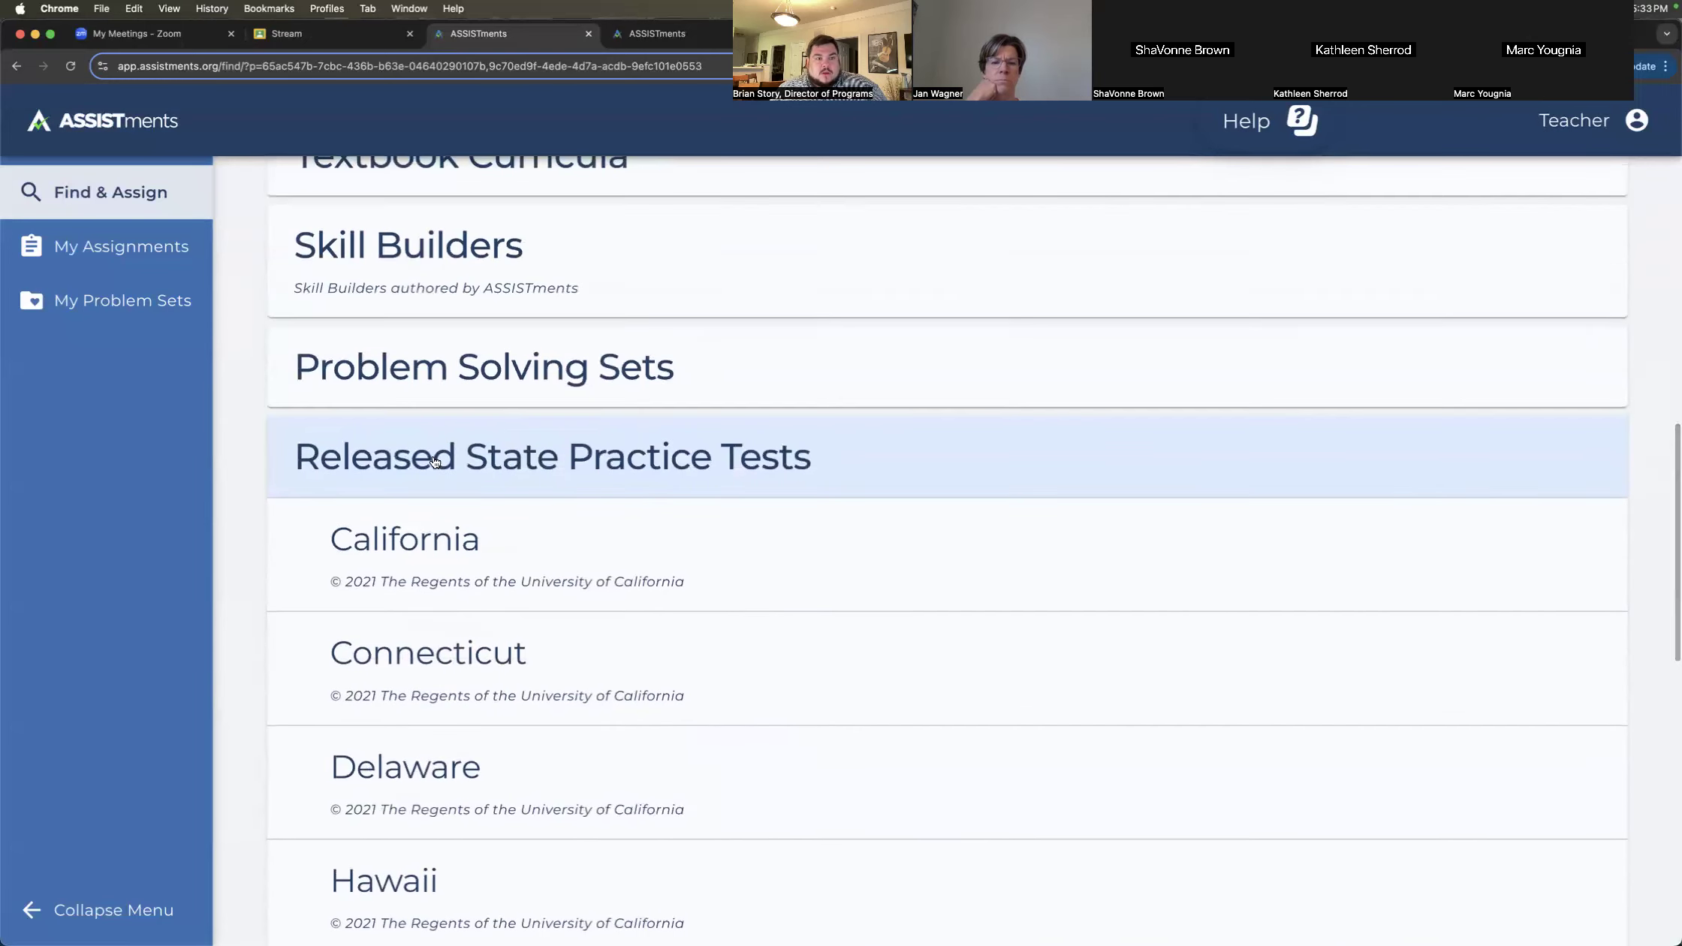
{"action": "left_click", "coordinate": [435, 461]}
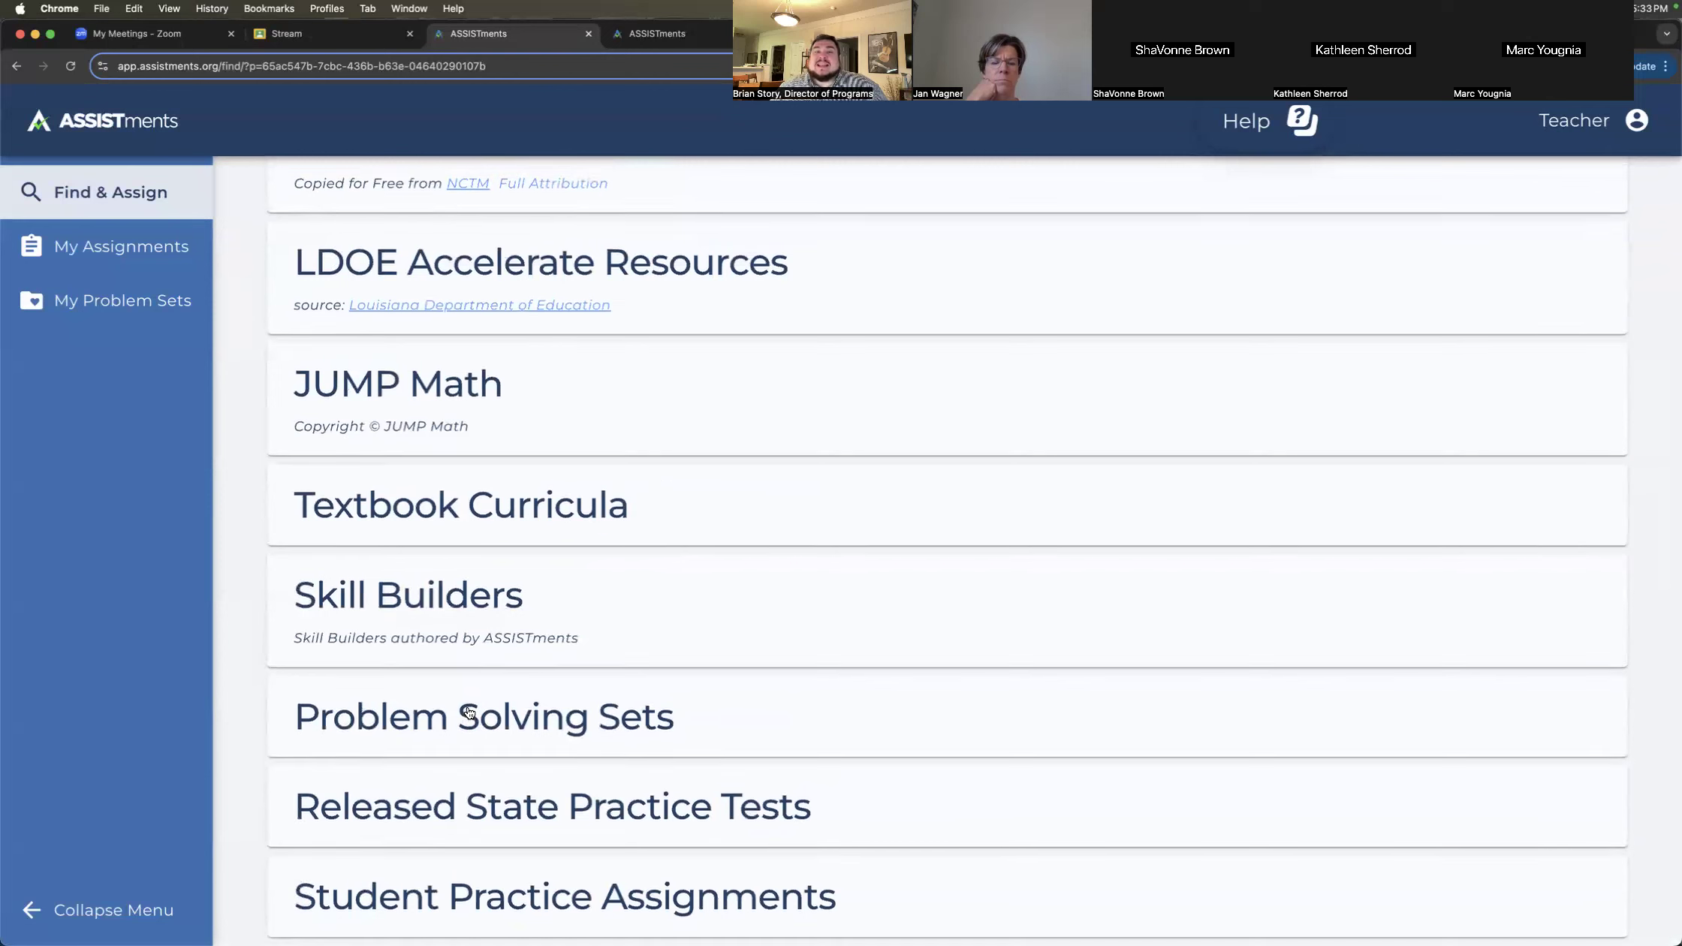
- Expand Student Practice Assignments to view its assignments, and collapse the section
{"action": "left_click", "coordinate": [378, 907]}
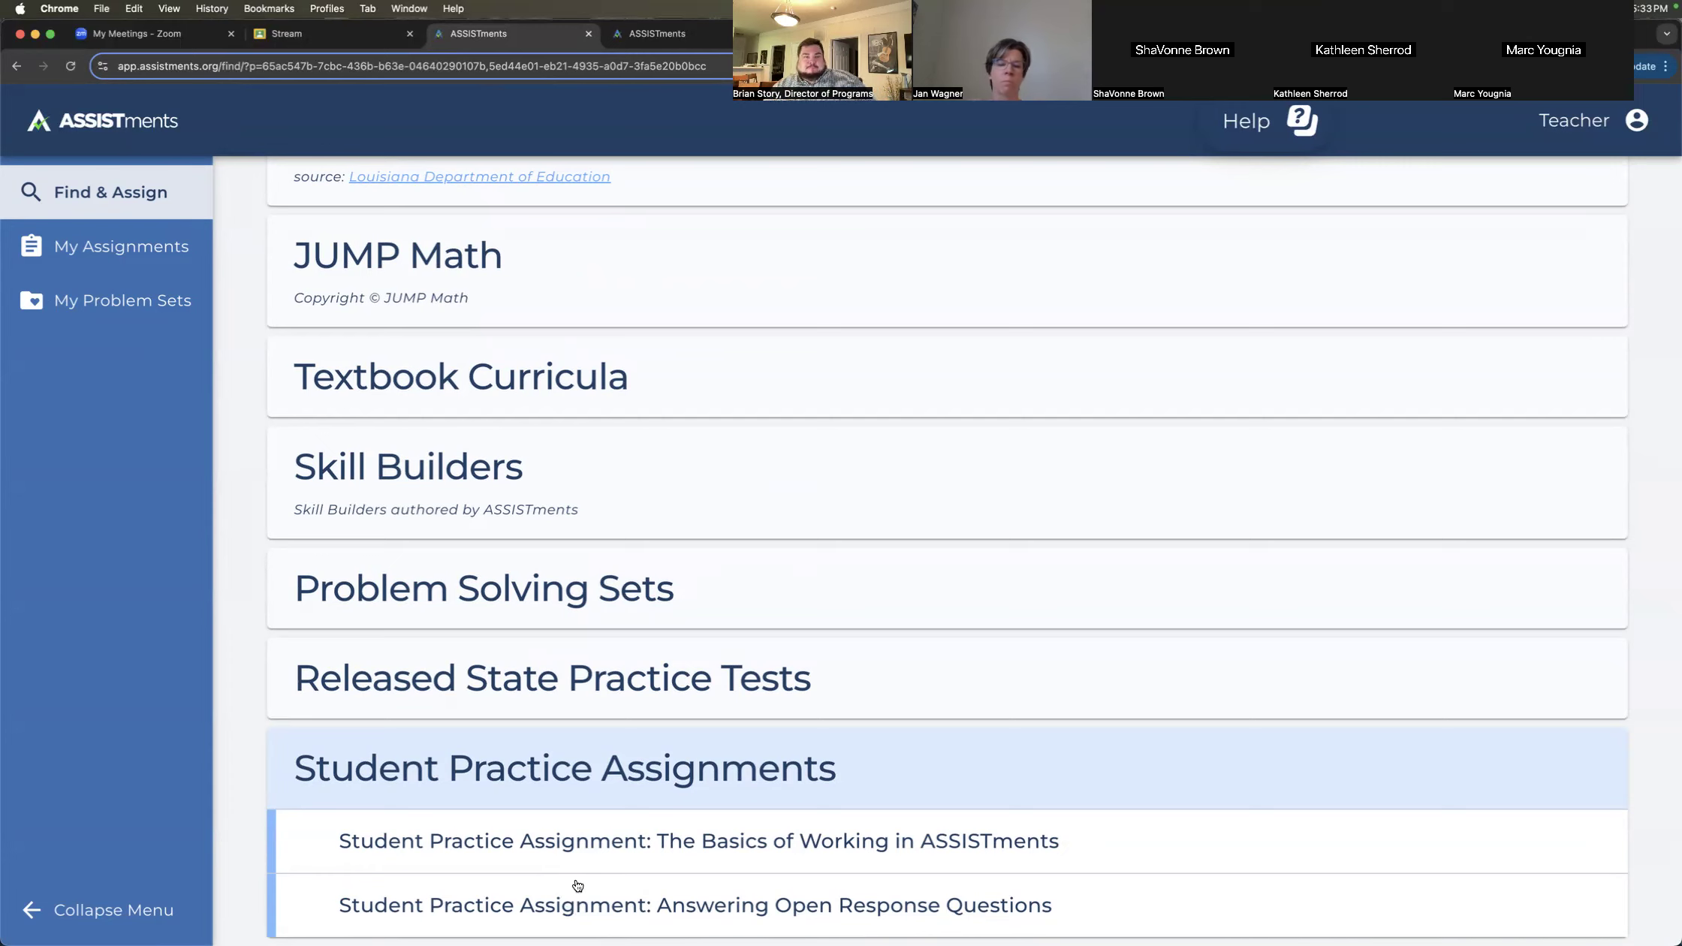
{"action": "left_click", "coordinate": [524, 773]}
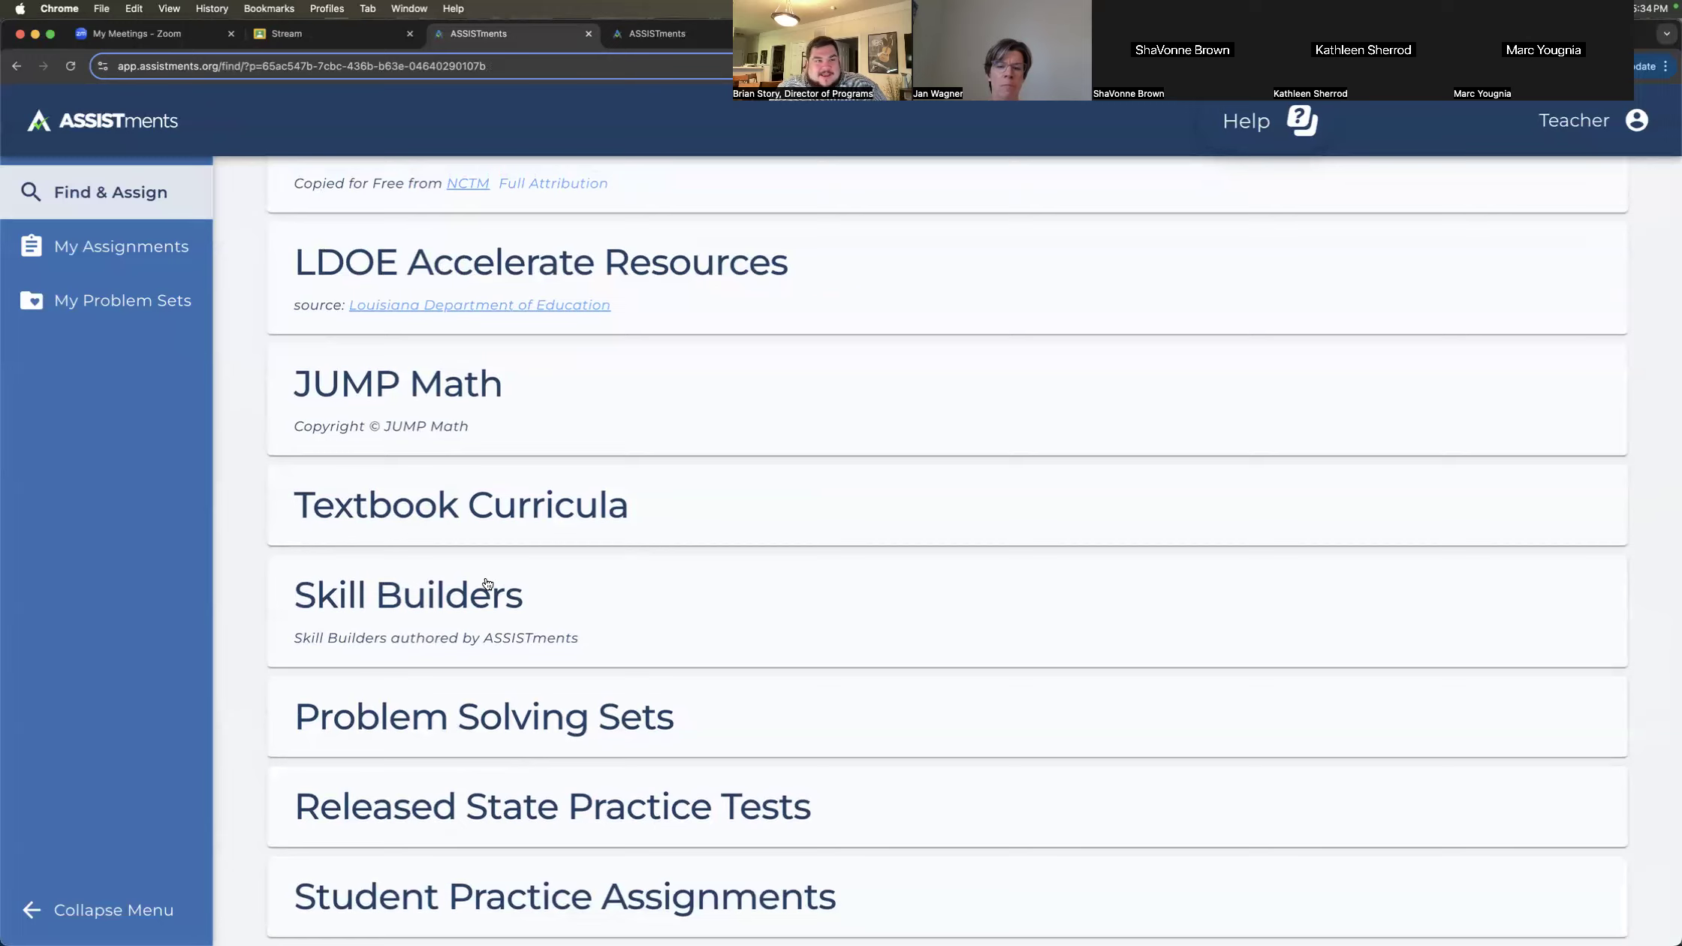
- Switch to the presentation, advance from the Coming Soon slide to the Agenda slide, and return to the browser
{"action": "key", "text": "ctrl+Right"}
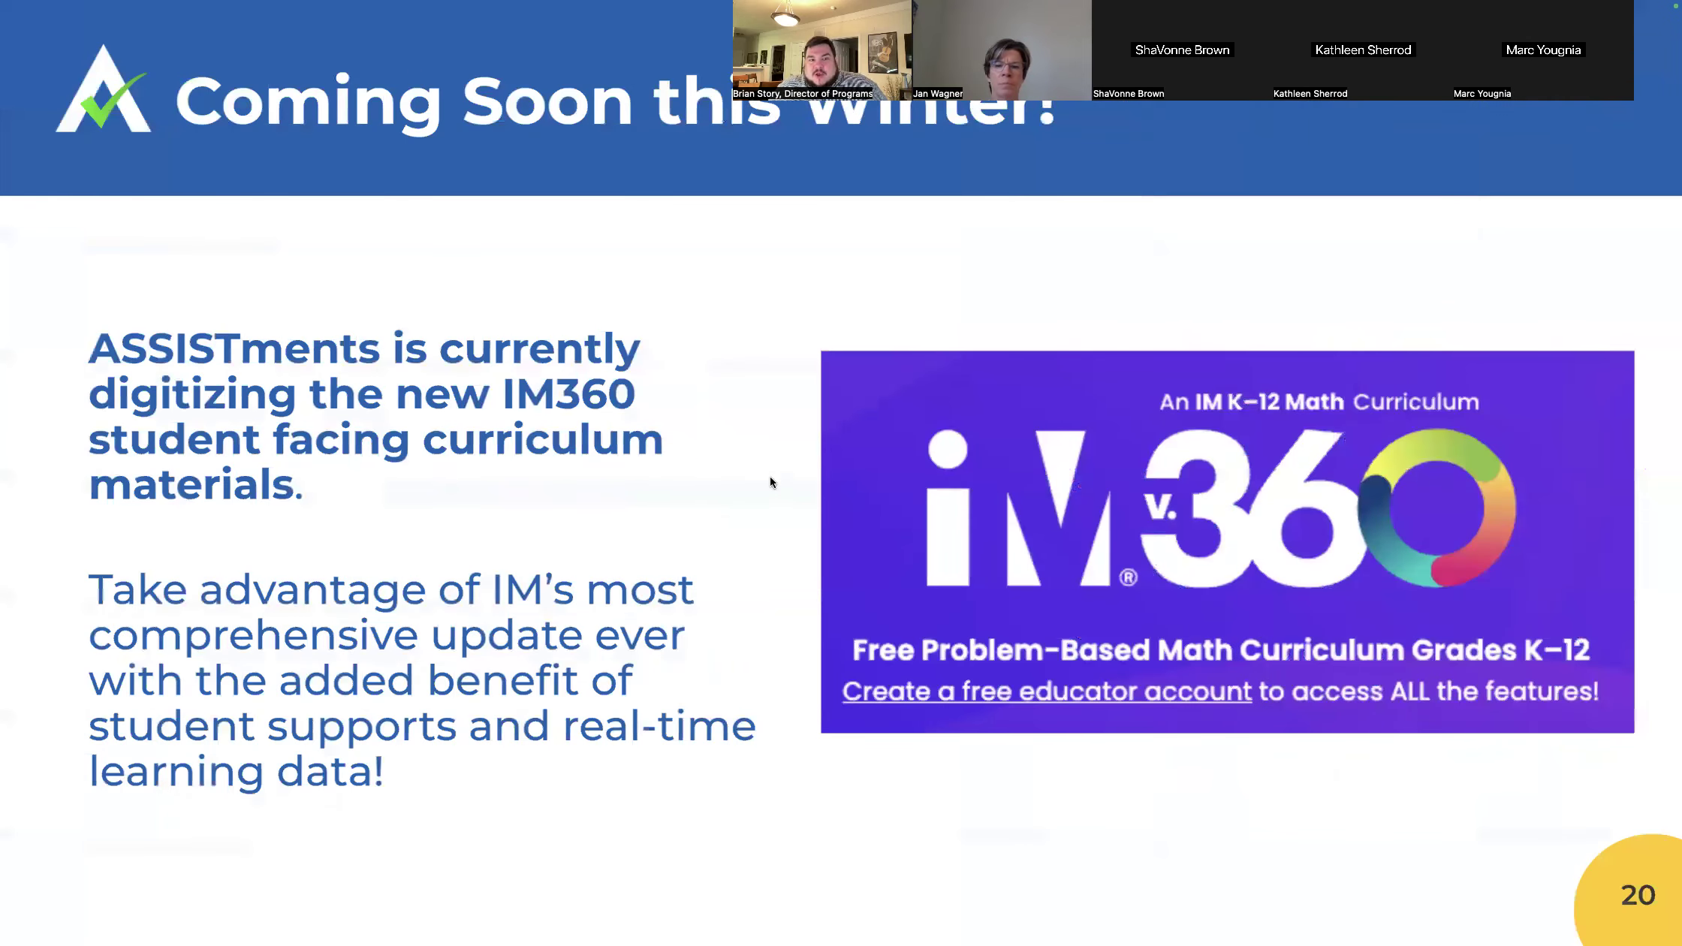
{"action": "key", "text": "Right"}
{"action": "key", "text": "Right"}
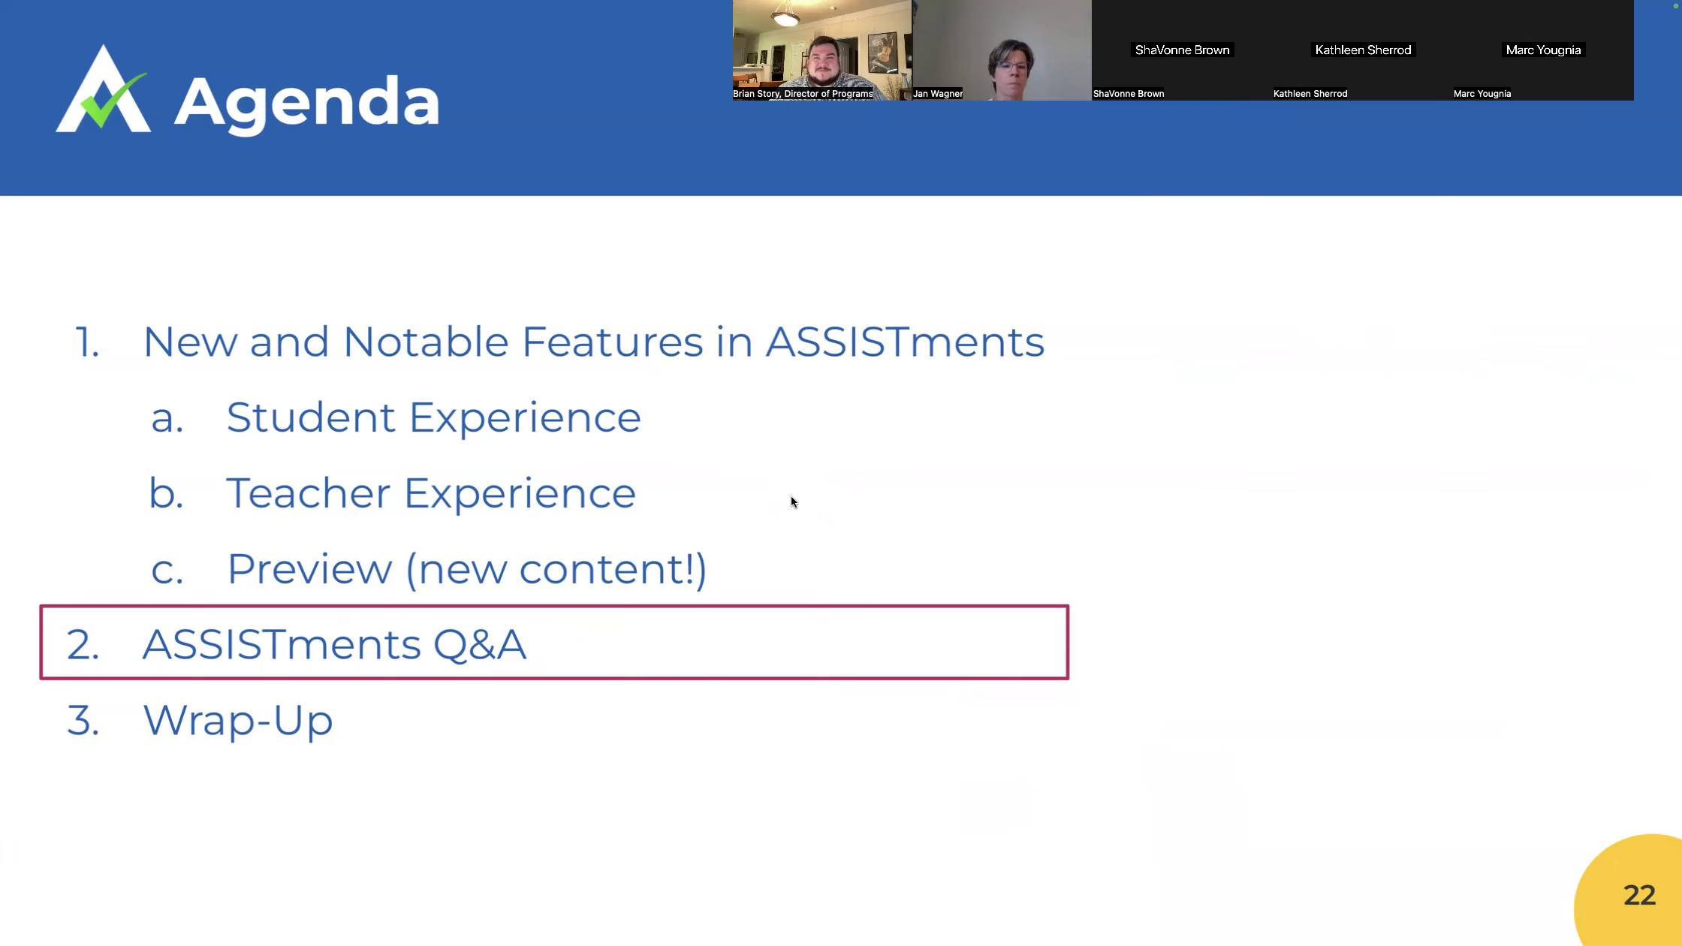
{"action": "key", "text": "ctrl+Left"}
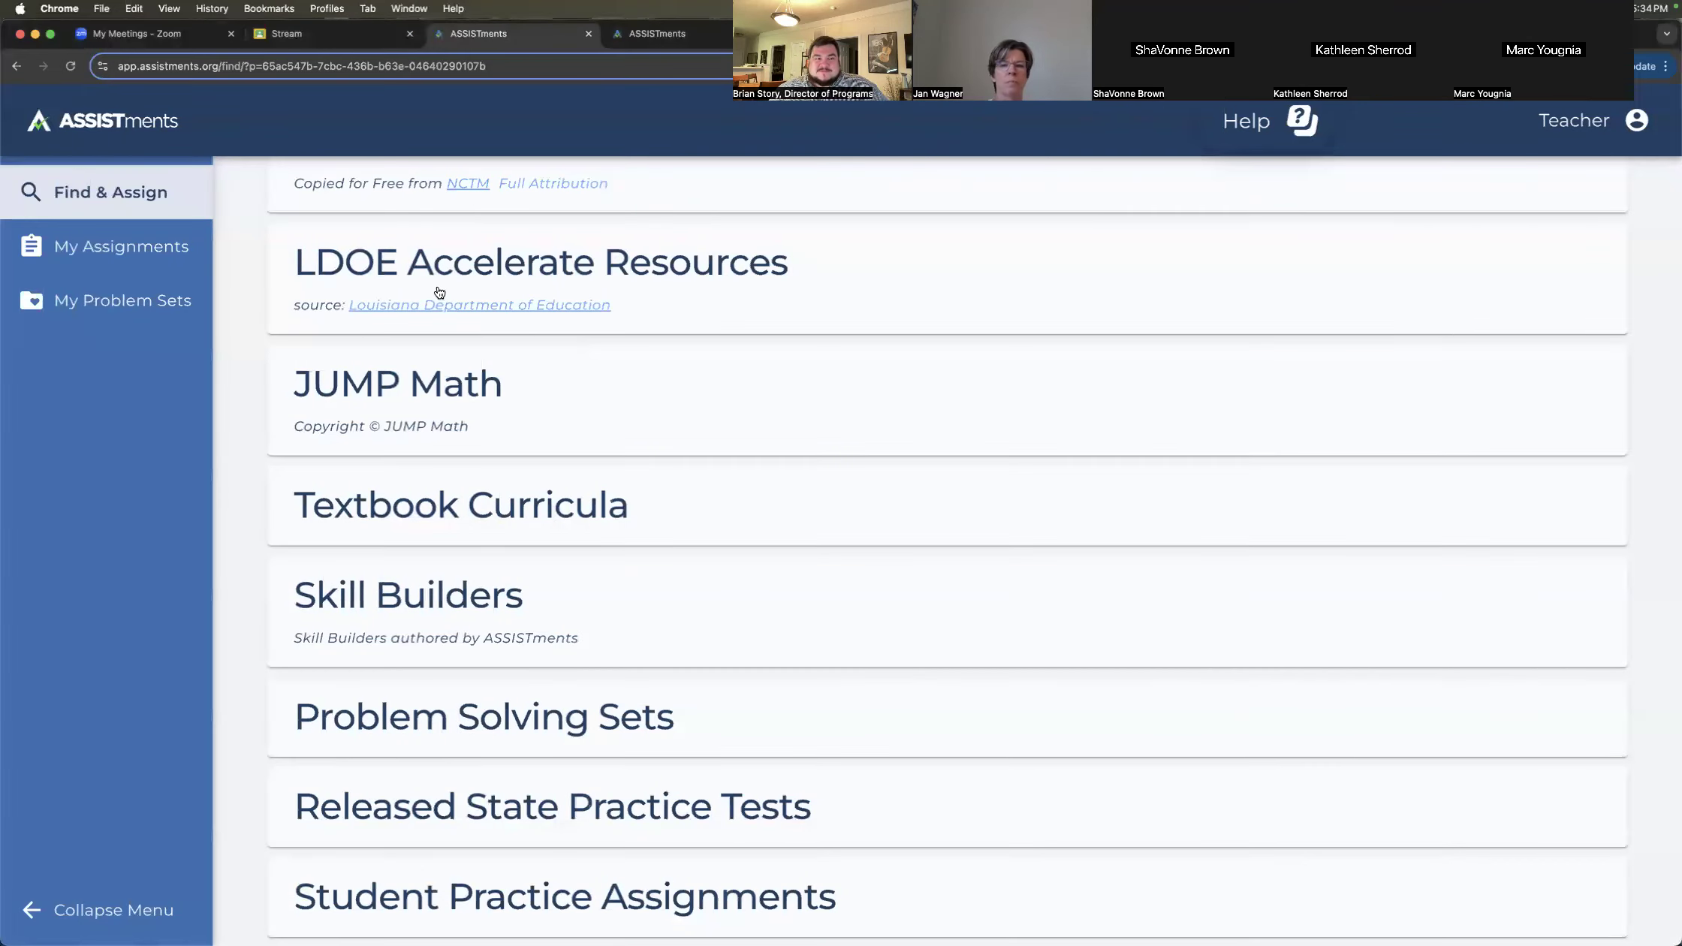
- Open Lesson 1: What are Scaled Copies? from Illustrative Mathematics by Kendall Hunt, Grade 7, Unit 1 - Scale Drawings
{"action": "scroll", "coordinate": [440, 292], "scroll_direction": "up", "scroll_amount": 2}
{"action": "scroll", "coordinate": [440, 292], "scroll_direction": "up", "scroll_amount": 5}
{"action": "scroll", "coordinate": [439, 293], "scroll_direction": "down", "scroll_amount": 1}
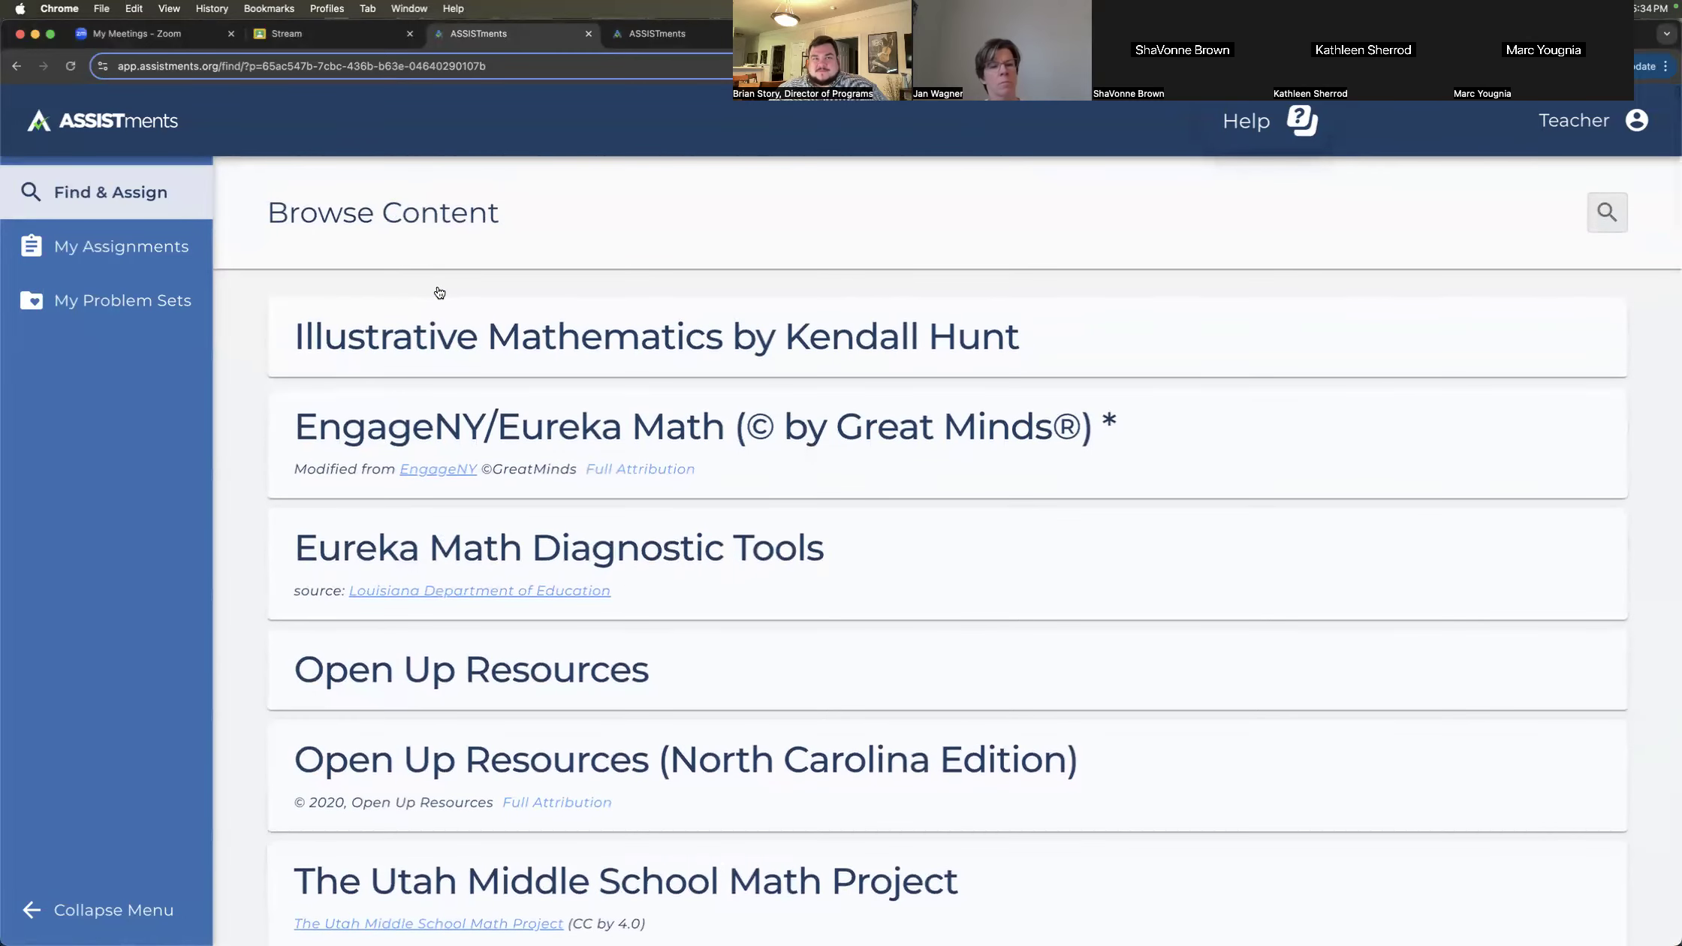
{"action": "left_click", "coordinate": [455, 350]}
{"action": "scroll", "coordinate": [629, 753], "scroll_direction": "down", "scroll_amount": 5}
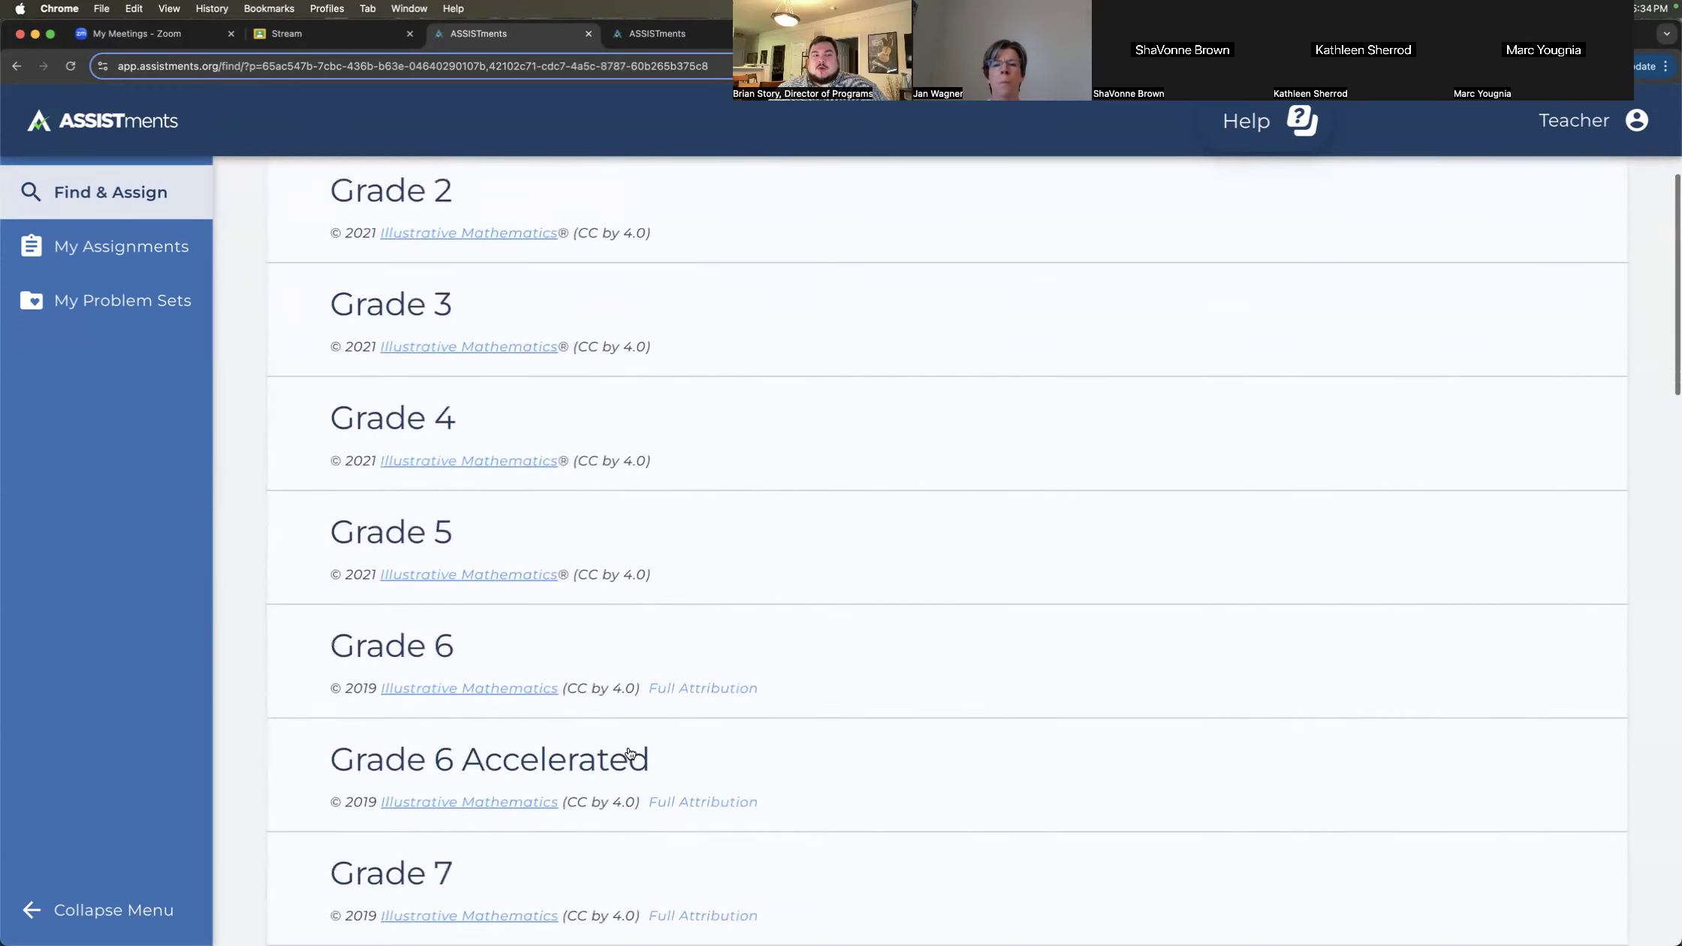
{"action": "scroll", "coordinate": [629, 754], "scroll_direction": "down", "scroll_amount": 5}
{"action": "left_click", "coordinate": [515, 487]}
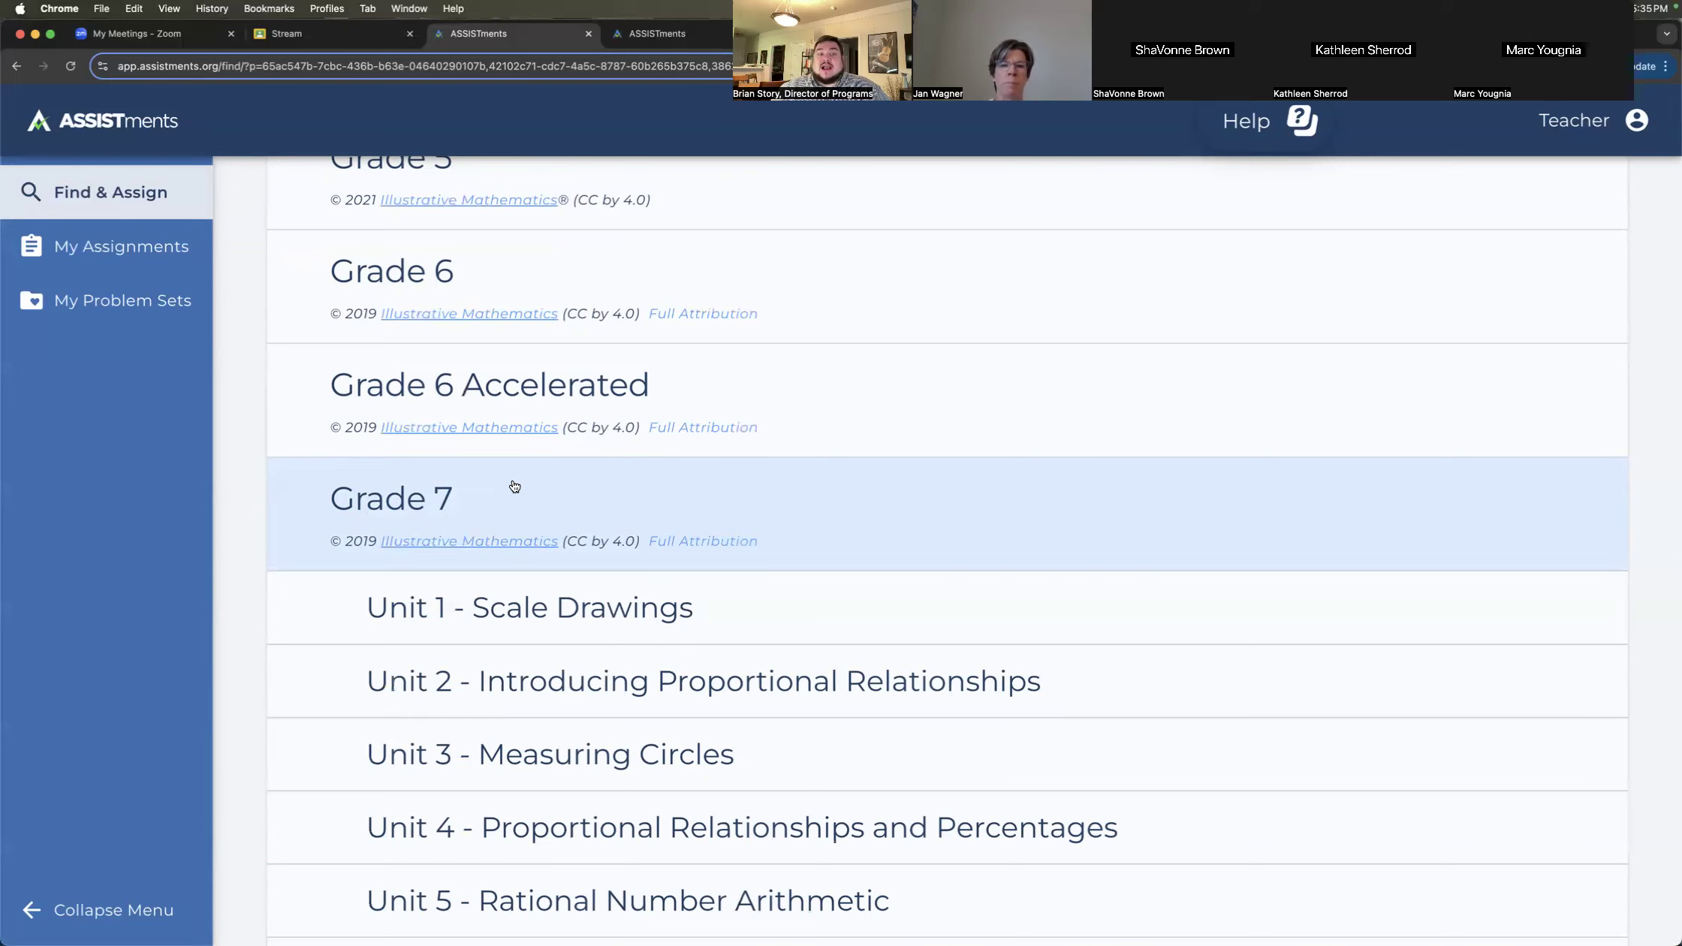
{"action": "left_click", "coordinate": [601, 623]}
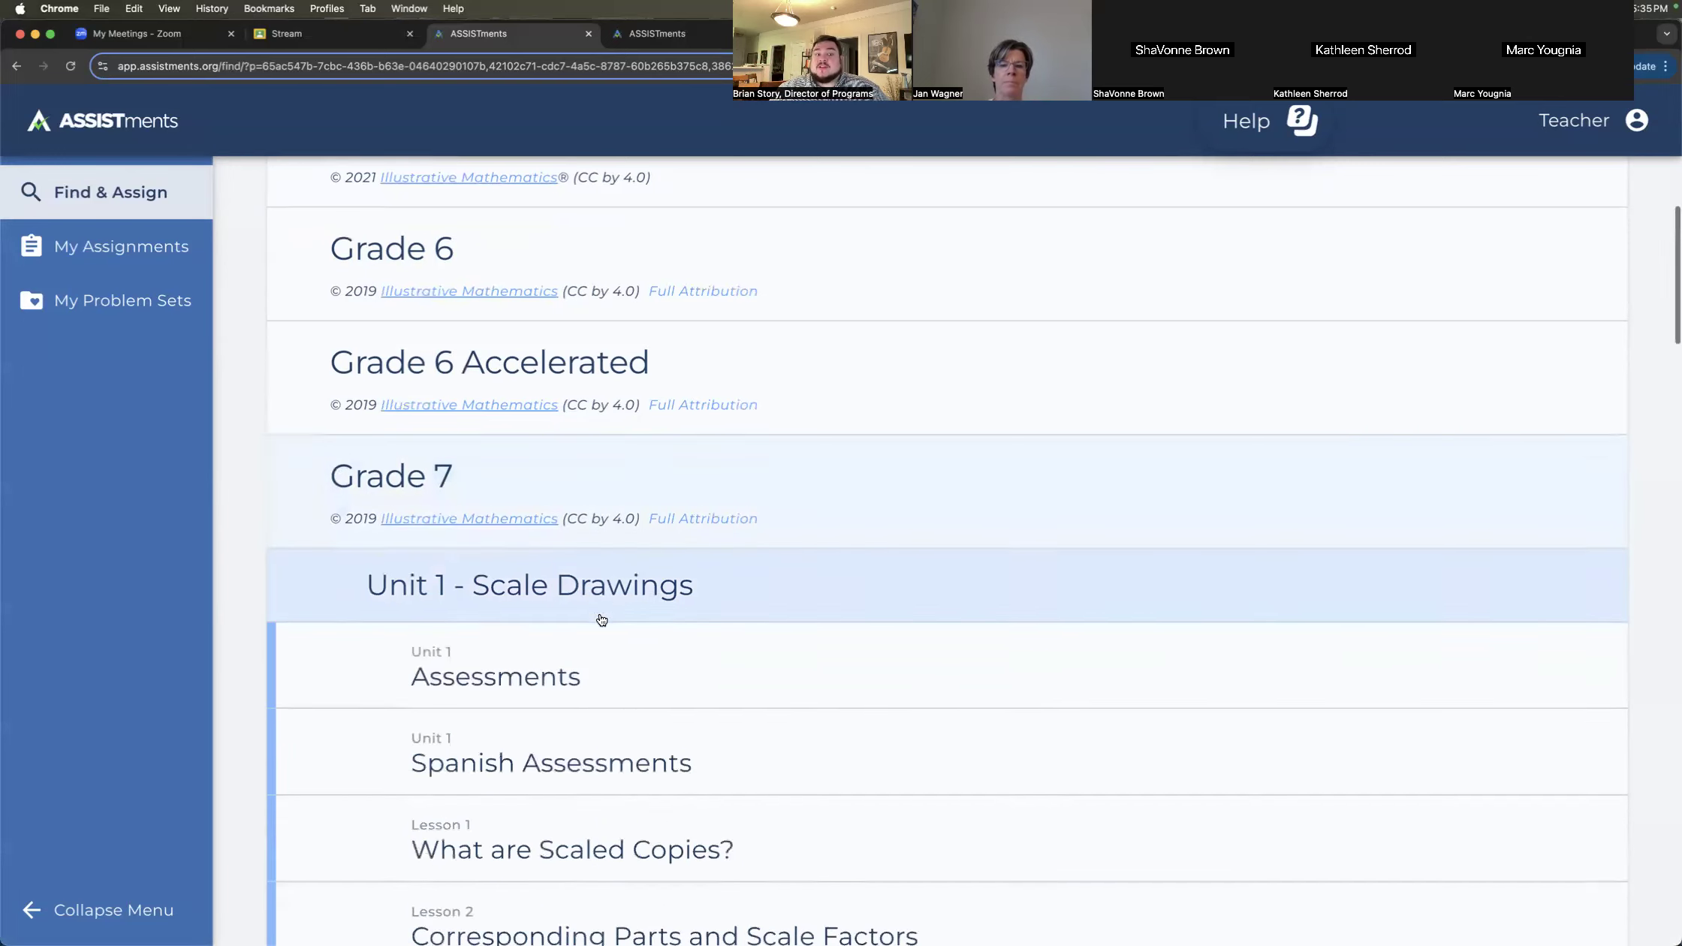
{"action": "scroll", "coordinate": [593, 622], "scroll_direction": "down", "scroll_amount": 3}
{"action": "left_click", "coordinate": [537, 630]}
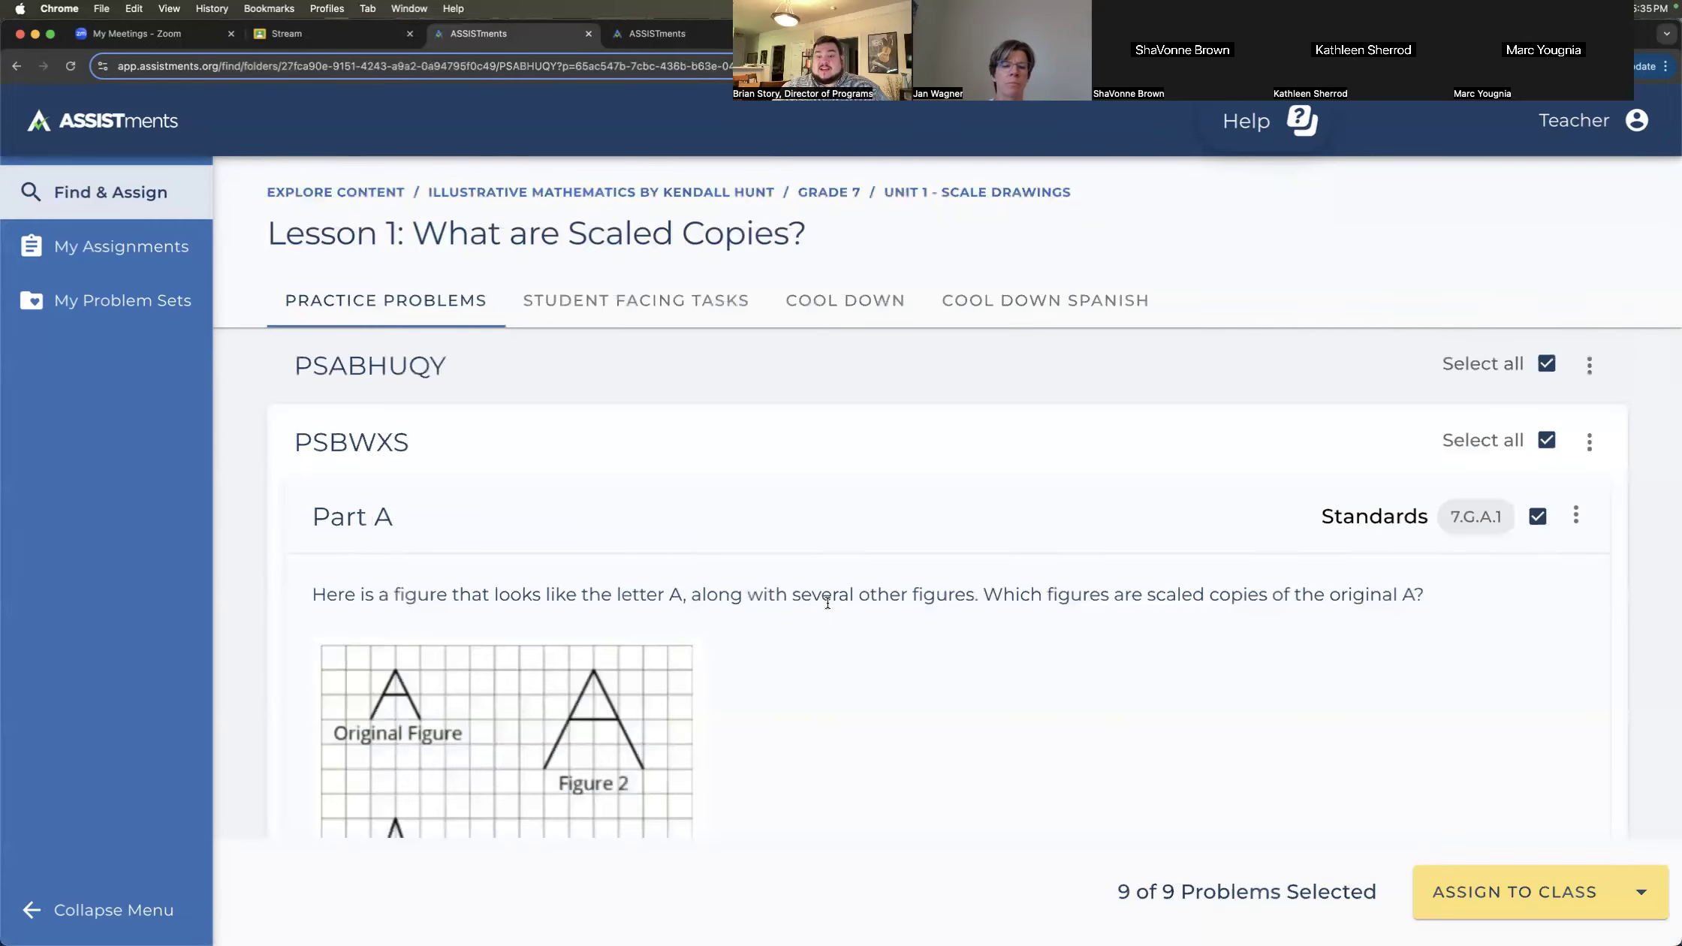
- Start assigning the lesson's practice problems to Class for Demos and continue to the student experience settings
{"action": "left_click", "coordinate": [1495, 892]}
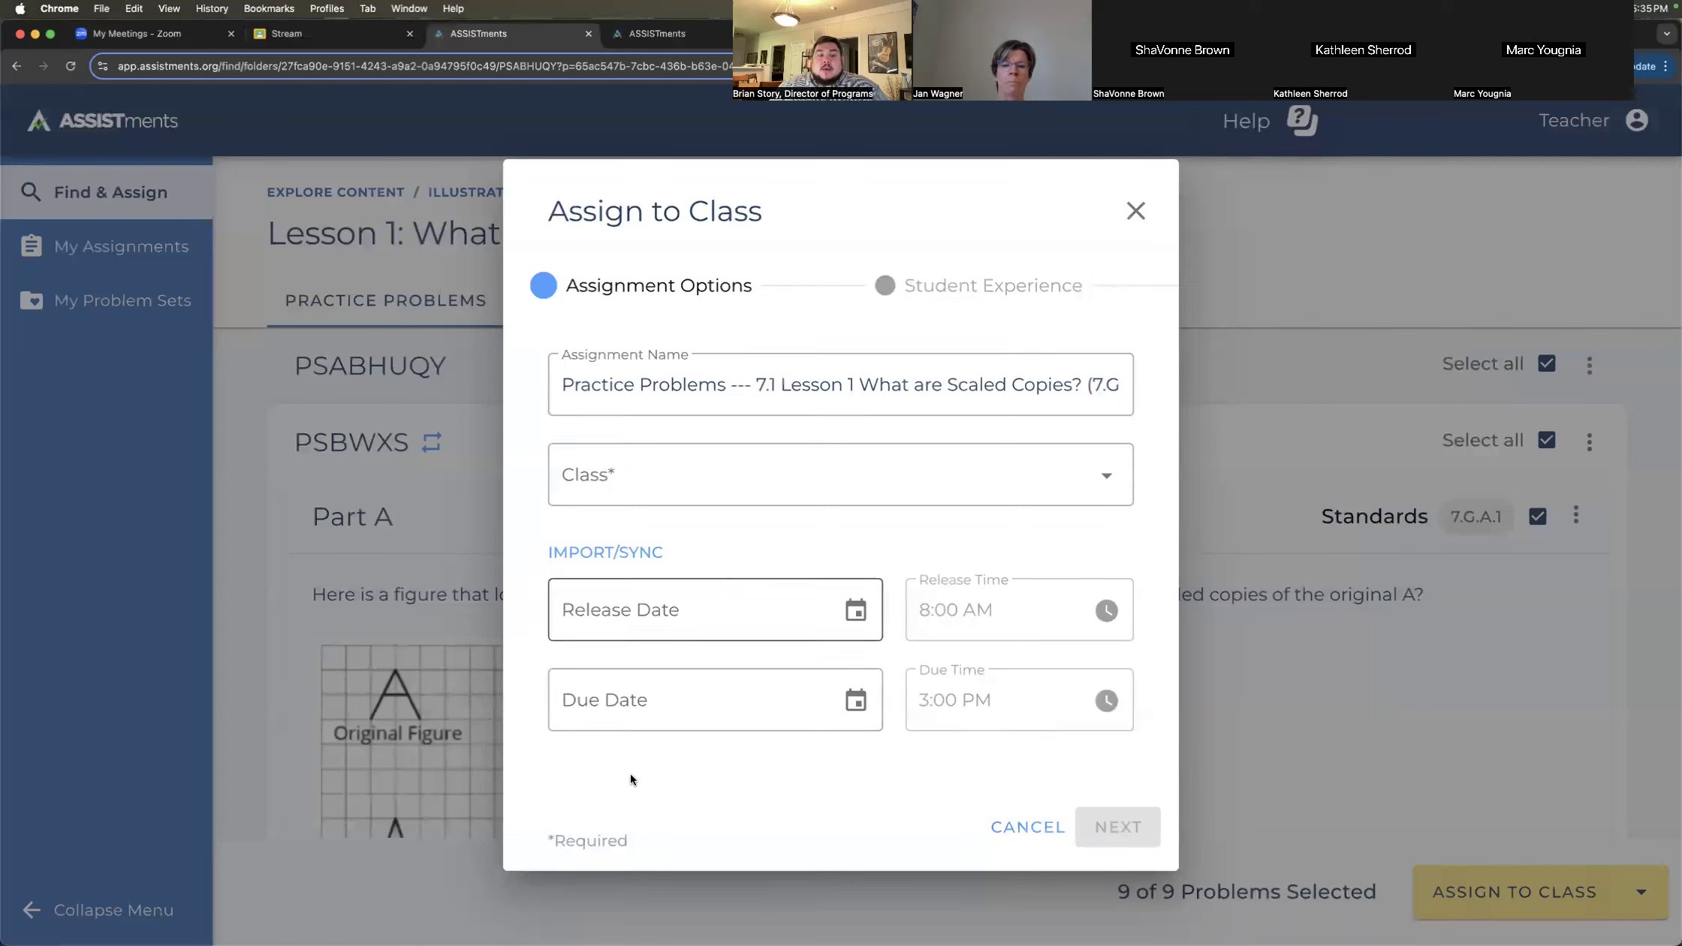
{"action": "left_click", "coordinate": [608, 477]}
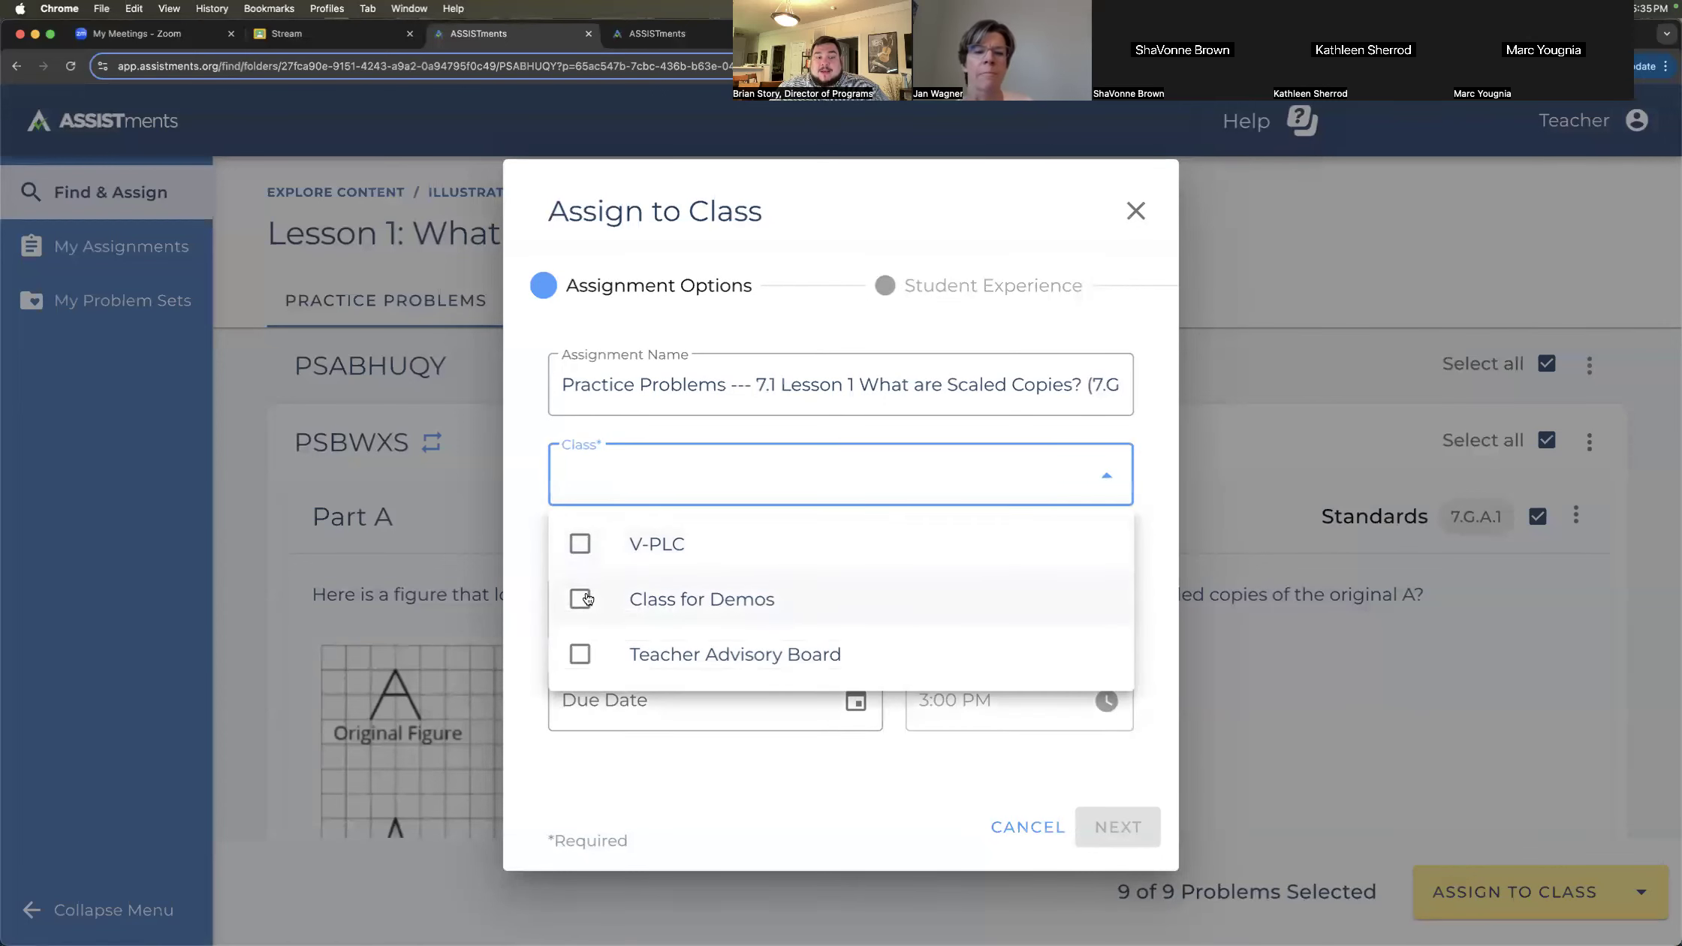
{"action": "left_click", "coordinate": [589, 599]}
{"action": "left_click", "coordinate": [530, 580]}
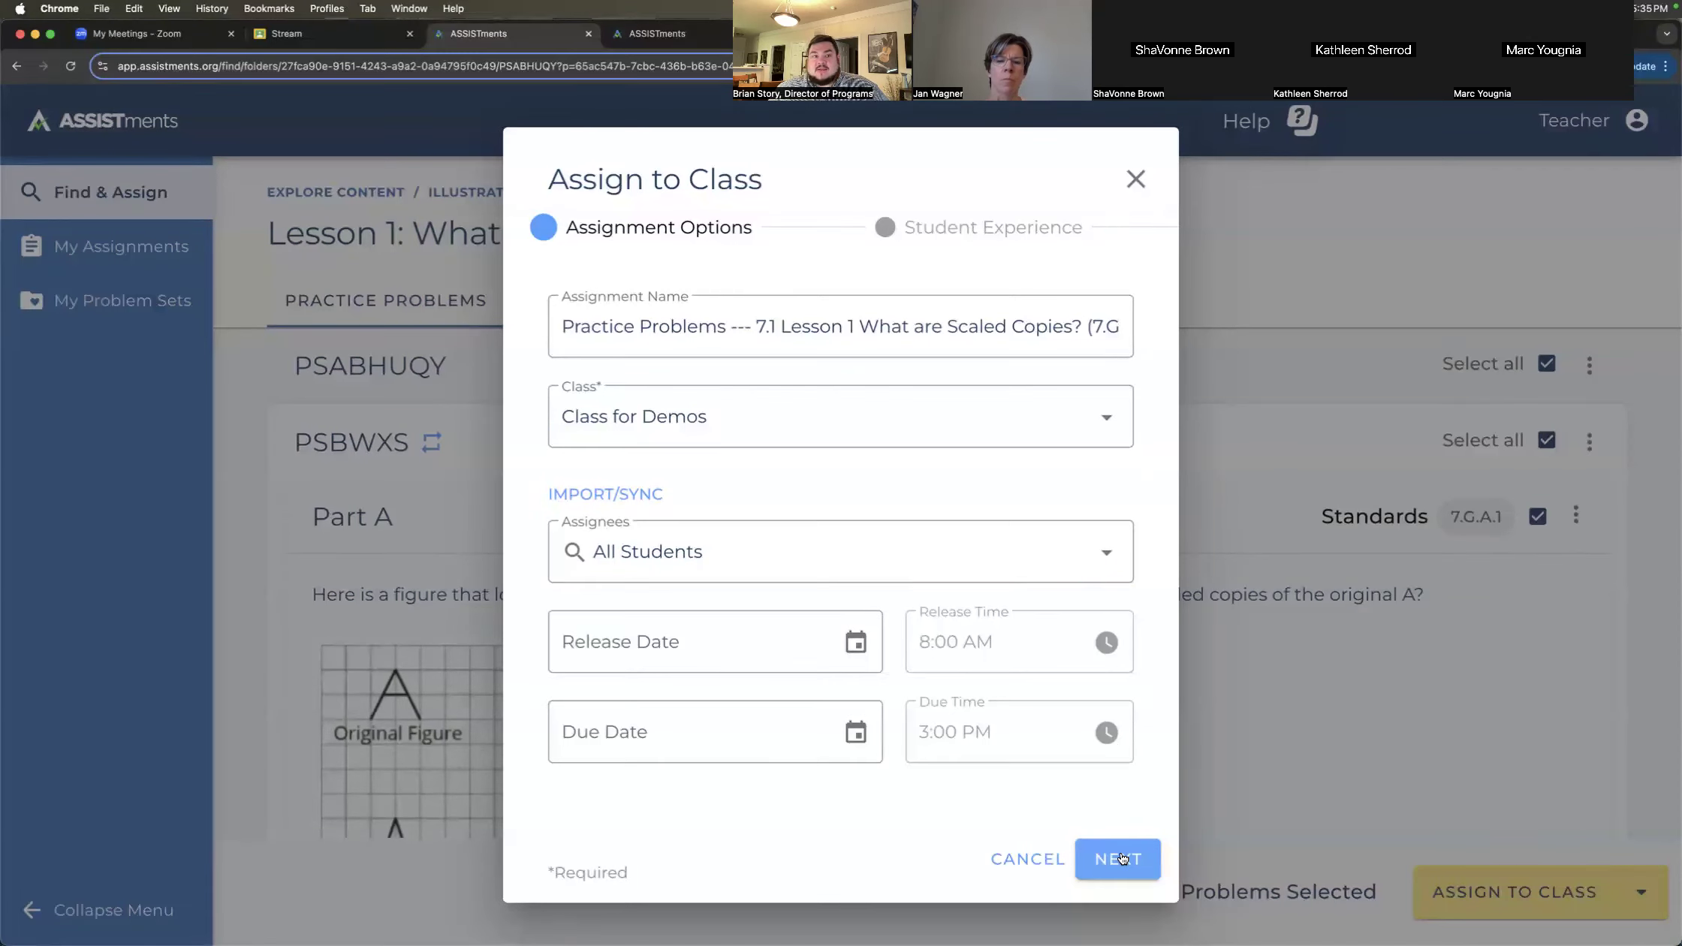
{"action": "left_click", "coordinate": [1120, 858]}
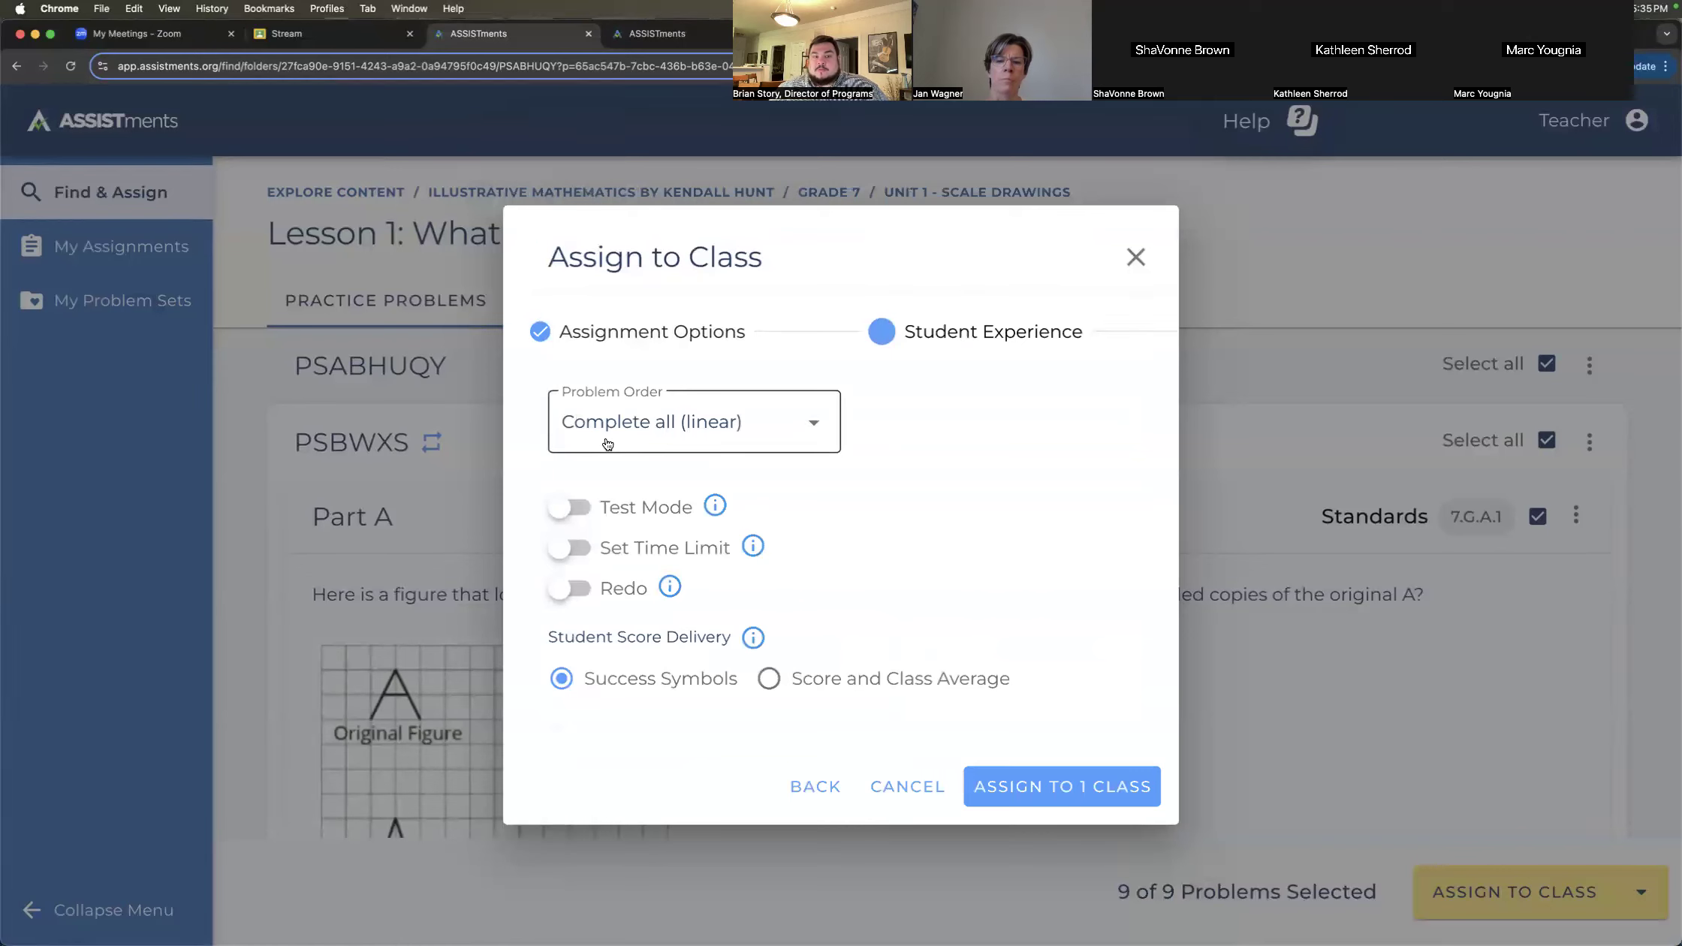
- Examine the available problem order choices and close the assignment dialog without assigning
{"action": "left_click", "coordinate": [782, 419]}
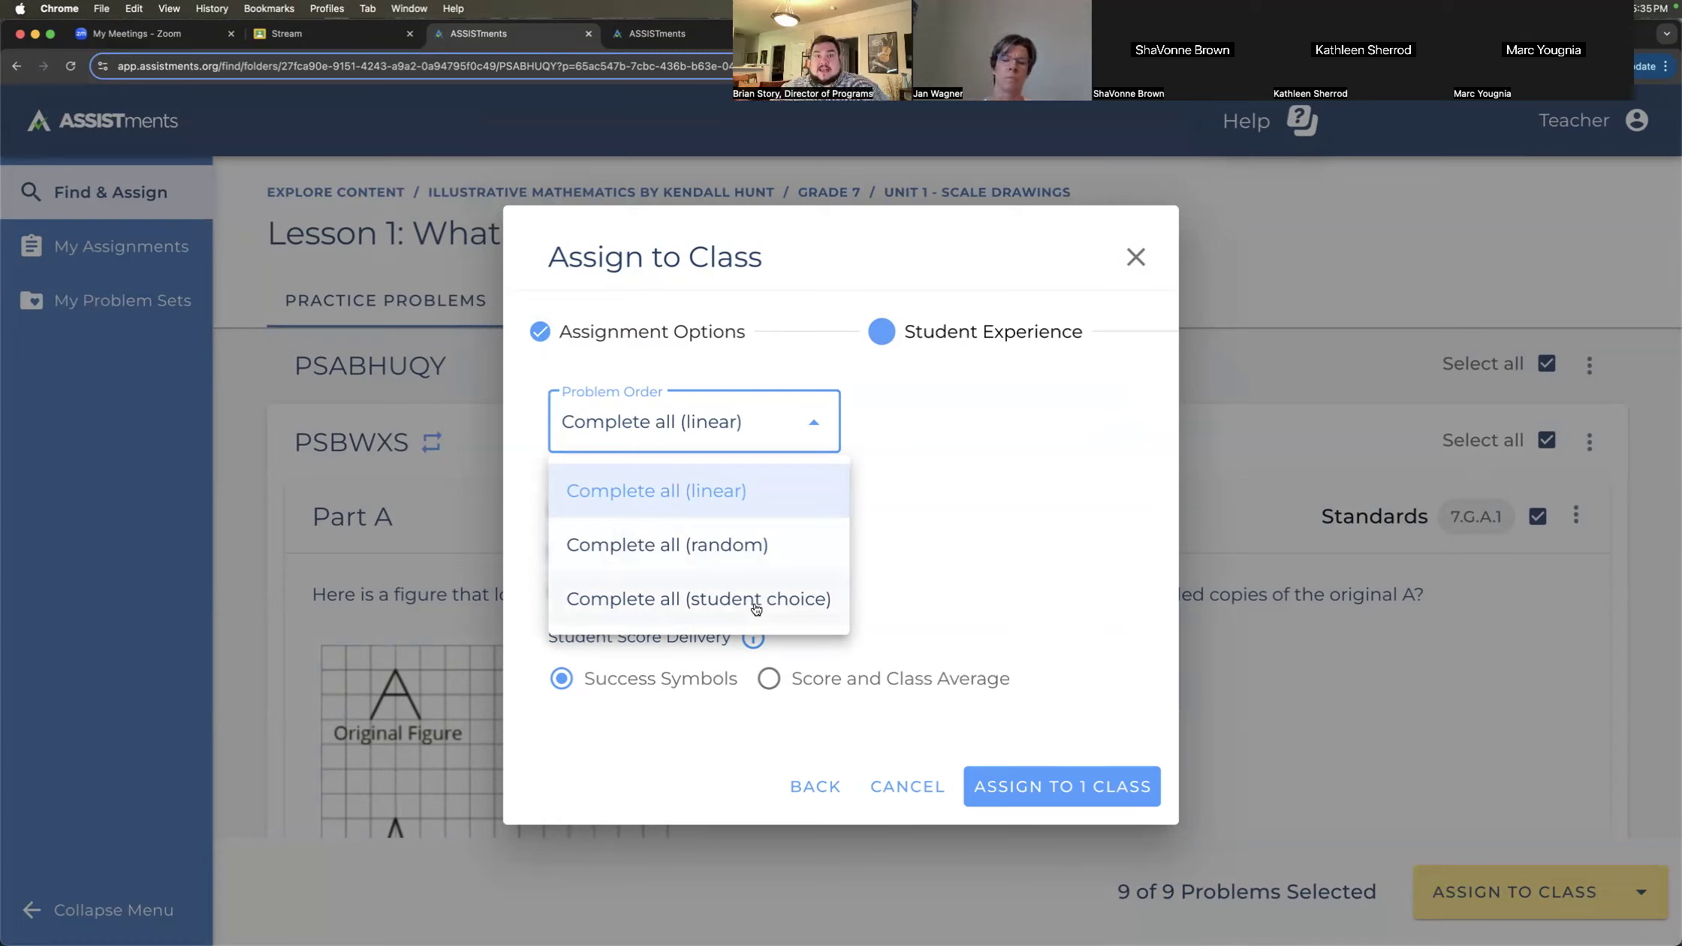
{"action": "left_click", "coordinate": [865, 412]}
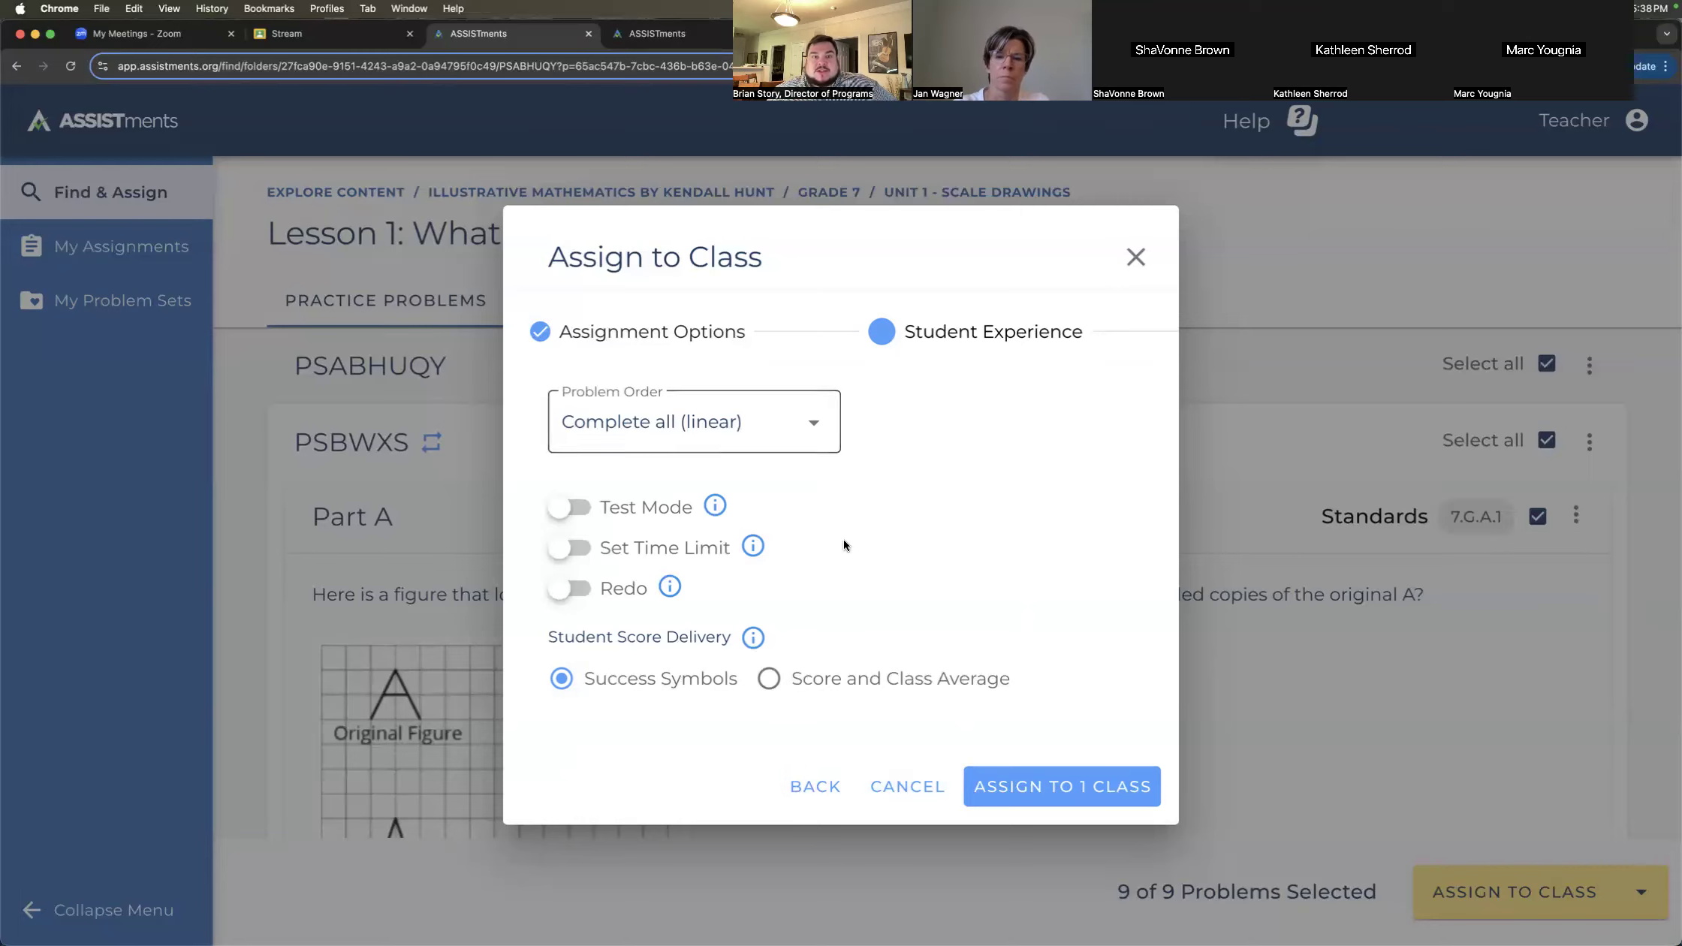
{"action": "left_click", "coordinate": [1136, 258]}
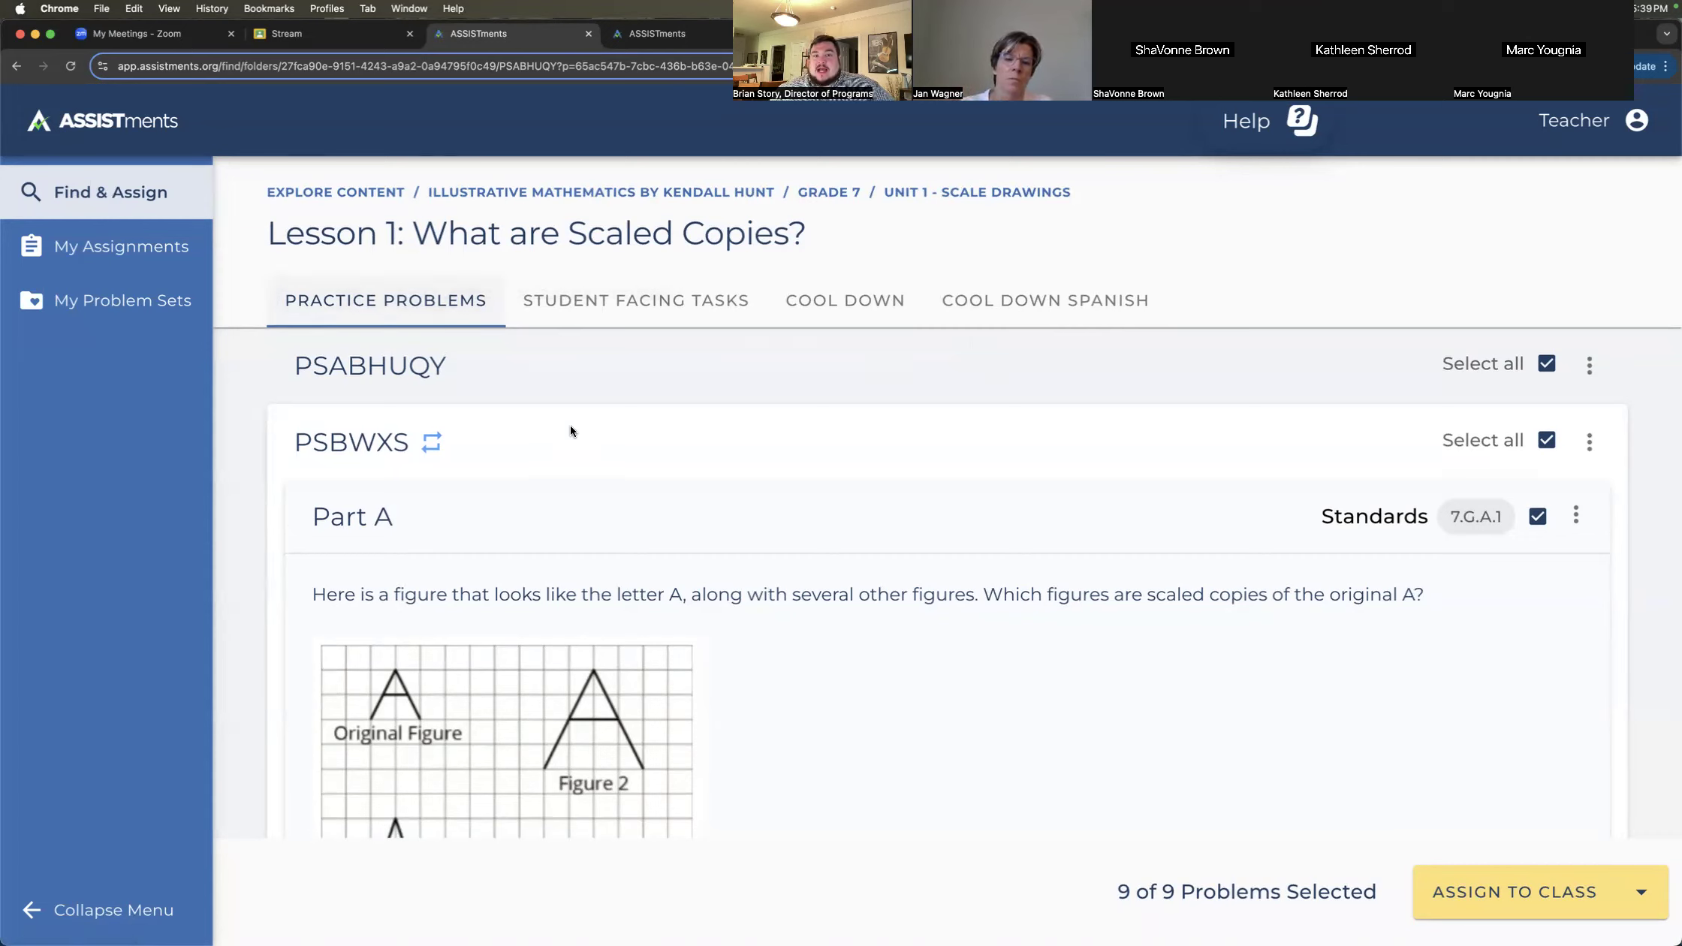
- From Find & Assign, open the Unit 4 assessments under Illustrative Mathematics by Kendall Hunt, Grade 7, Proportional Relationships and Percentages
{"action": "left_click", "coordinate": [101, 190]}
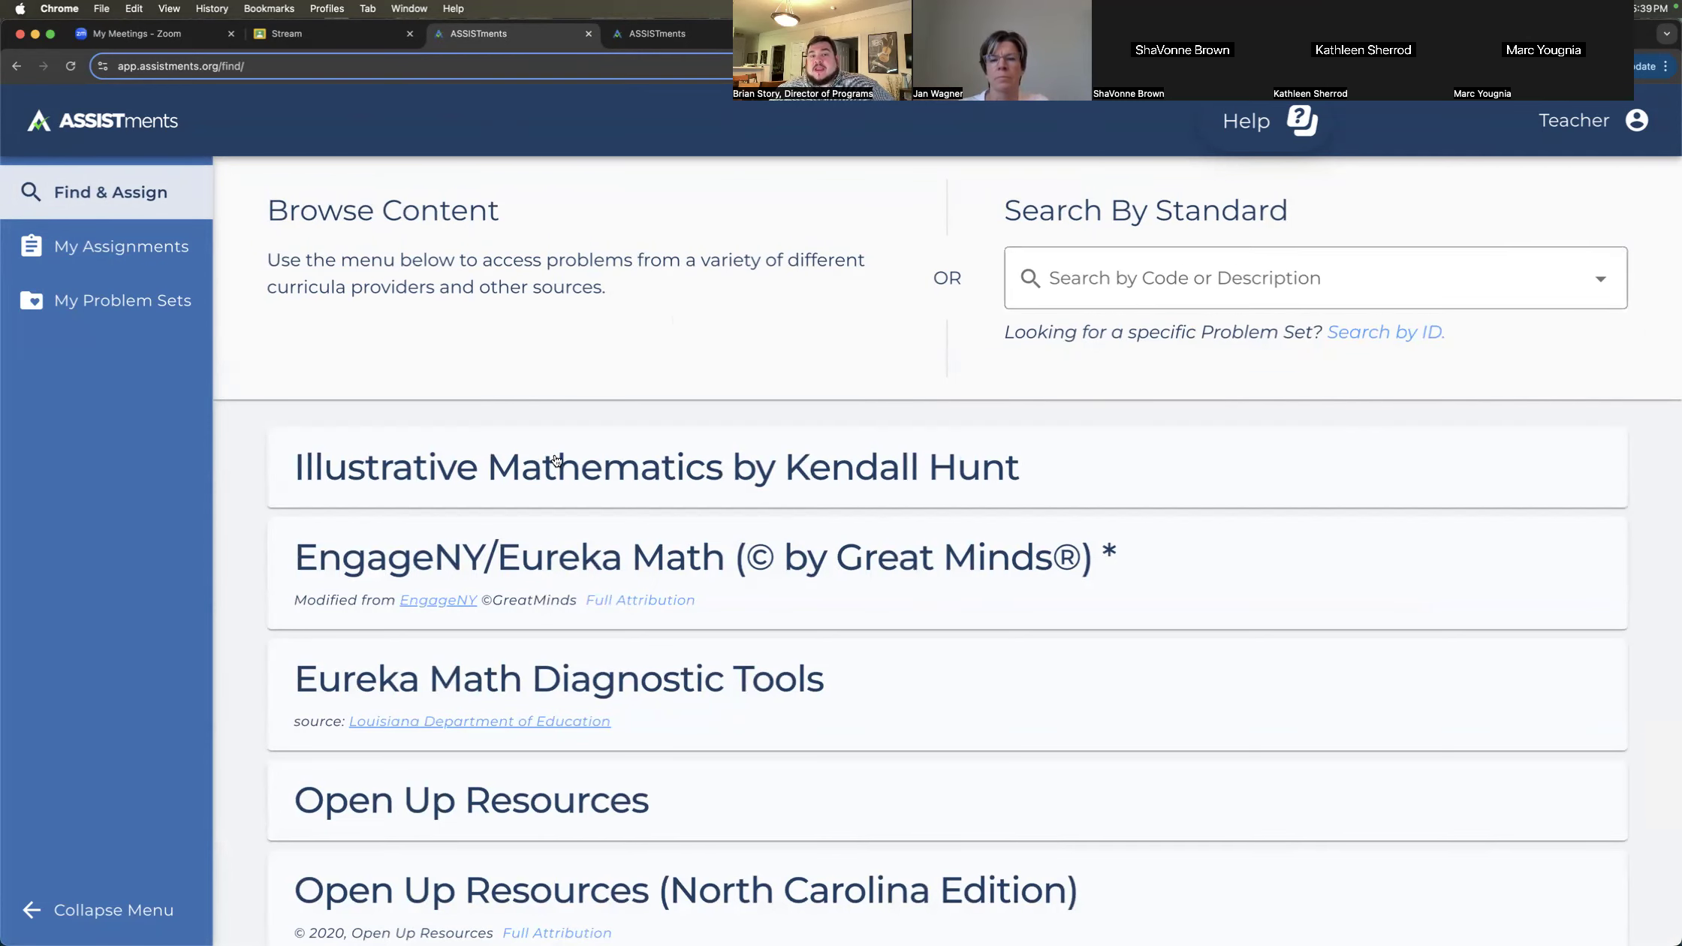
{"action": "scroll", "coordinate": [492, 479], "scroll_direction": "down", "scroll_amount": 1}
{"action": "left_click", "coordinate": [445, 420]}
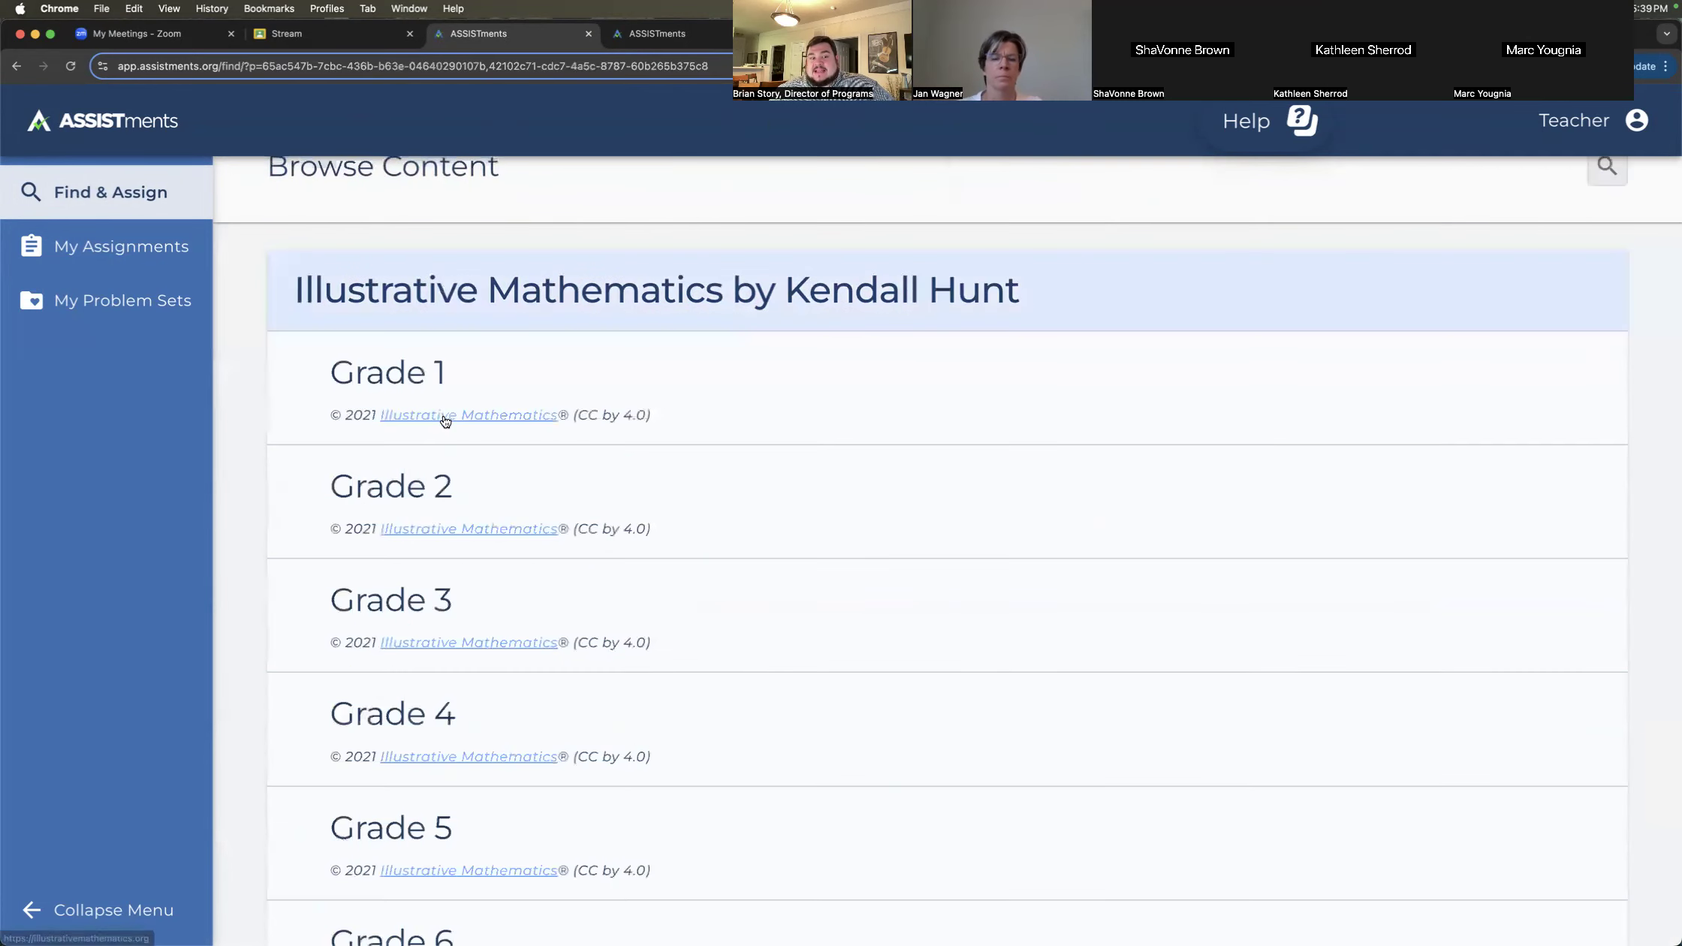
{"action": "scroll", "coordinate": [518, 558], "scroll_direction": "down", "scroll_amount": 3}
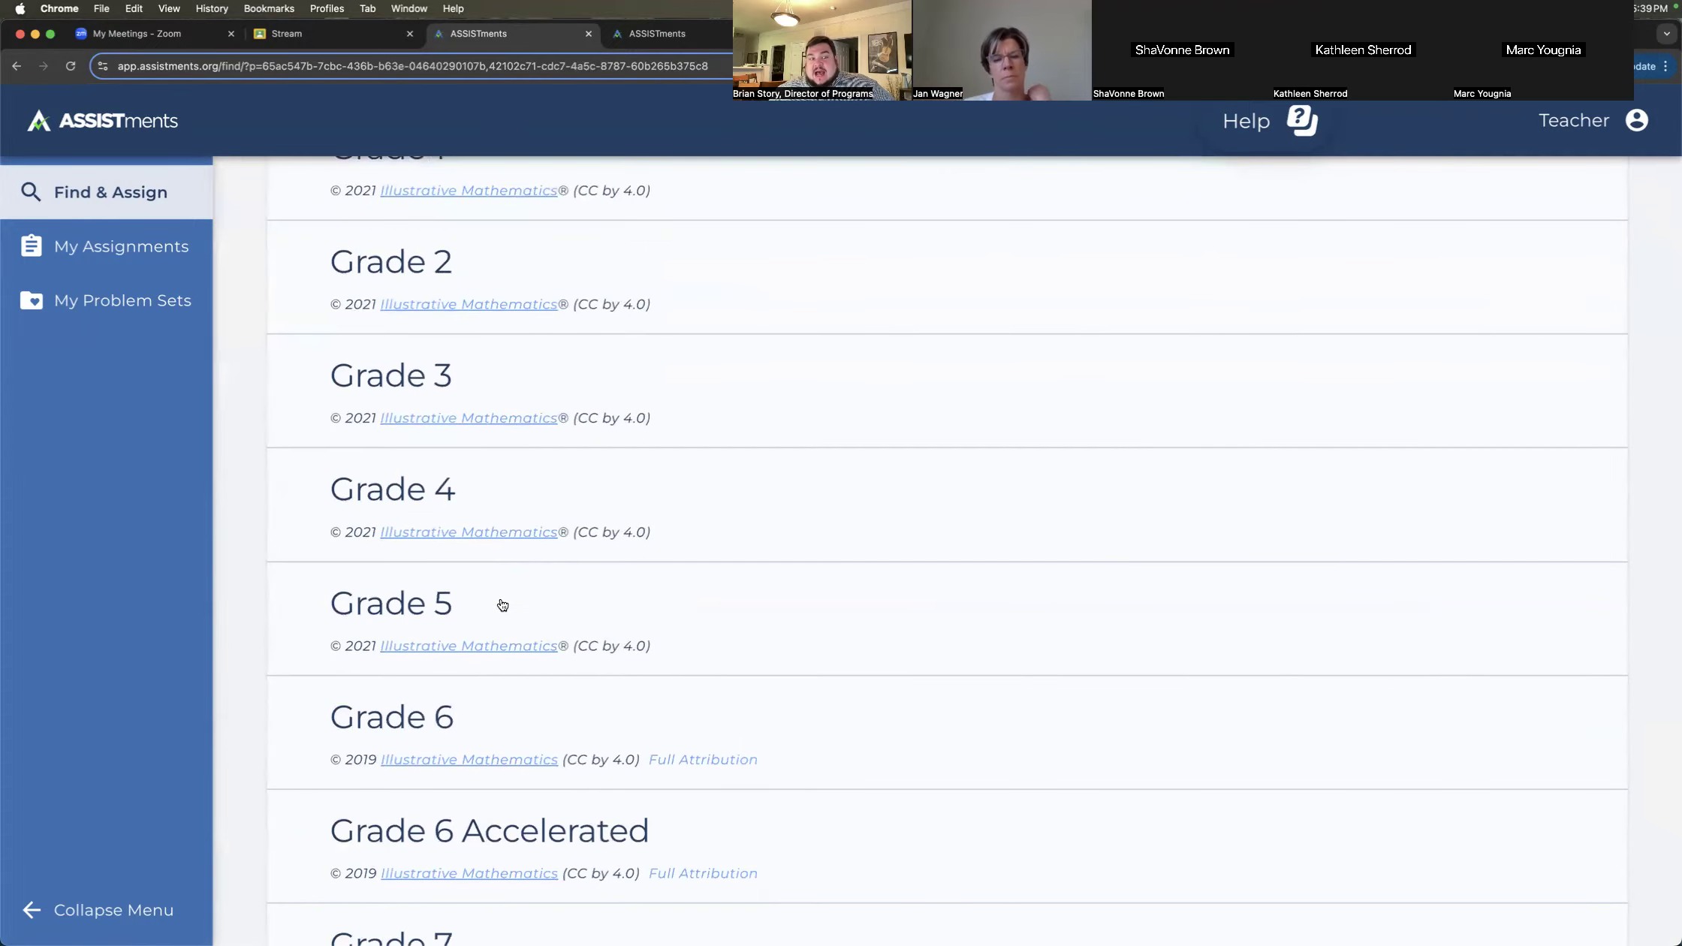
{"action": "scroll", "coordinate": [503, 606], "scroll_direction": "down", "scroll_amount": 5}
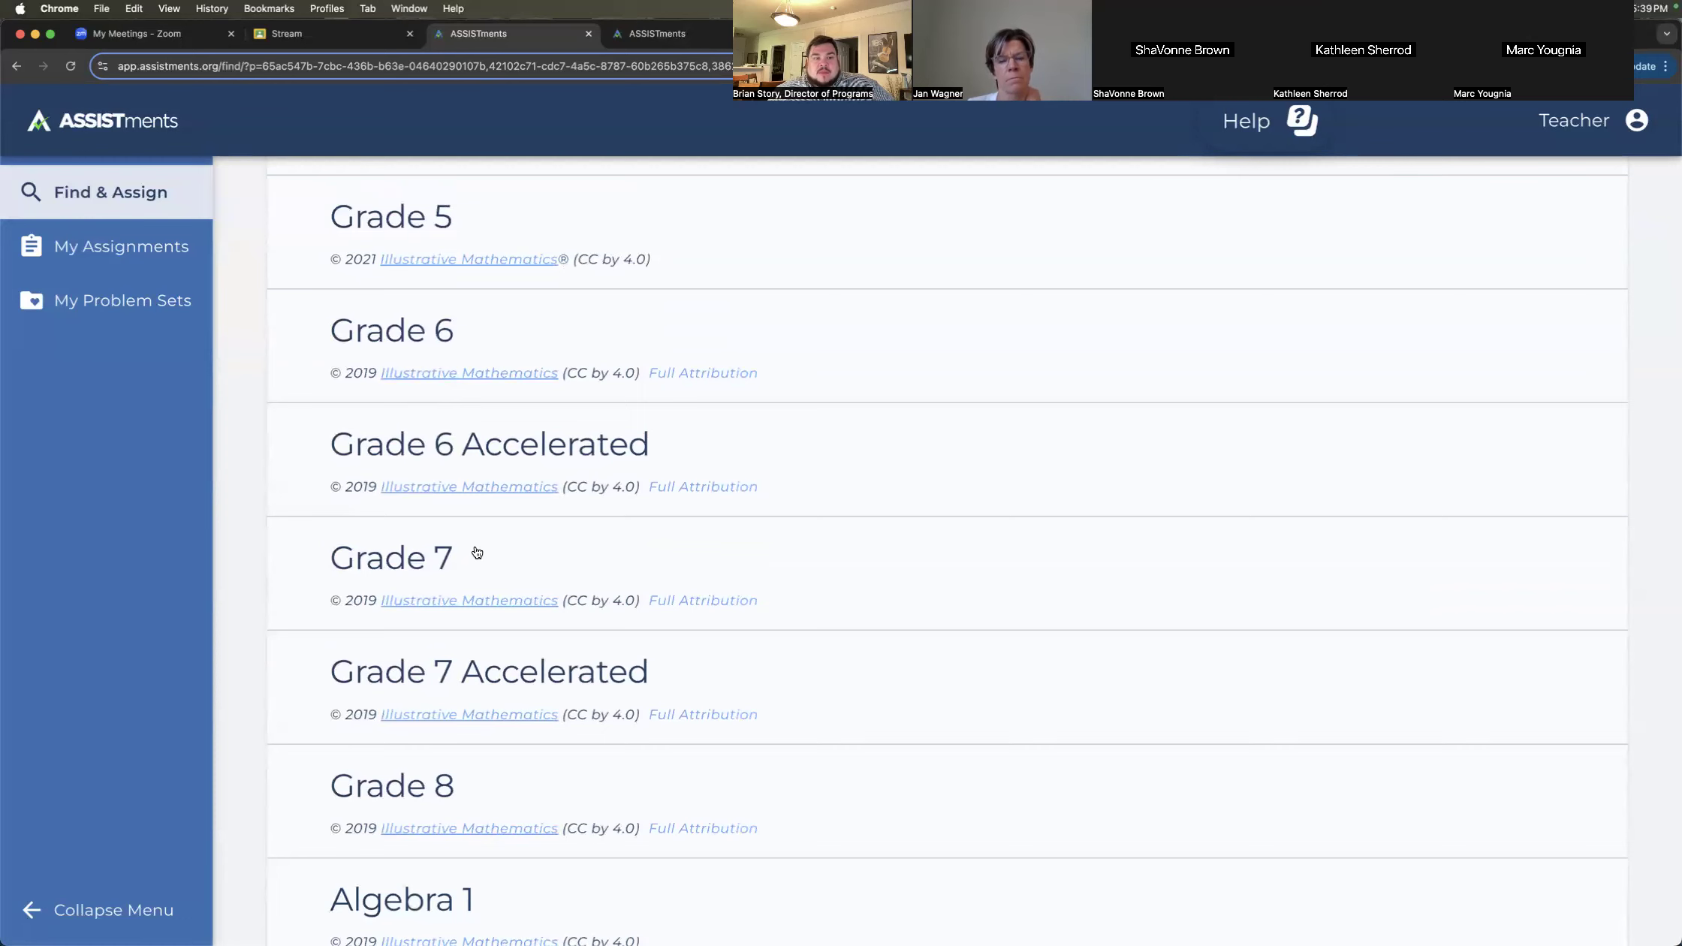
{"action": "left_click", "coordinate": [477, 553]}
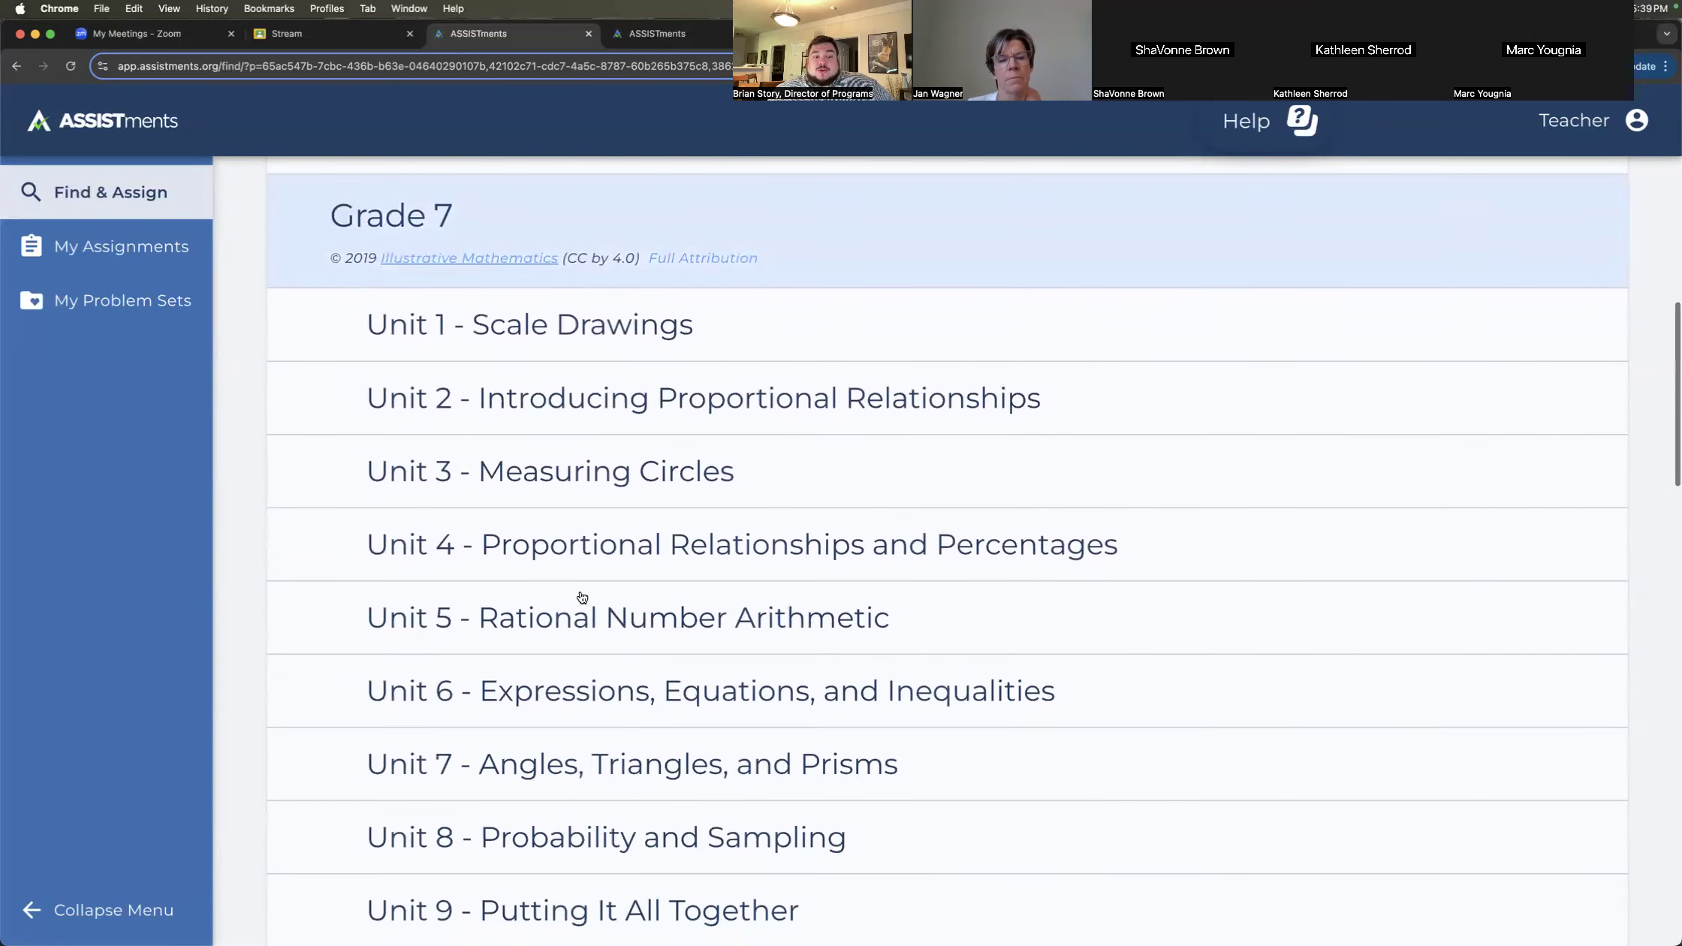
{"action": "left_click", "coordinate": [576, 544]}
{"action": "left_click", "coordinate": [617, 643]}
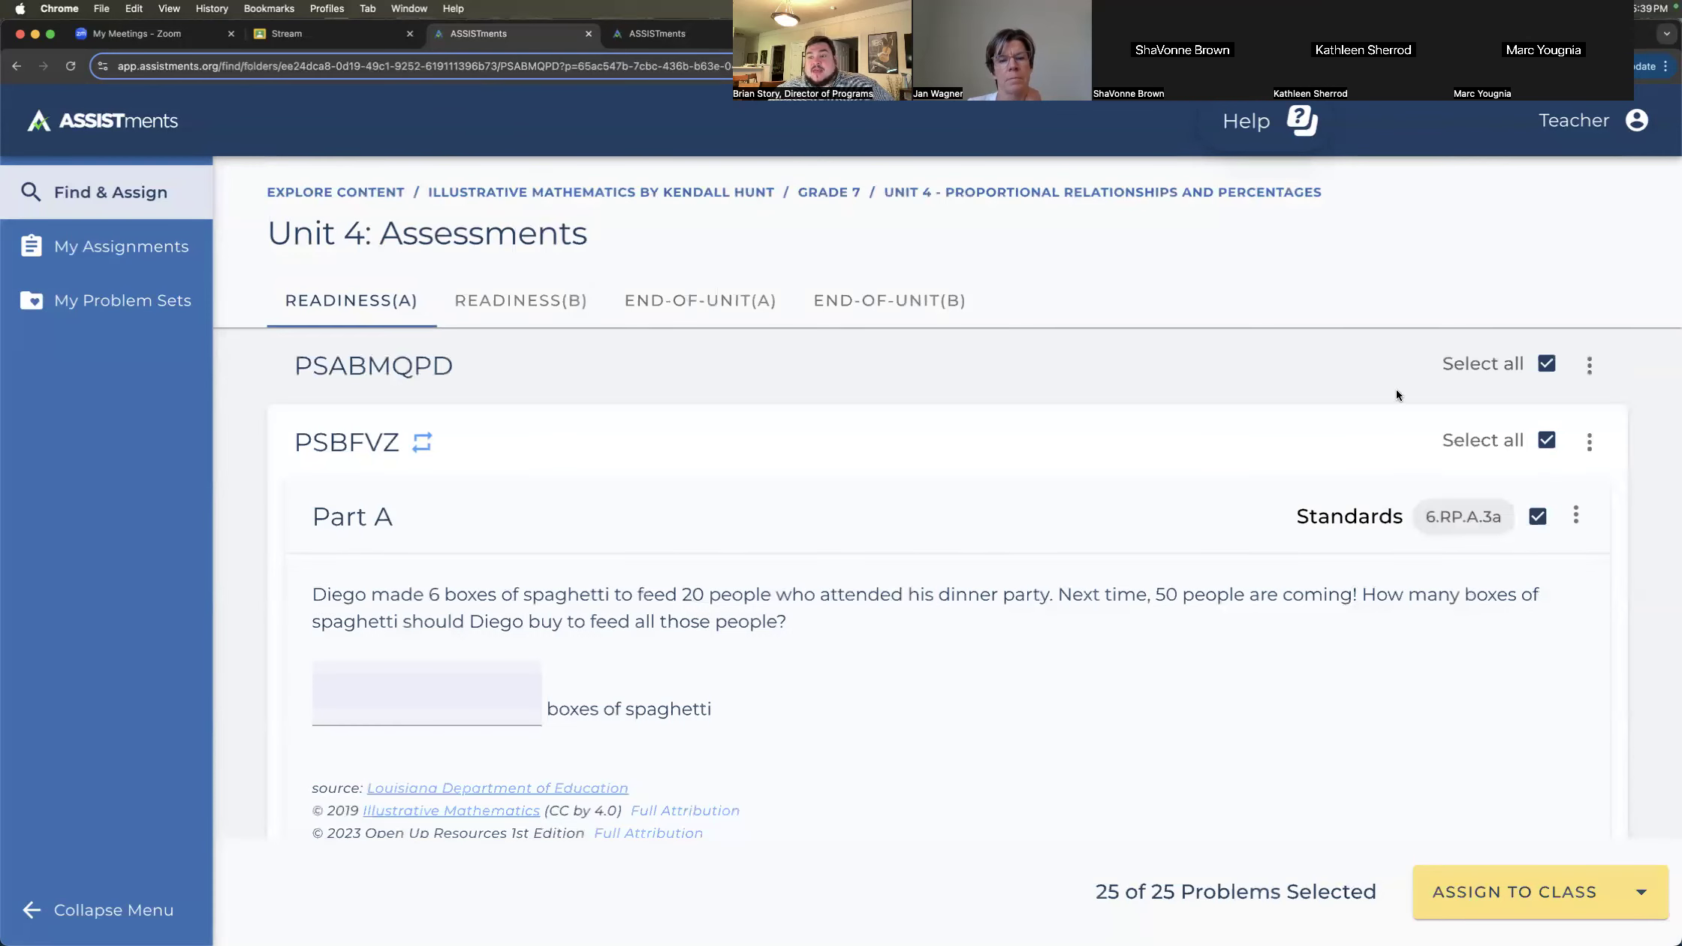
- Deselect all Readiness(A) problems, select only those in PSBFVZ, and show the options for assigning or saving them
{"action": "left_click", "coordinate": [1546, 363]}
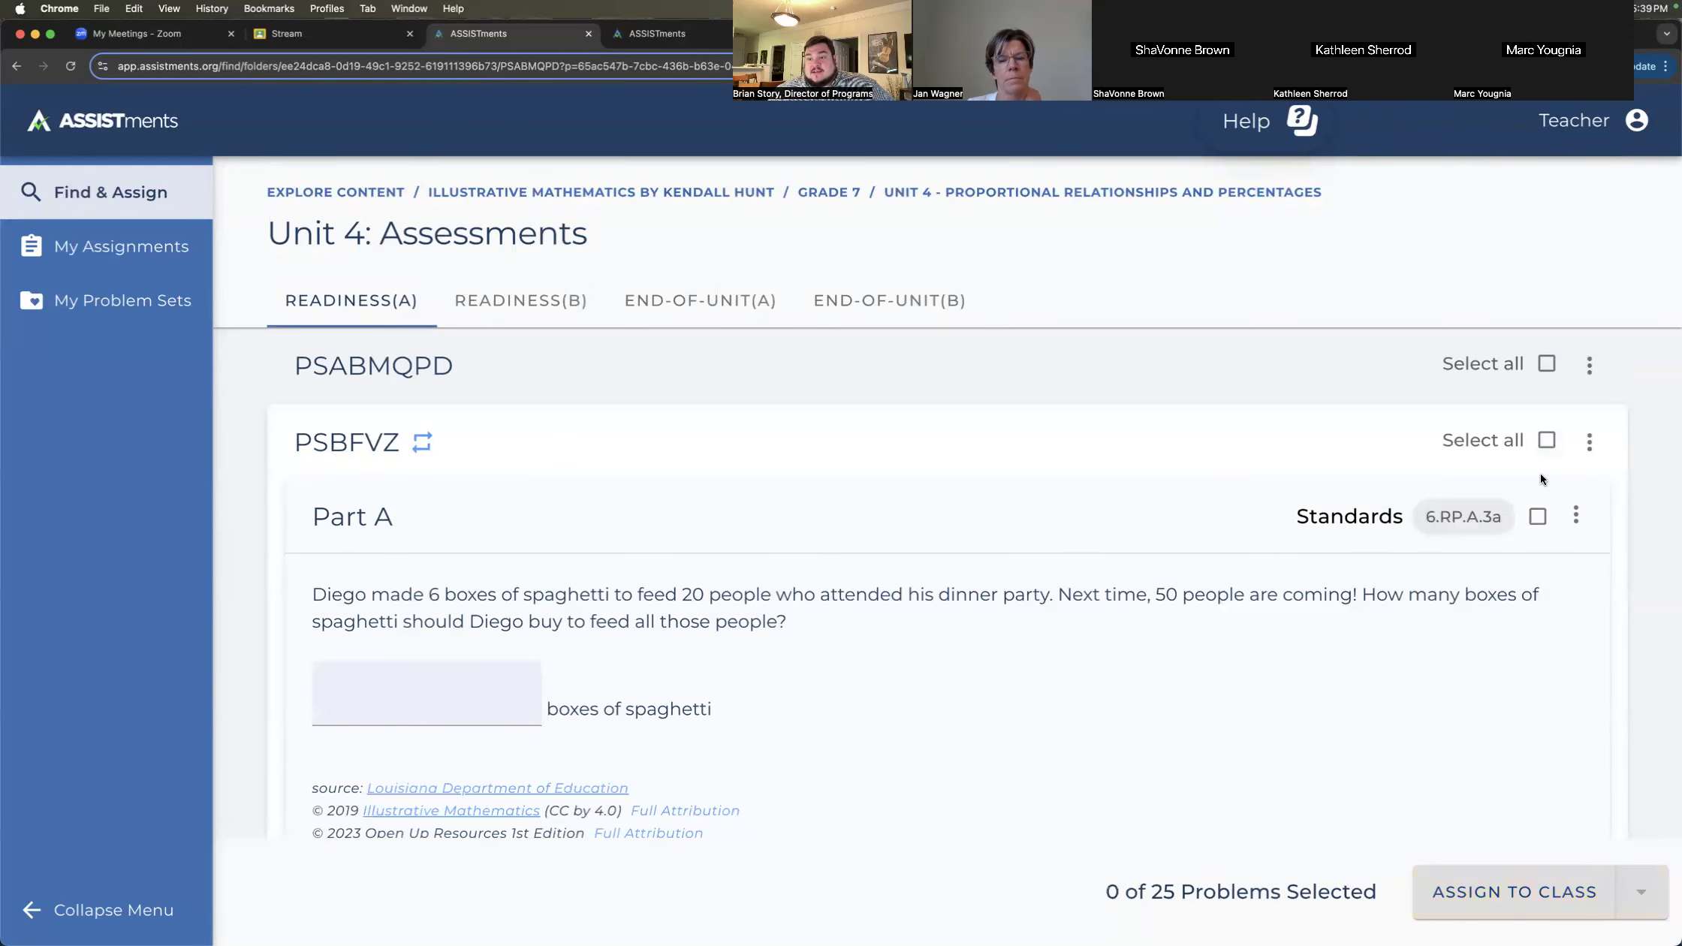
{"action": "left_click", "coordinate": [1547, 363]}
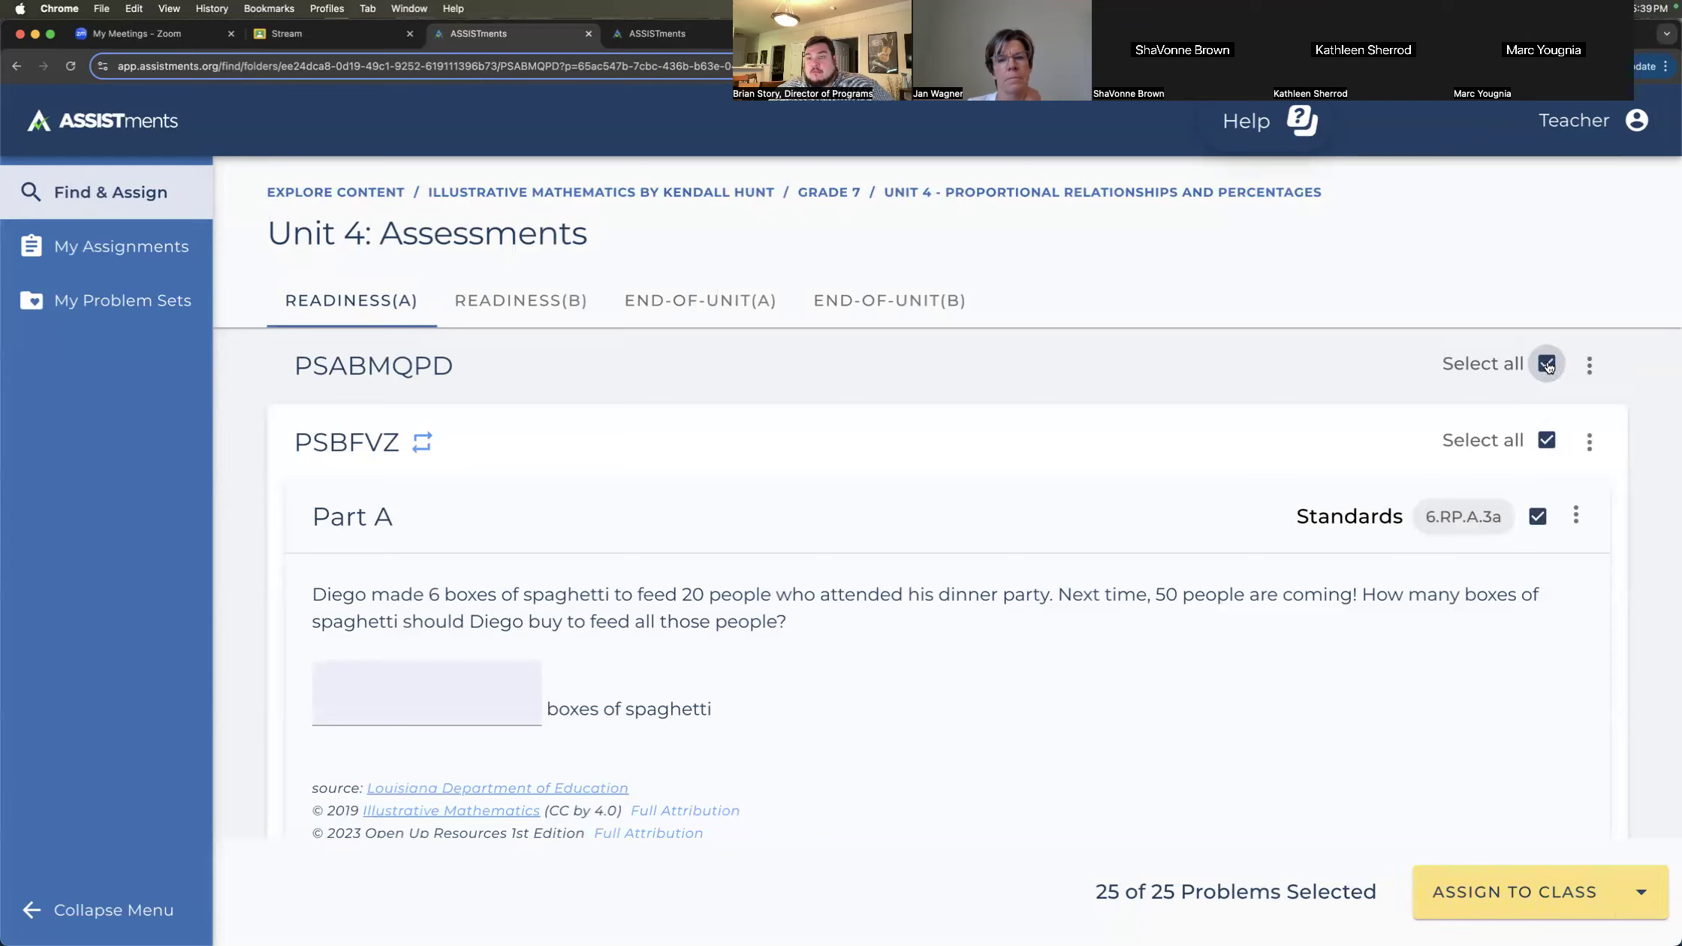
{"action": "left_click", "coordinate": [1546, 364]}
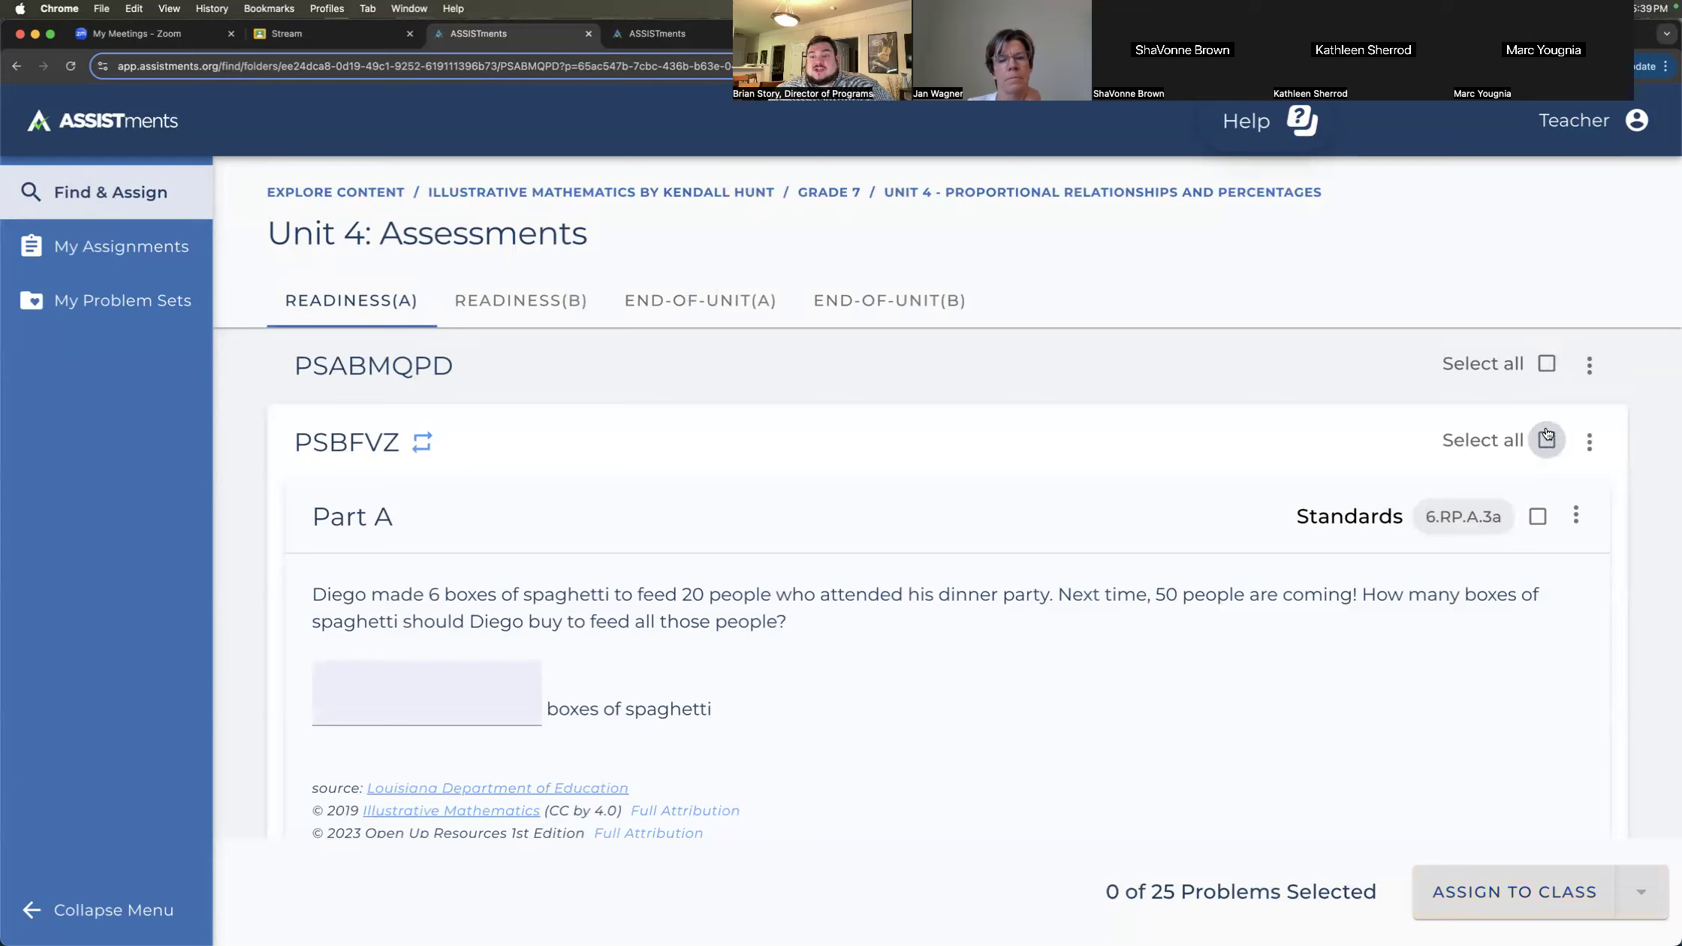
{"action": "left_click", "coordinate": [1547, 441]}
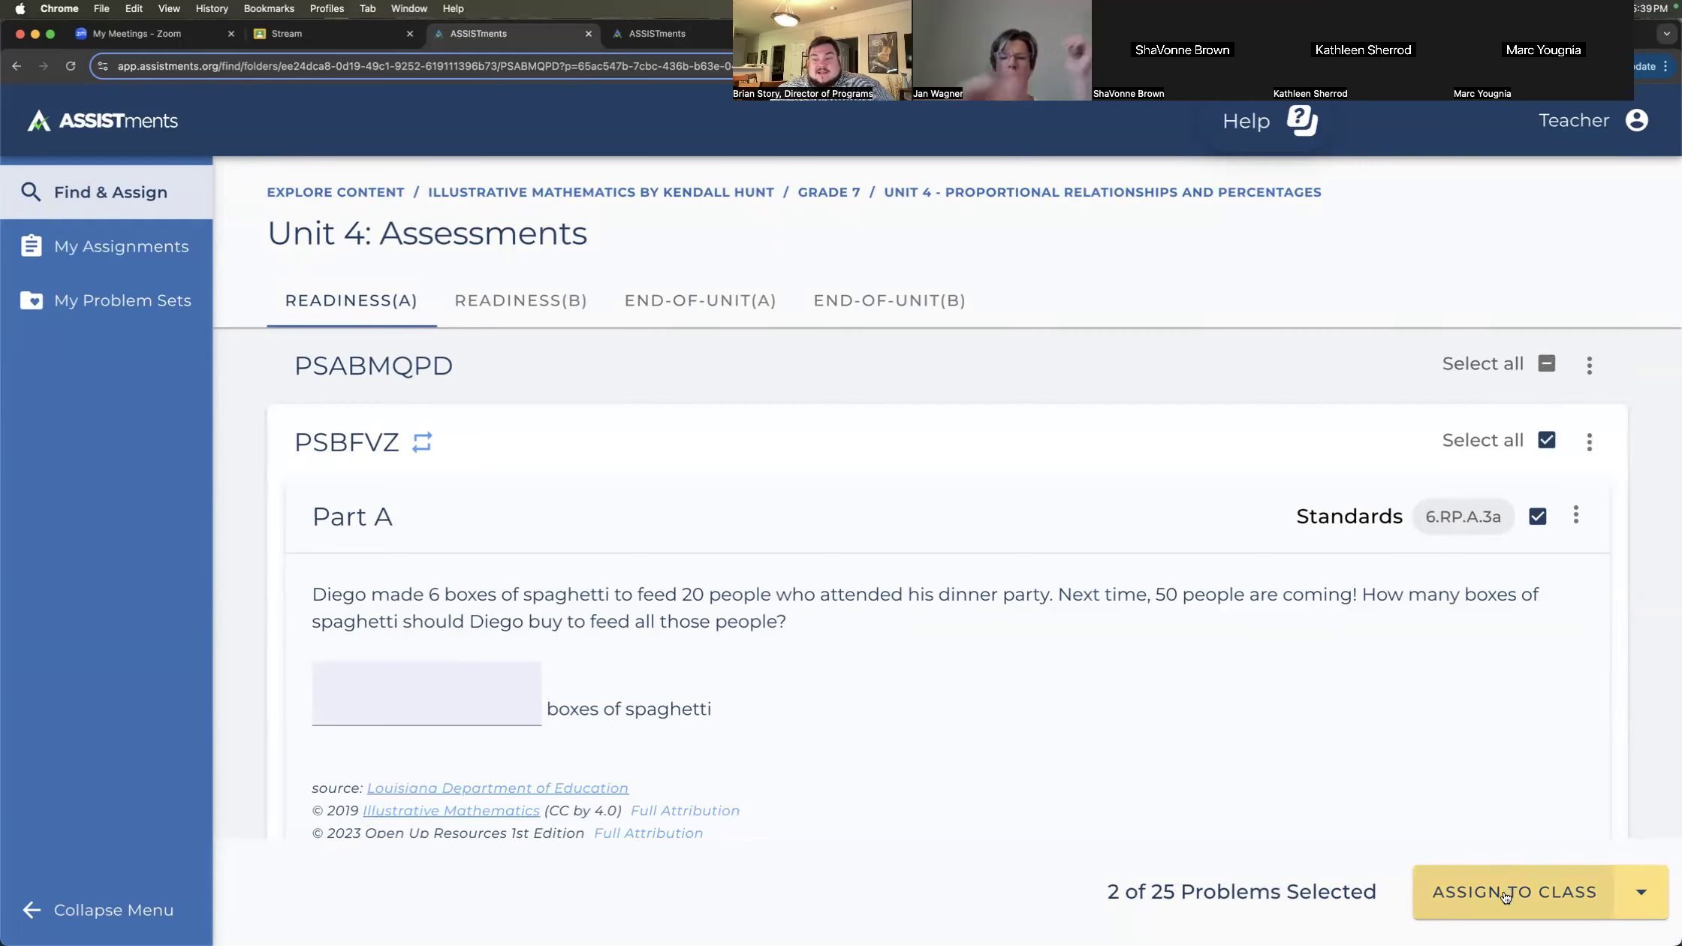
{"action": "left_click", "coordinate": [1635, 887]}
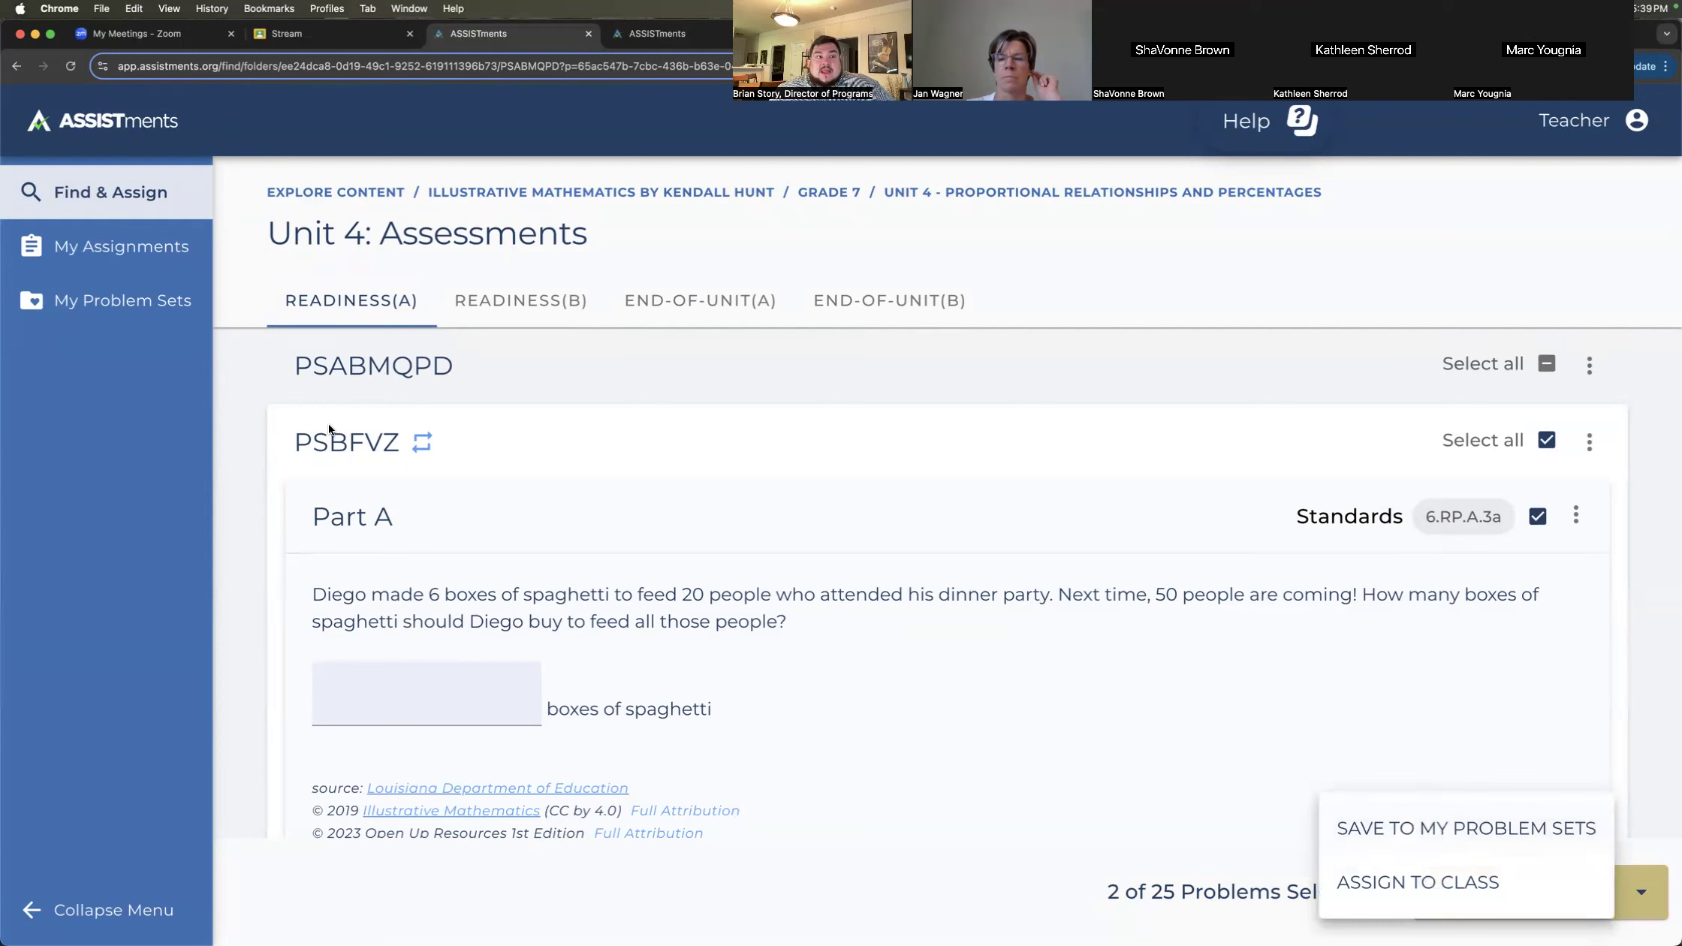
- Leave the Unit 4 assessments, view the saved sets in My Problem Sets, and return to Find & Assign
{"action": "left_click", "coordinate": [137, 199]}
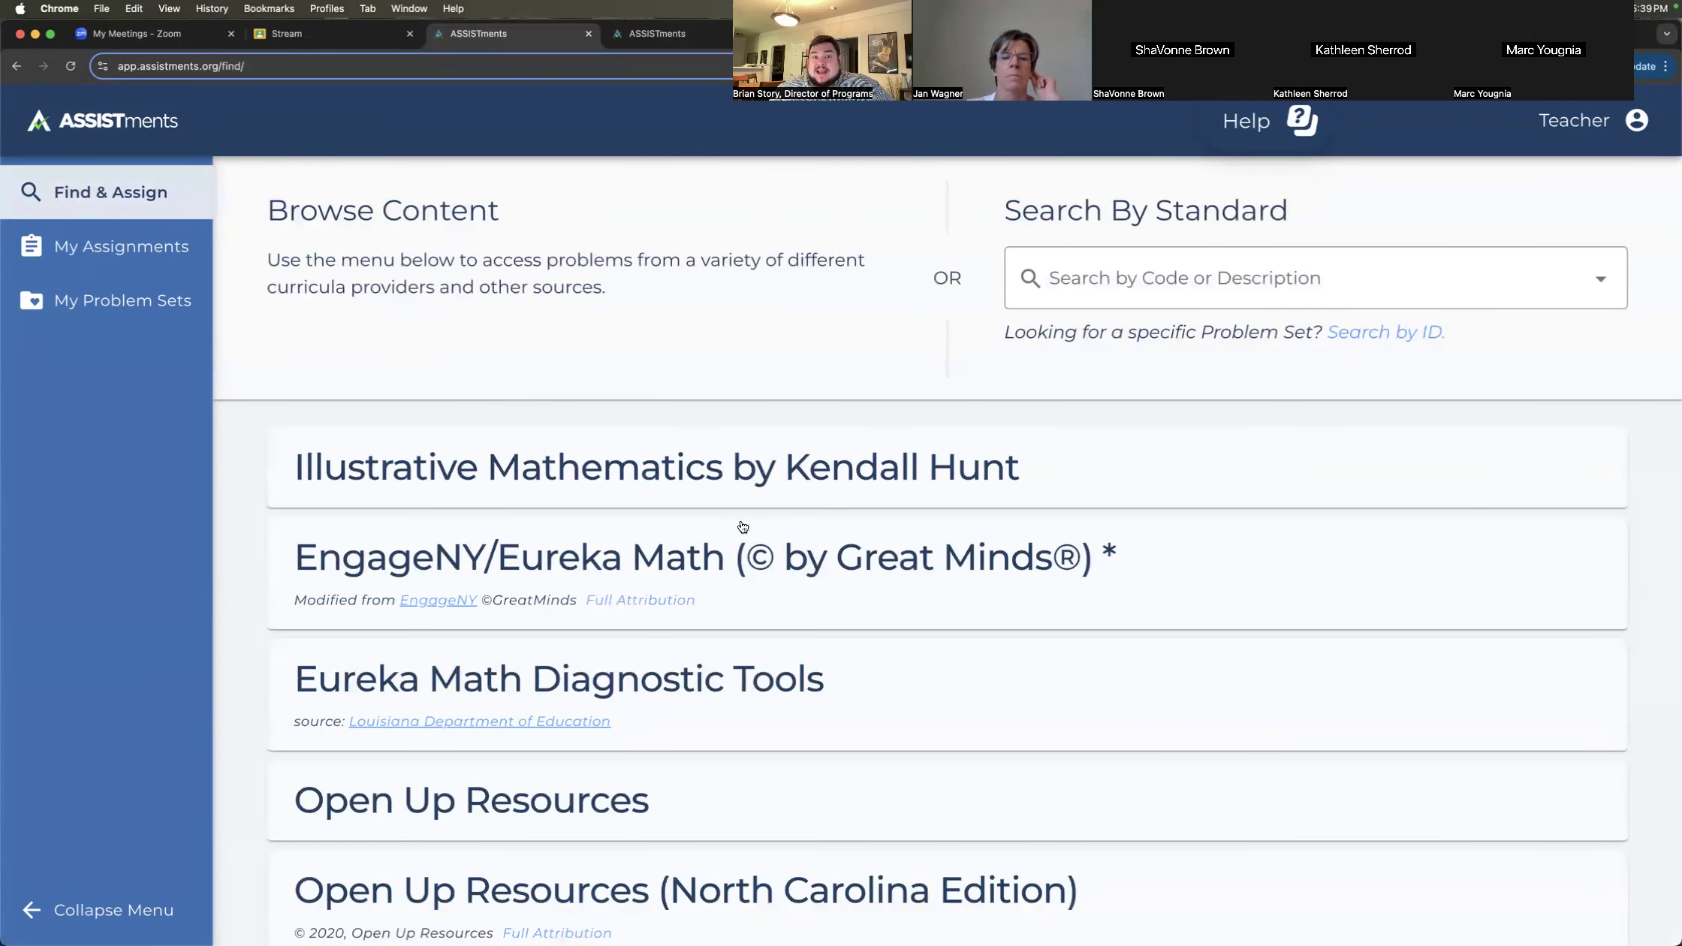
{"action": "left_click", "coordinate": [133, 304]}
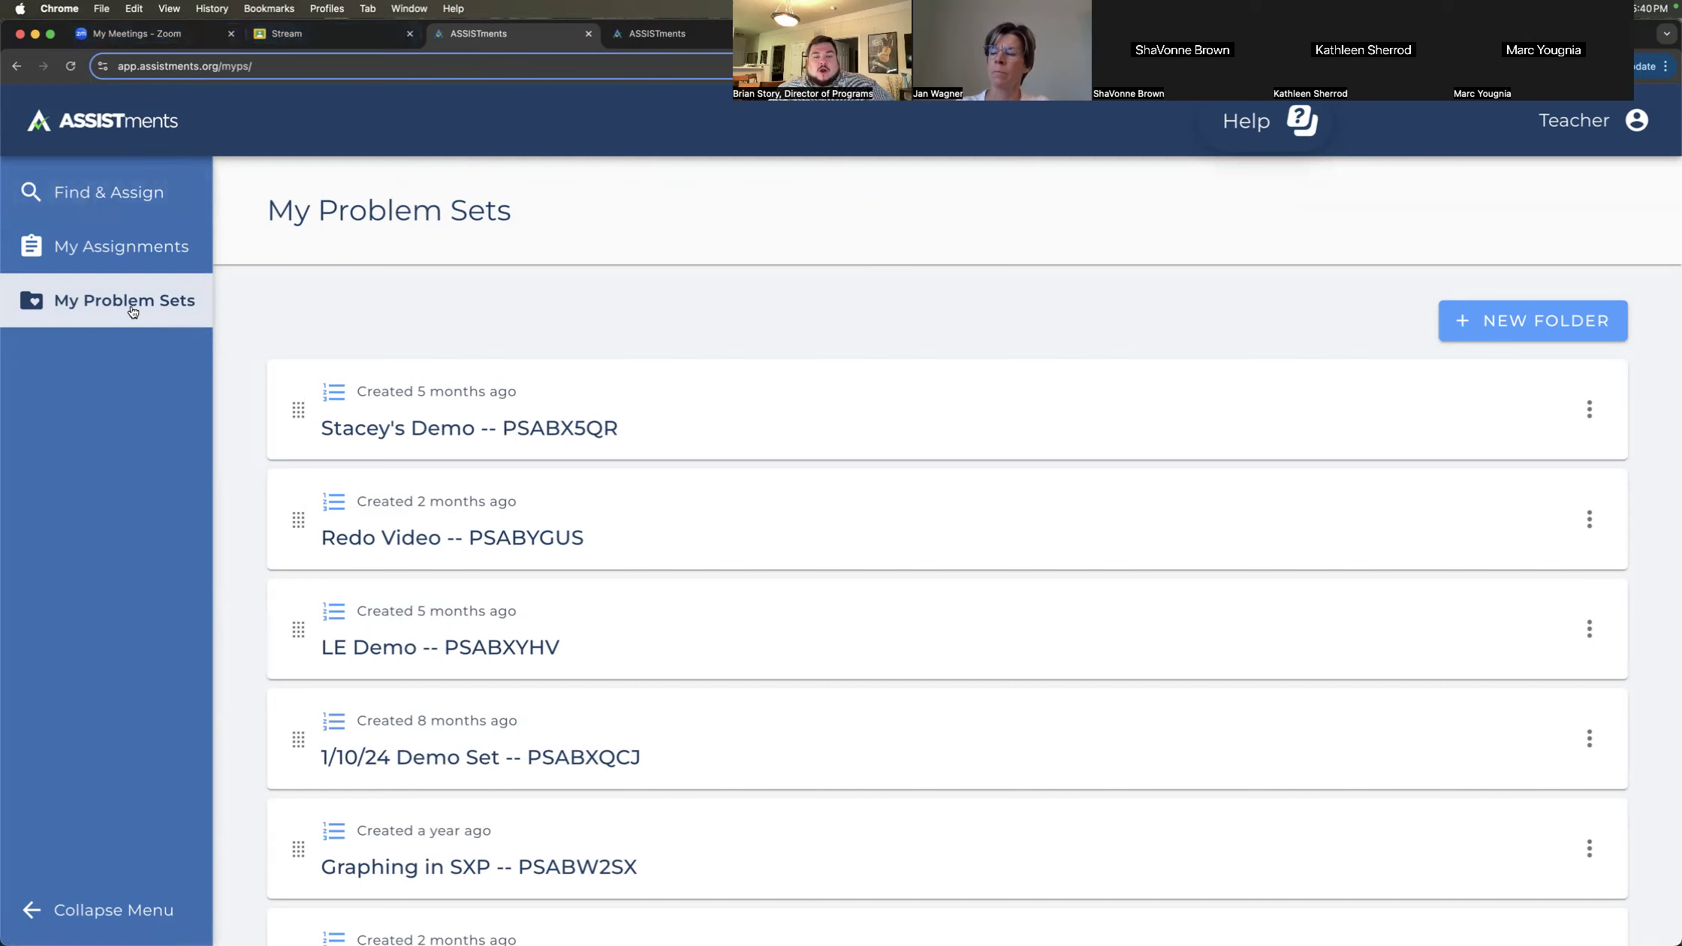
{"action": "left_click", "coordinate": [119, 194]}
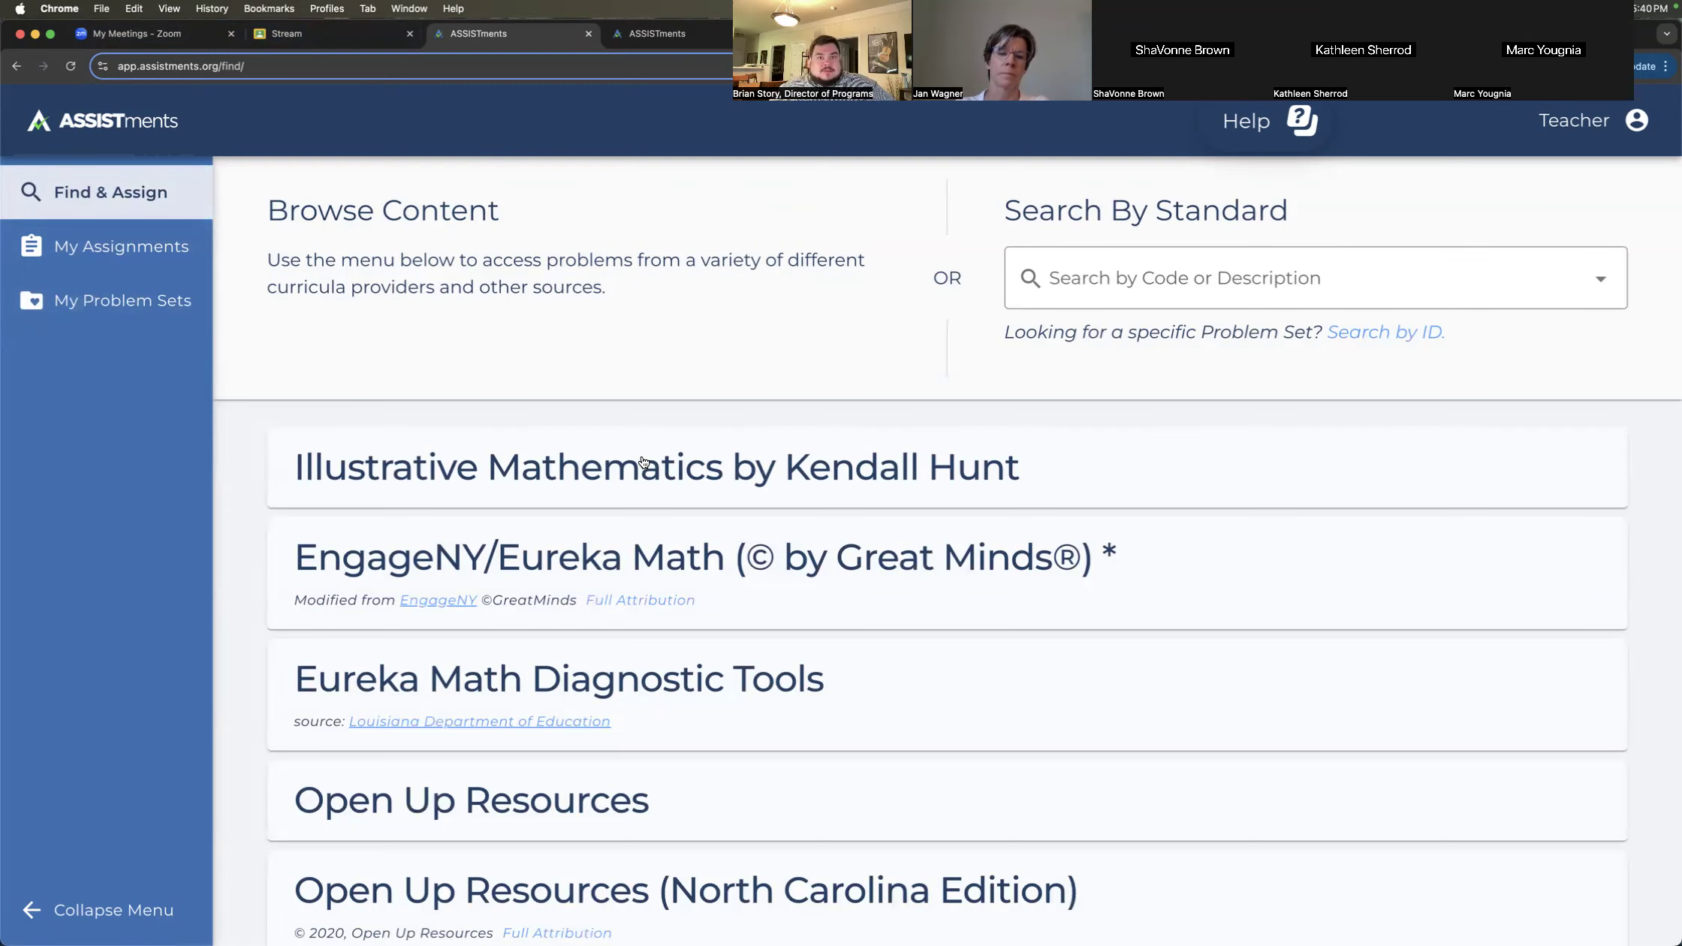
- Switch to Google Classroom and browse the classwork list of Class for Demos
{"action": "left_click", "coordinate": [287, 33]}
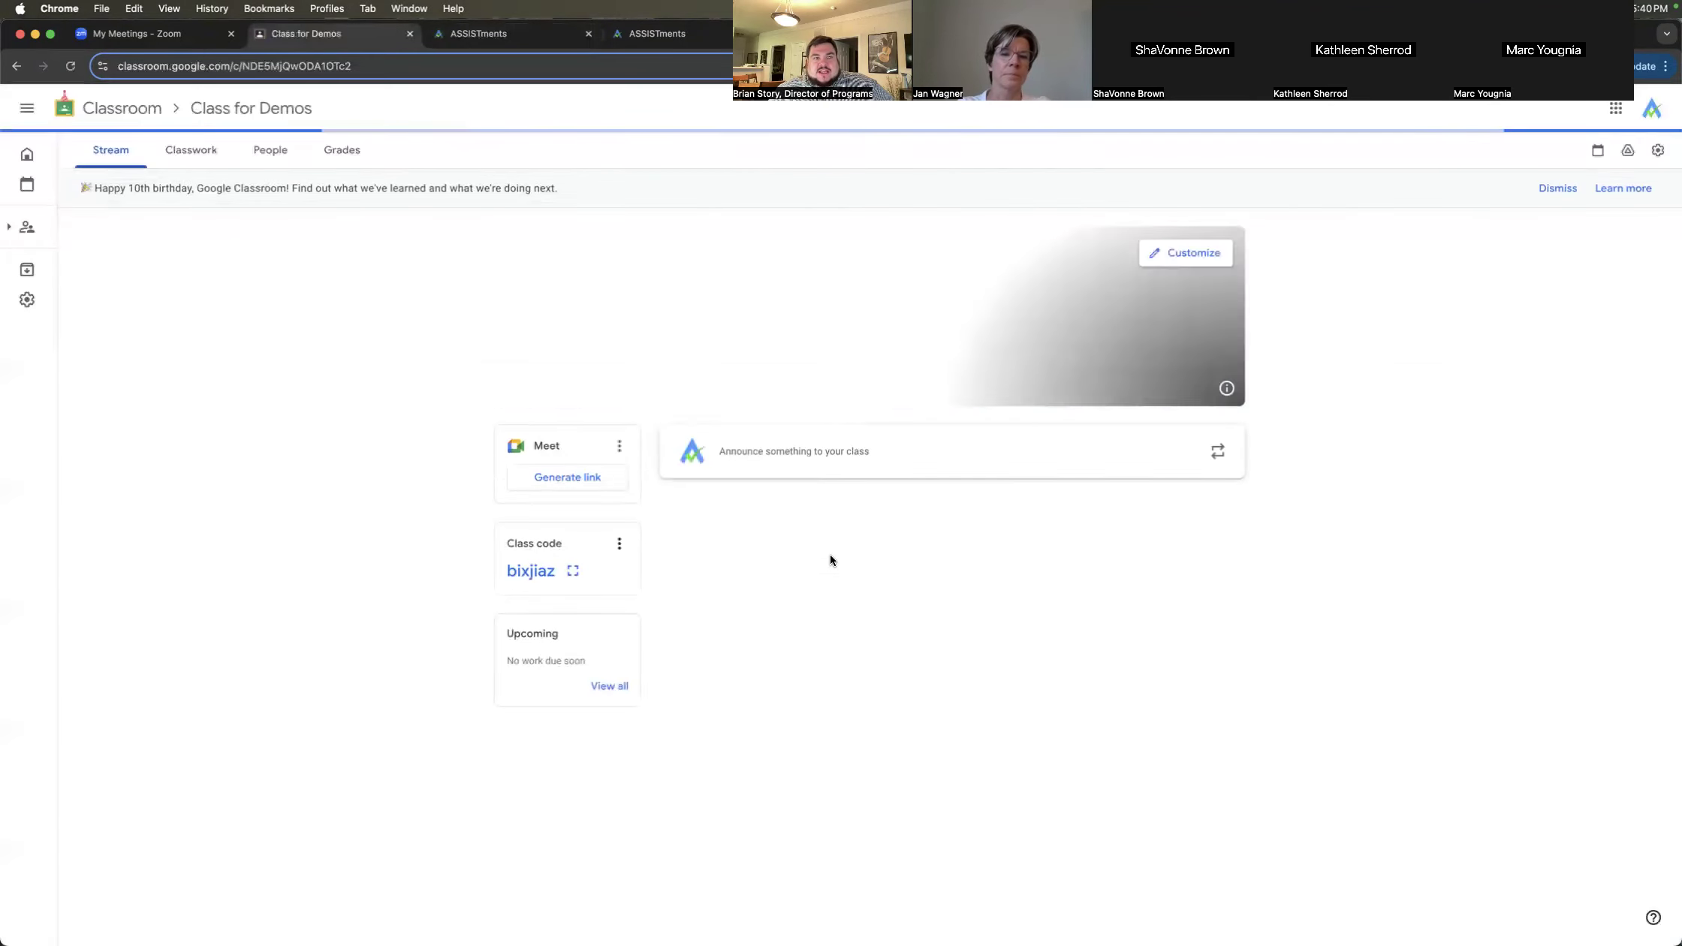
{"action": "left_click", "coordinate": [197, 152]}
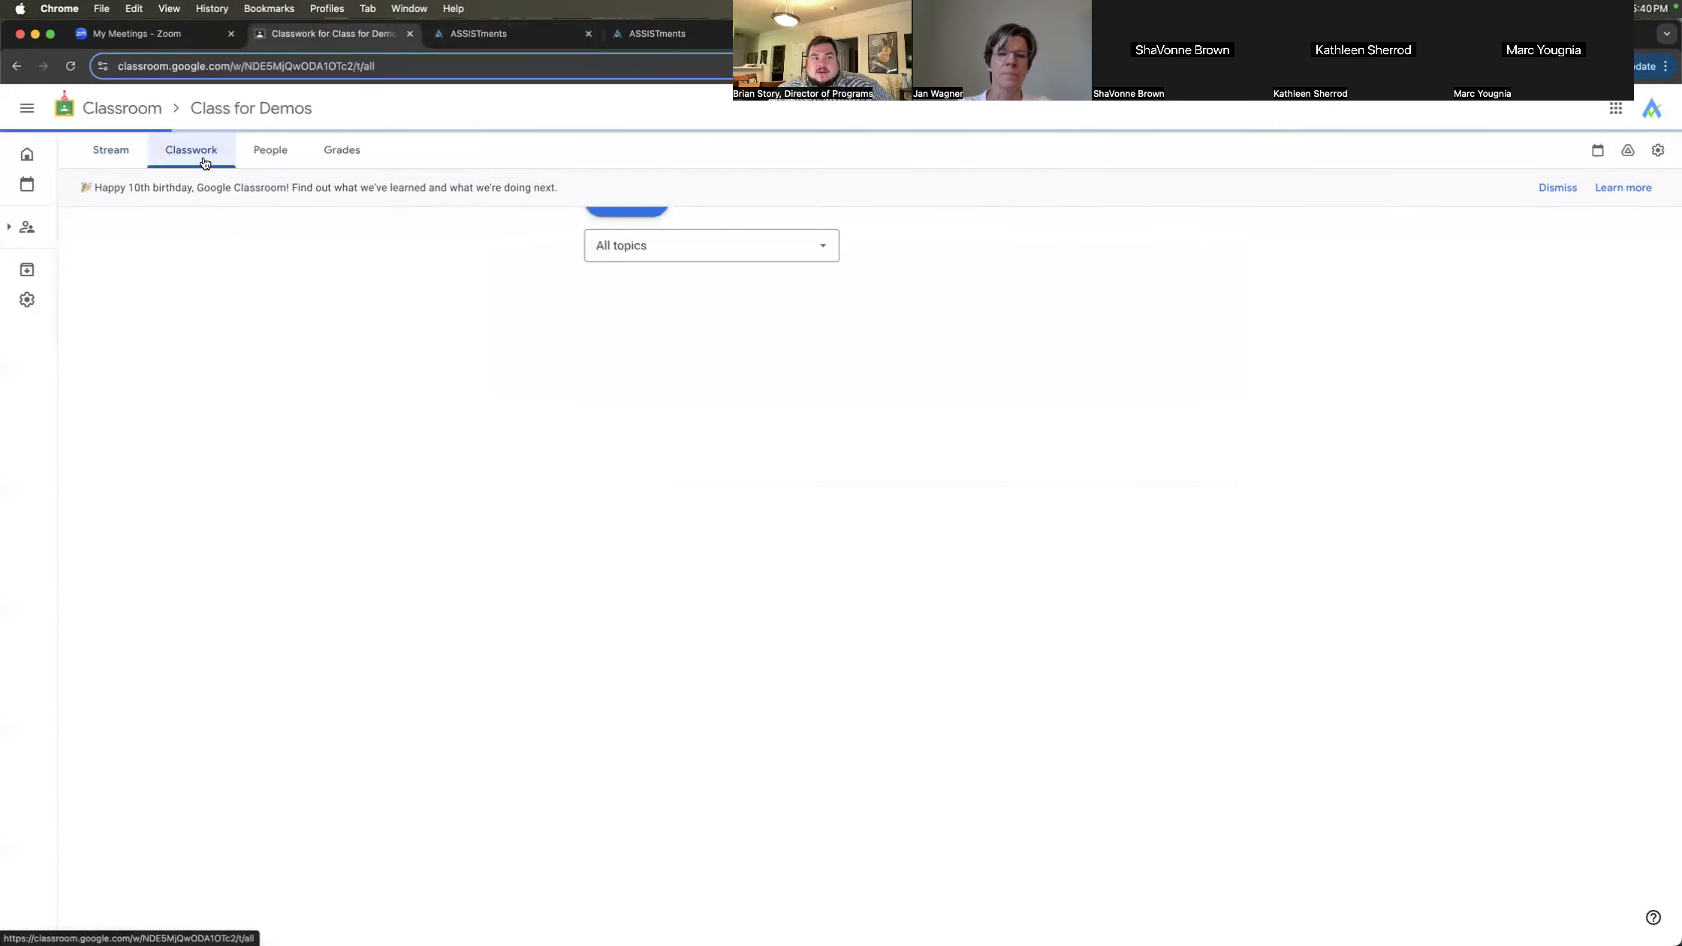
{"action": "scroll", "coordinate": [873, 534], "scroll_direction": "down", "scroll_amount": 7}
{"action": "scroll", "coordinate": [864, 548], "scroll_direction": "up", "scroll_amount": 1}
{"action": "scroll", "coordinate": [865, 548], "scroll_direction": "up", "scroll_amount": 6}
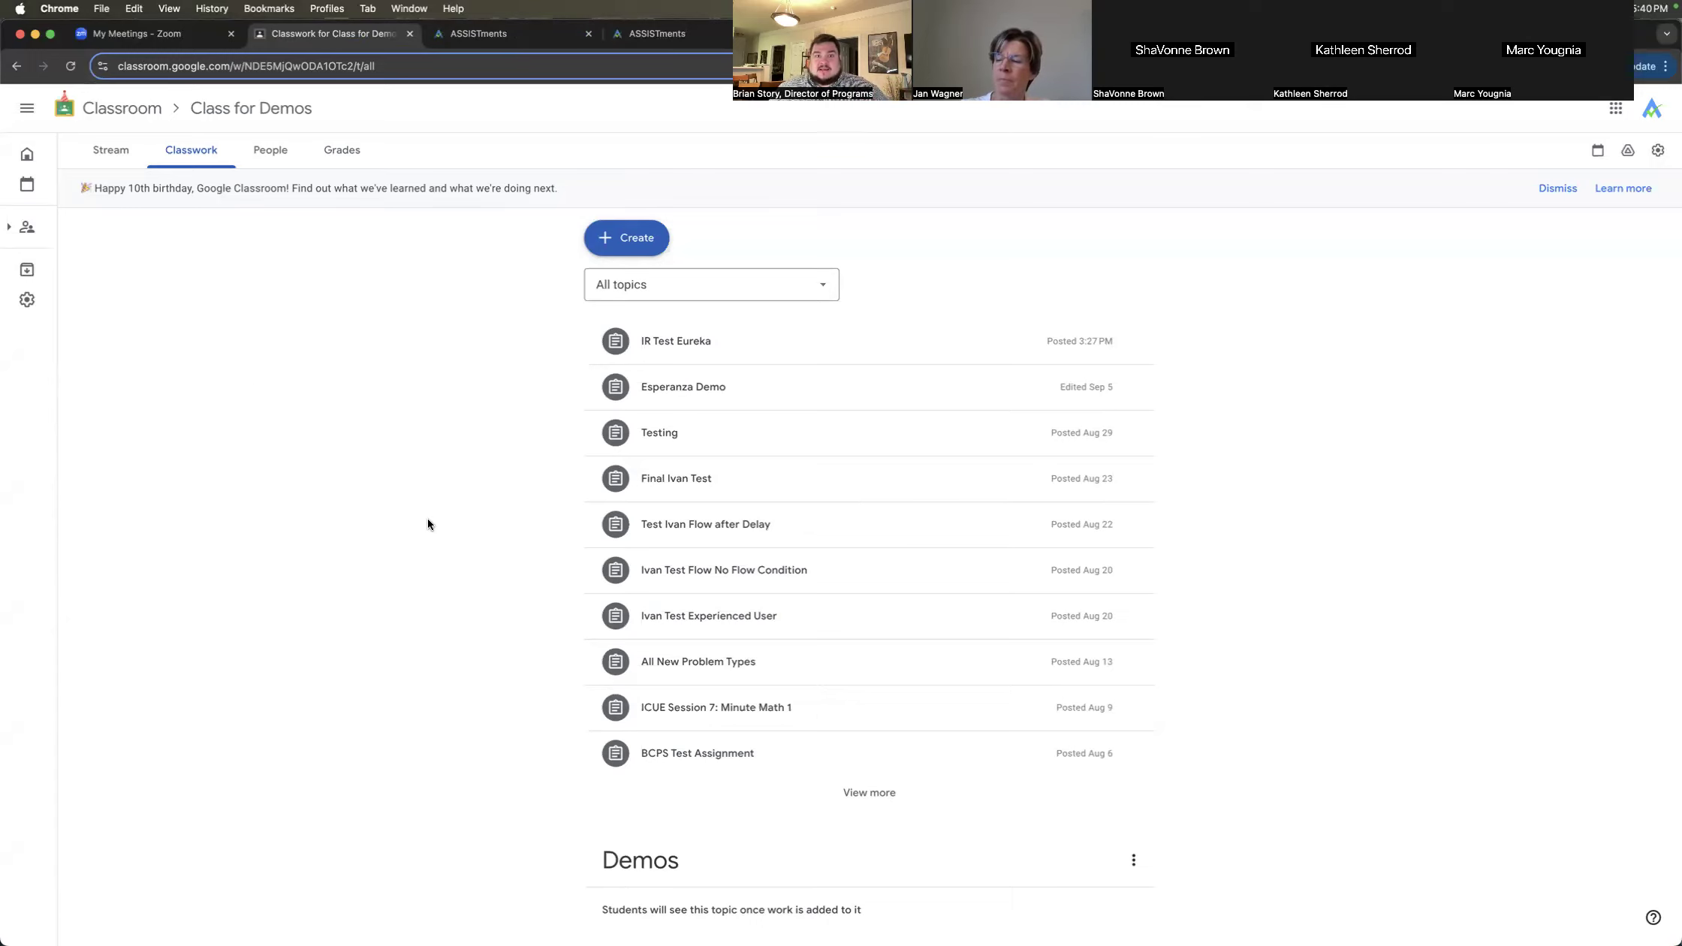
- Expand the IM G7 Proportional Relationships assignment under Illustrative Mathematics, and switch back to ASSISTments
{"action": "scroll", "coordinate": [428, 525], "scroll_direction": "down", "scroll_amount": 8}
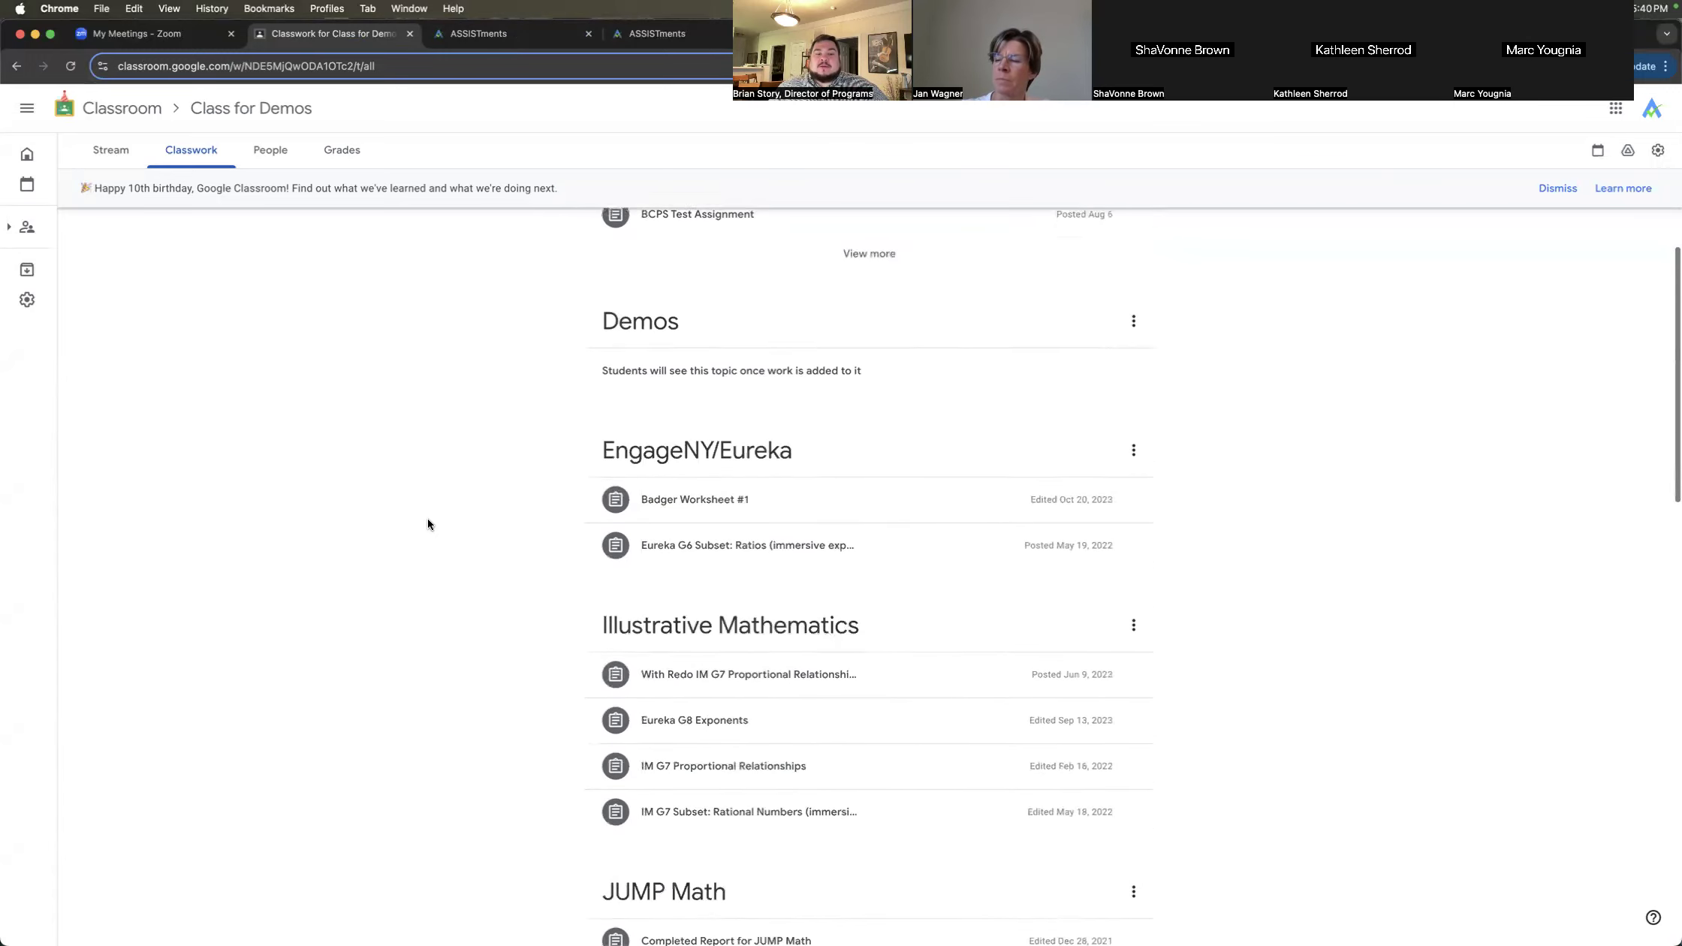
{"action": "left_click", "coordinate": [698, 762]}
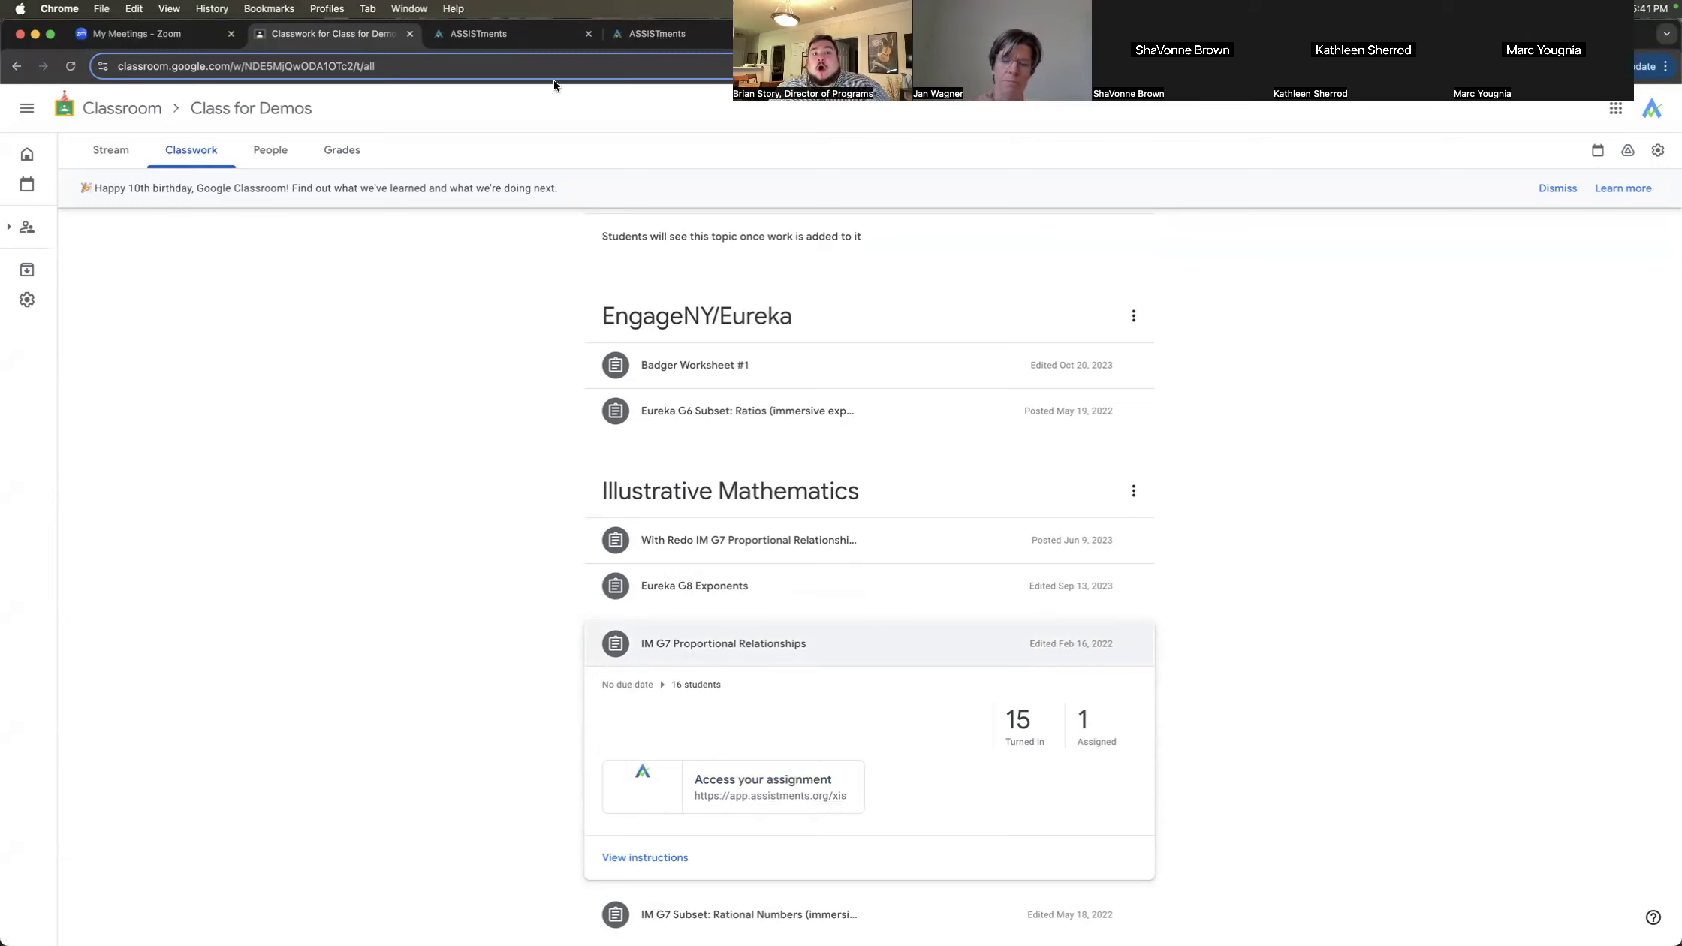
{"action": "left_click", "coordinate": [503, 31]}
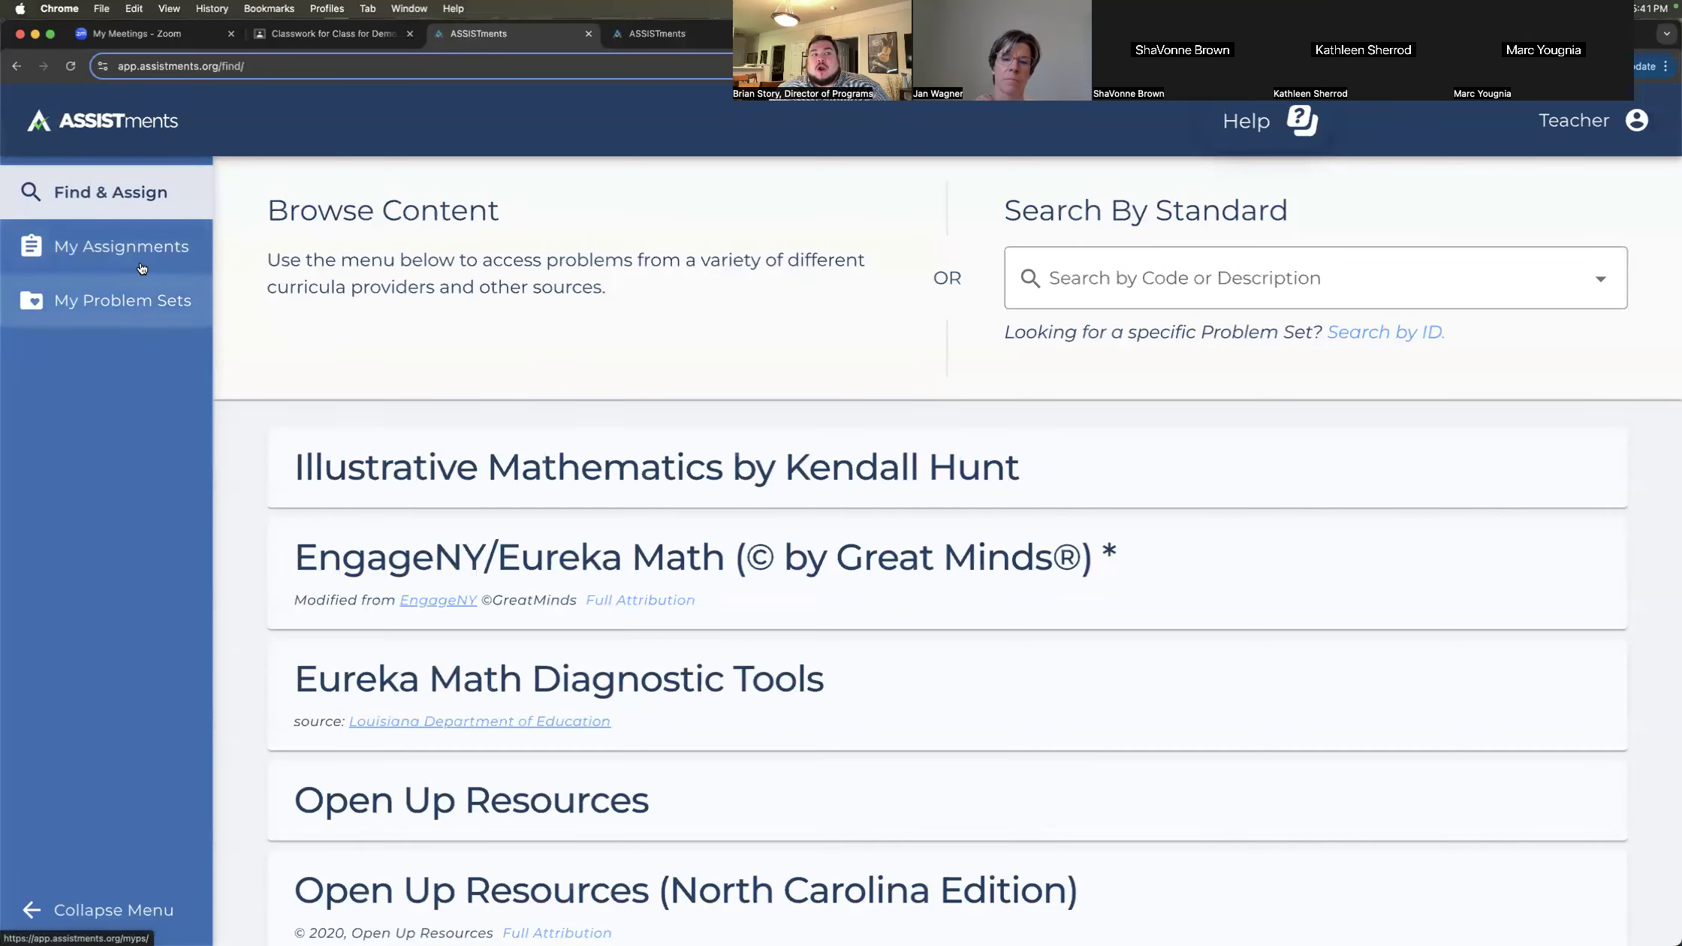
- View the IR Test Eureka details in My Assignments, and open the IM G7 Proportional Relationships report through its Google Classroom assignment link
{"action": "left_click", "coordinate": [94, 259]}
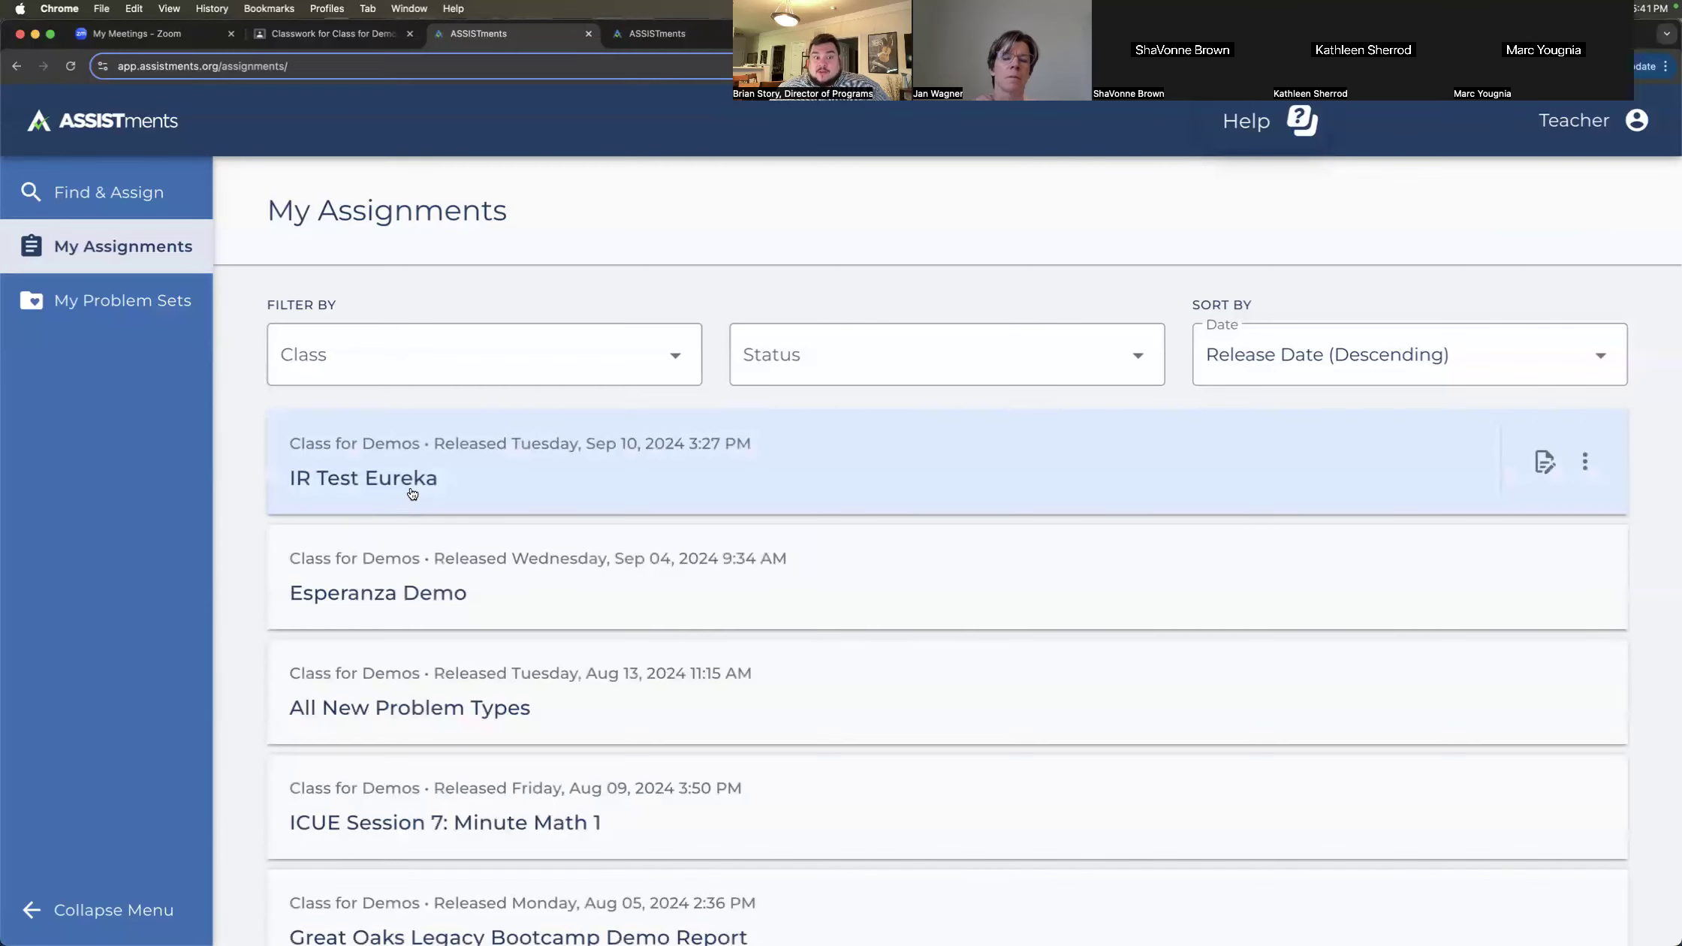
{"action": "left_click", "coordinate": [412, 489]}
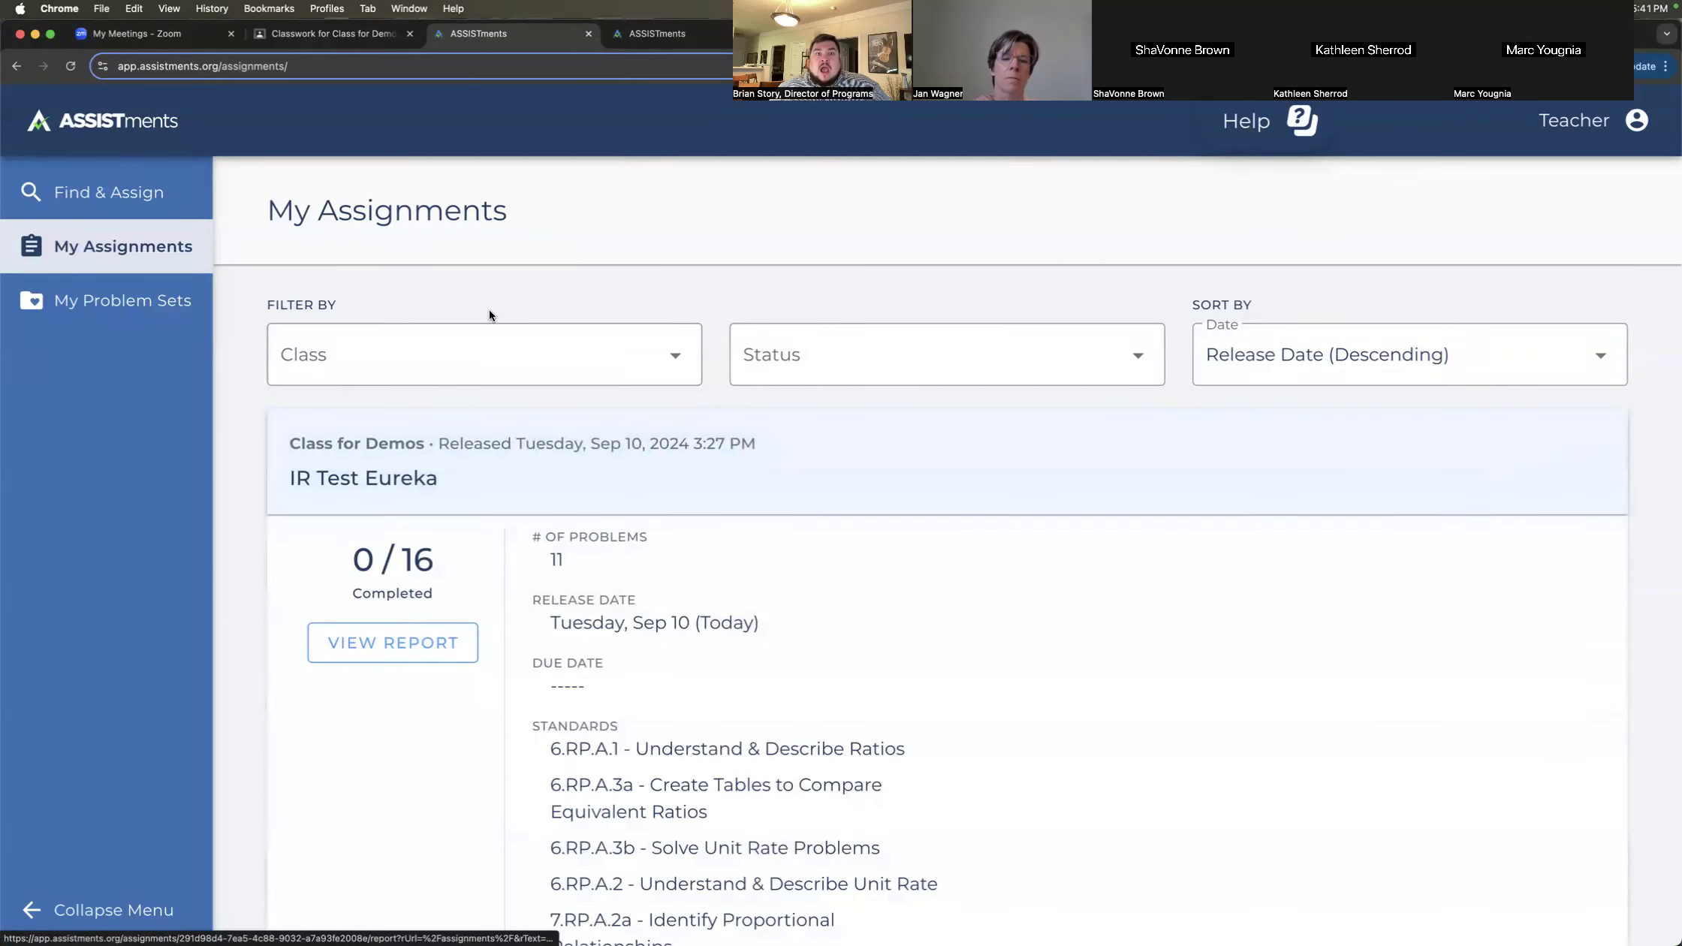
{"action": "left_click", "coordinate": [293, 40]}
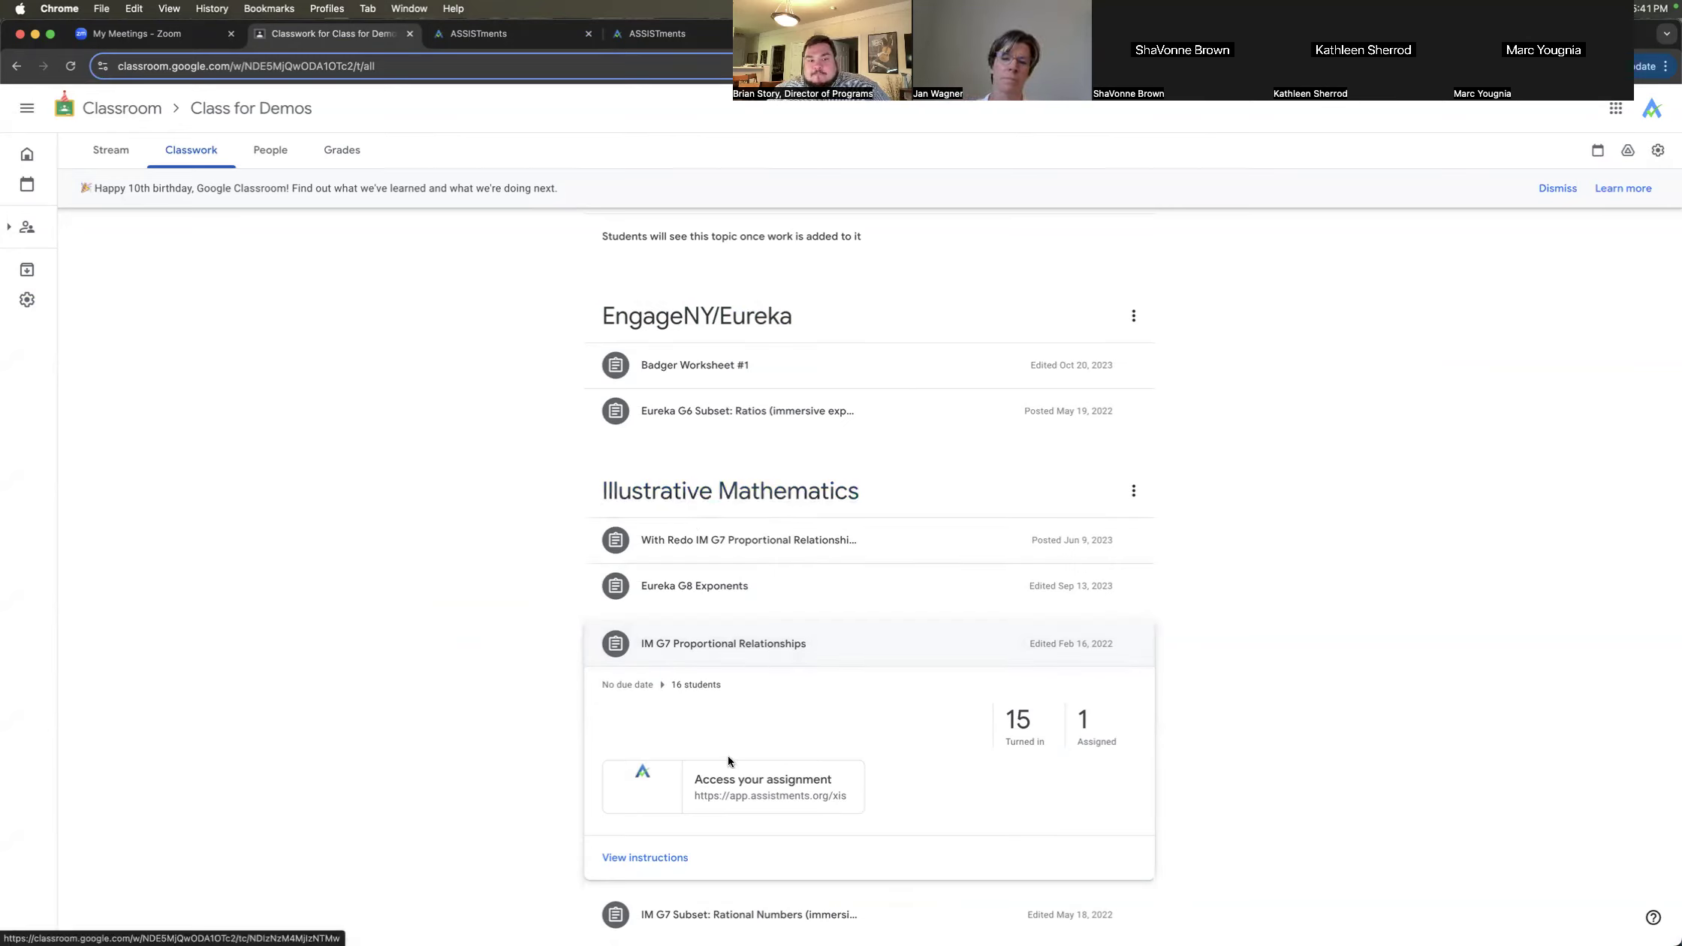
{"action": "left_click", "coordinate": [740, 778]}
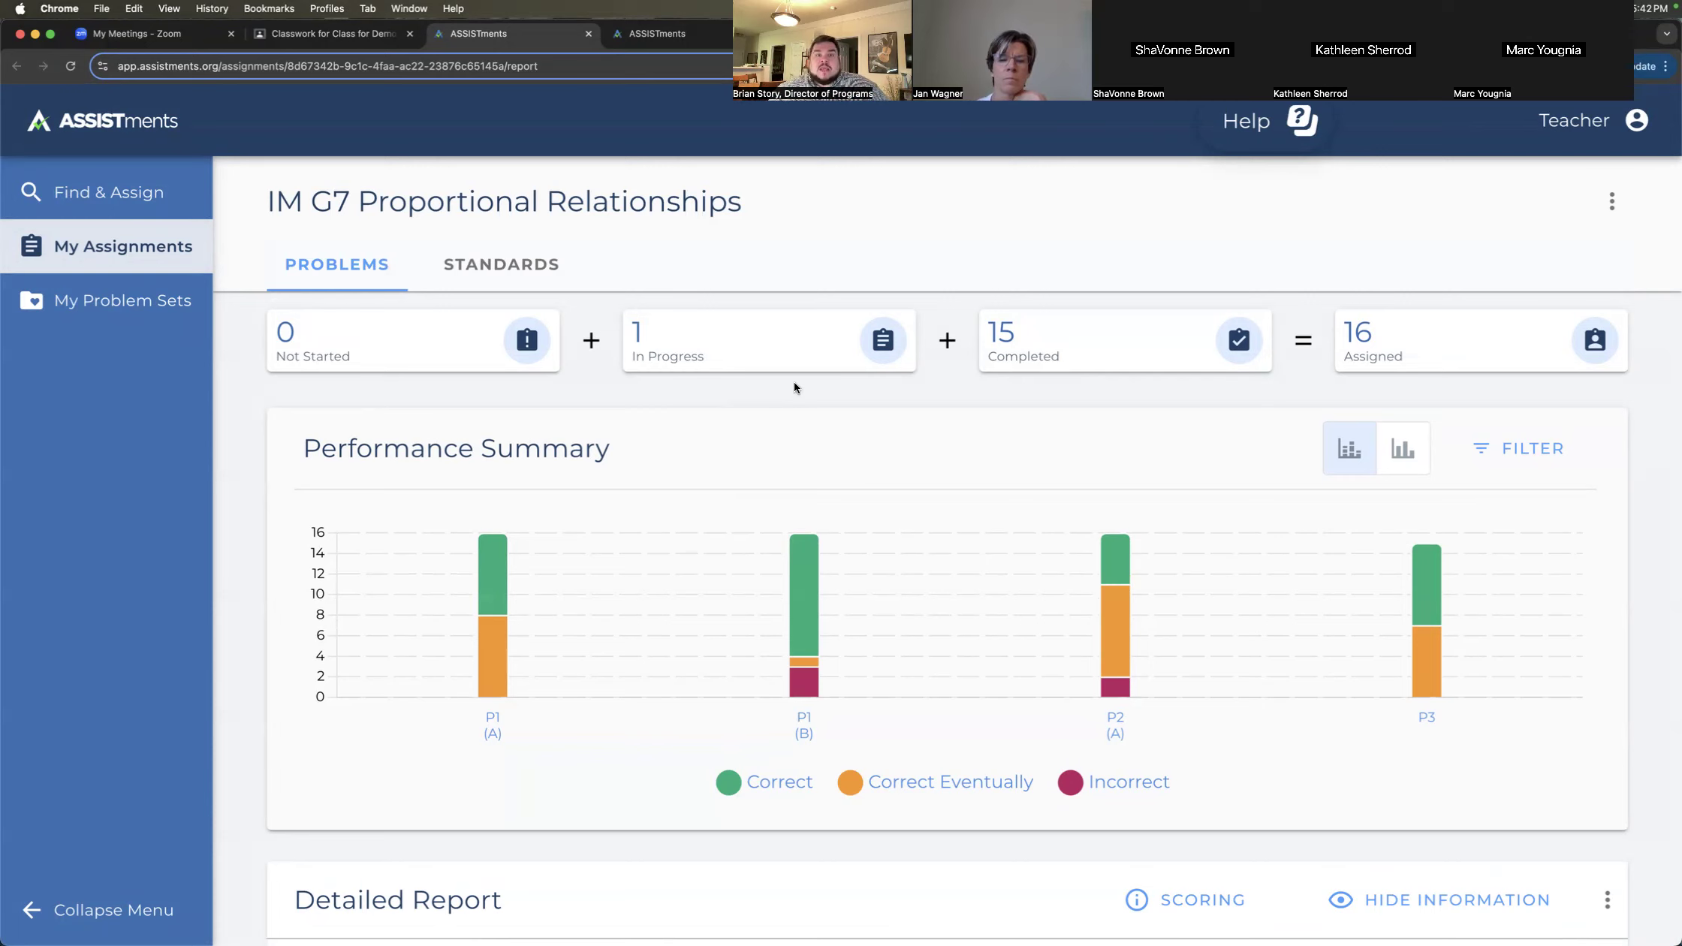
- View Problem 1: Part A from the Performance Summary chart in an expanded preview, and return to the report
{"action": "scroll", "coordinate": [794, 387], "scroll_direction": "down", "scroll_amount": 2}
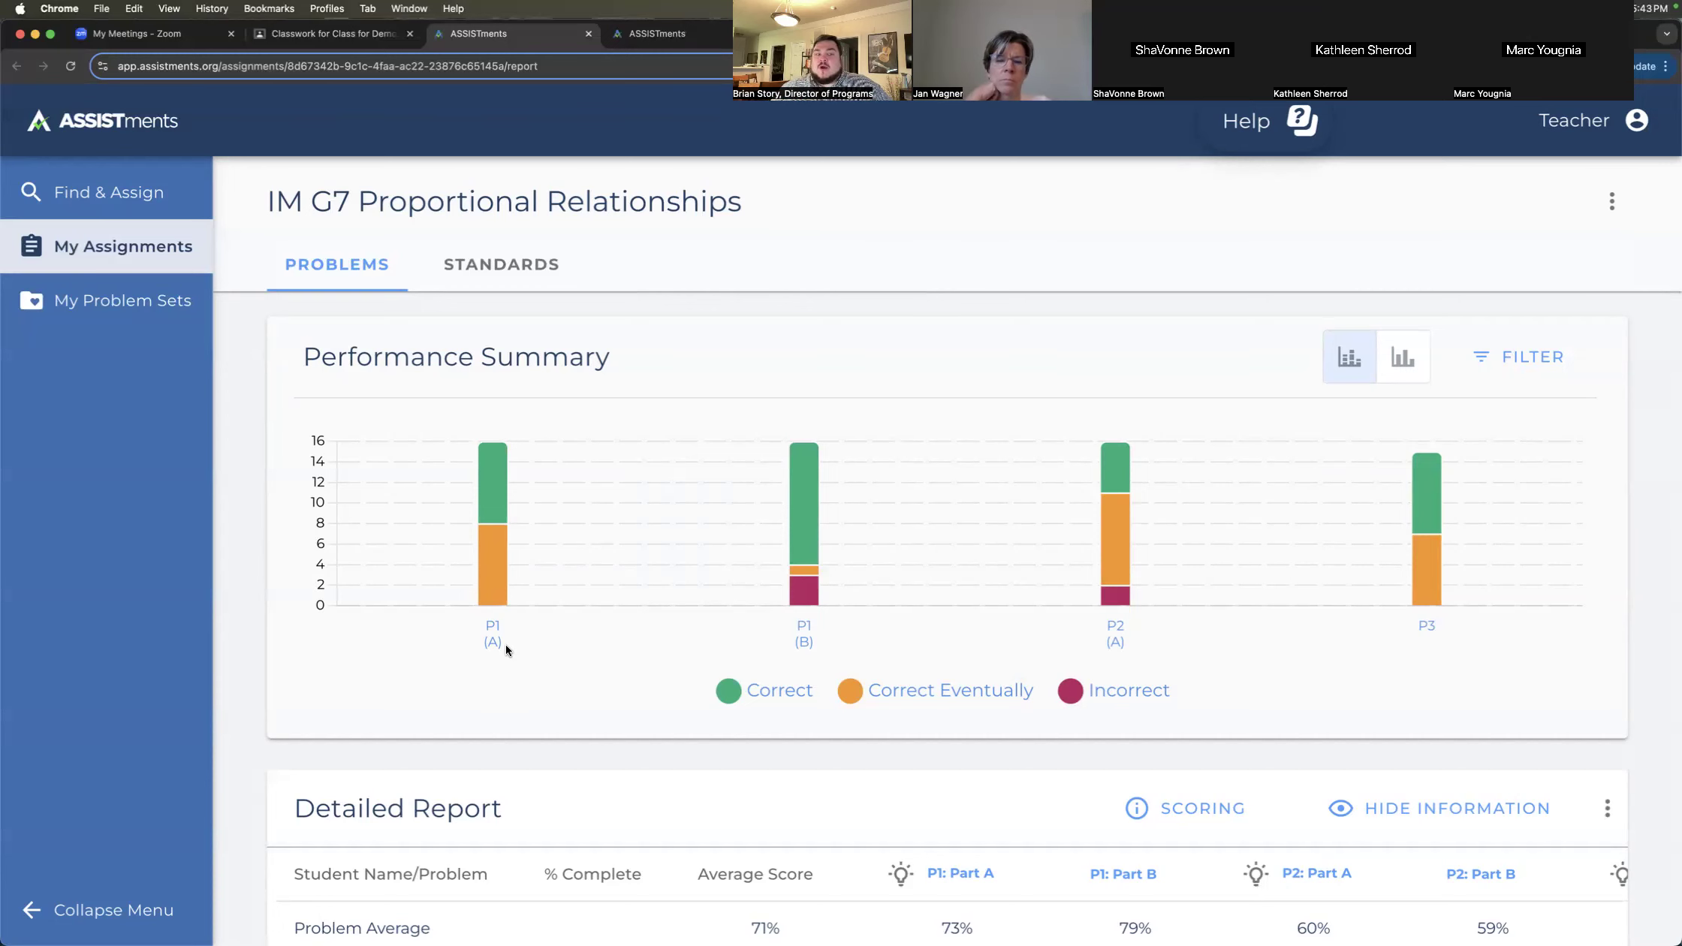
{"action": "left_click", "coordinate": [527, 627]}
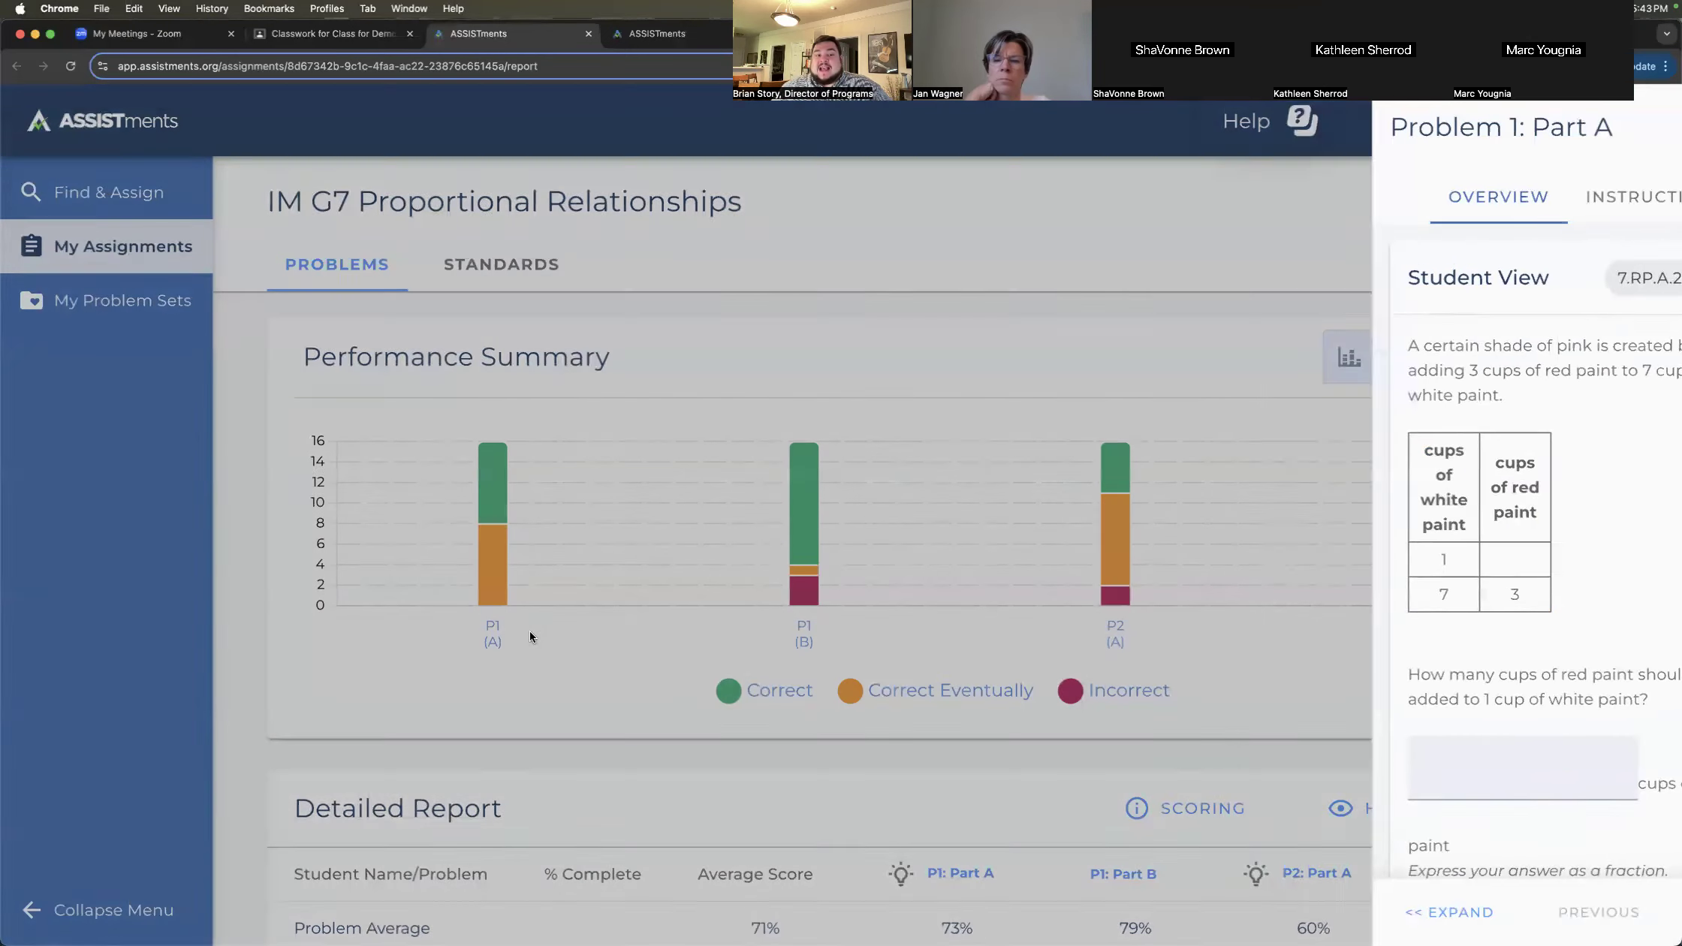
{"action": "left_click", "coordinate": [530, 631]}
{"action": "left_click", "coordinate": [498, 631]}
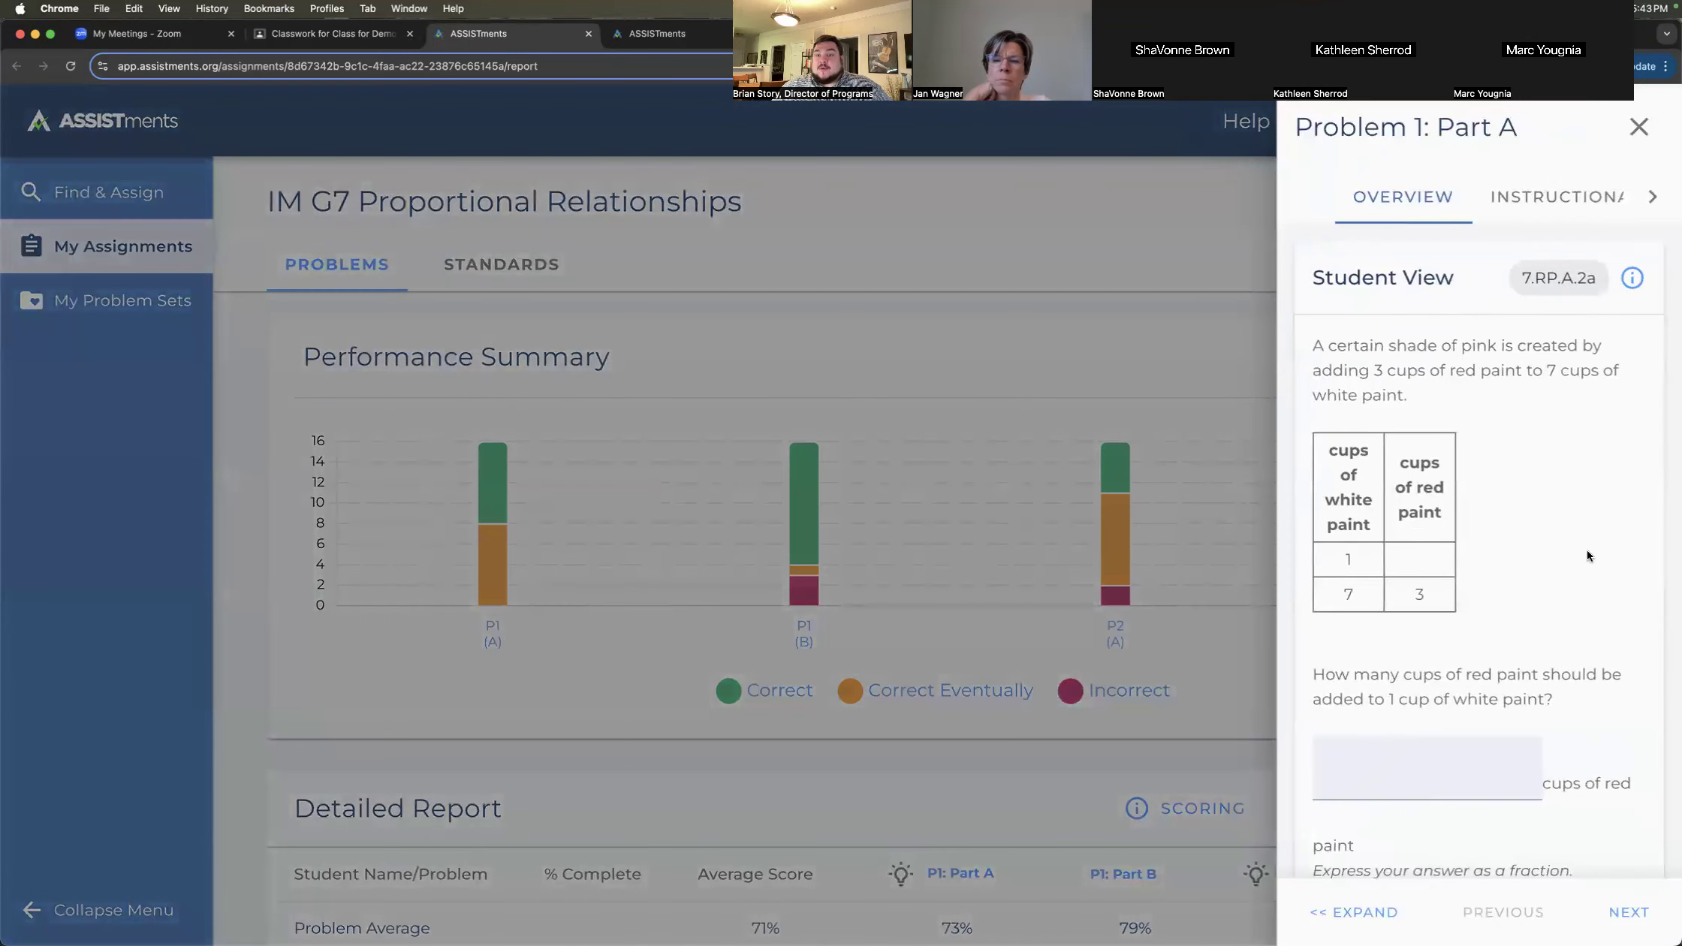
{"action": "left_click", "coordinate": [1345, 914]}
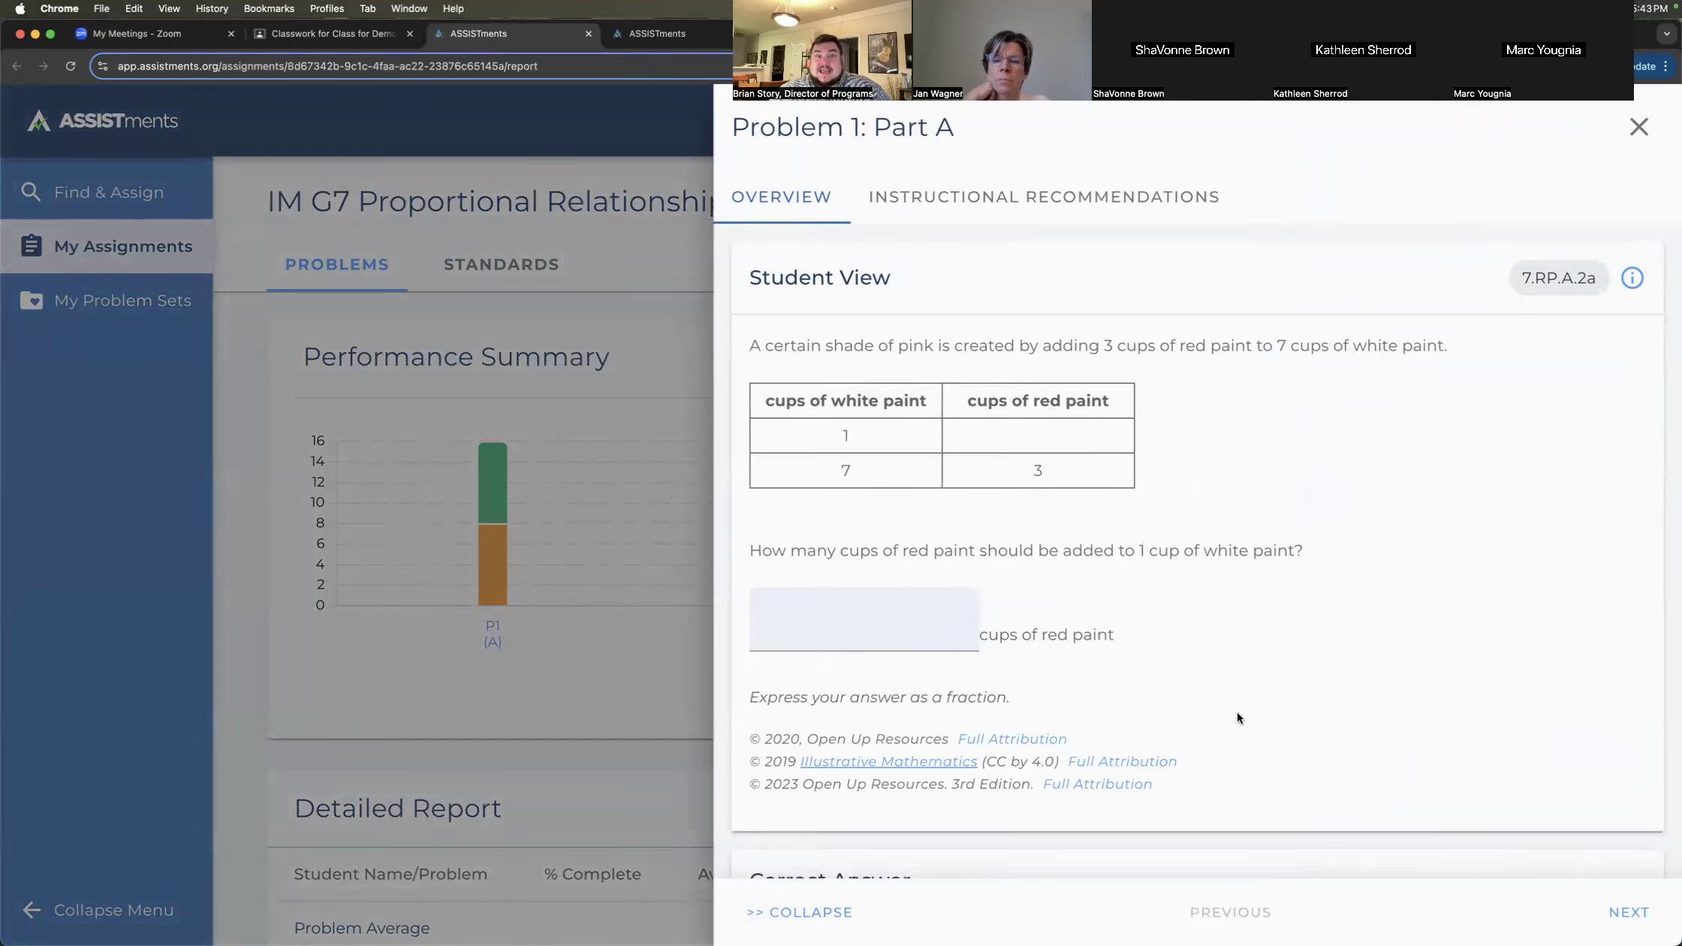
{"action": "left_click", "coordinate": [634, 747]}
- Examine the Detailed Report's problem averages, common wrong answers and student scores across all problem columns
{"action": "scroll", "coordinate": [1164, 806], "scroll_direction": "down", "scroll_amount": 2}
{"action": "scroll", "coordinate": [1164, 805], "scroll_direction": "down", "scroll_amount": 3}
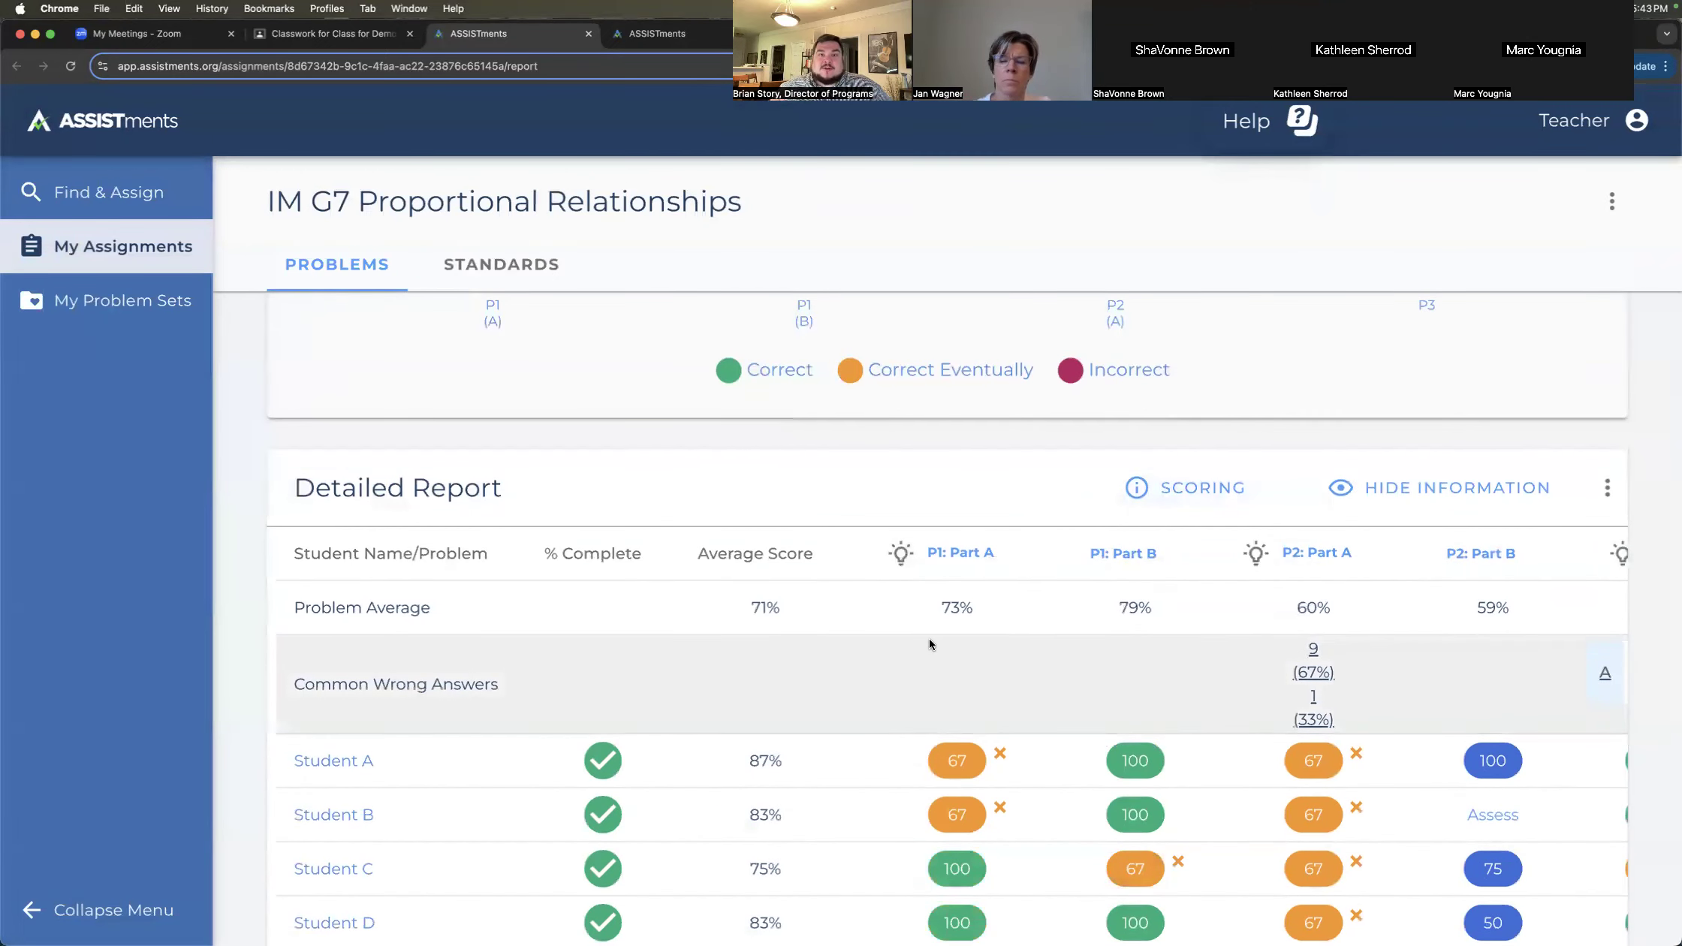
{"action": "scroll", "coordinate": [929, 638], "scroll_direction": "right", "scroll_amount": 3}
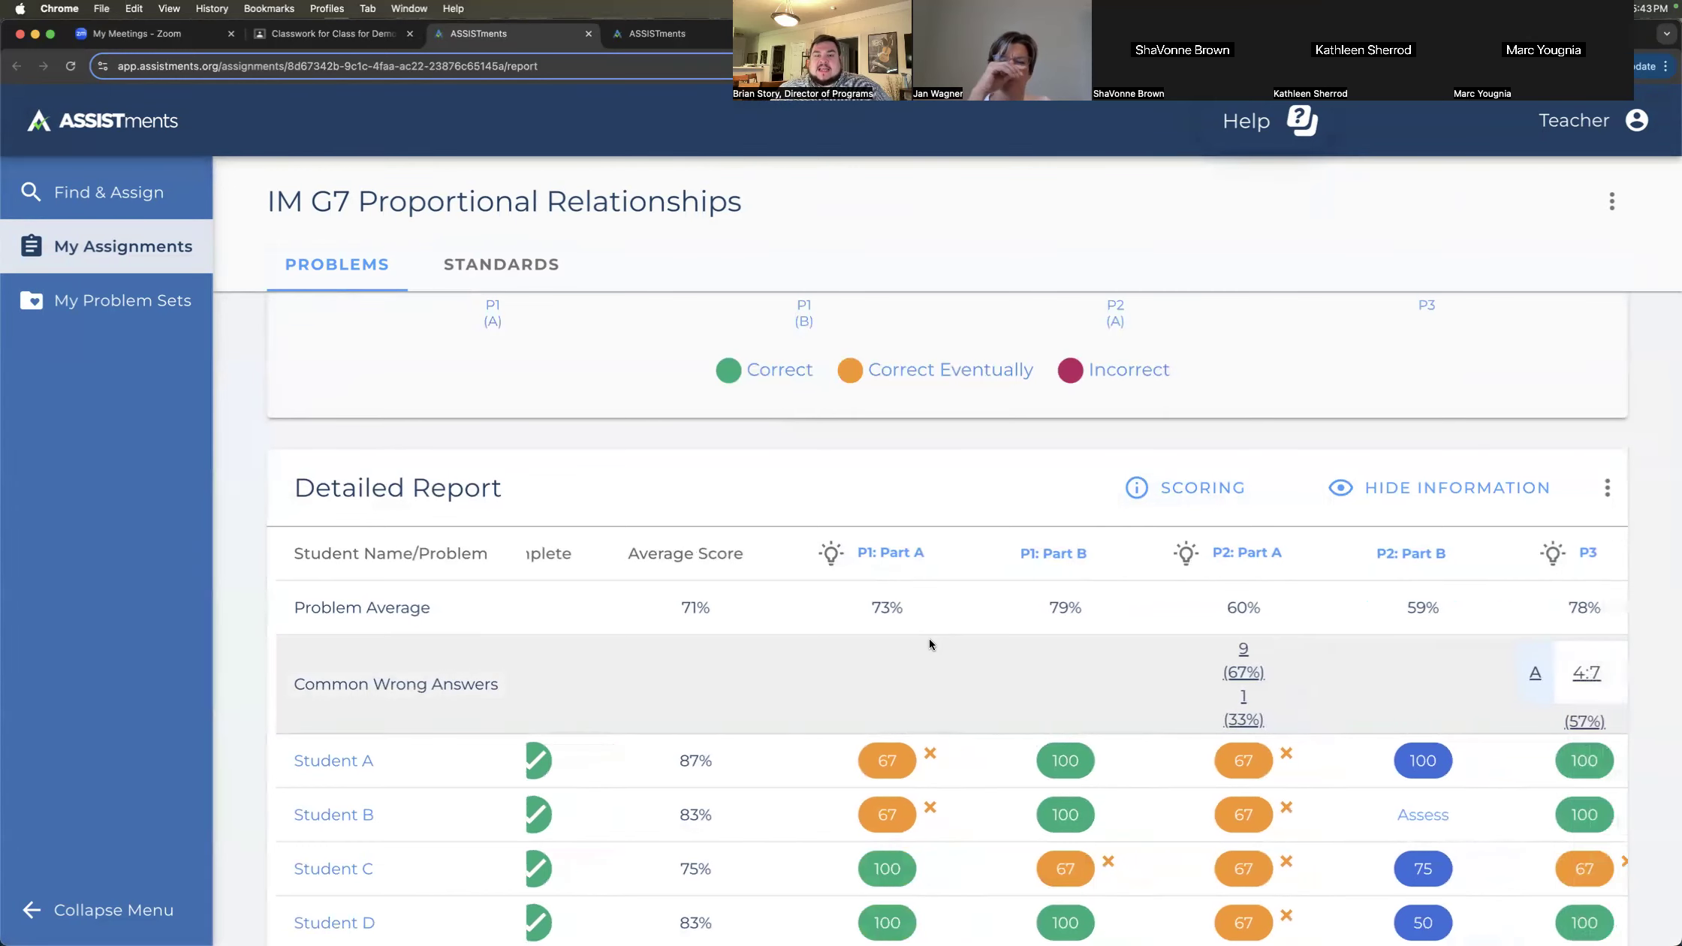
{"action": "scroll", "coordinate": [939, 568], "scroll_direction": "left", "scroll_amount": 3}
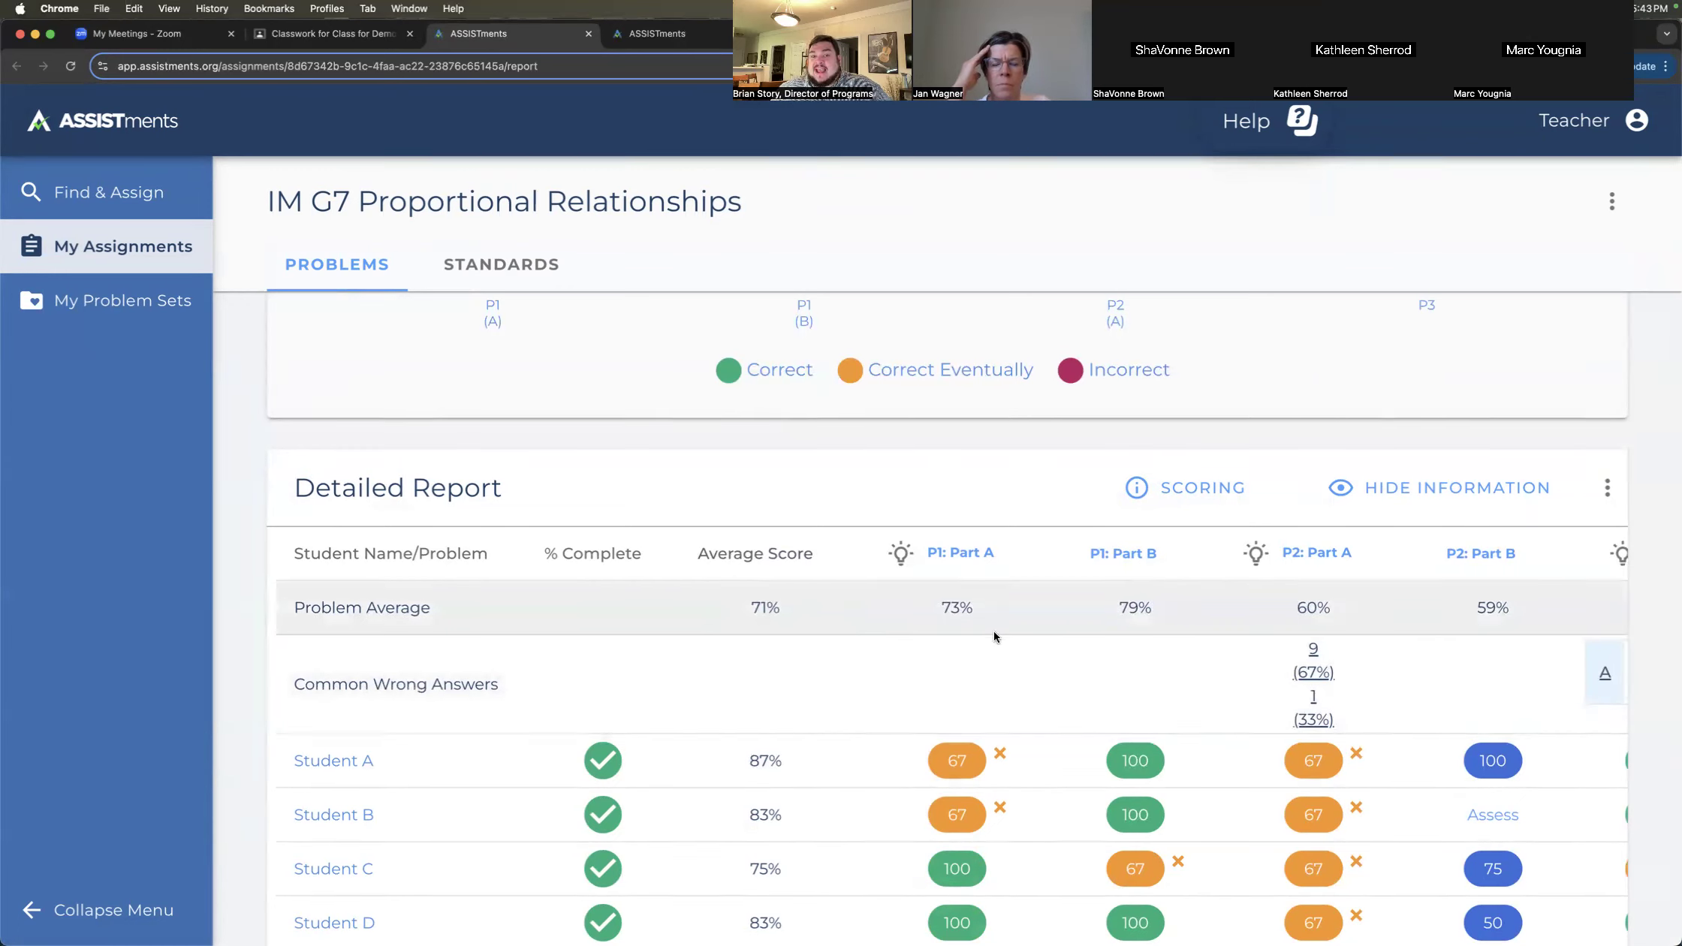
{"action": "scroll", "coordinate": [994, 630], "scroll_direction": "right", "scroll_amount": 3}
{"action": "scroll", "coordinate": [994, 634], "scroll_direction": "right", "scroll_amount": 1}
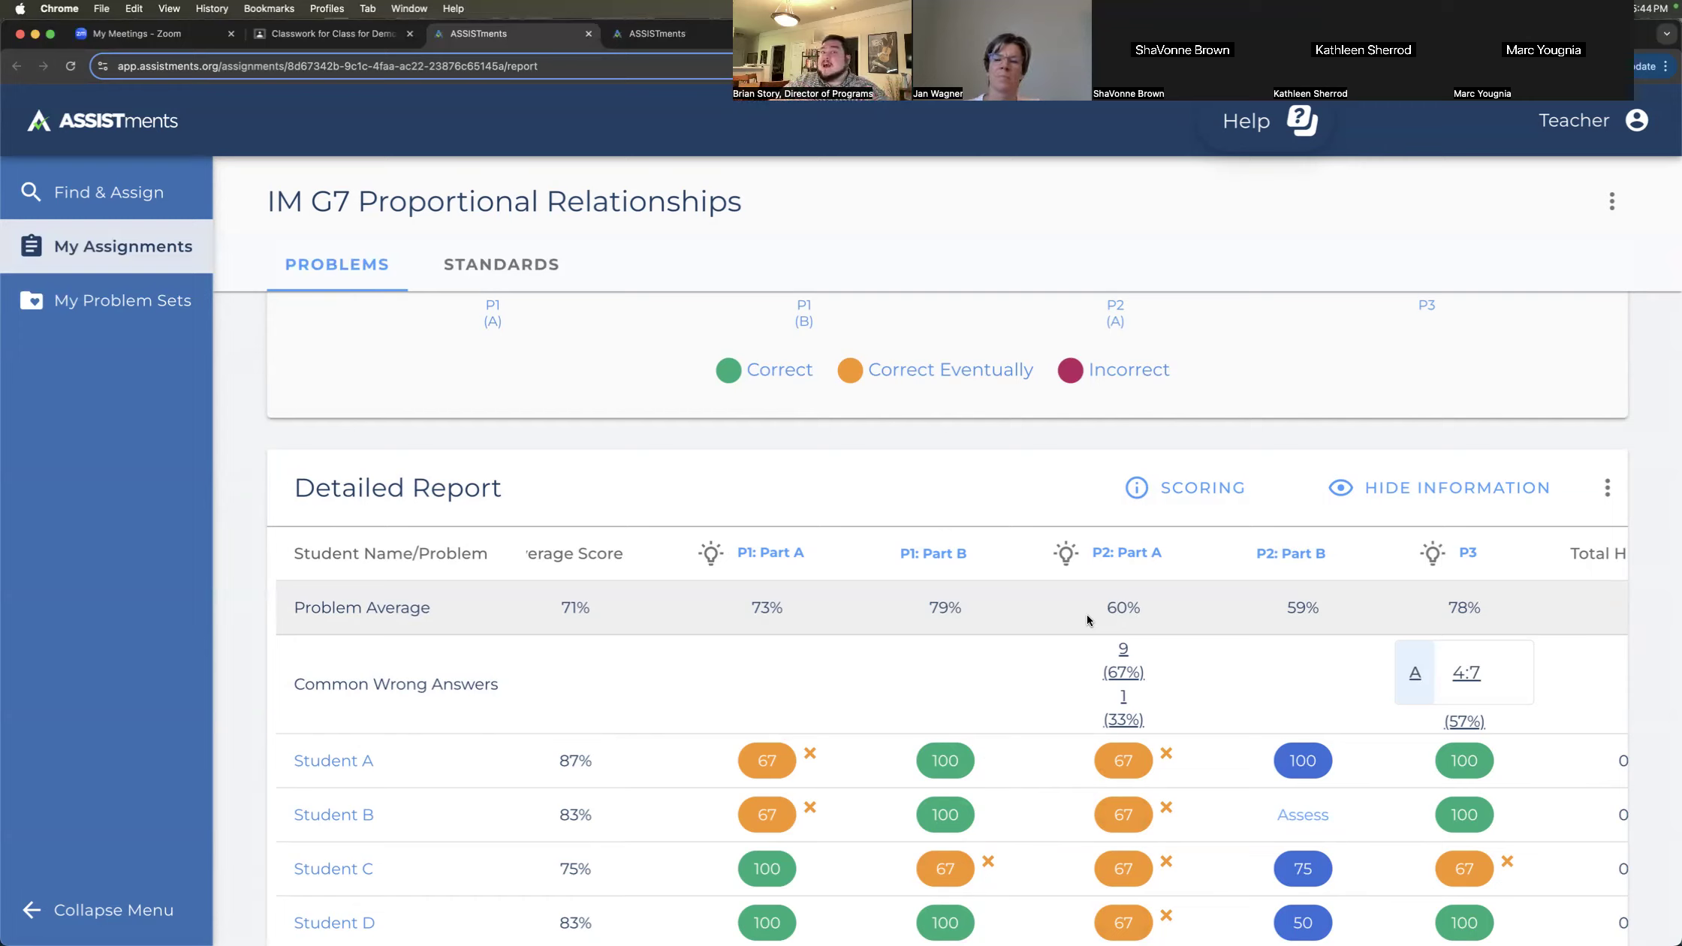
- Review the Performance Summary again, and show the Detailed Report's options for hiding information without selecting any
{"action": "scroll", "coordinate": [1087, 614], "scroll_direction": "up", "scroll_amount": 5}
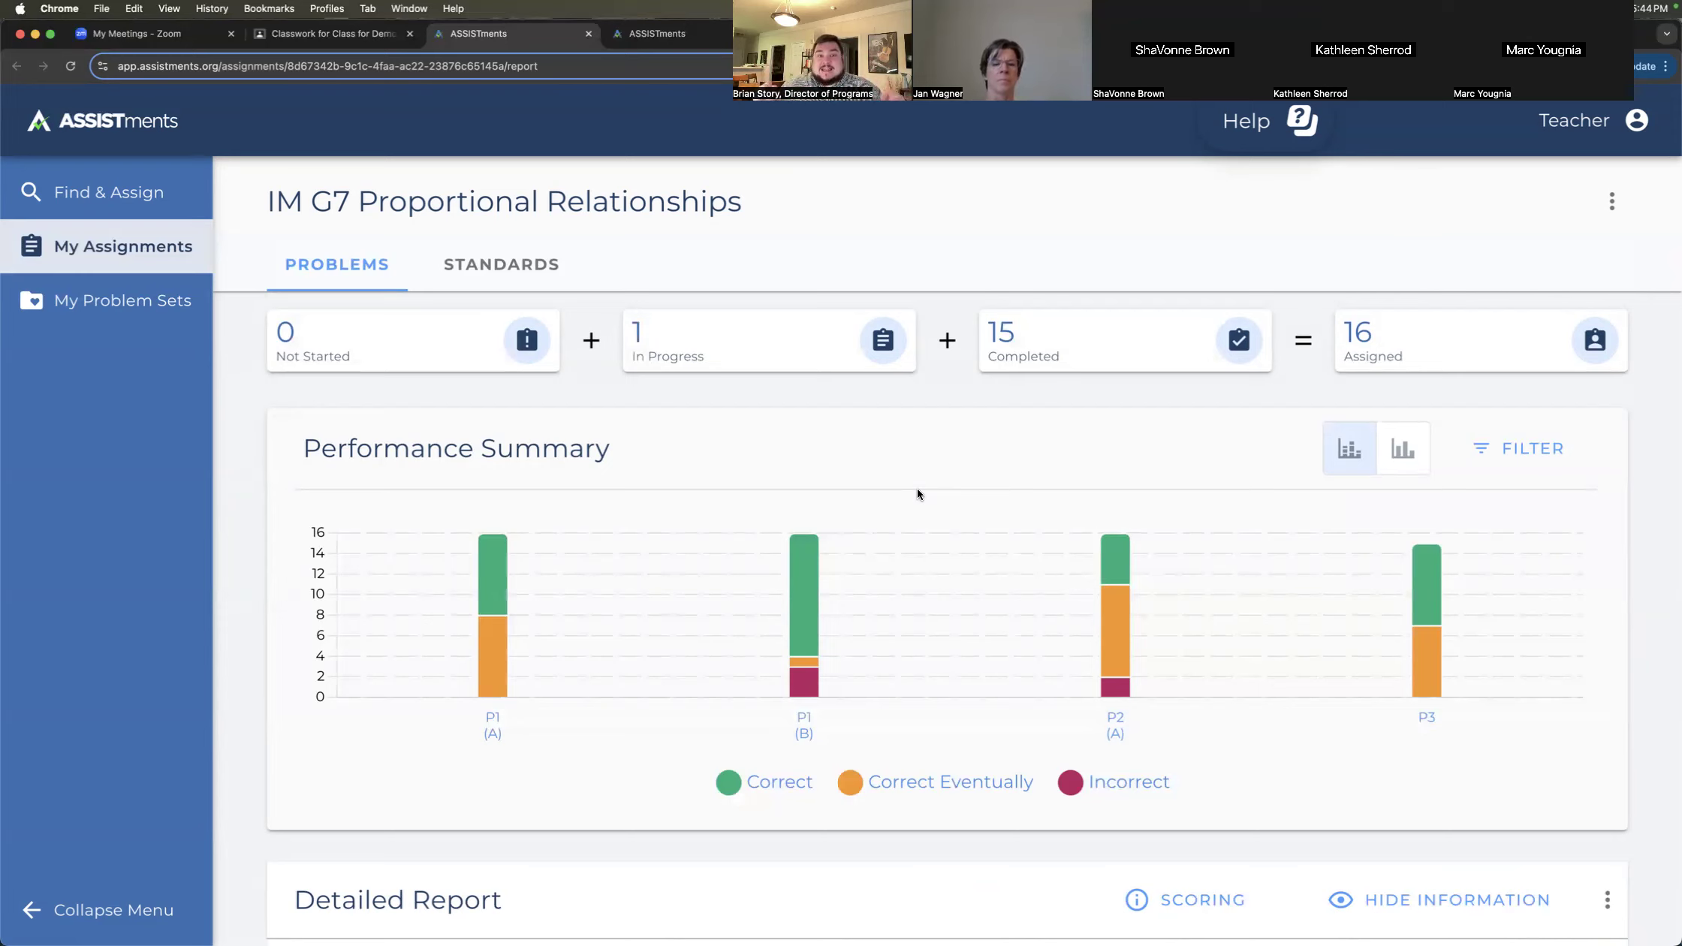
{"action": "scroll", "coordinate": [1035, 660], "scroll_direction": "down", "scroll_amount": 3}
{"action": "scroll", "coordinate": [1038, 686], "scroll_direction": "down", "scroll_amount": 5}
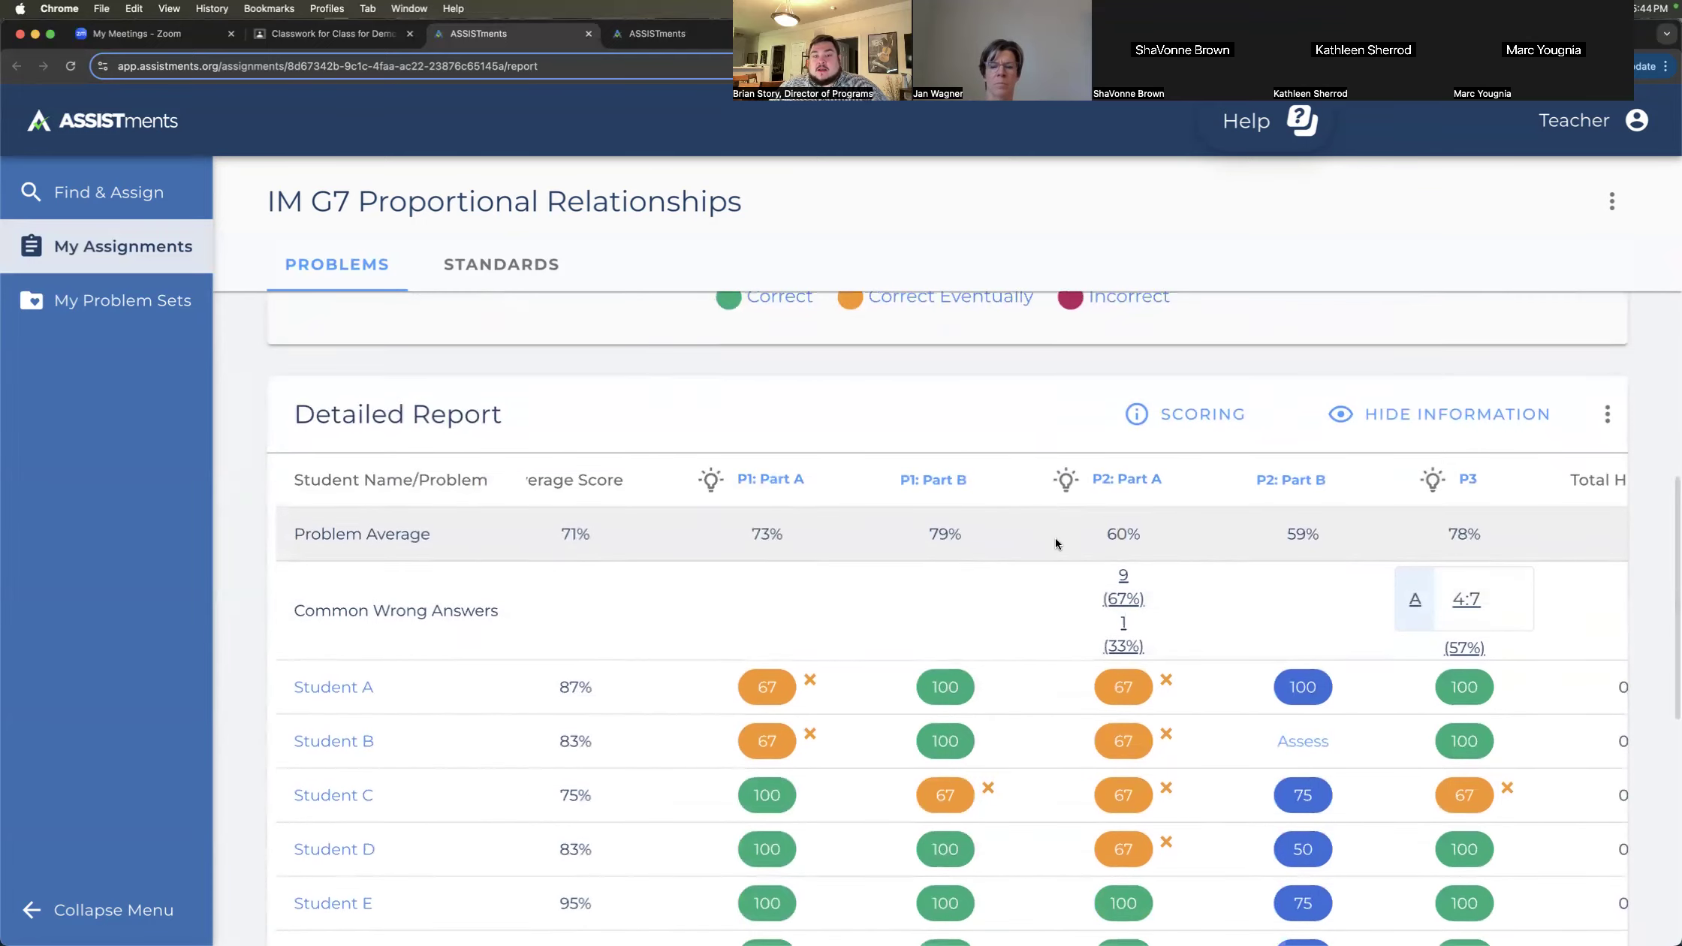
{"action": "scroll", "coordinate": [1055, 538], "scroll_direction": "right", "scroll_amount": 2}
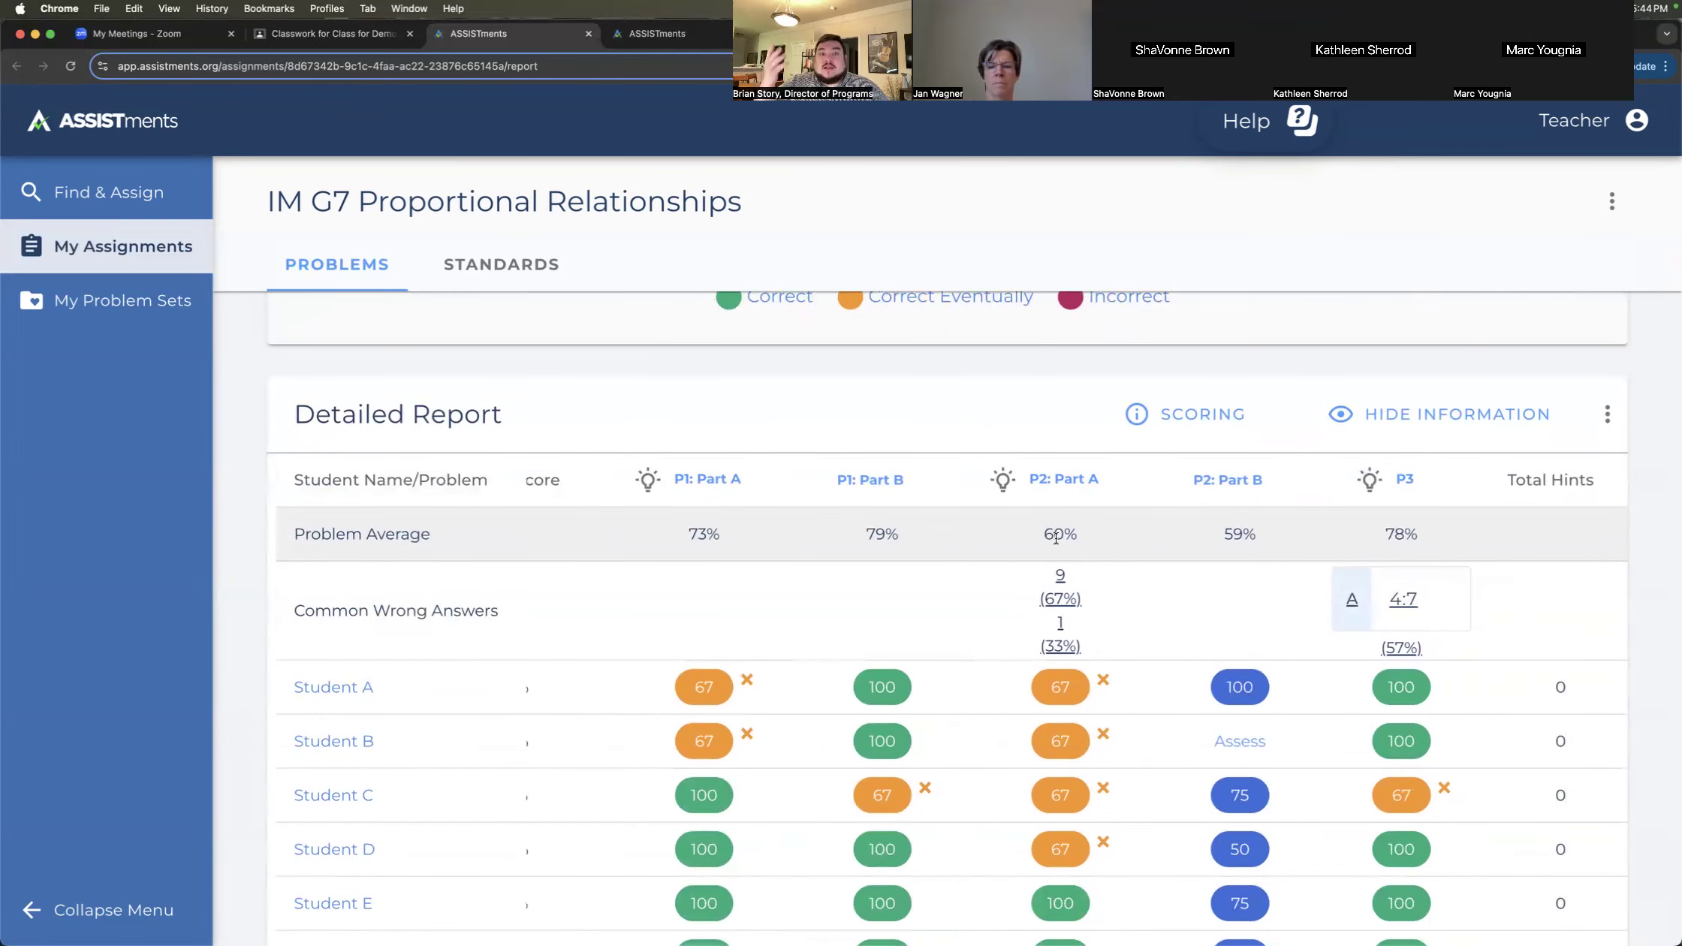
{"action": "left_click", "coordinate": [1397, 415]}
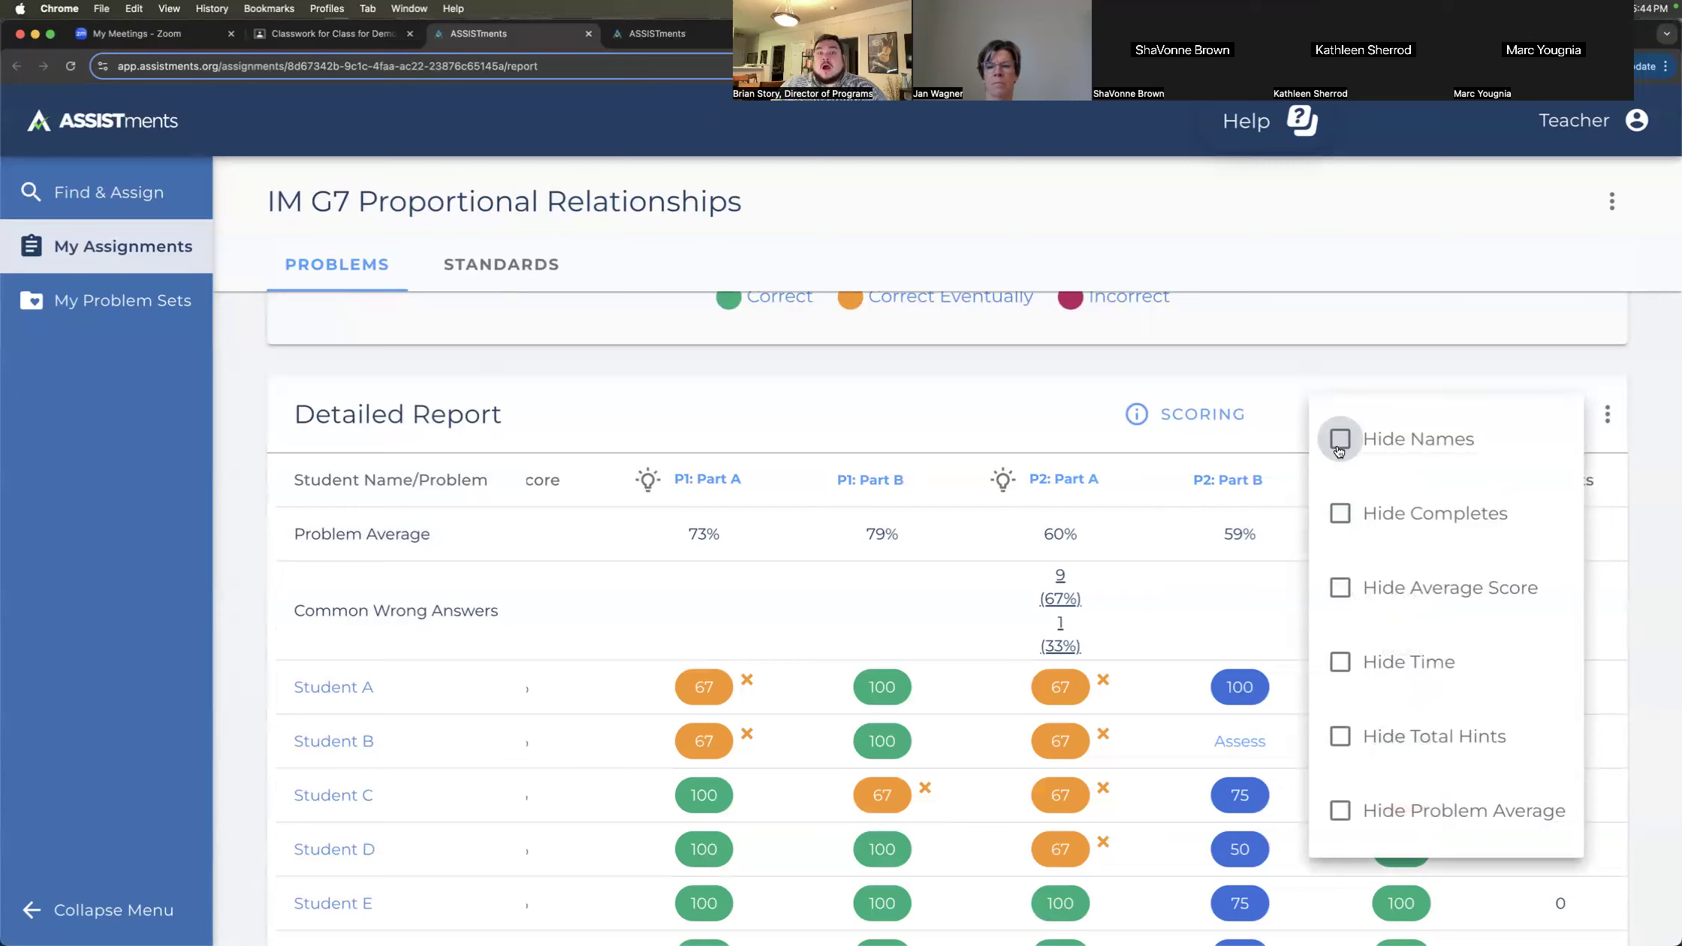
{"action": "left_click", "coordinate": [997, 357]}
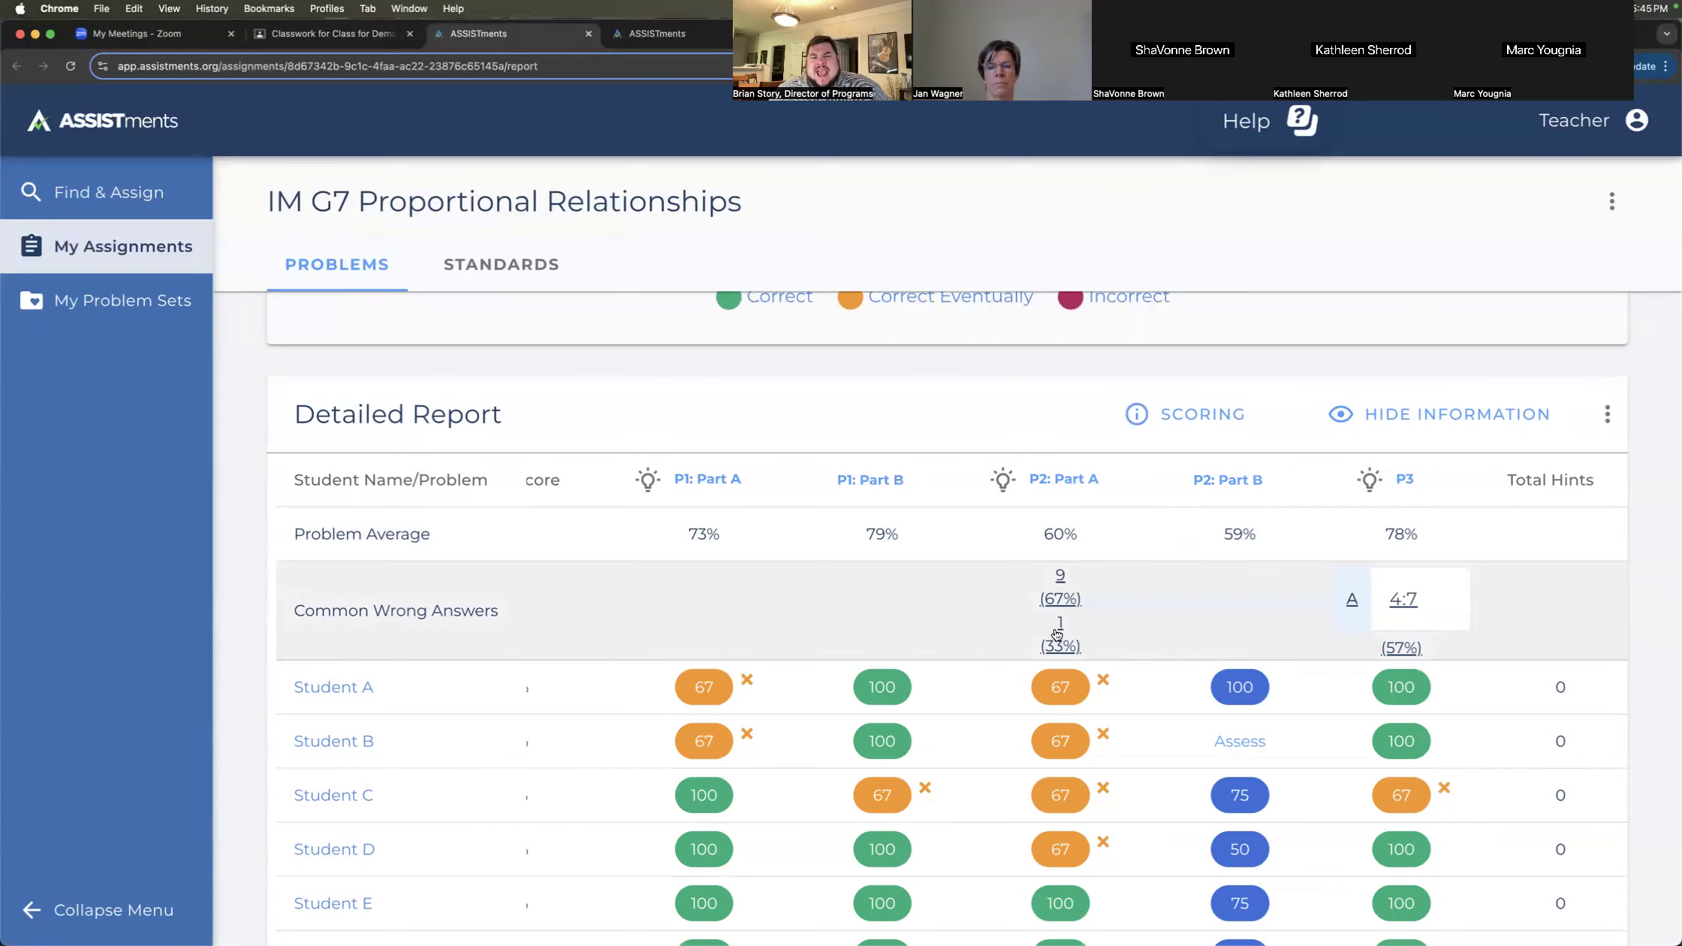
- Read the instructional recommendations for Problem 2: Part A, go back to its overview, and close the problem preview
{"action": "scroll", "coordinate": [1037, 627], "scroll_direction": "down", "scroll_amount": 1}
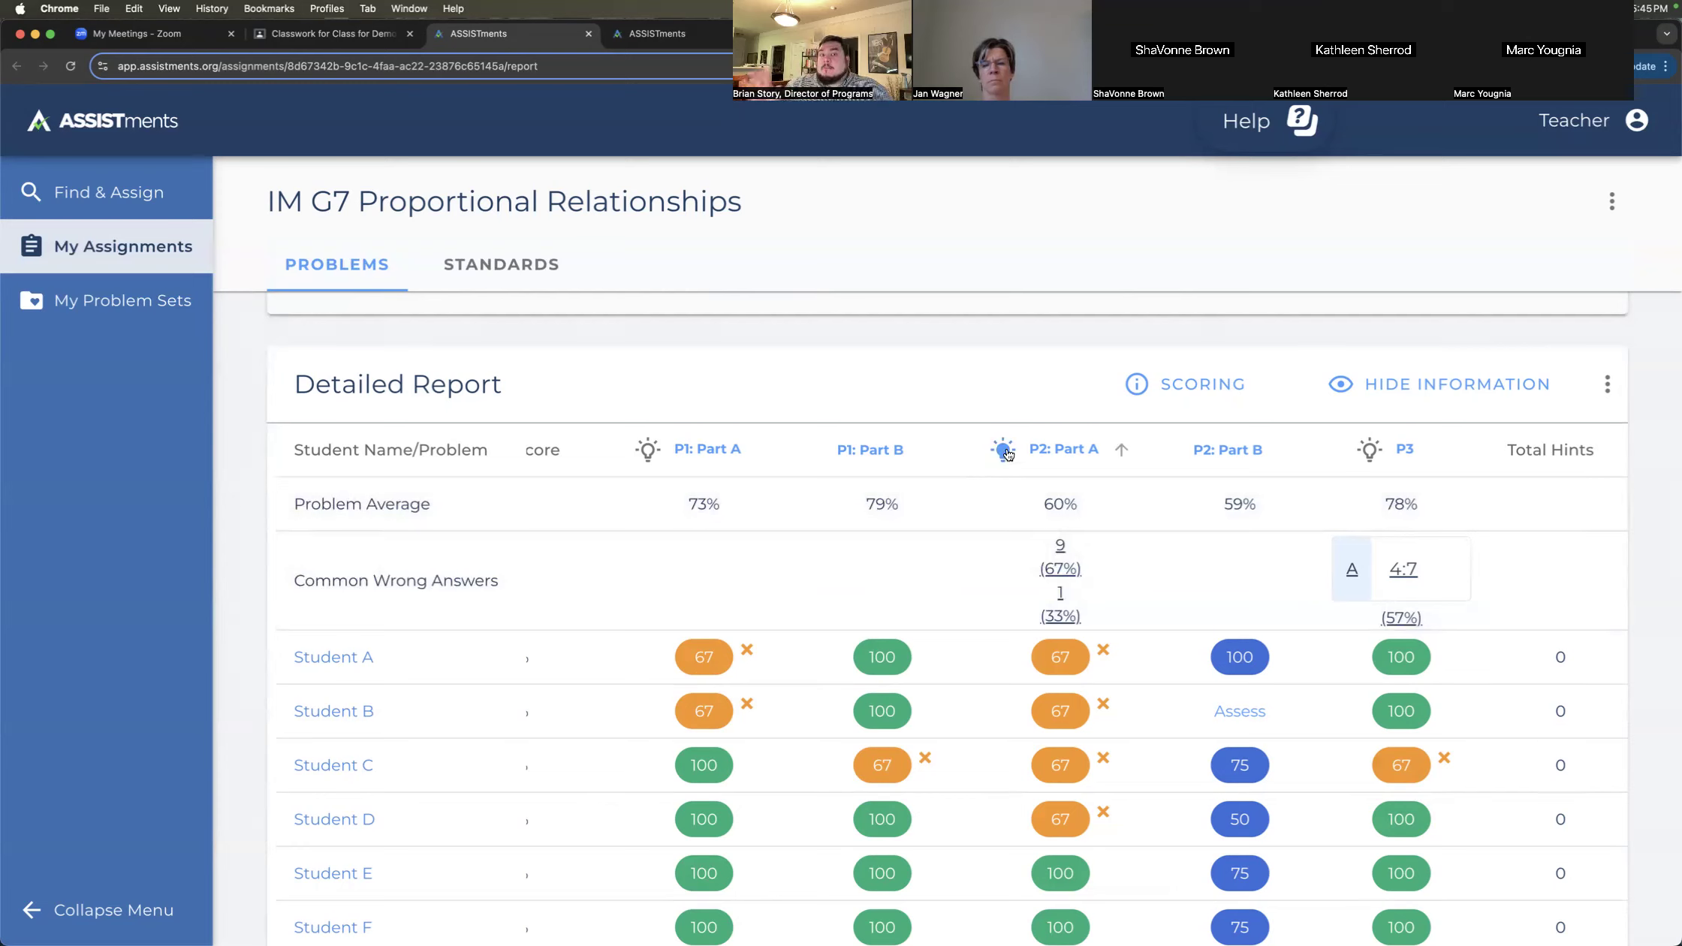
{"action": "left_click", "coordinate": [1004, 451]}
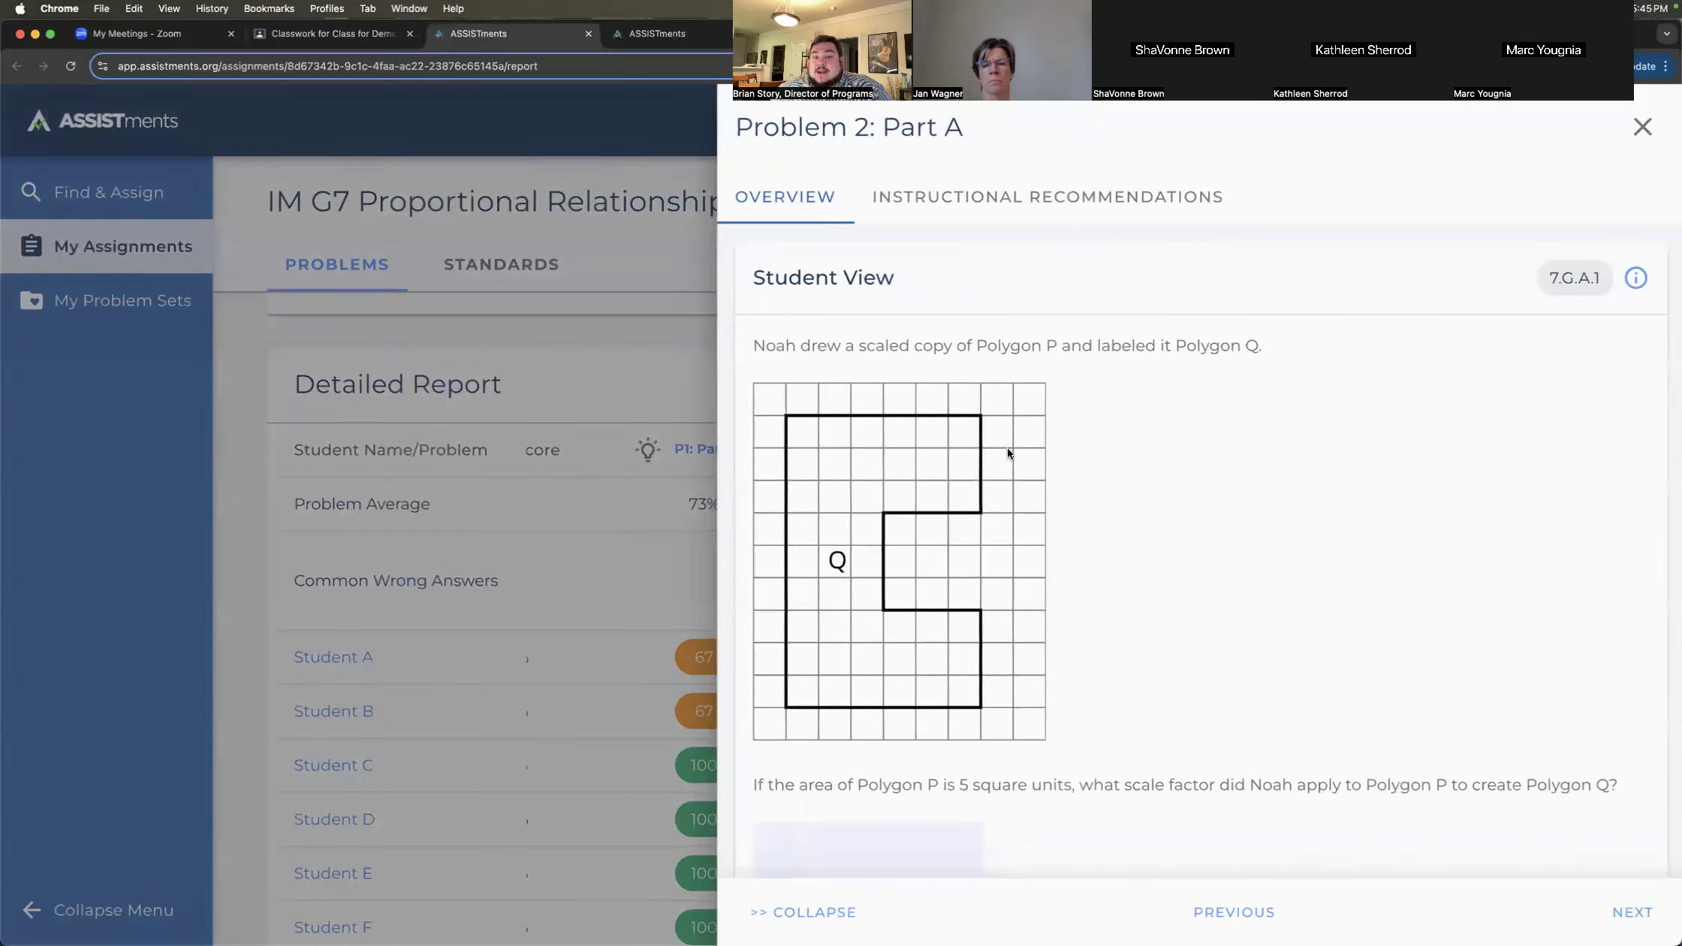
{"action": "left_click", "coordinate": [1012, 208]}
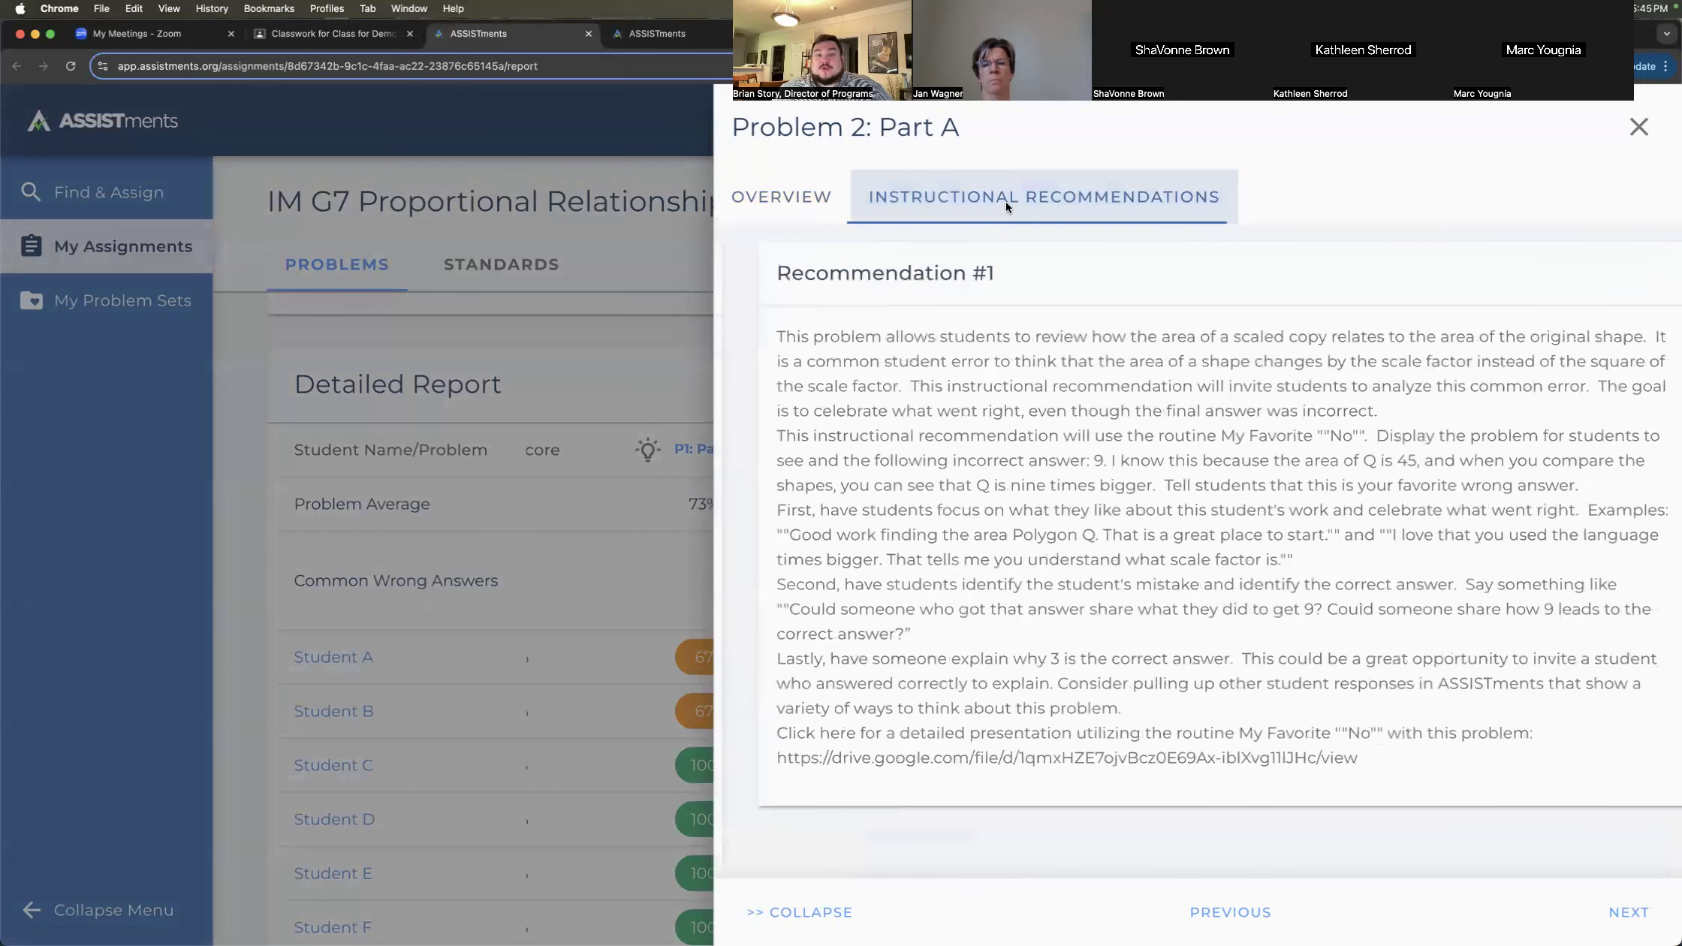
{"action": "left_click", "coordinate": [791, 200]}
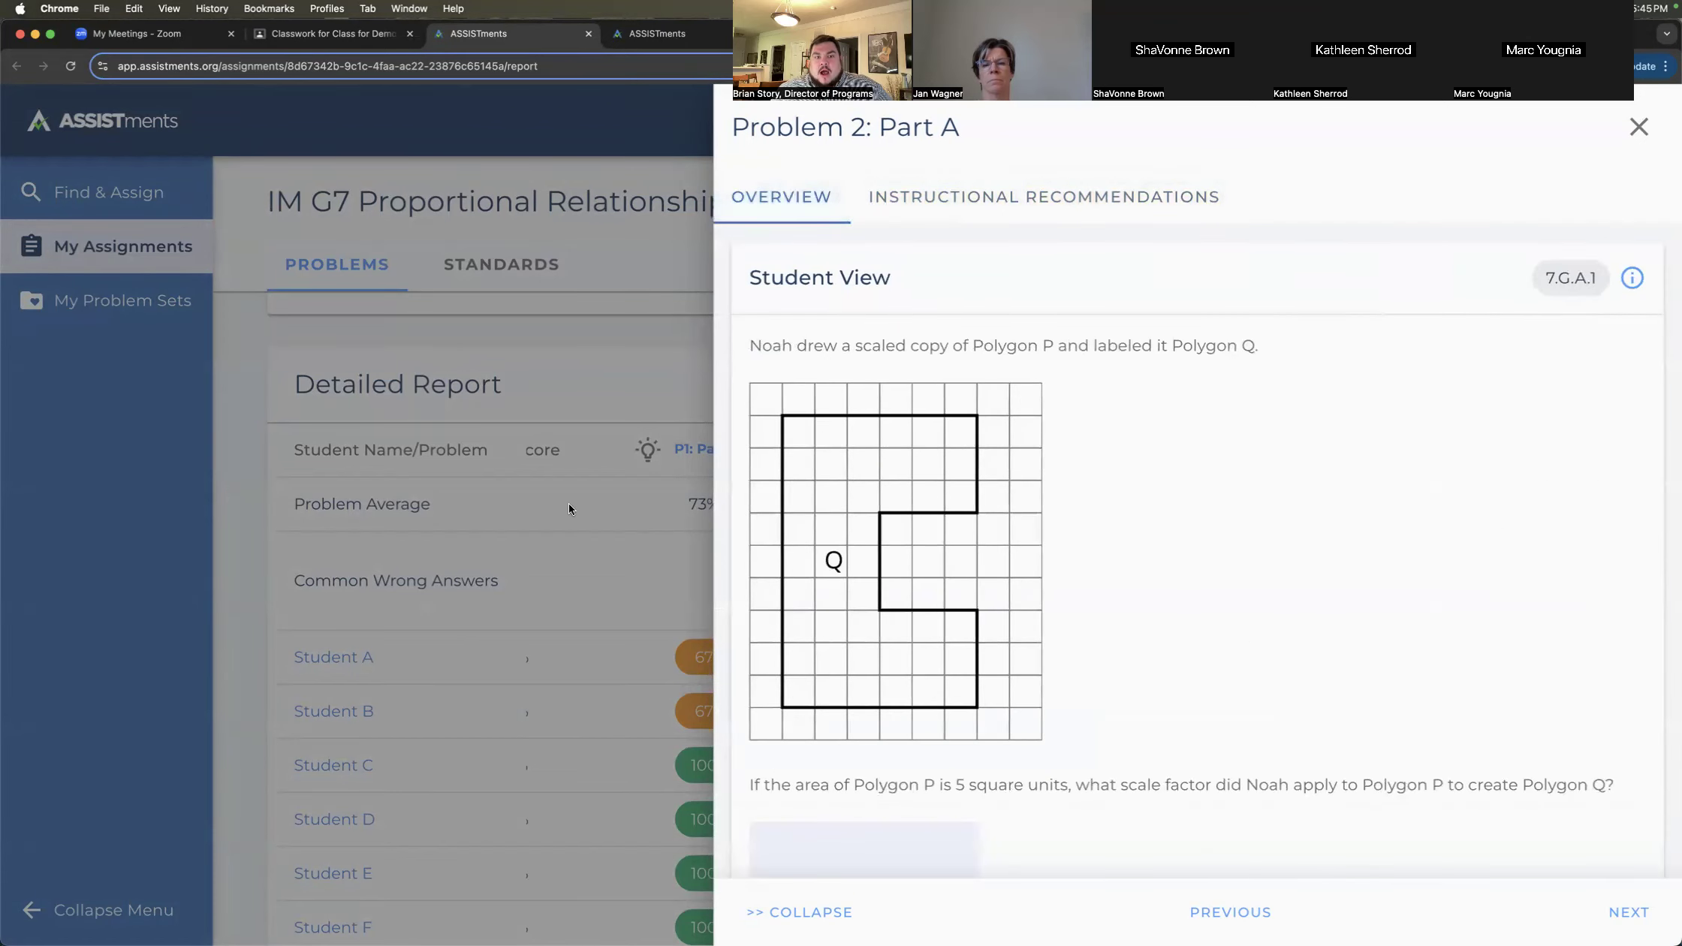
{"action": "left_click", "coordinate": [569, 503]}
- Check the Time Spent column in the Detailed Report, and view Student I's answer attempts for P1: Part A
{"action": "scroll", "coordinate": [1157, 709], "scroll_direction": "down", "scroll_amount": 3}
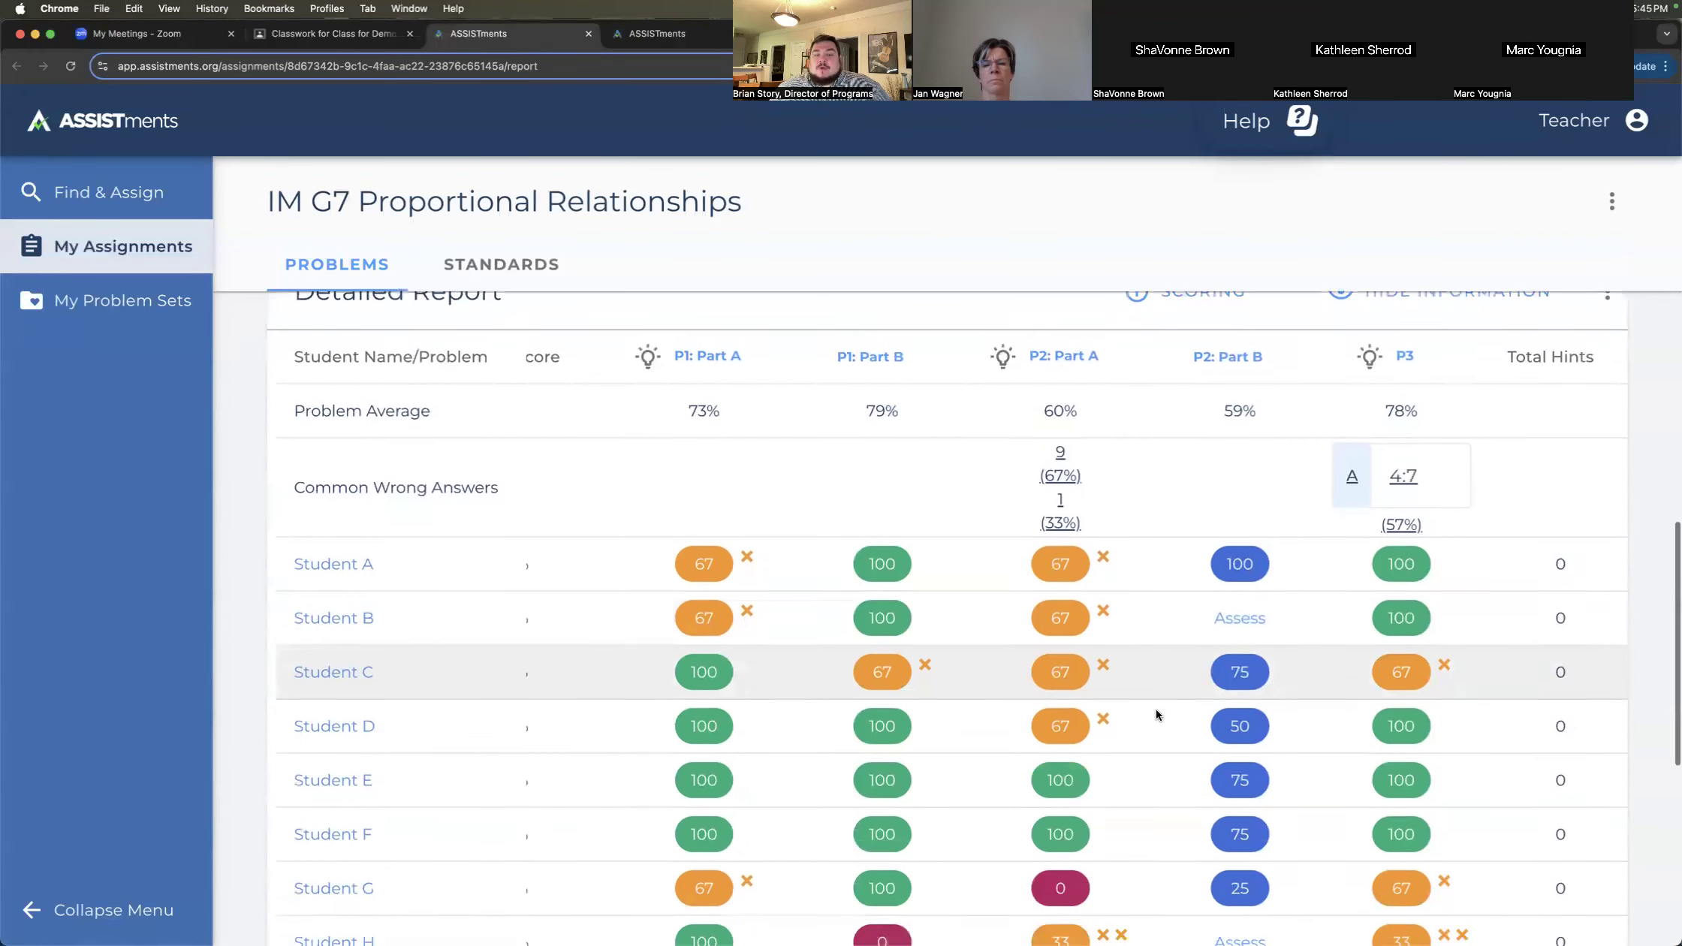
{"action": "scroll", "coordinate": [1180, 577], "scroll_direction": "right", "scroll_amount": 2}
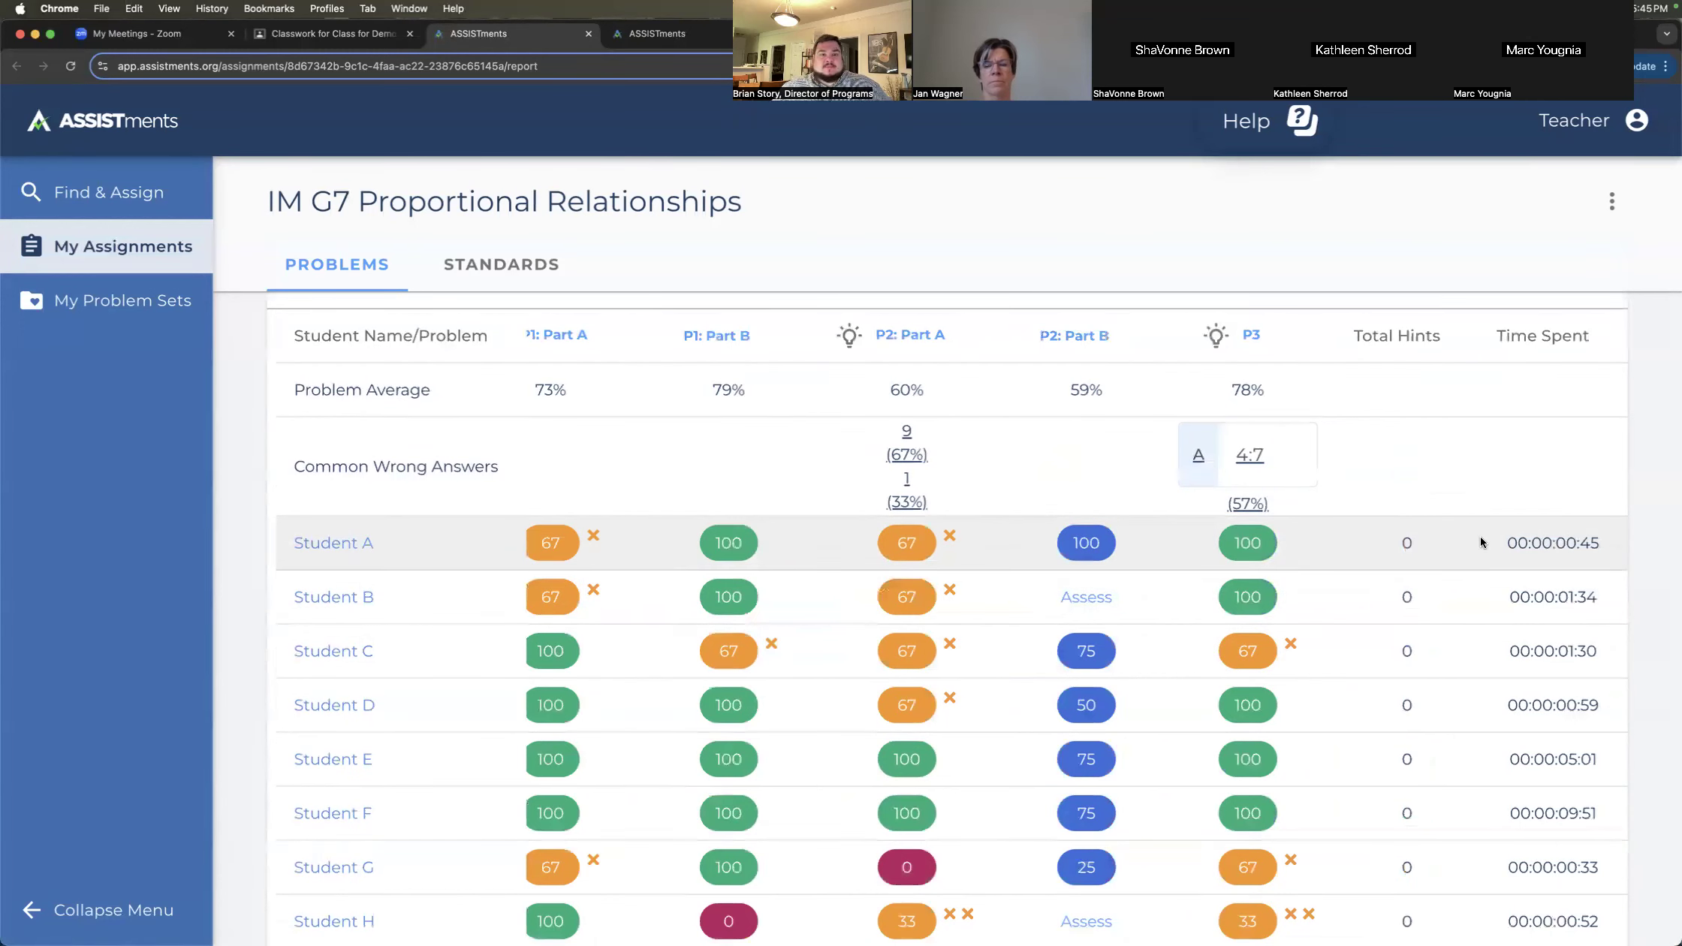
{"action": "scroll", "coordinate": [606, 648], "scroll_direction": "left", "scroll_amount": 2}
{"action": "scroll", "coordinate": [765, 675], "scroll_direction": "down", "scroll_amount": 4}
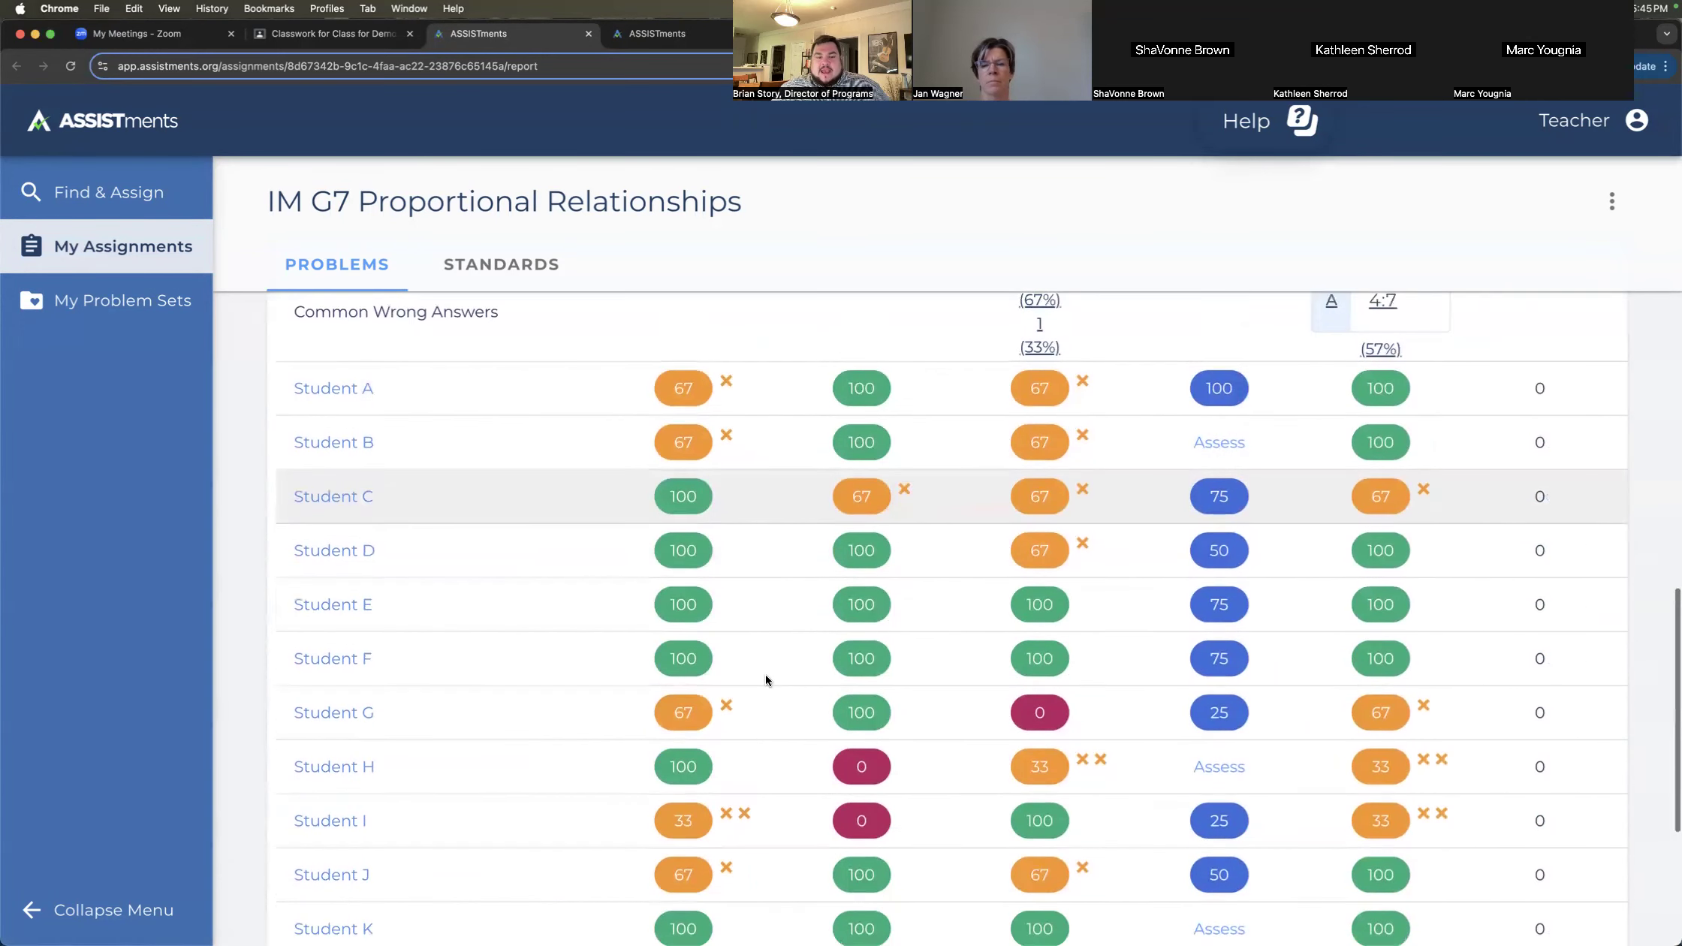
{"action": "left_click", "coordinate": [688, 826]}
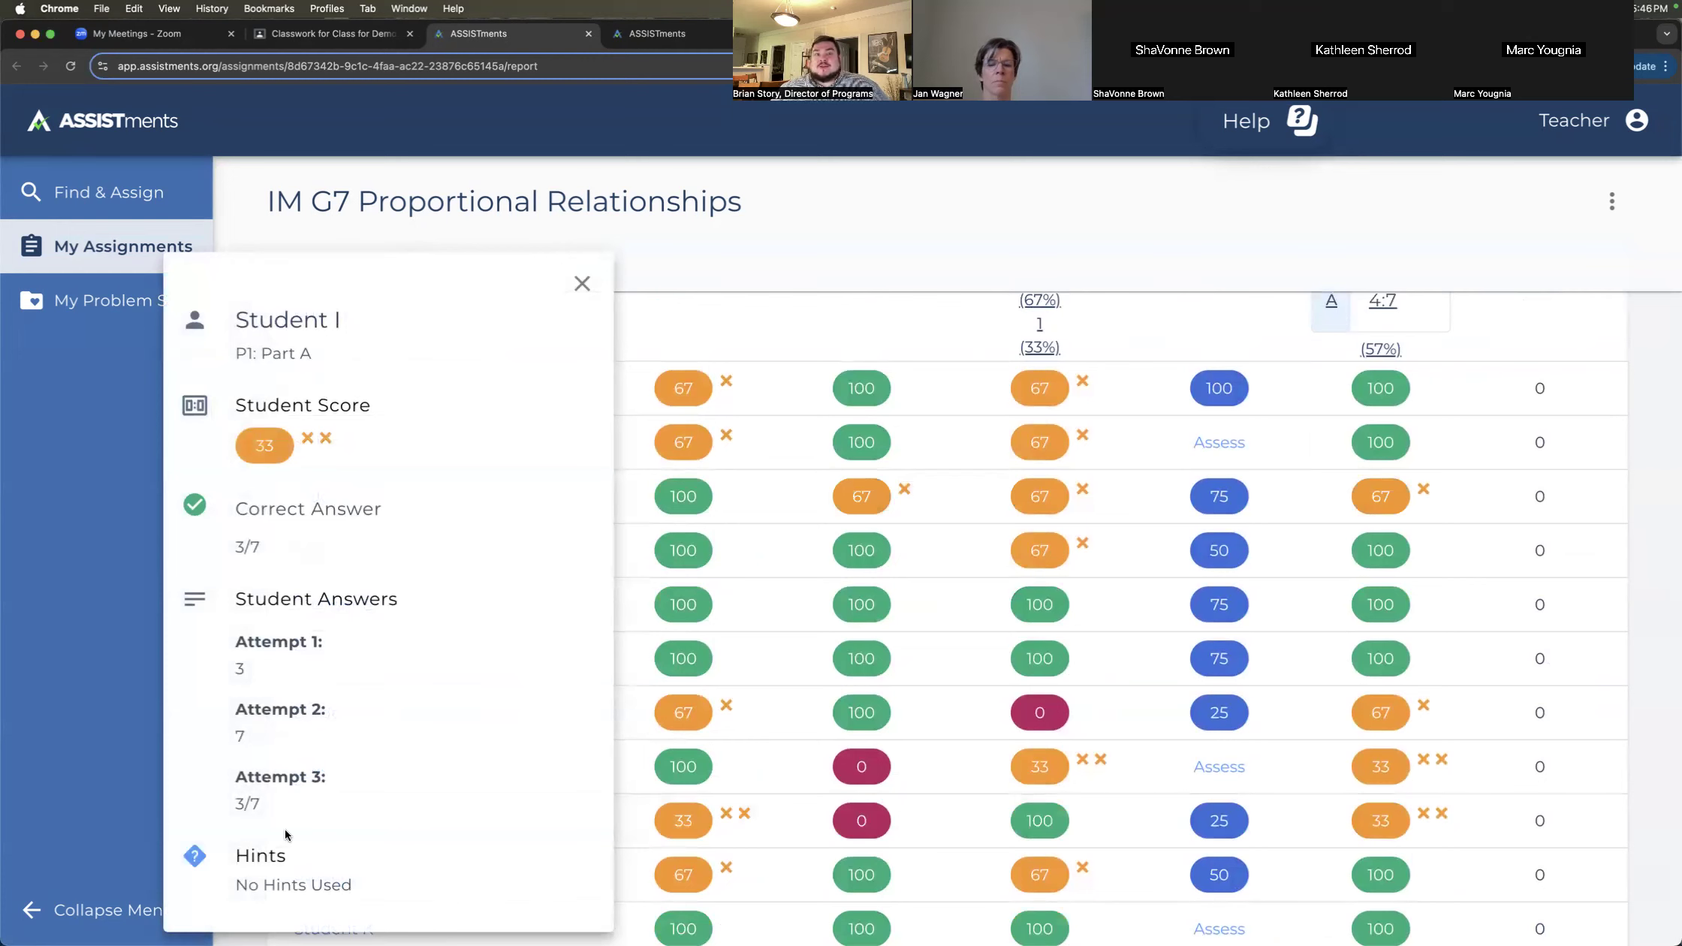
{"action": "left_click", "coordinate": [813, 214]}
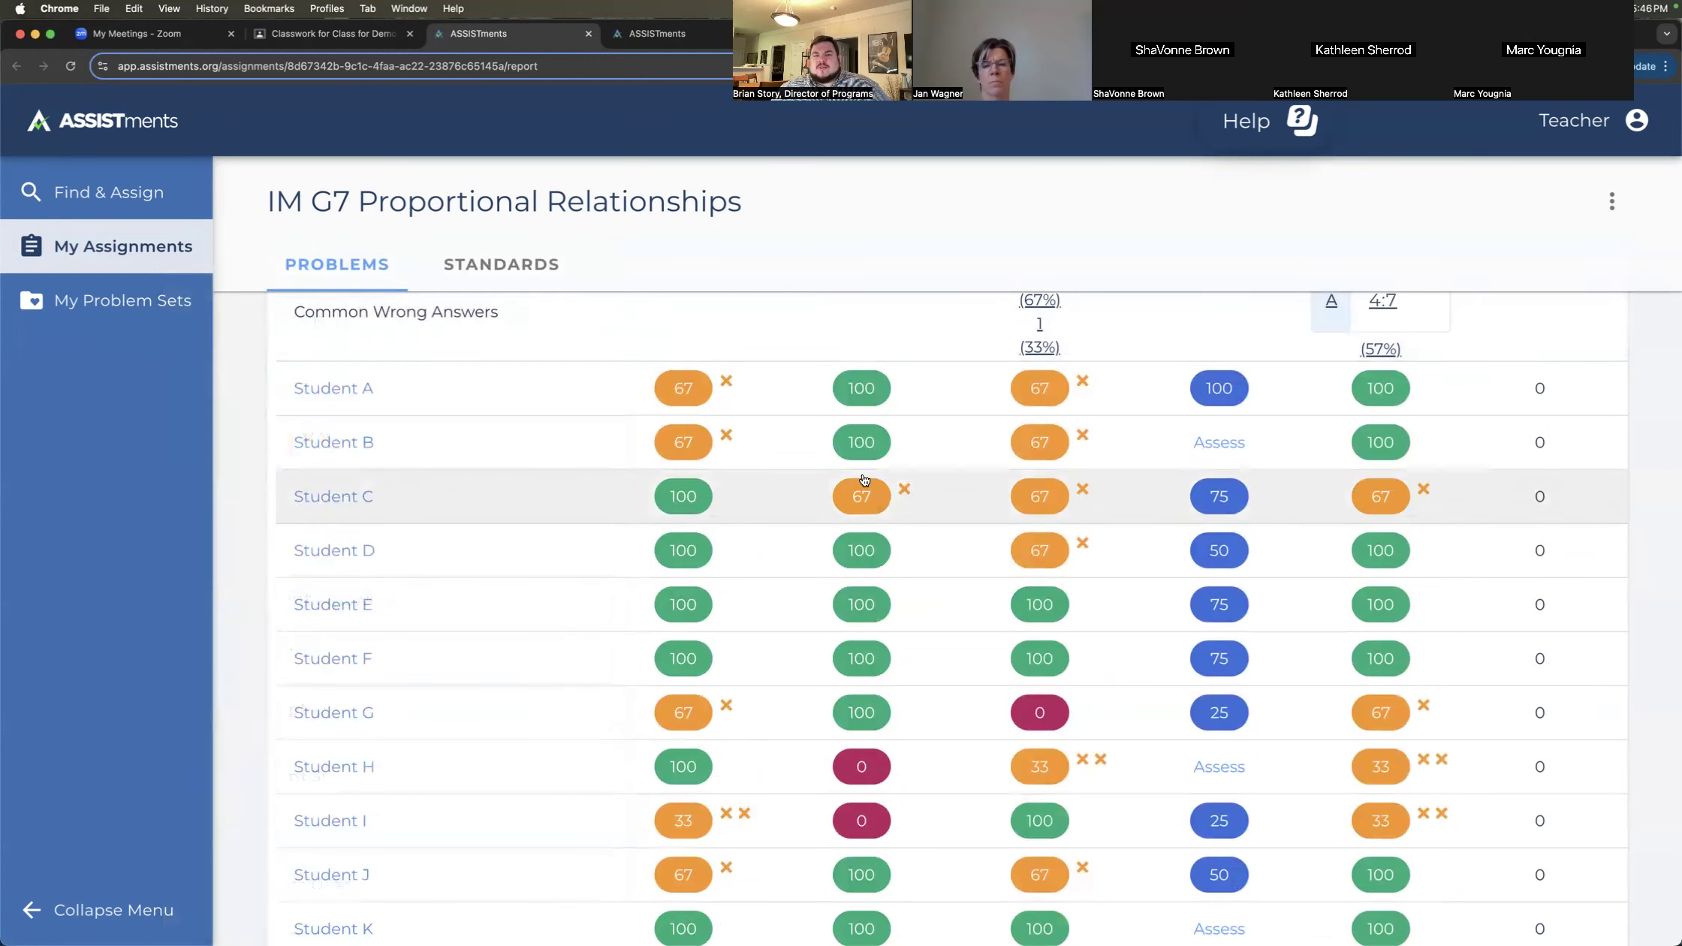
- Open Student I's details, review the logged actions and responses, and return to the assignment report
{"action": "scroll", "coordinate": [935, 632], "scroll_direction": "down", "scroll_amount": 3}
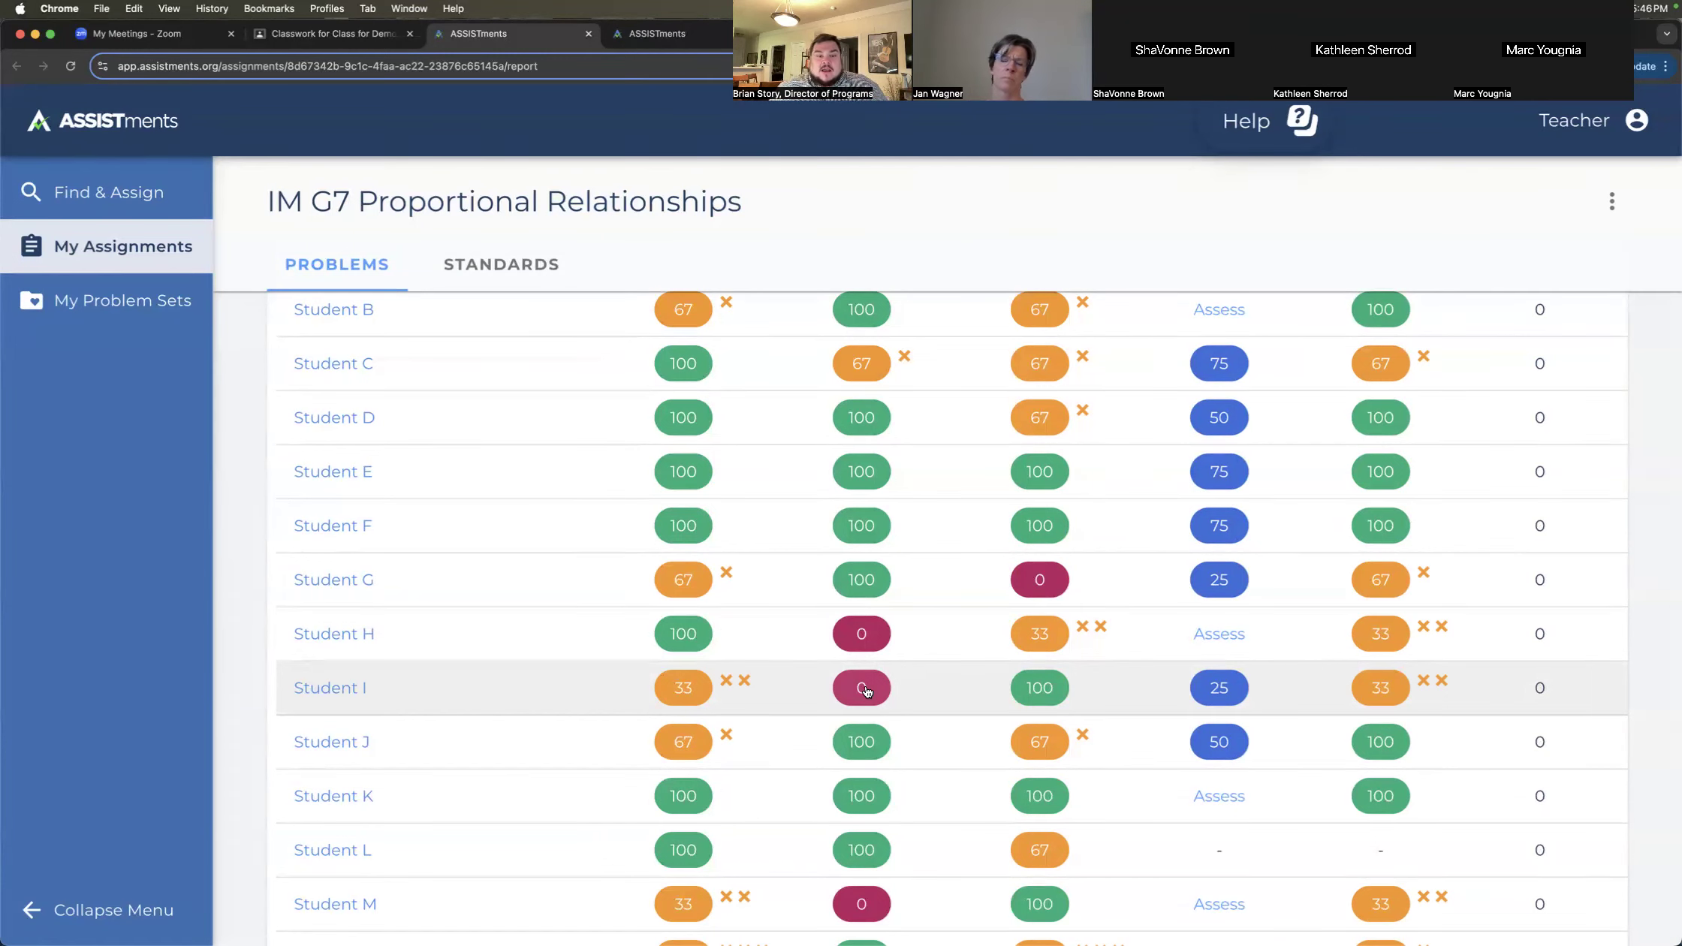
{"action": "scroll", "coordinate": [985, 732], "scroll_direction": "down", "scroll_amount": 5}
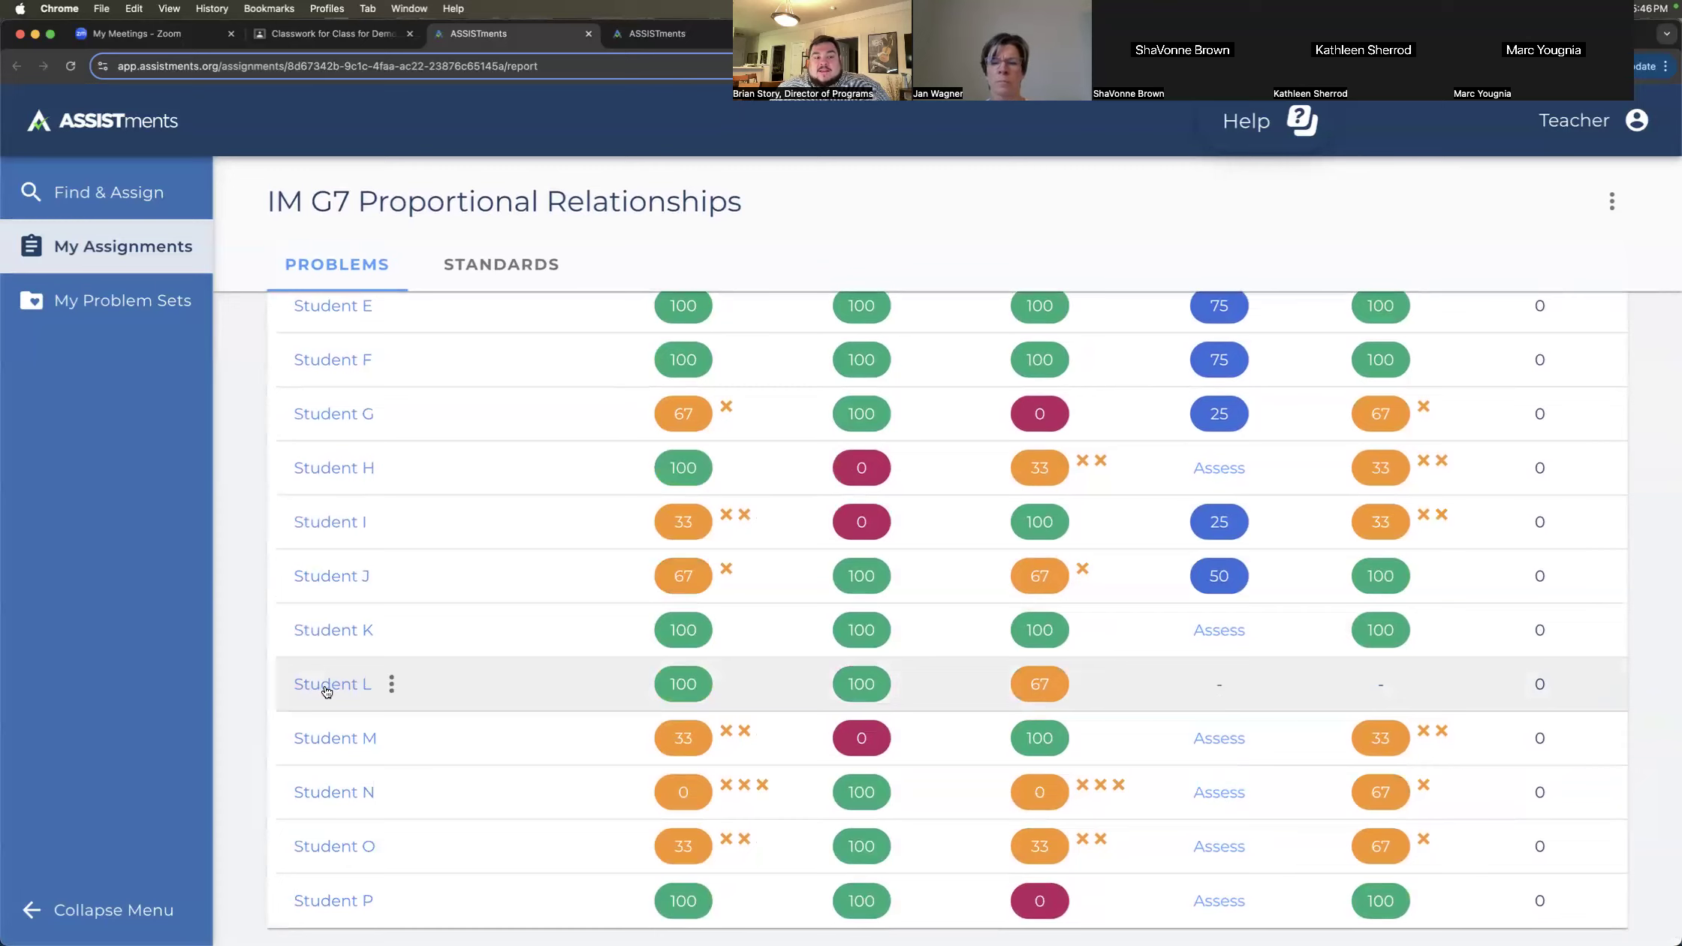
{"action": "left_click", "coordinate": [329, 522]}
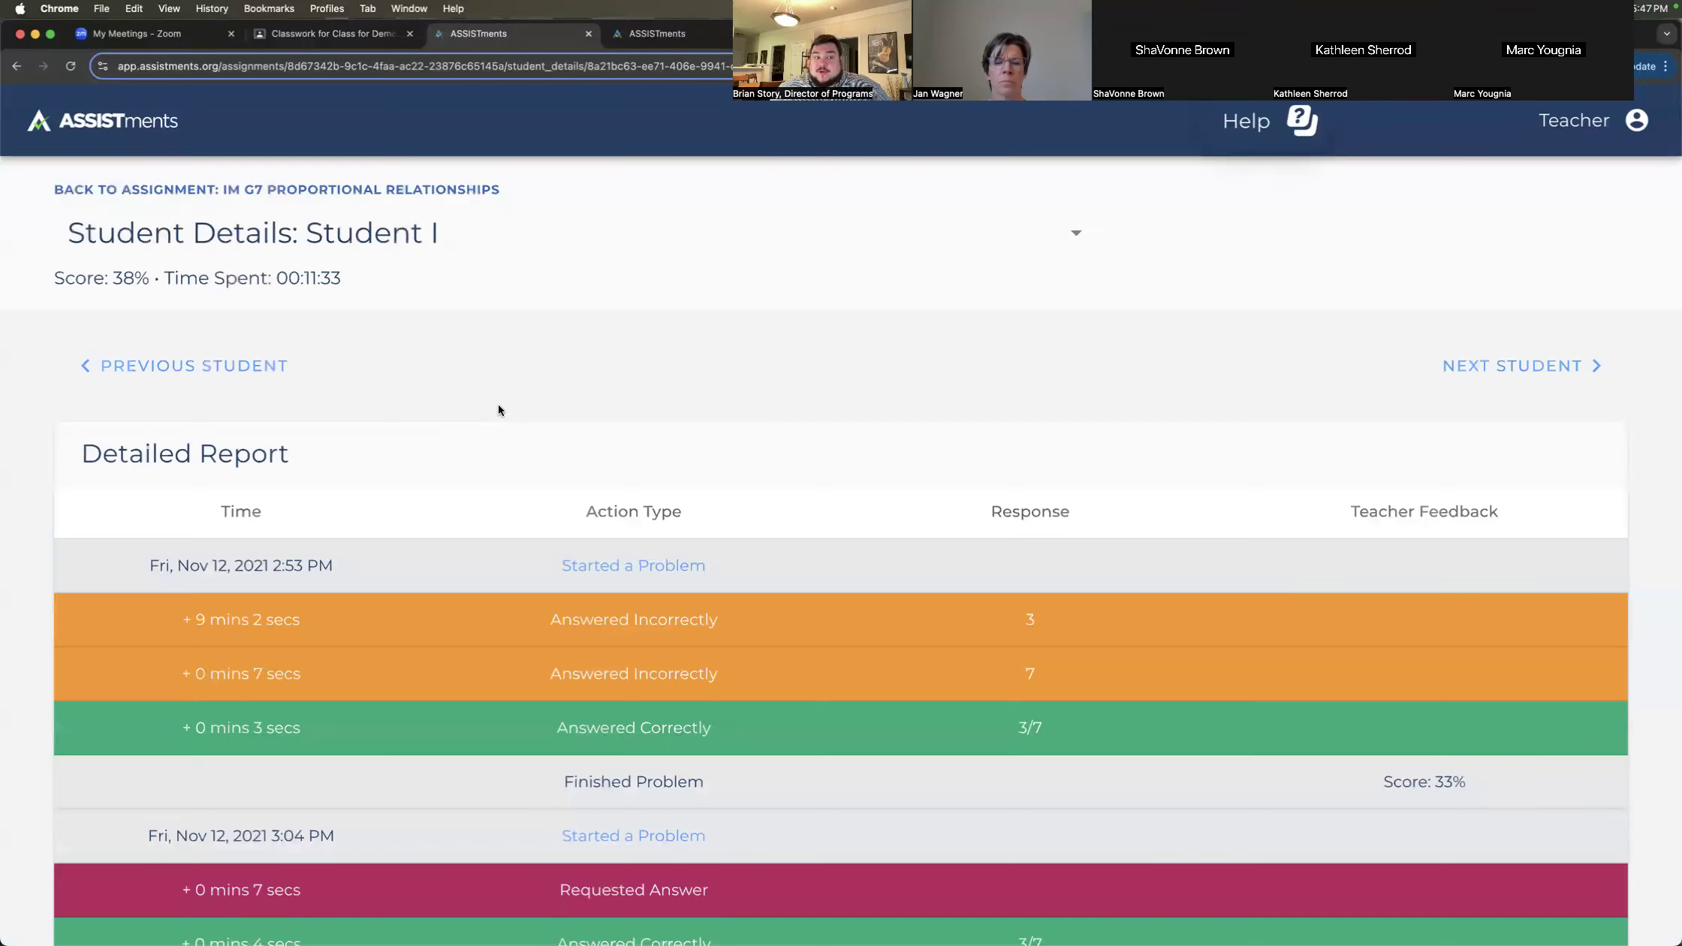
{"action": "scroll", "coordinate": [395, 653], "scroll_direction": "down", "scroll_amount": 2}
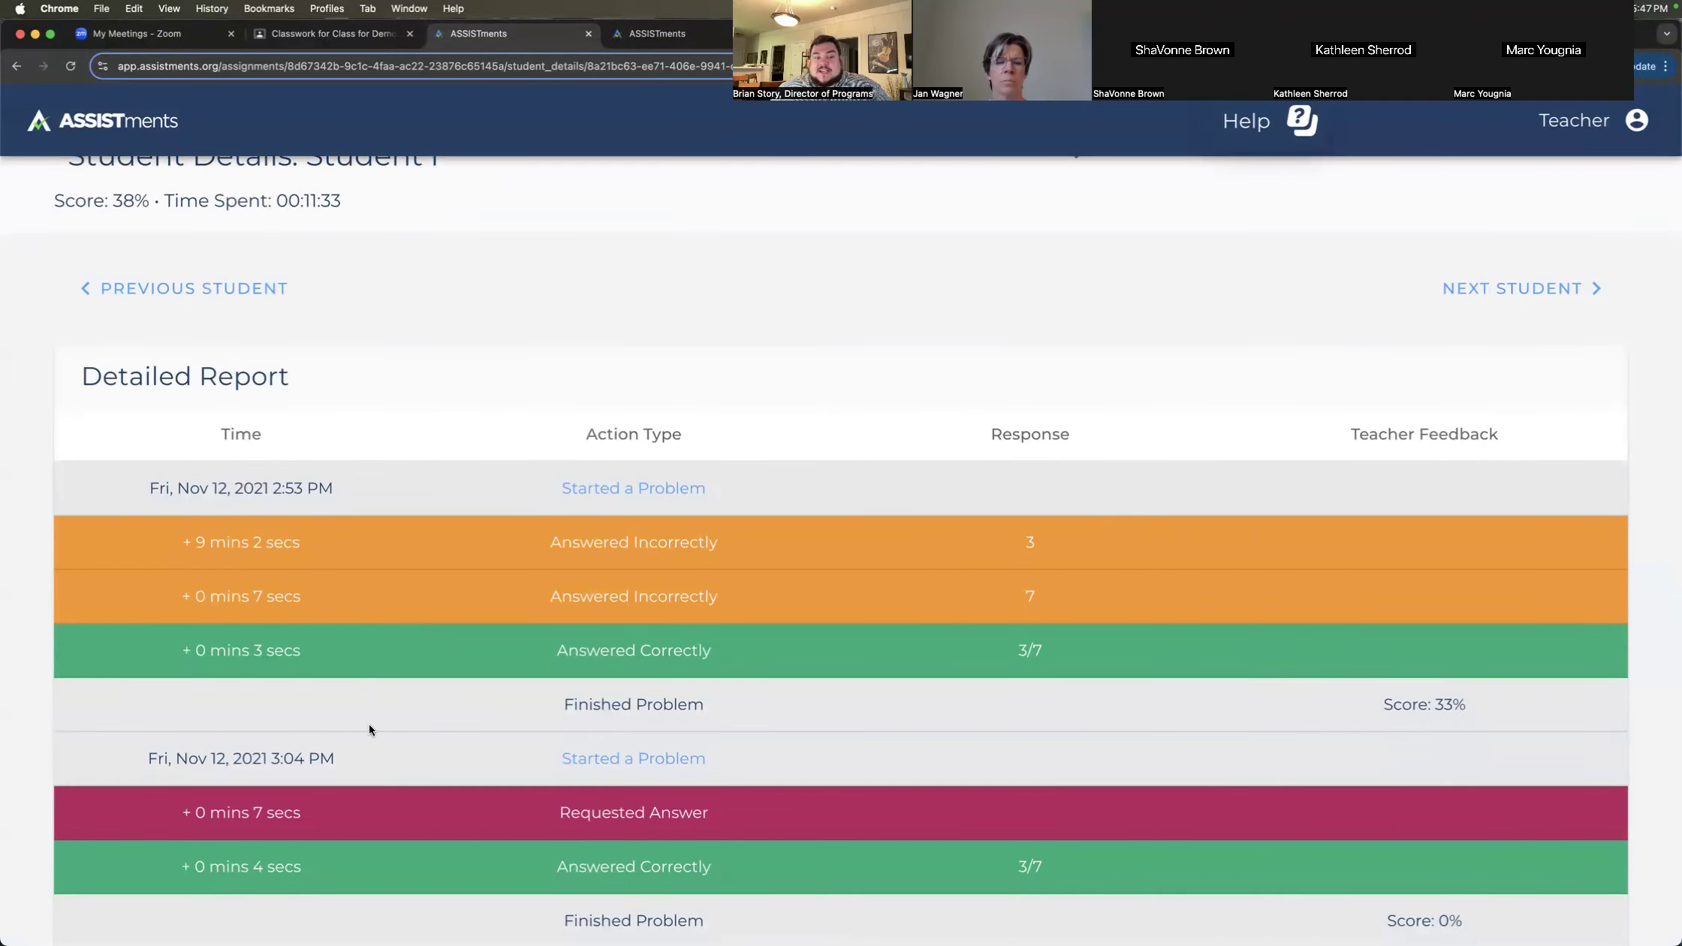
{"action": "scroll", "coordinate": [369, 729], "scroll_direction": "down", "scroll_amount": 1}
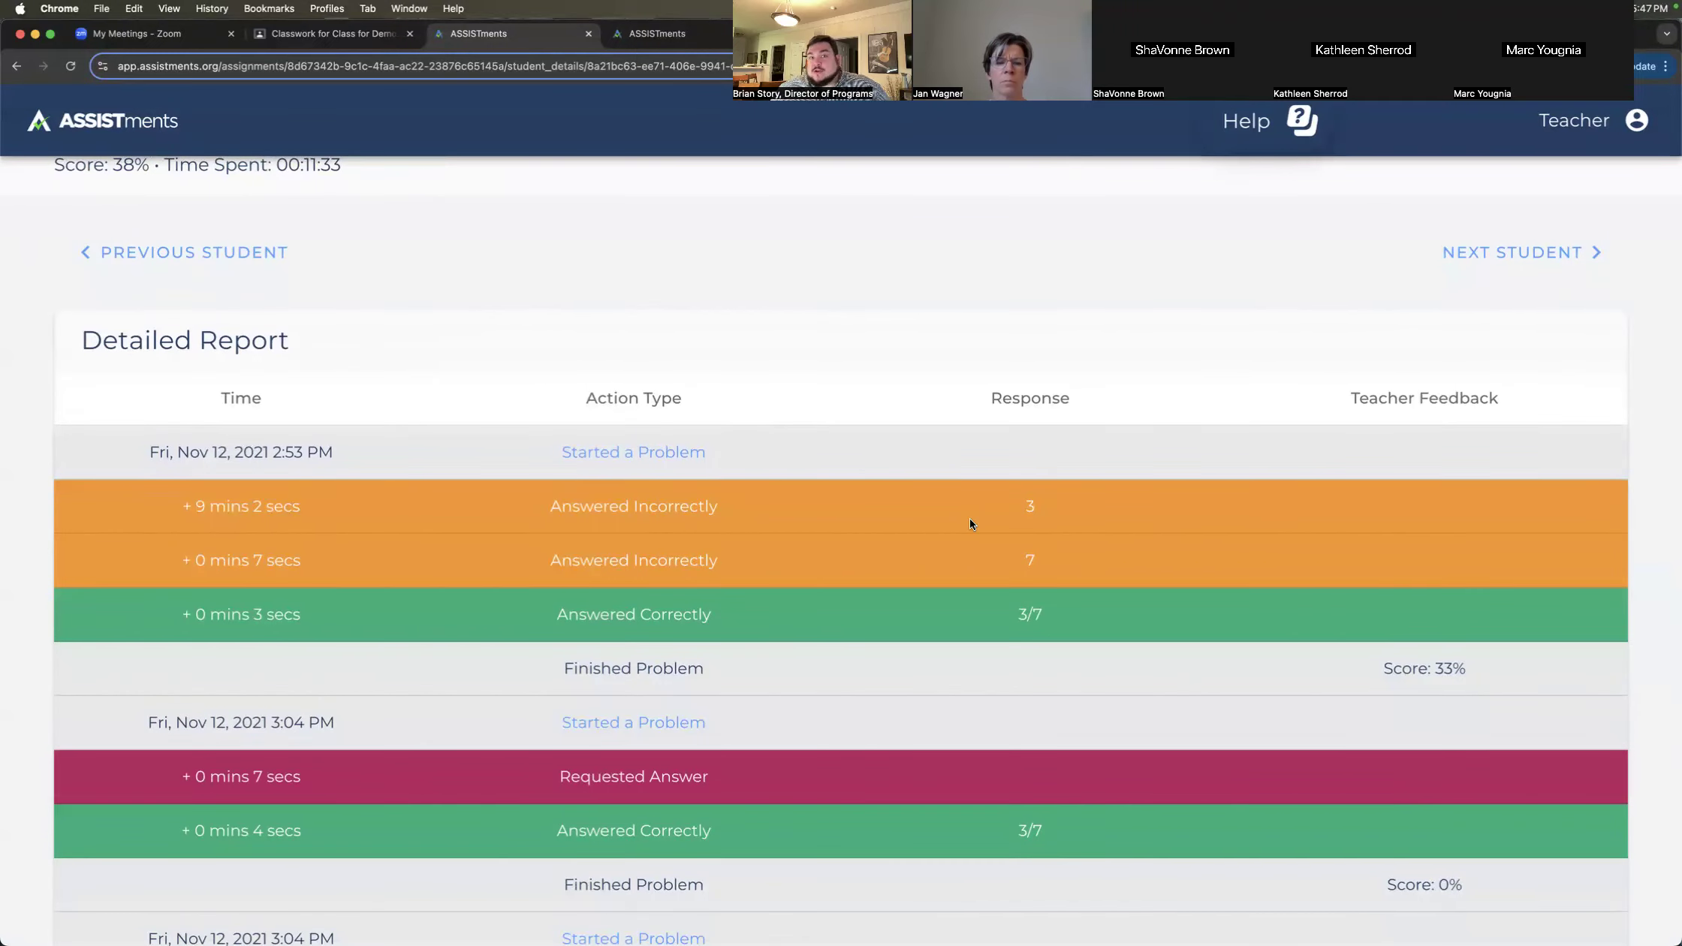
{"action": "scroll", "coordinate": [348, 286], "scroll_direction": "up", "scroll_amount": 3}
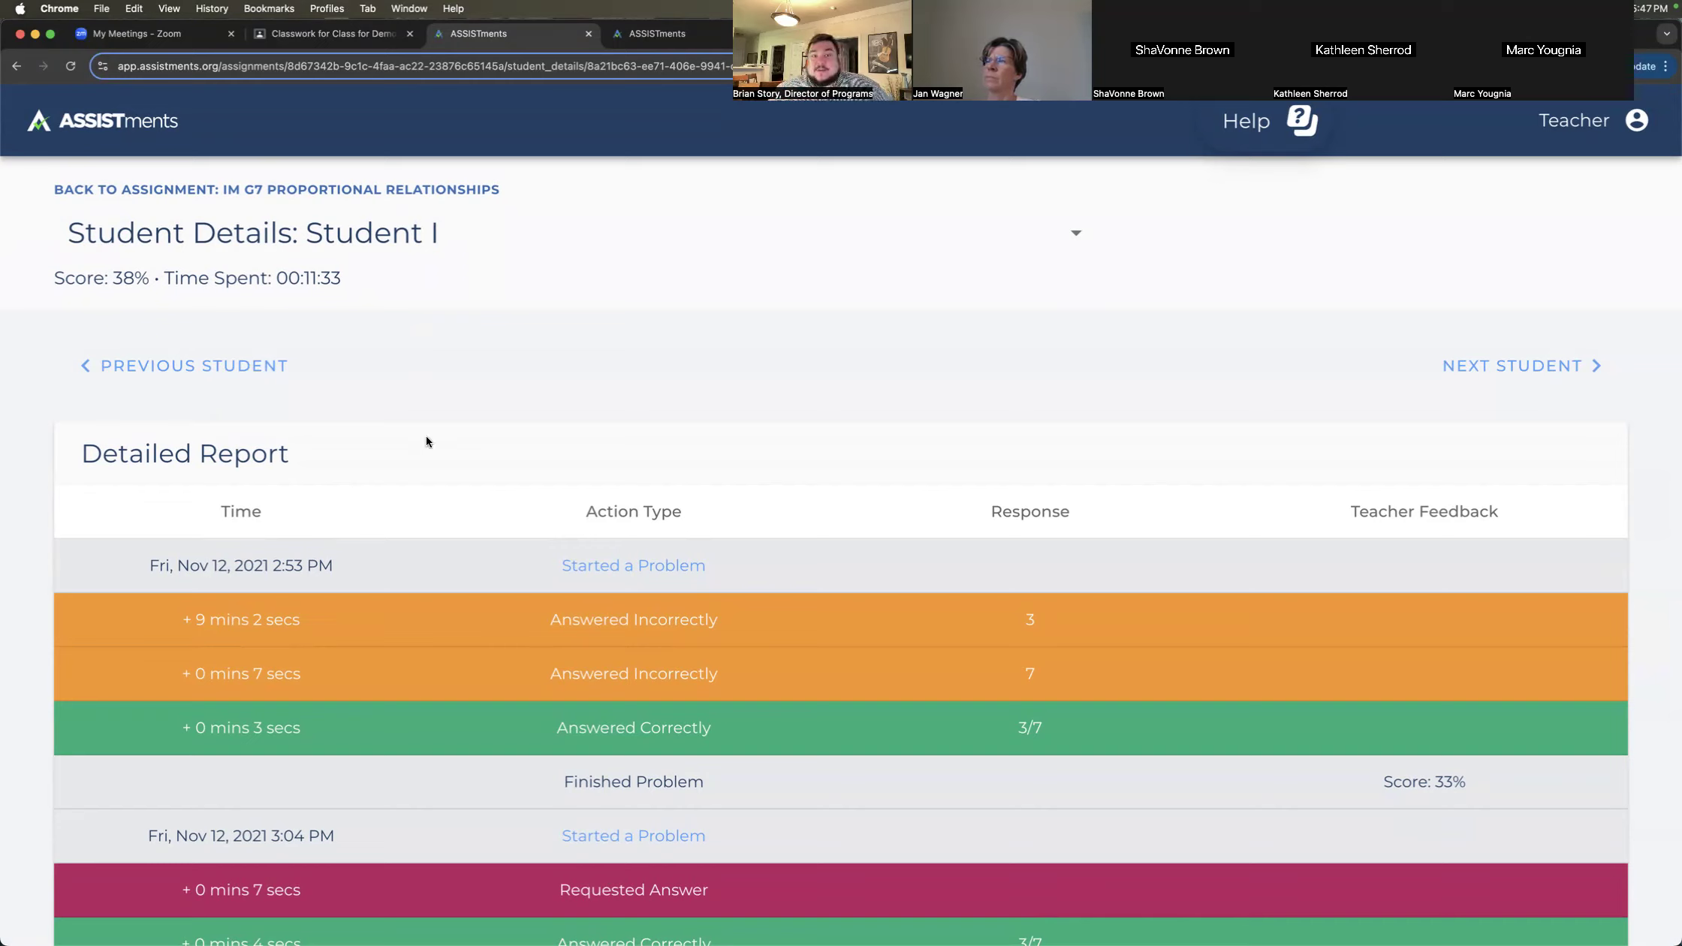
{"action": "scroll", "coordinate": [425, 442], "scroll_direction": "down", "scroll_amount": 5}
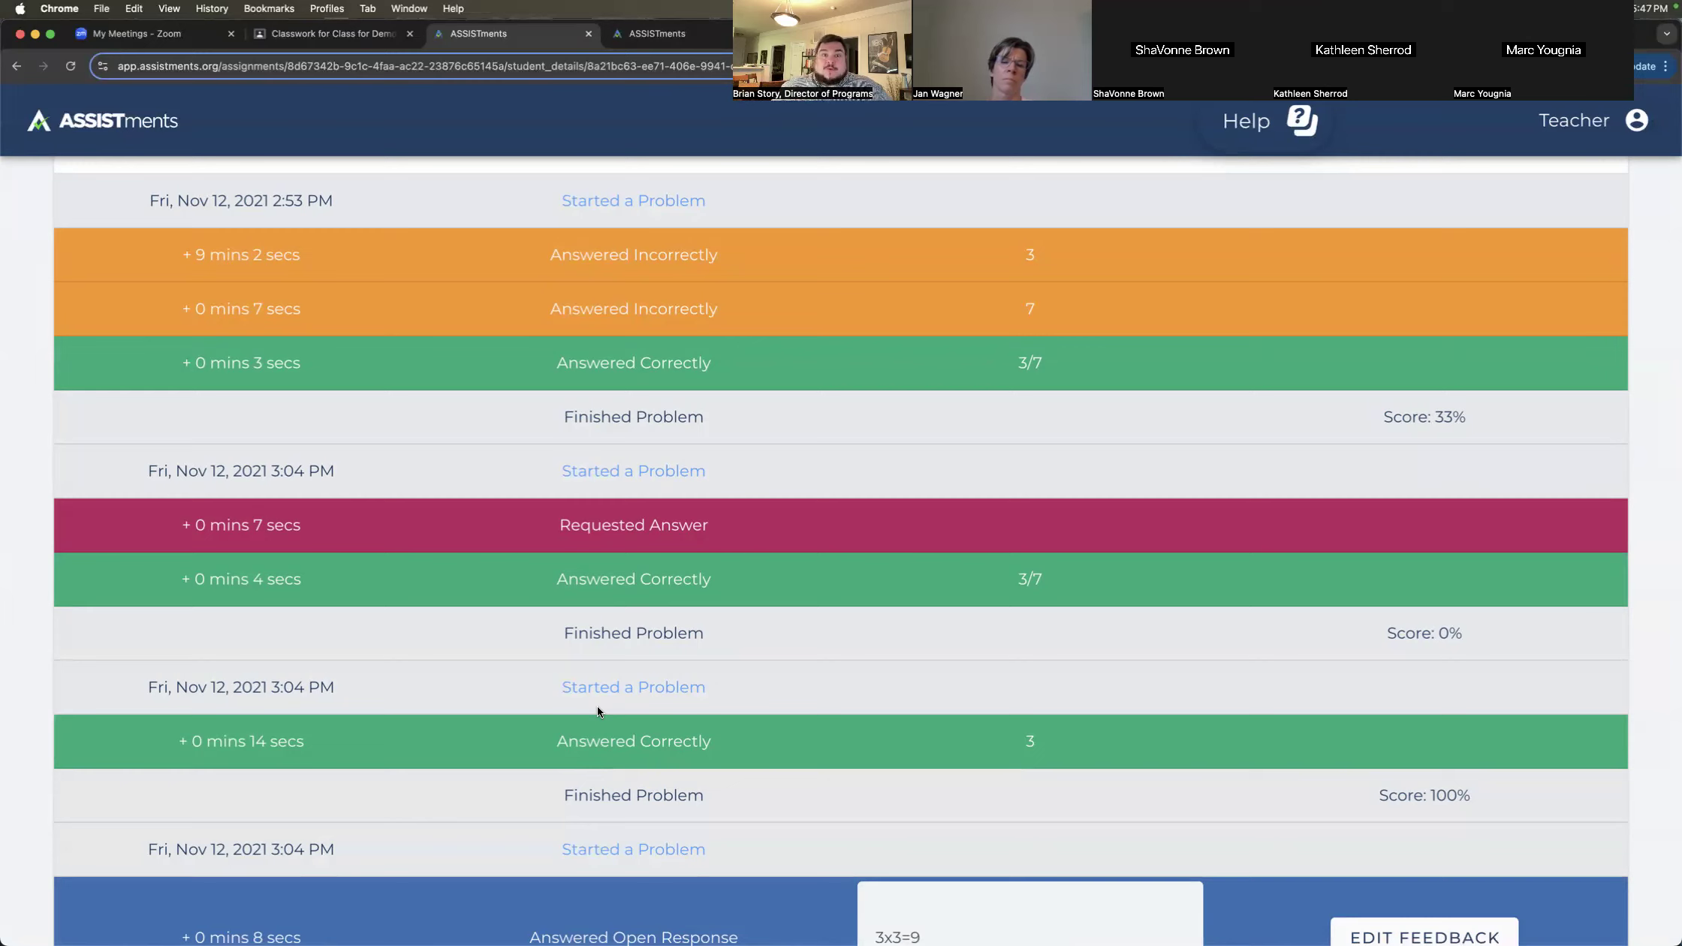
{"action": "scroll", "coordinate": [599, 711], "scroll_direction": "up", "scroll_amount": 5}
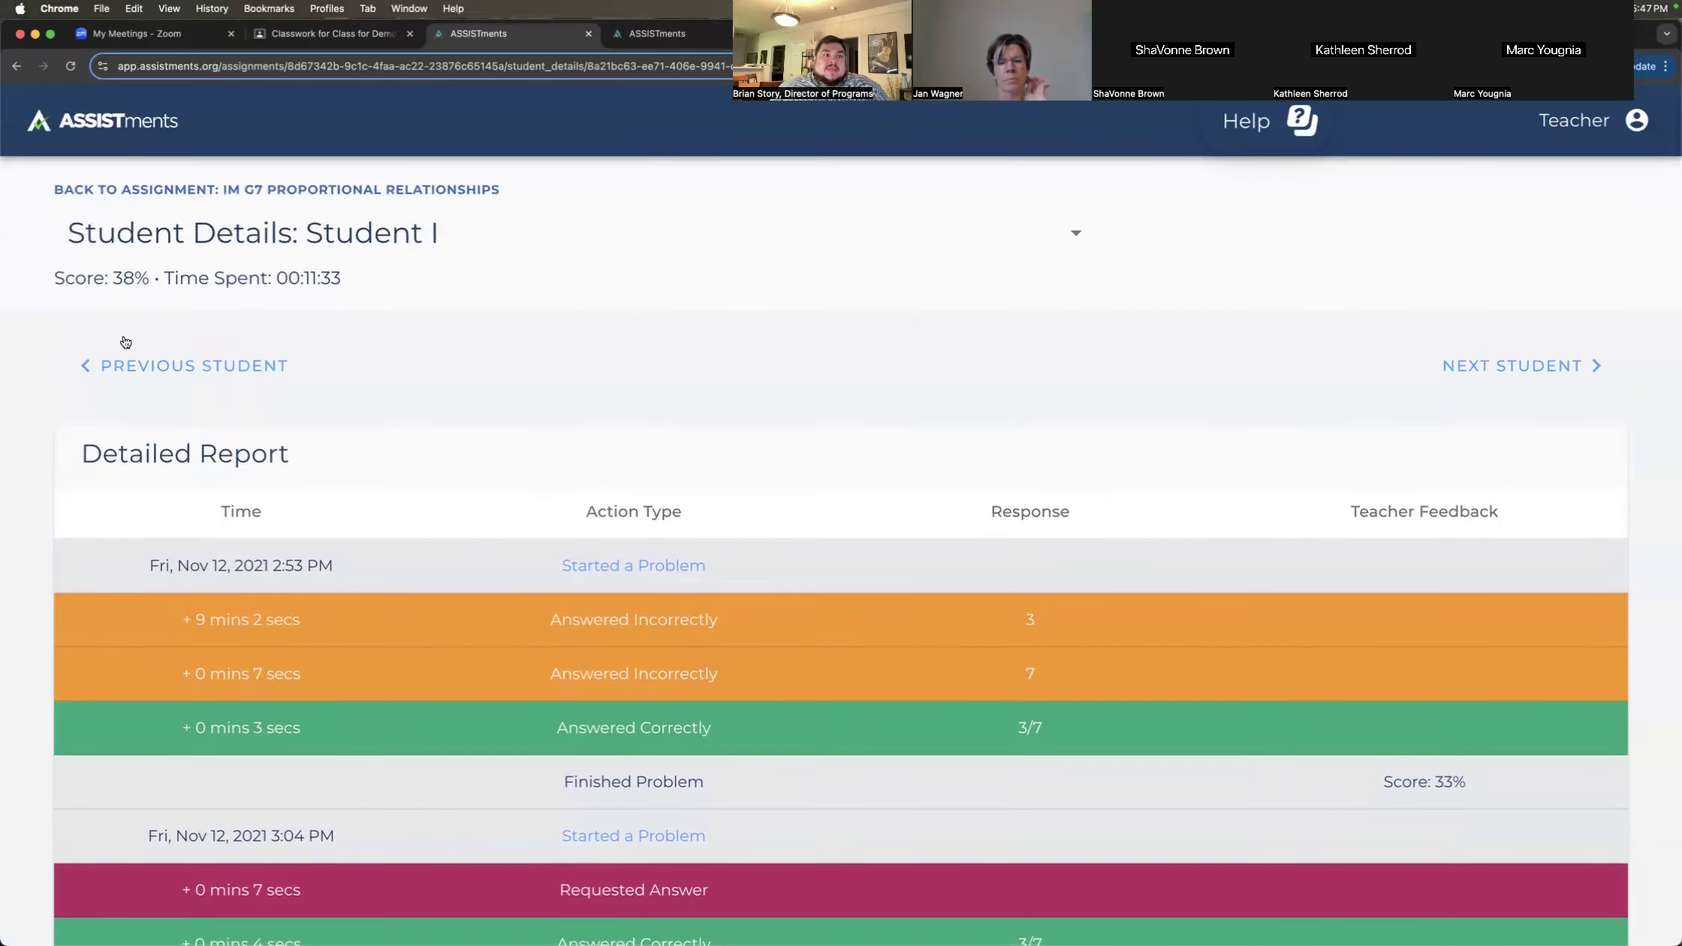
{"action": "left_click", "coordinate": [16, 66]}
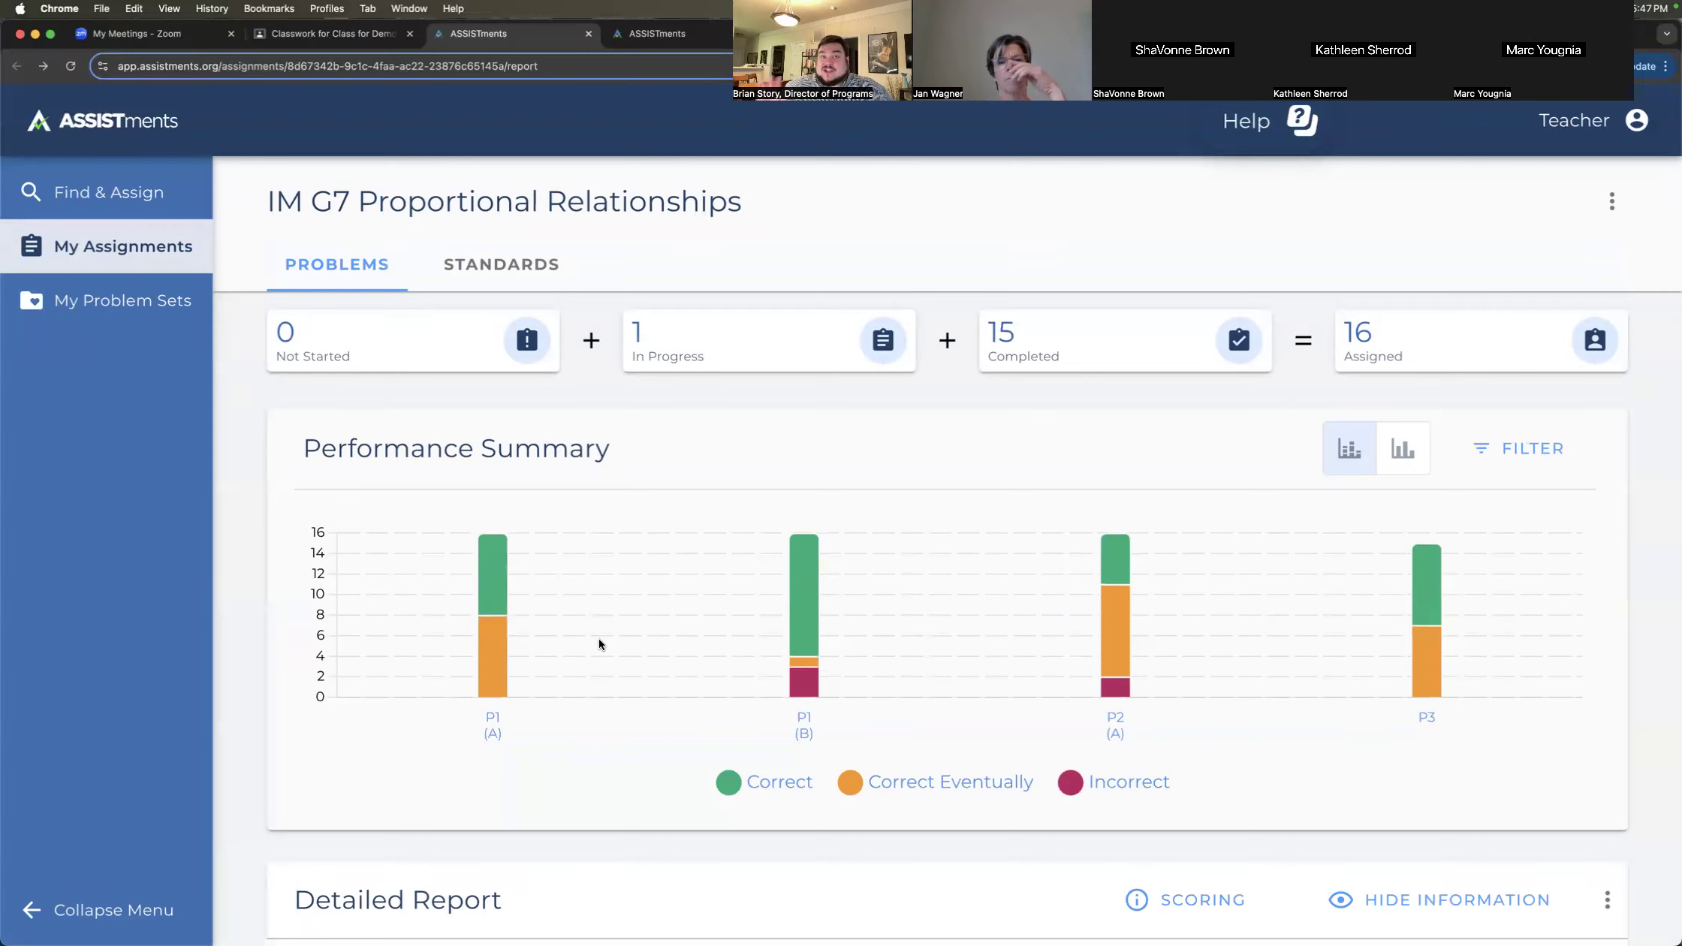
- Show Student D's option to delete student progress in the Detailed Report without using it, and return to the Performance Summary
{"action": "scroll", "coordinate": [664, 893], "scroll_direction": "down", "scroll_amount": 1}
{"action": "scroll", "coordinate": [664, 894], "scroll_direction": "down", "scroll_amount": 10}
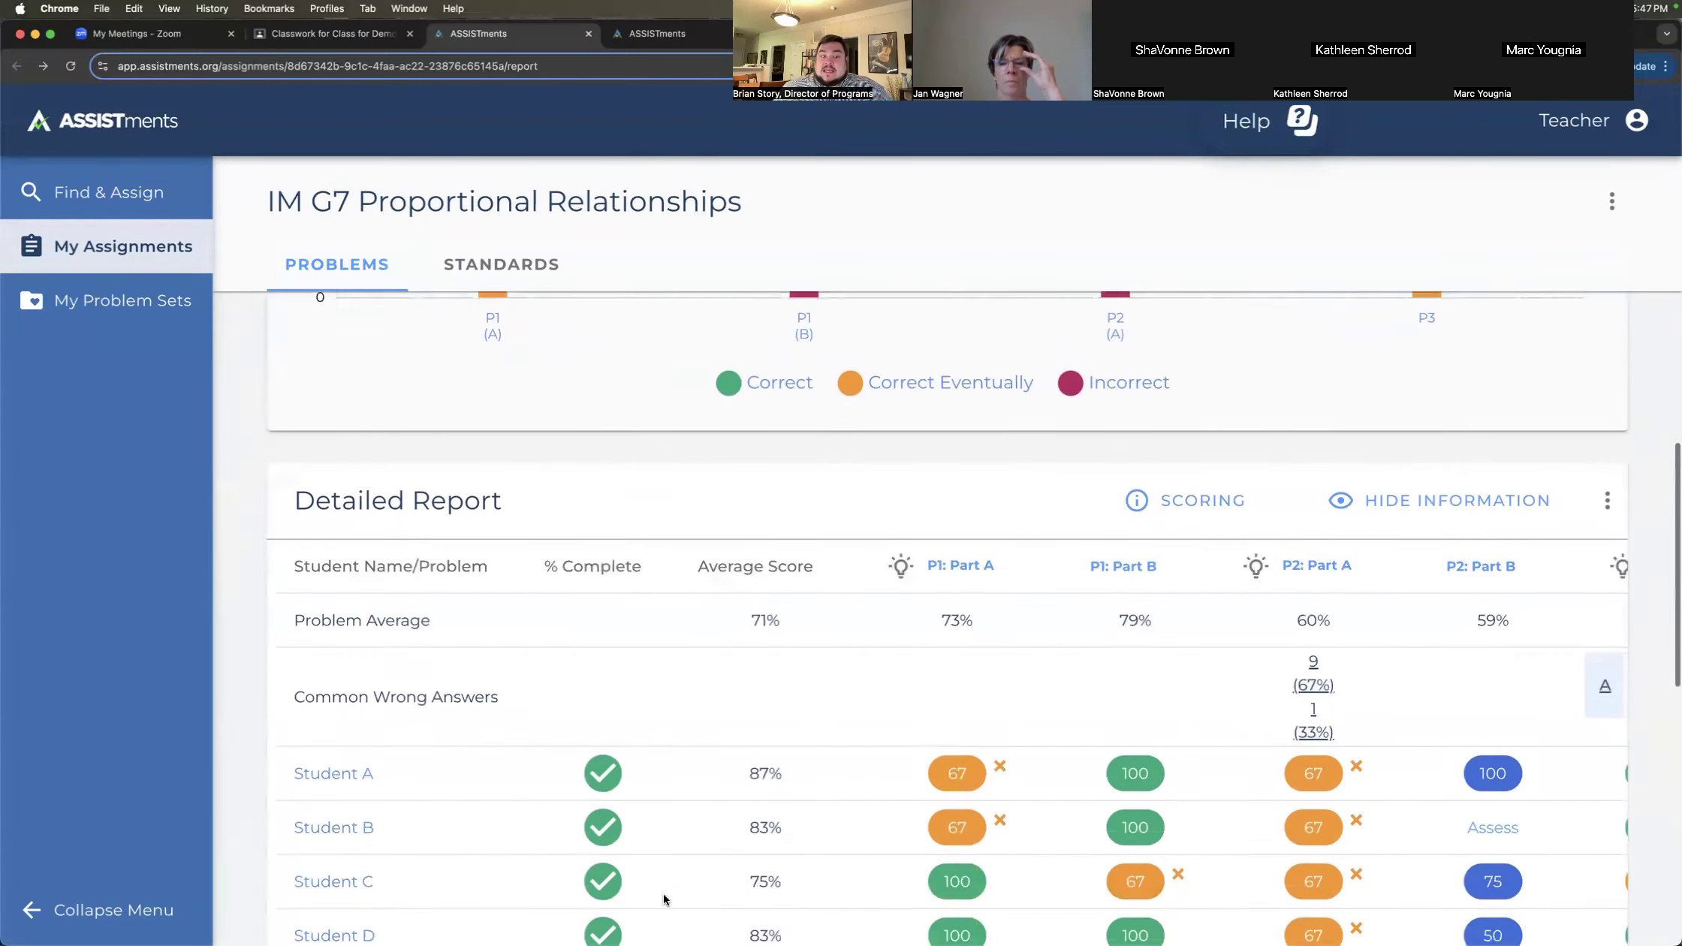
{"action": "left_click", "coordinate": [394, 505]}
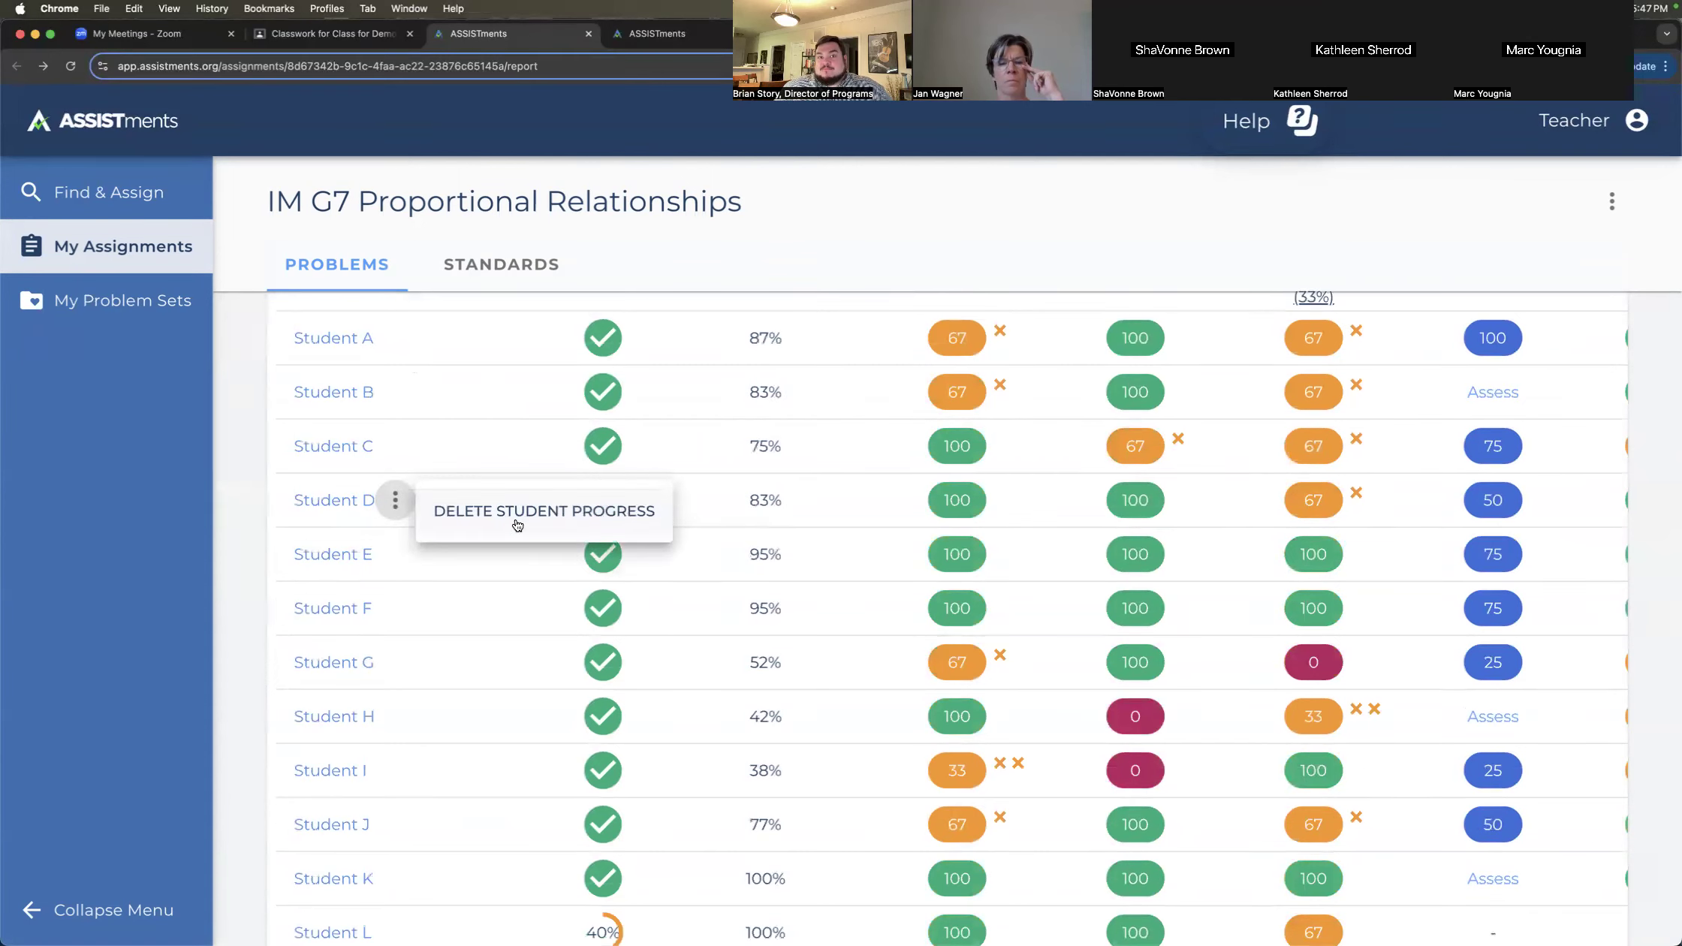
{"action": "left_click", "coordinate": [228, 480]}
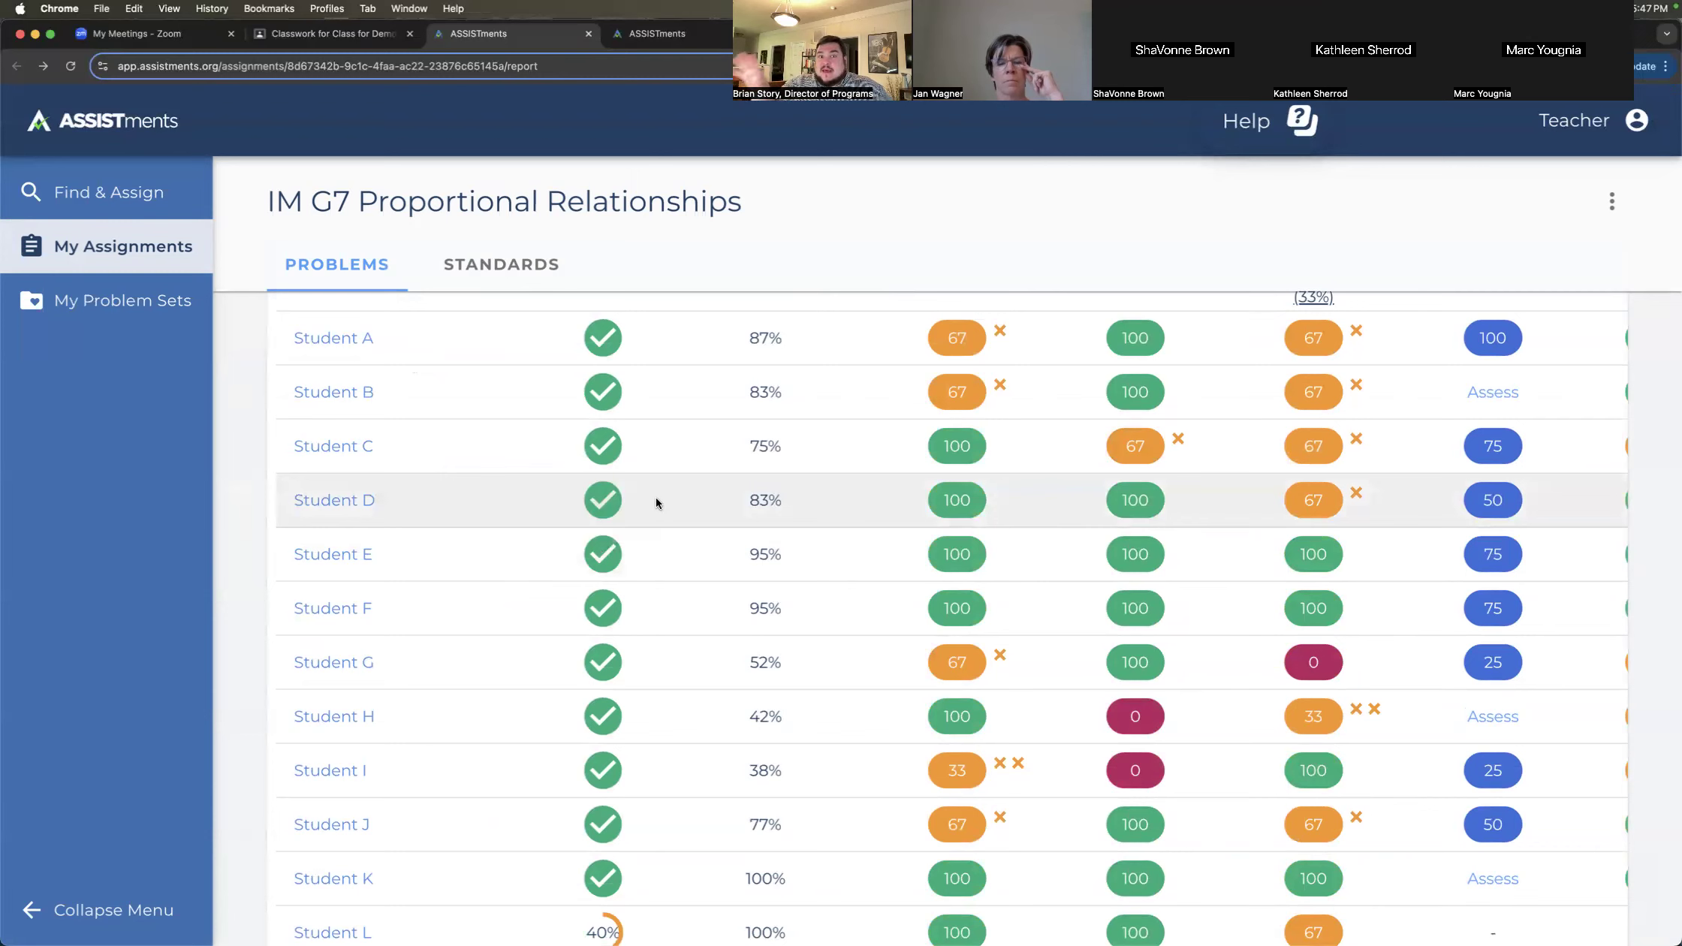
{"action": "scroll", "coordinate": [657, 499], "scroll_direction": "up", "scroll_amount": 10}
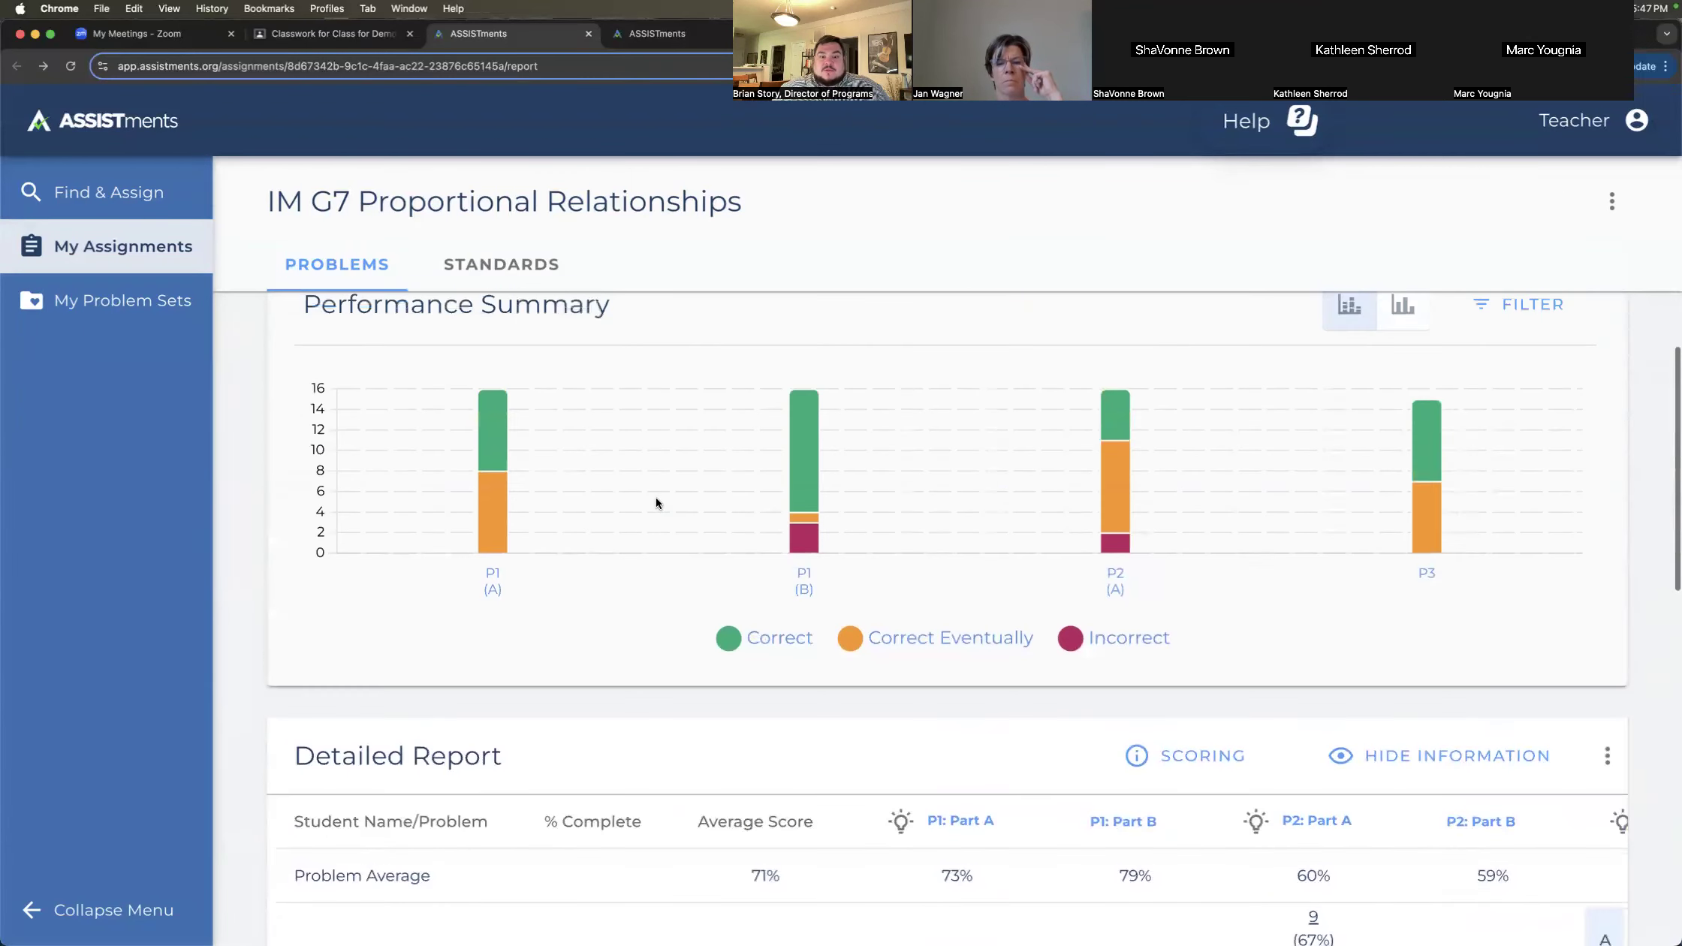
- Open the Standards Report for IM G7 Proportional Relationships and sort the students by standard 7.G.A.1 in descending order
{"action": "left_click", "coordinate": [512, 264]}
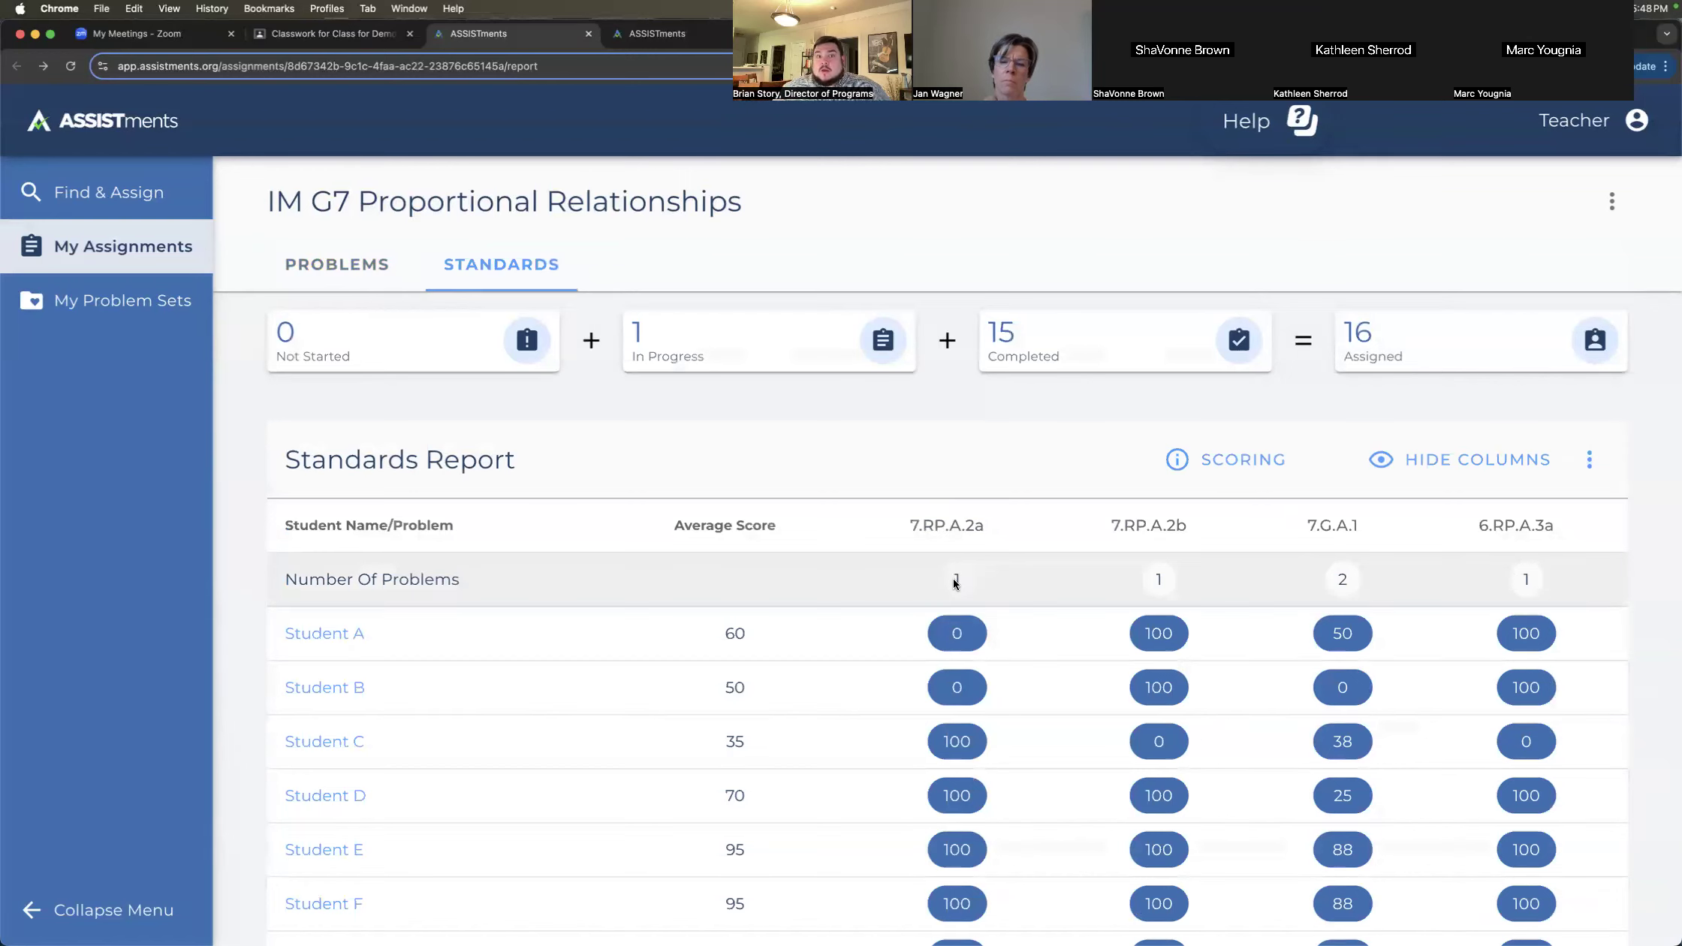
{"action": "scroll", "coordinate": [1065, 569], "scroll_direction": "down", "scroll_amount": 2}
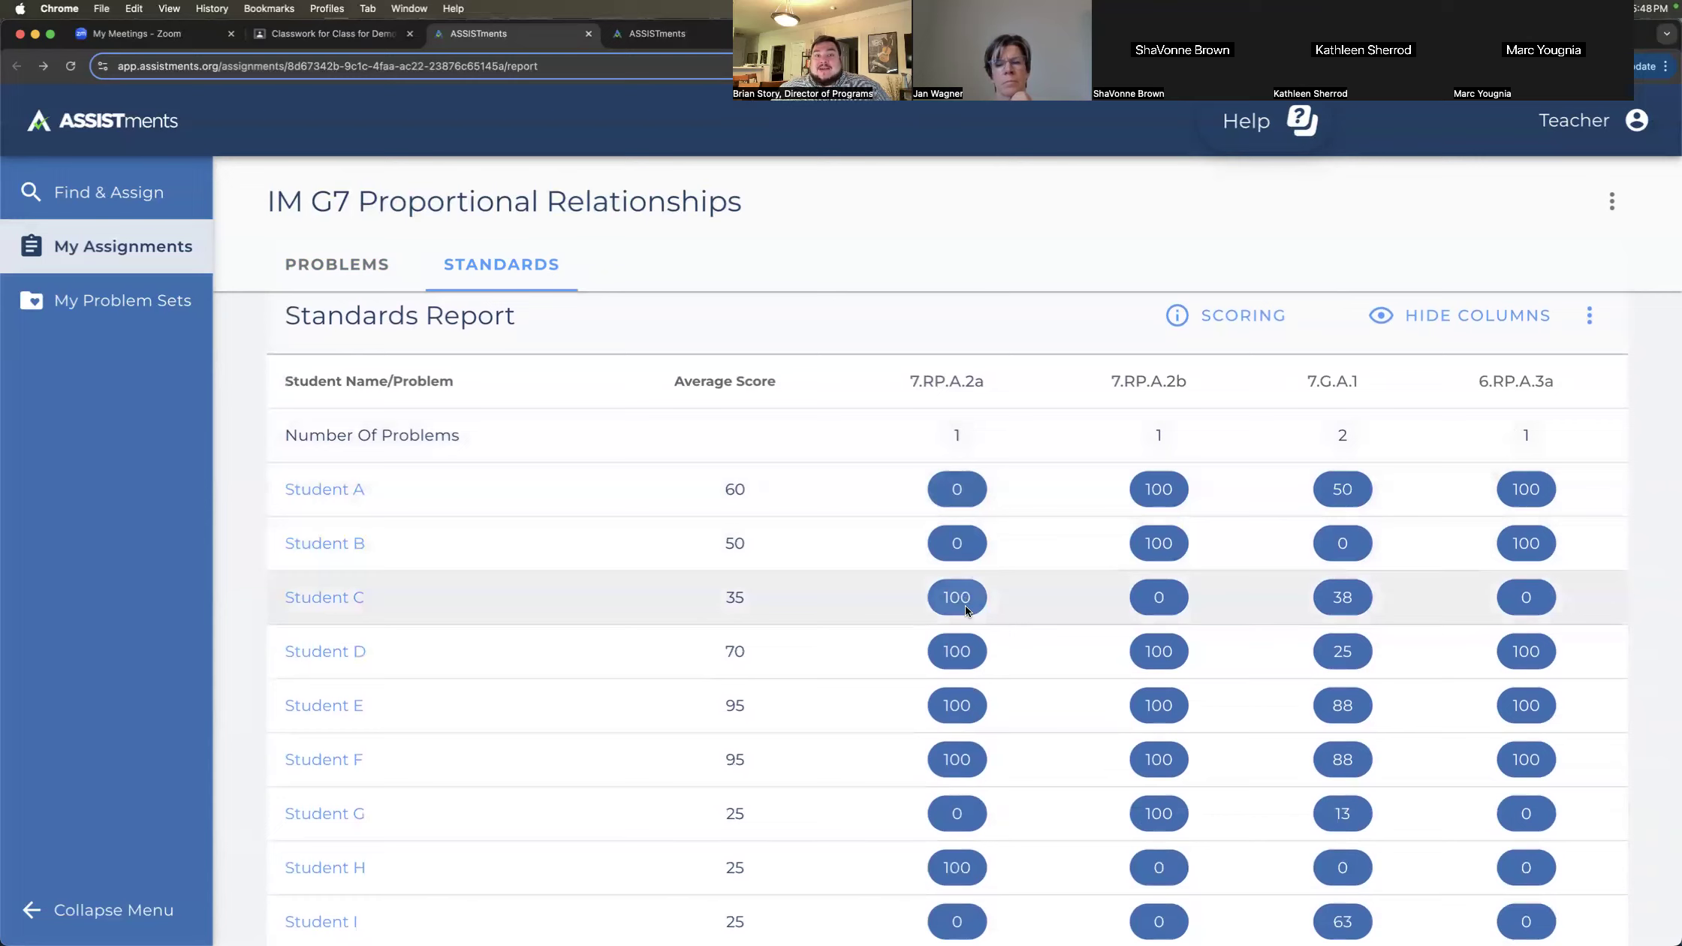
{"action": "scroll", "coordinate": [965, 606], "scroll_direction": "up", "scroll_amount": 1}
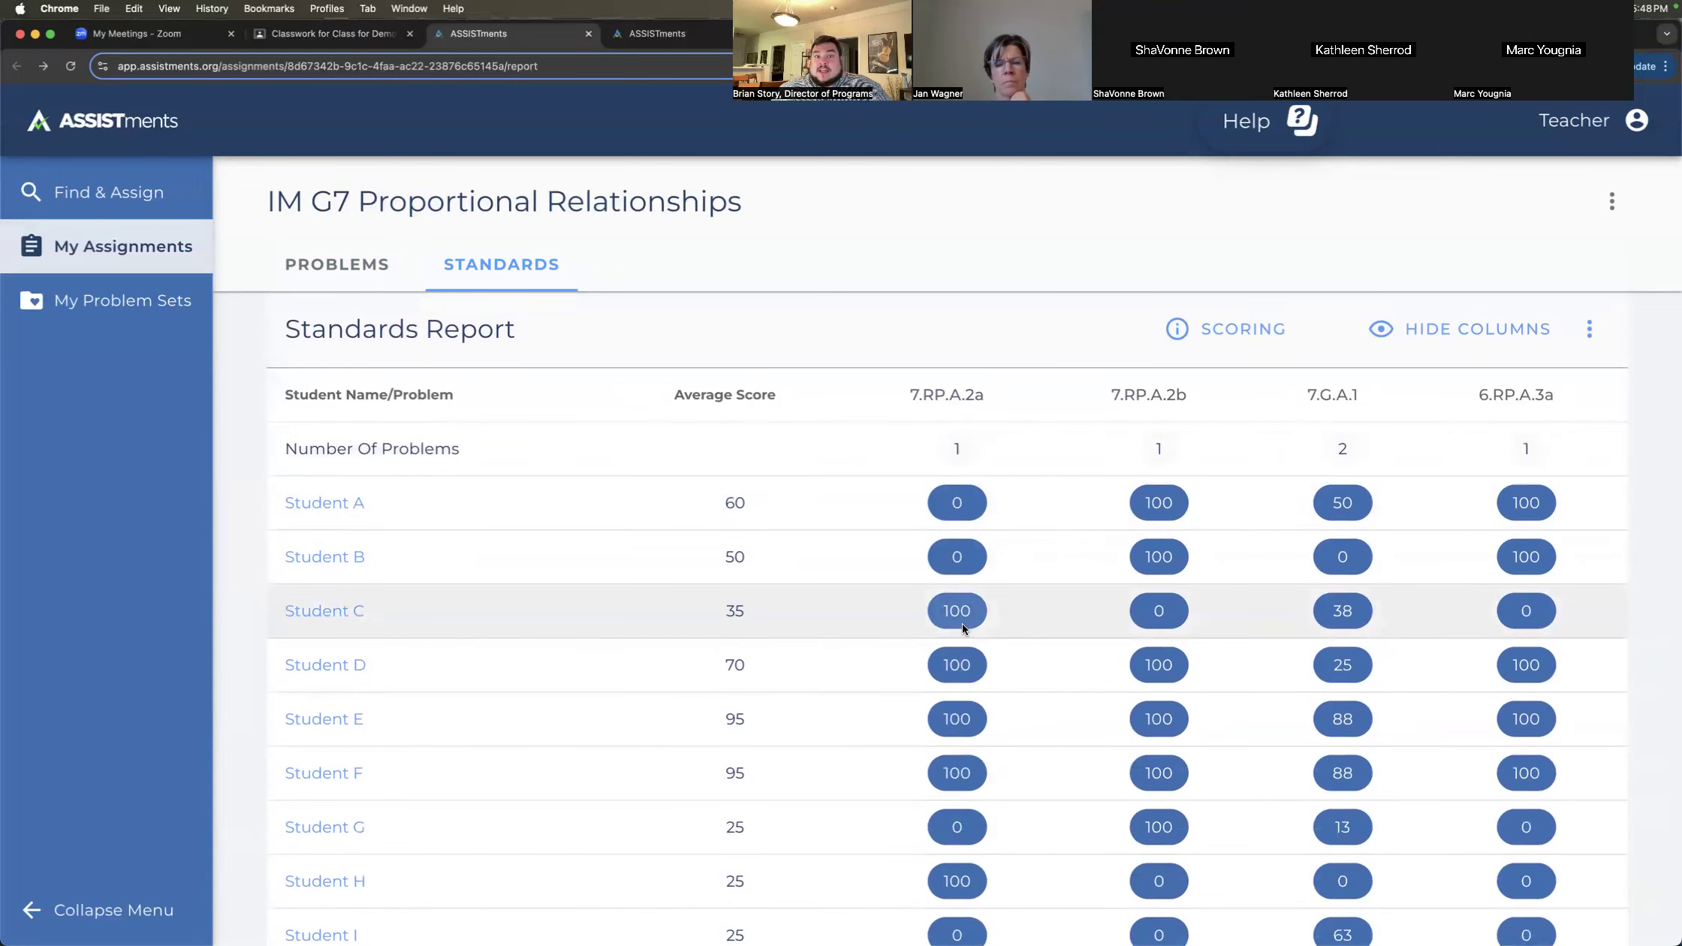
{"action": "scroll", "coordinate": [964, 624], "scroll_direction": "up", "scroll_amount": 1}
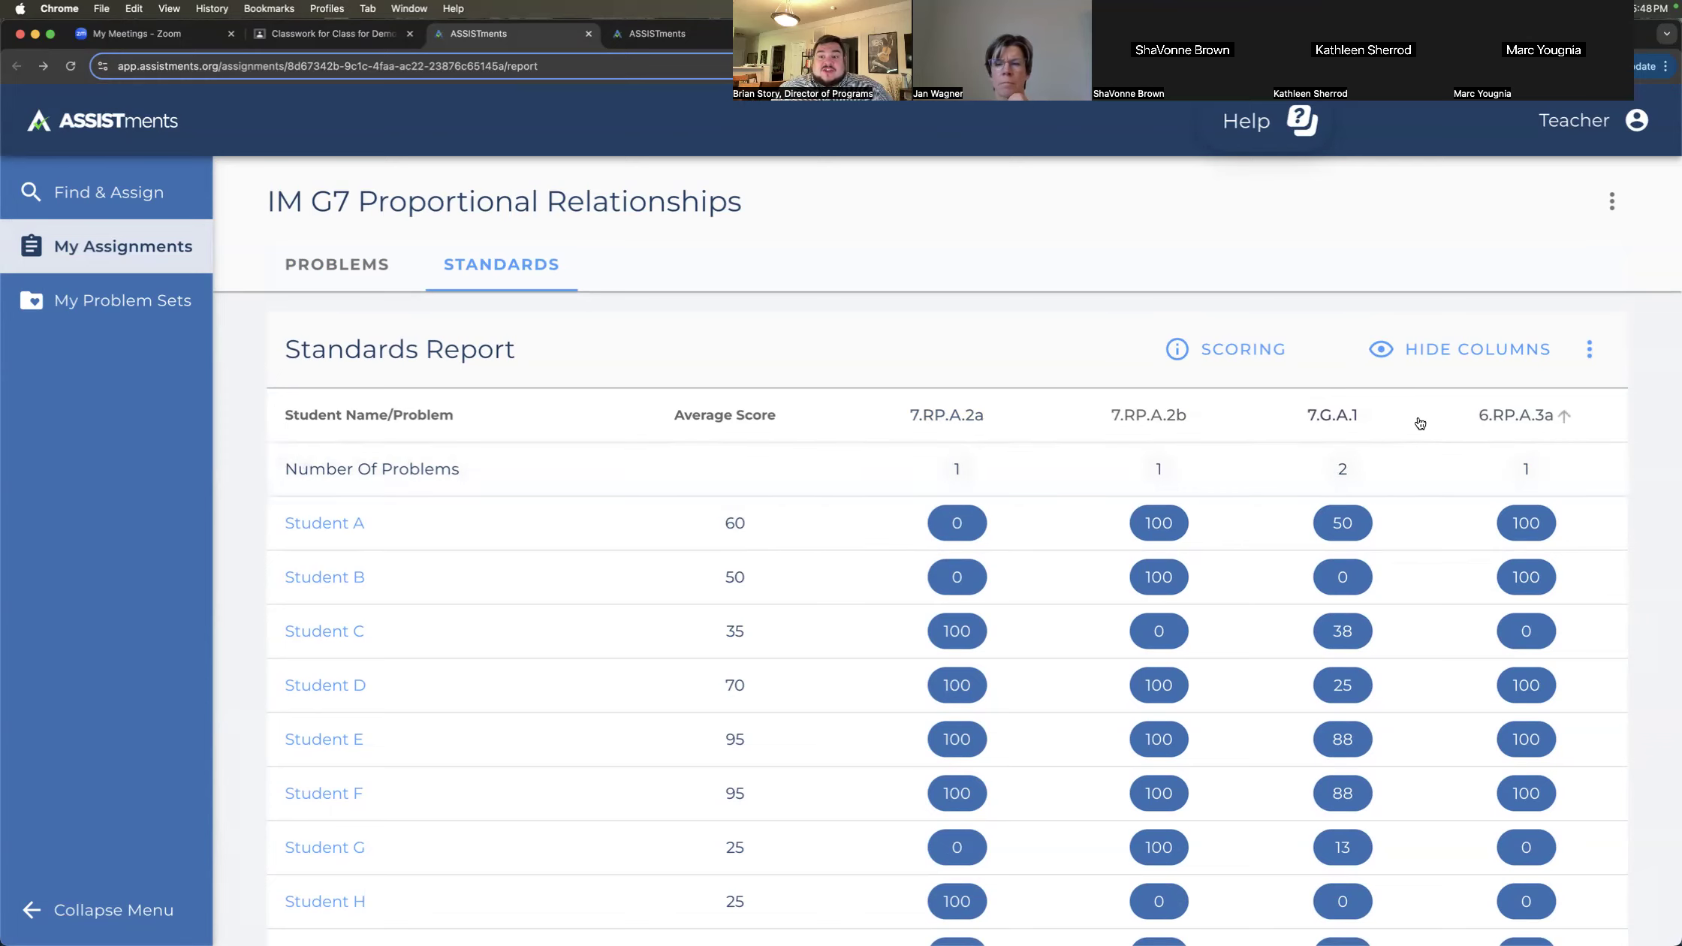
{"action": "left_click", "coordinate": [1372, 417]}
{"action": "left_click", "coordinate": [1371, 418]}
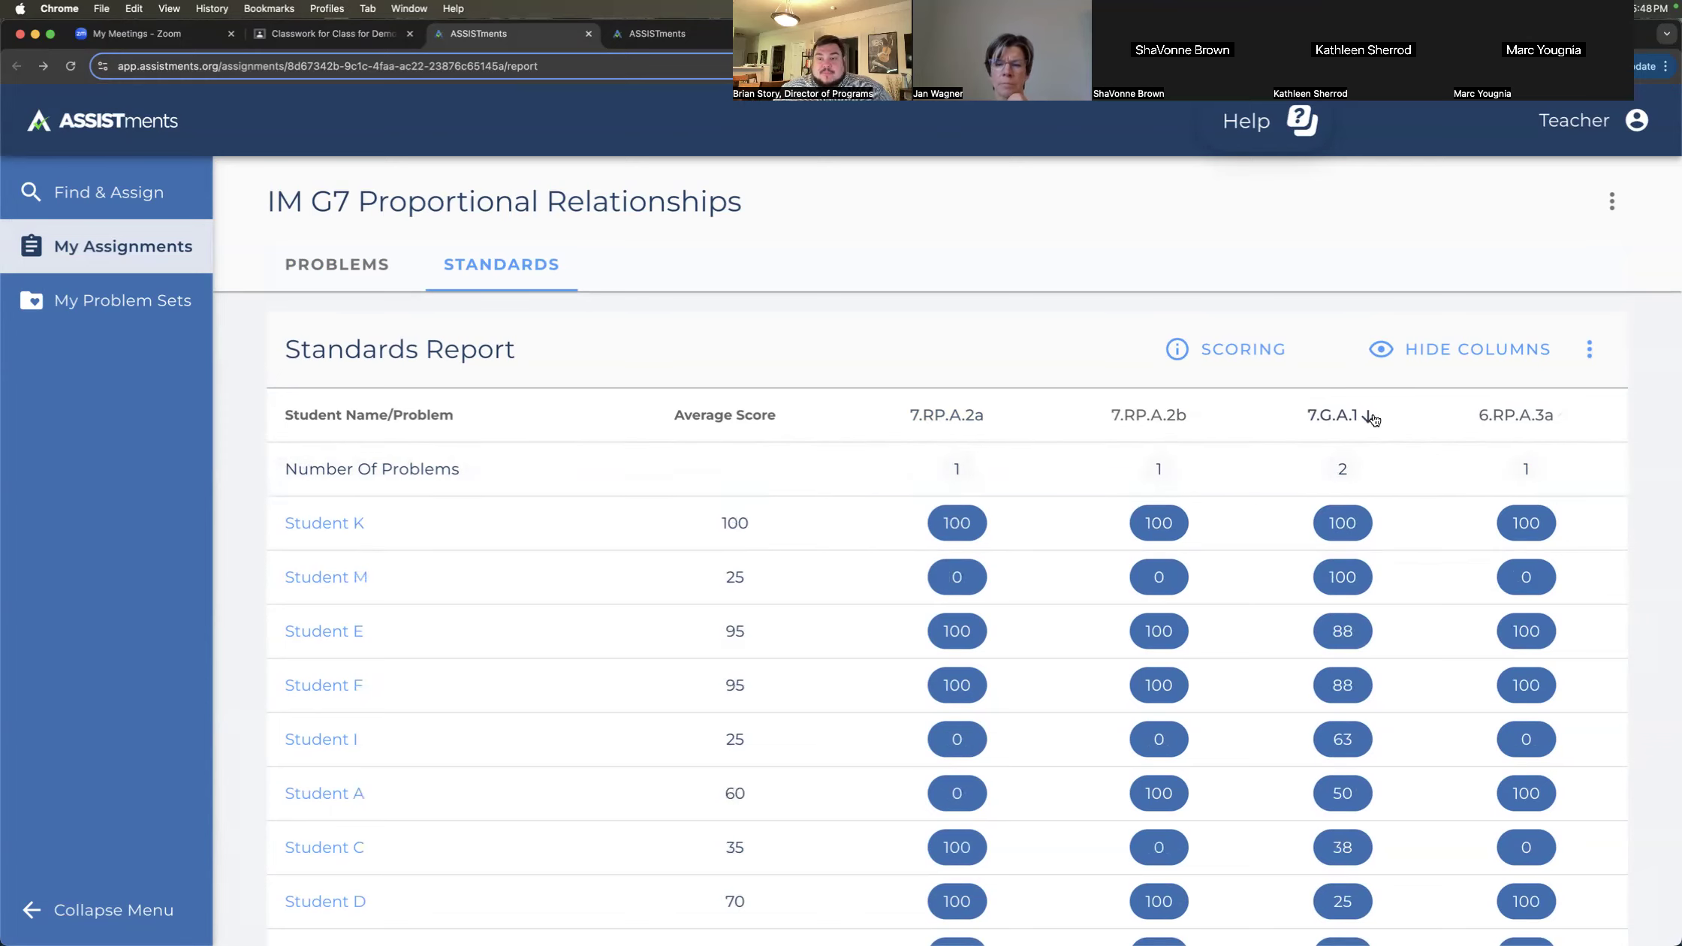
- Examine how students' scores are distributed for standard 7.G.A.1 across the whole Standards Report, and return to the Problems report
{"action": "scroll", "coordinate": [1407, 608], "scroll_direction": "down", "scroll_amount": 2}
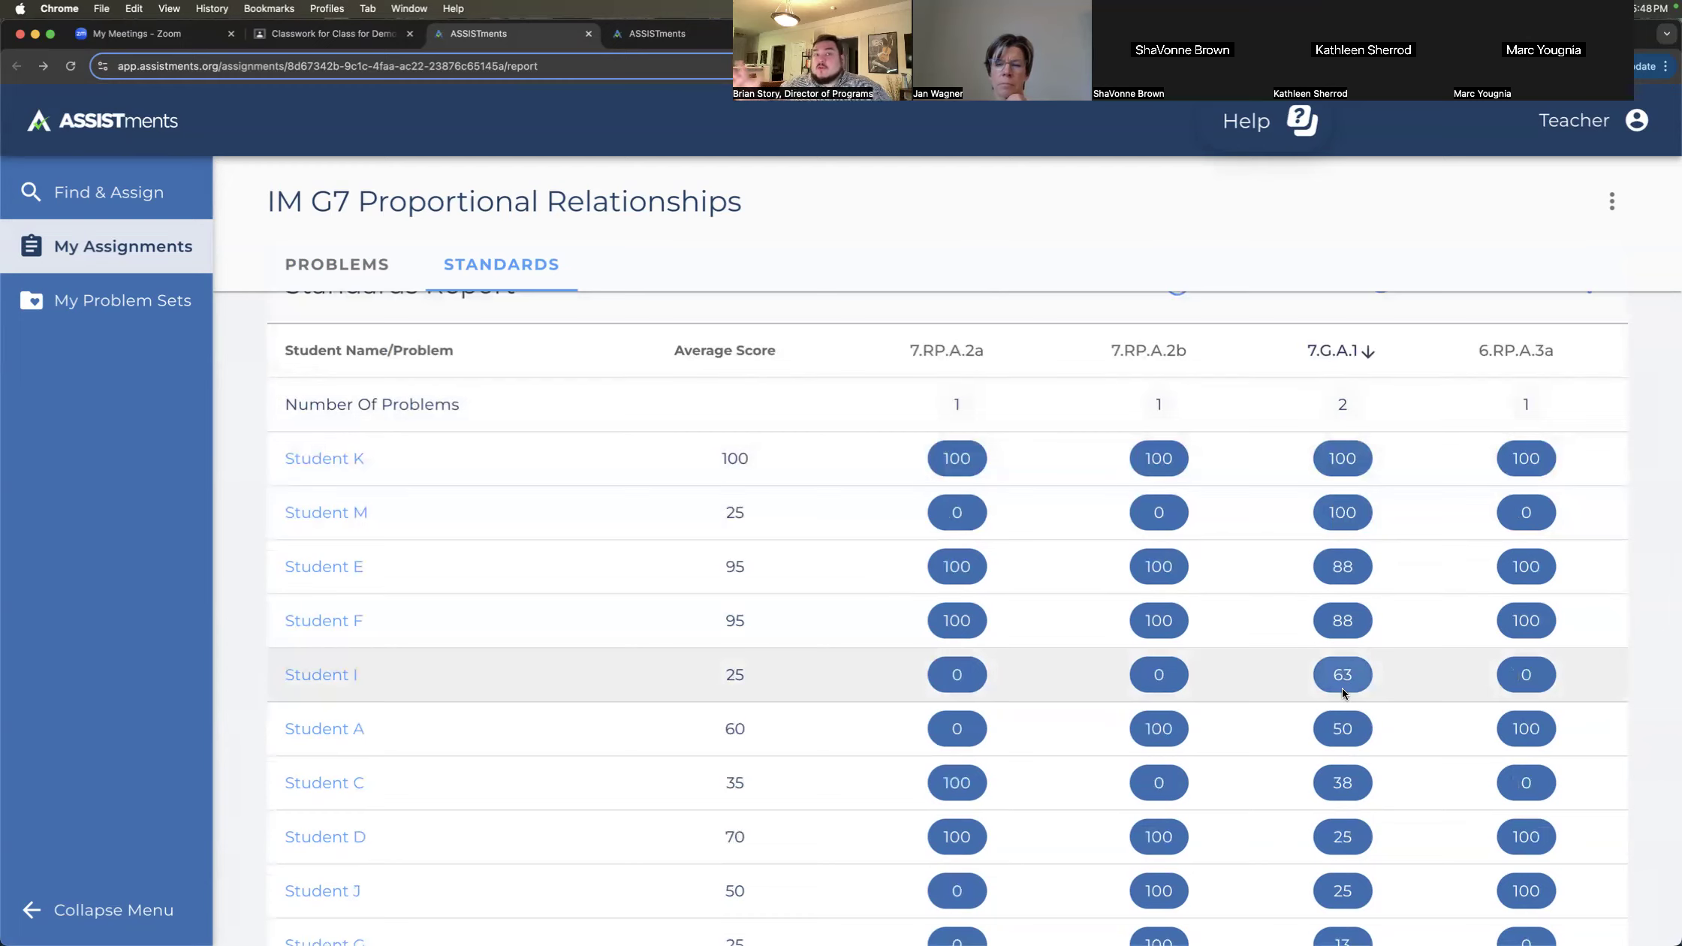
{"action": "scroll", "coordinate": [1342, 687], "scroll_direction": "down", "scroll_amount": 3}
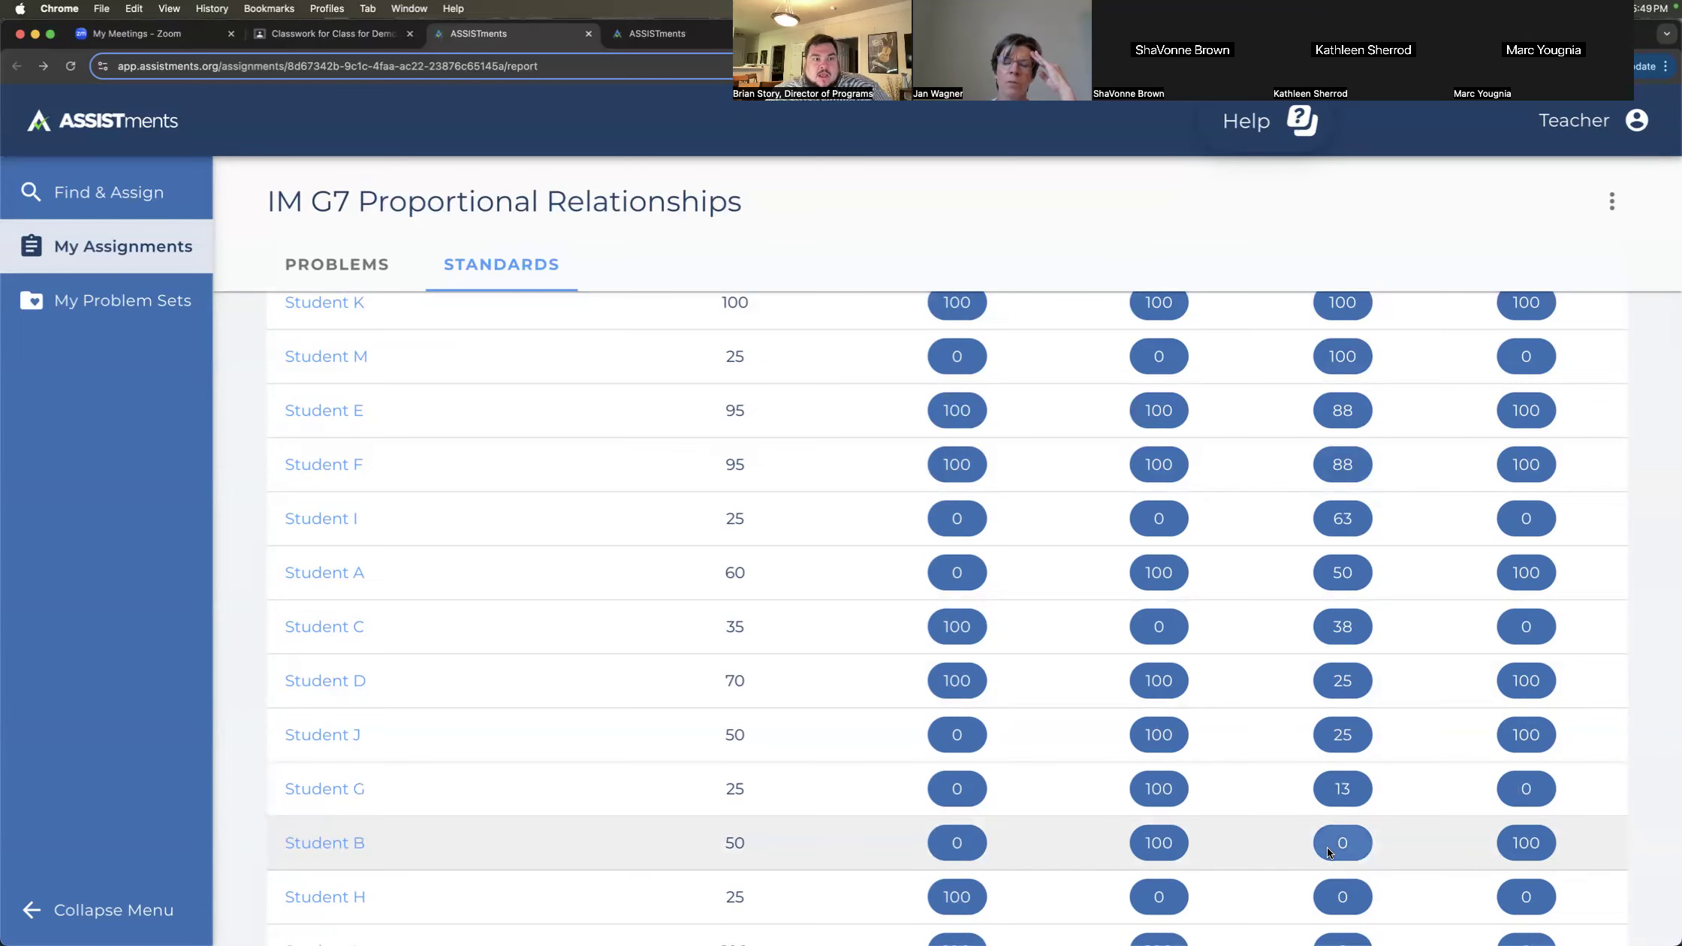
{"action": "scroll", "coordinate": [1328, 848], "scroll_direction": "up", "scroll_amount": 2}
{"action": "scroll", "coordinate": [1328, 848], "scroll_direction": "down", "scroll_amount": 5}
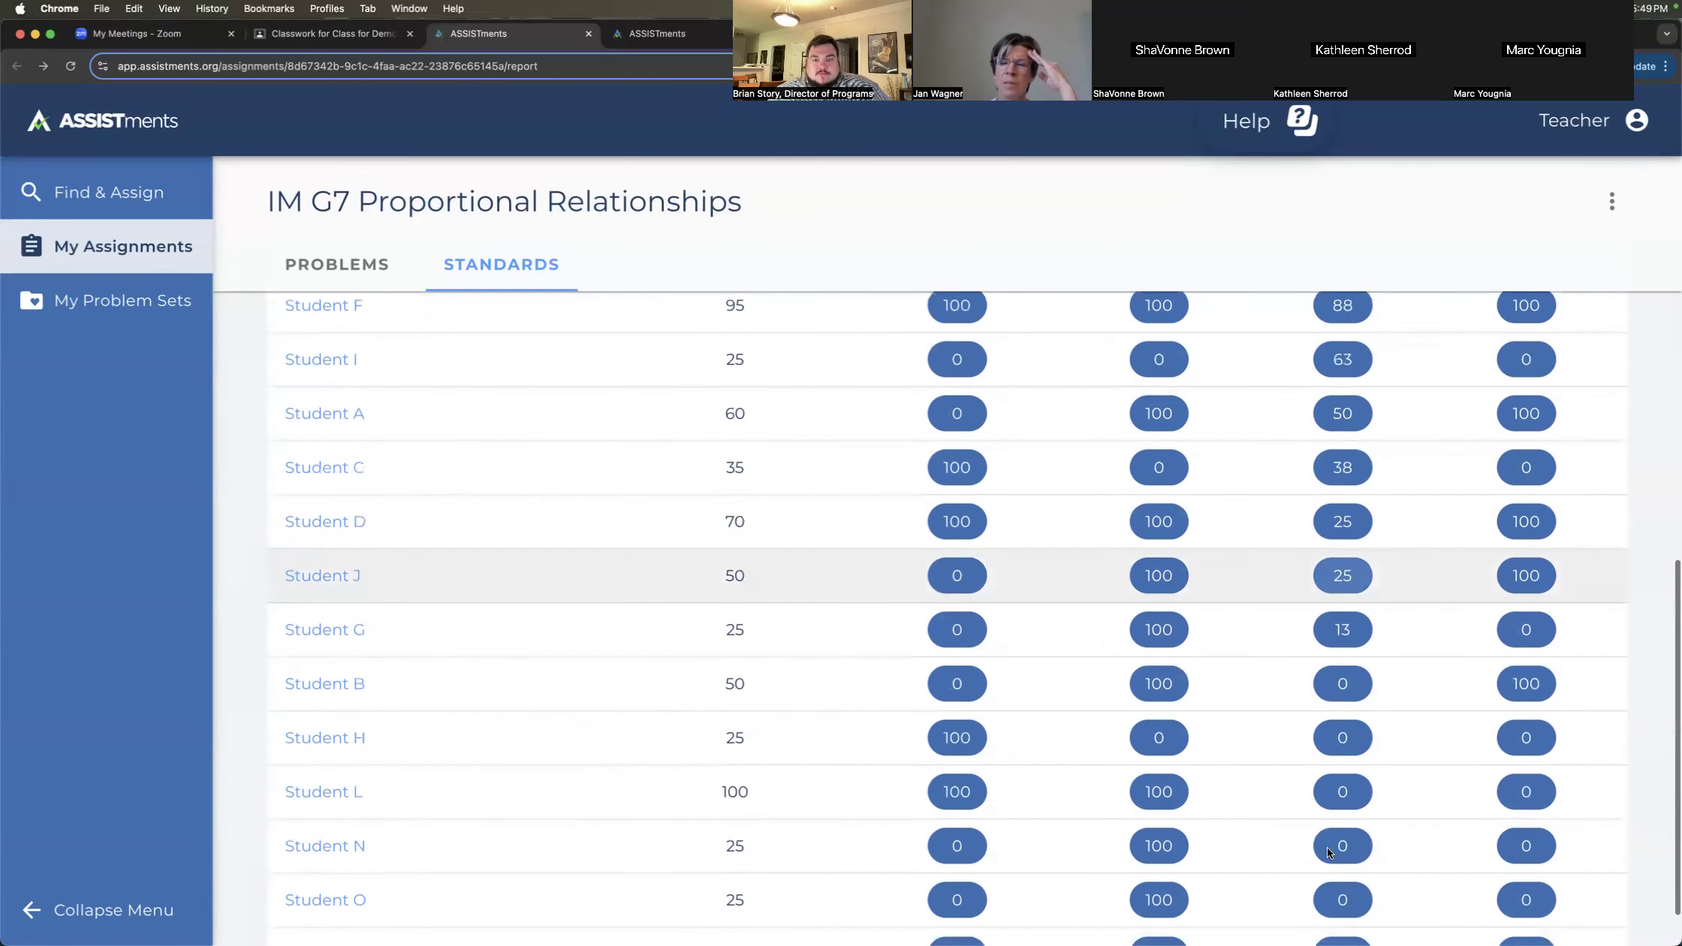
{"action": "scroll", "coordinate": [1328, 851], "scroll_direction": "down", "scroll_amount": 1}
{"action": "scroll", "coordinate": [1328, 851], "scroll_direction": "up", "scroll_amount": 5}
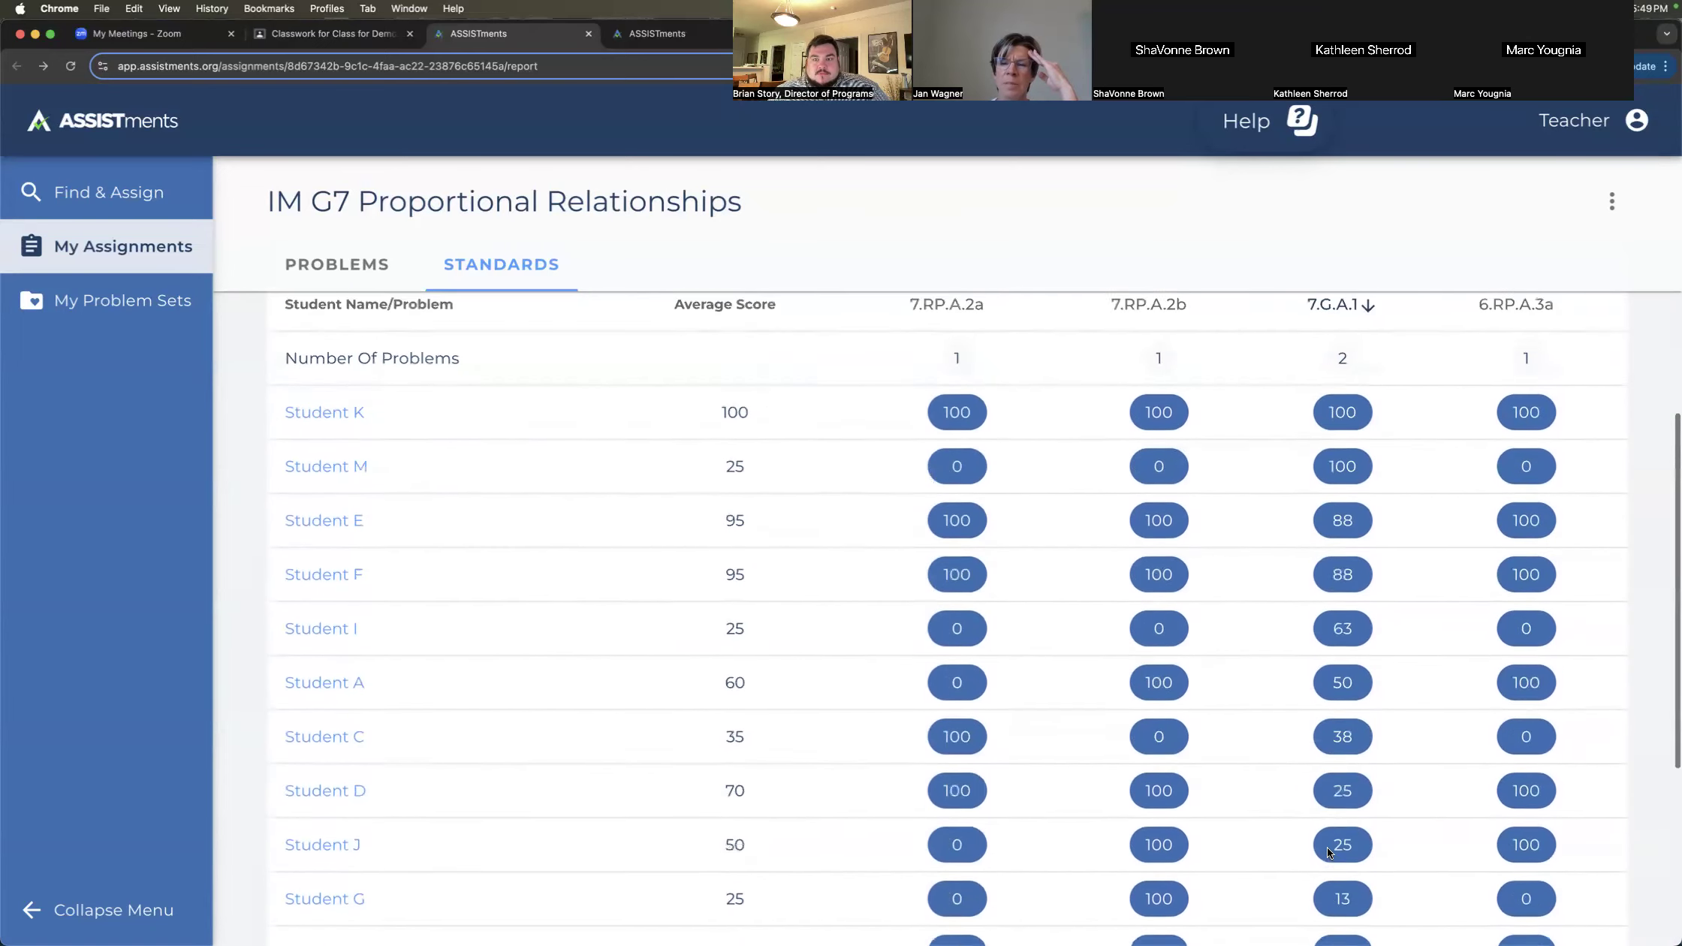
{"action": "scroll", "coordinate": [1328, 851], "scroll_direction": "up", "scroll_amount": 2}
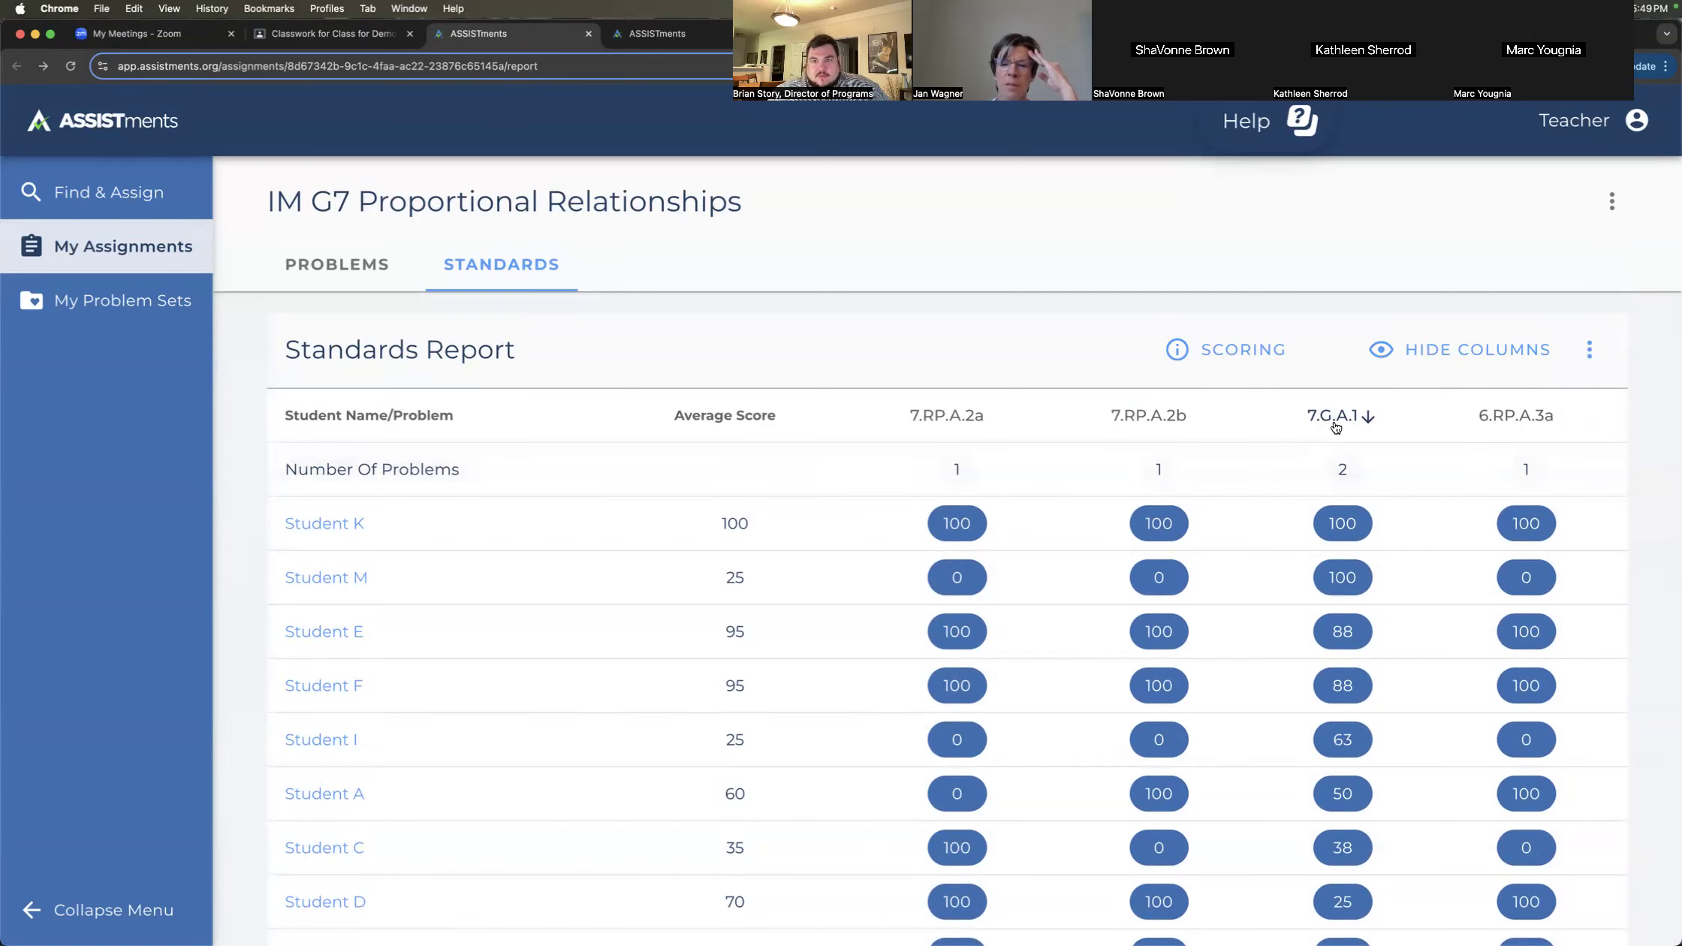
{"action": "scroll", "coordinate": [1348, 507], "scroll_direction": "down", "scroll_amount": 2}
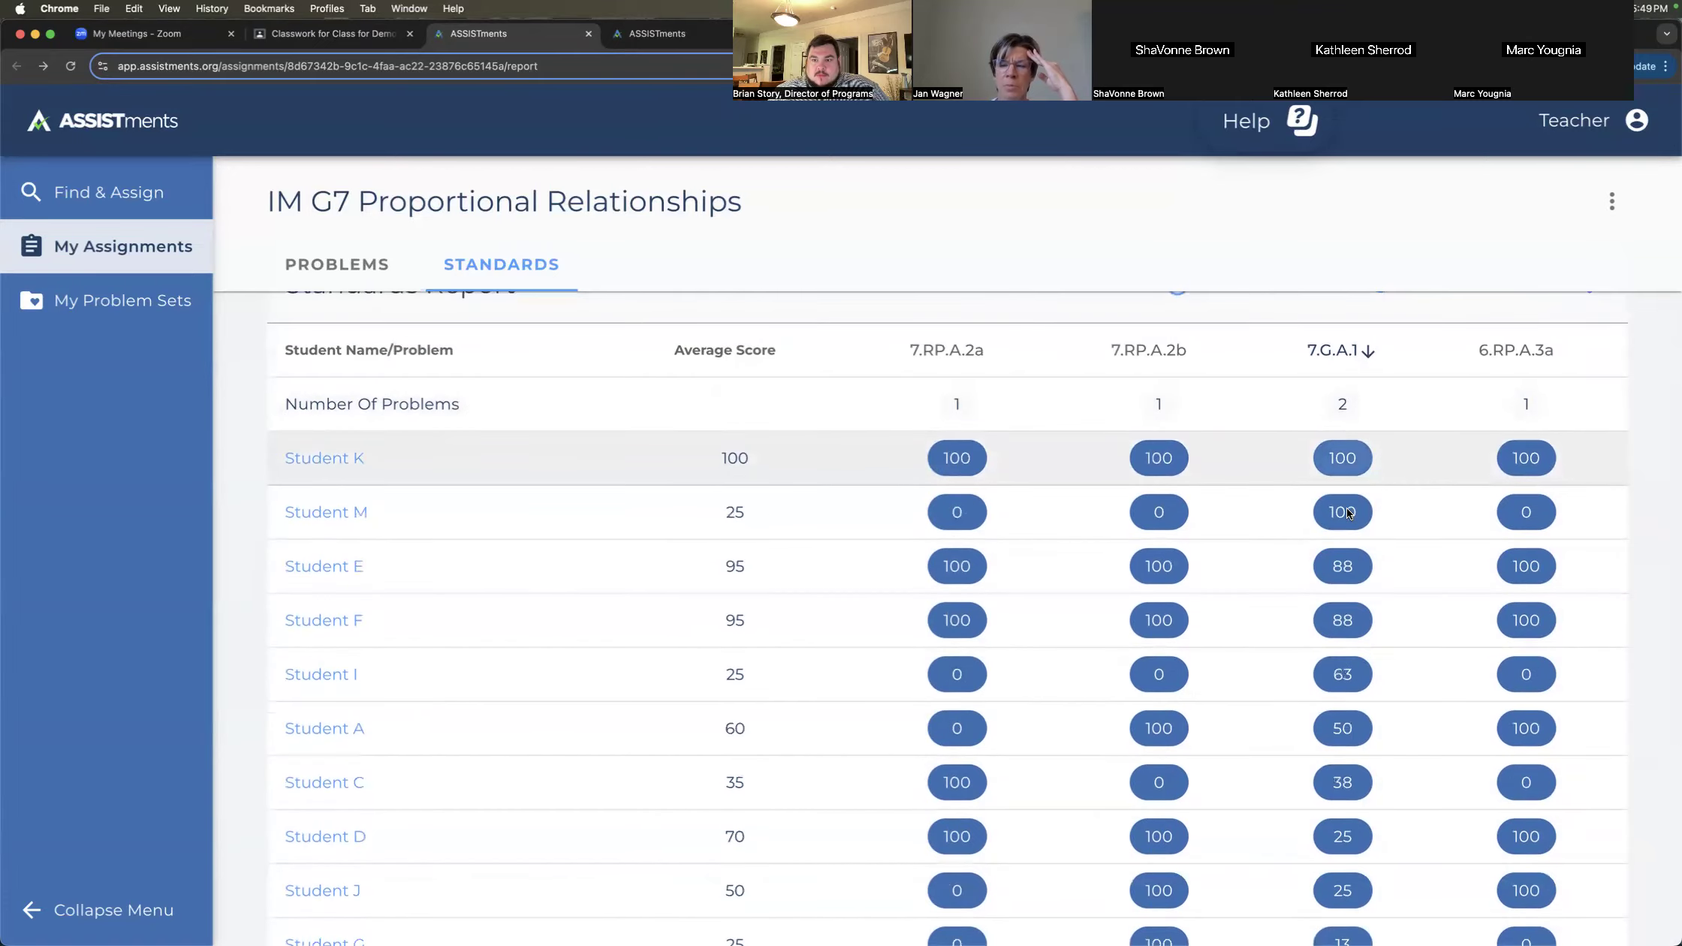
{"action": "scroll", "coordinate": [1348, 508], "scroll_direction": "down", "scroll_amount": 2}
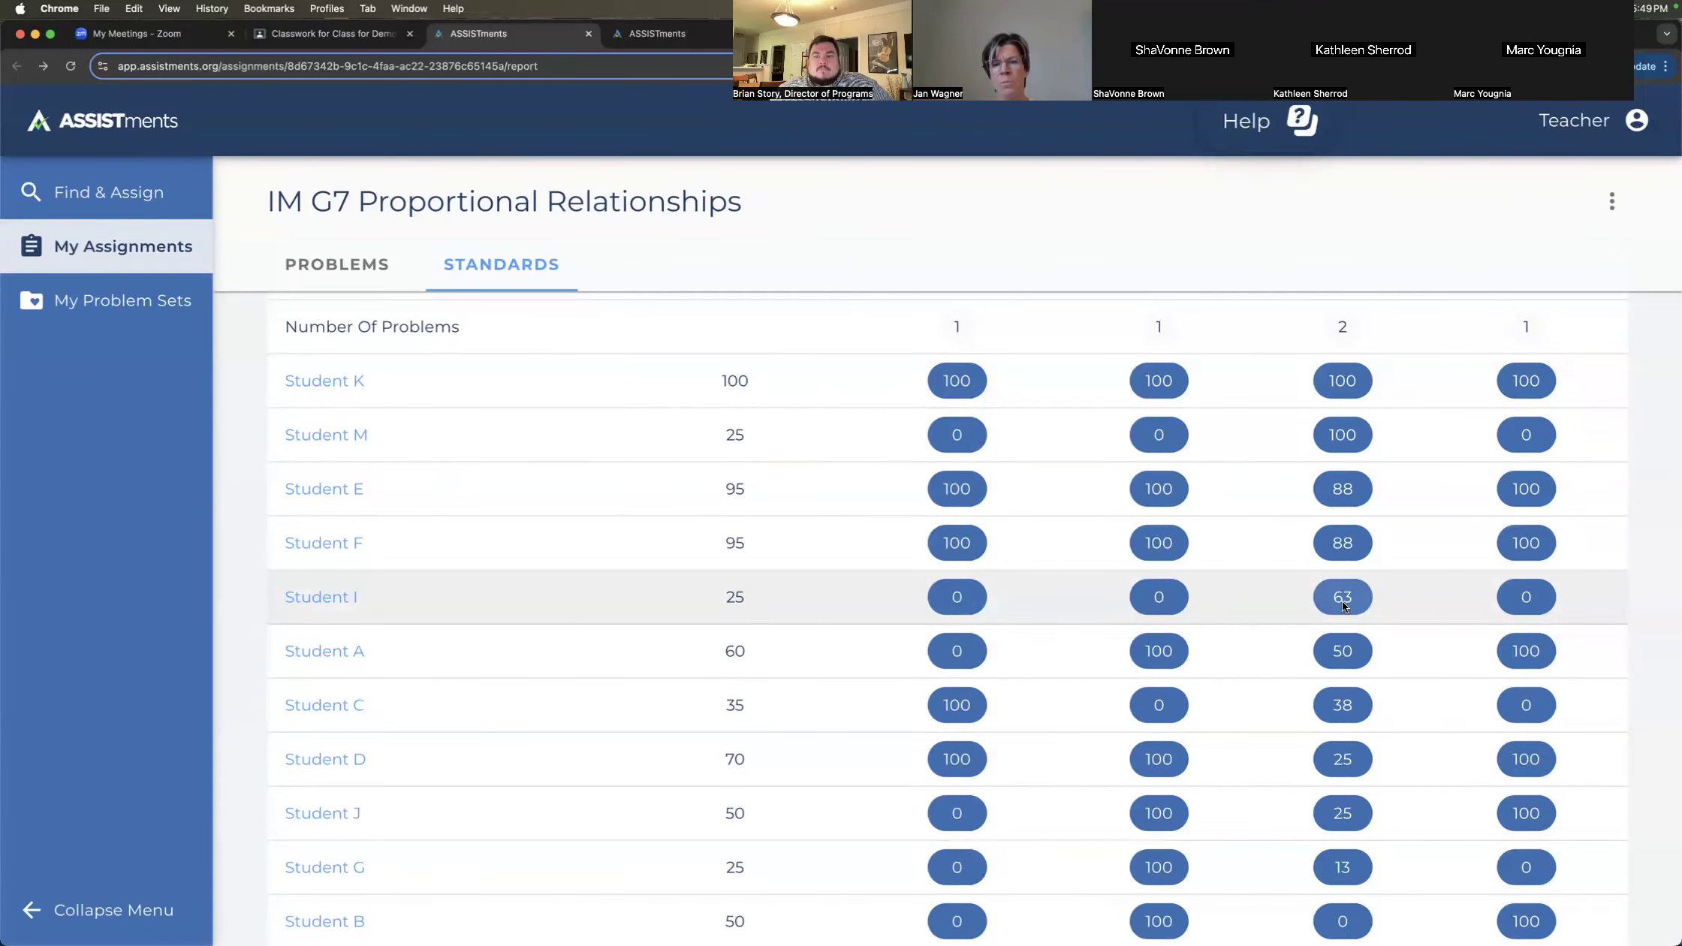
{"action": "scroll", "coordinate": [1355, 561], "scroll_direction": "up", "scroll_amount": 1}
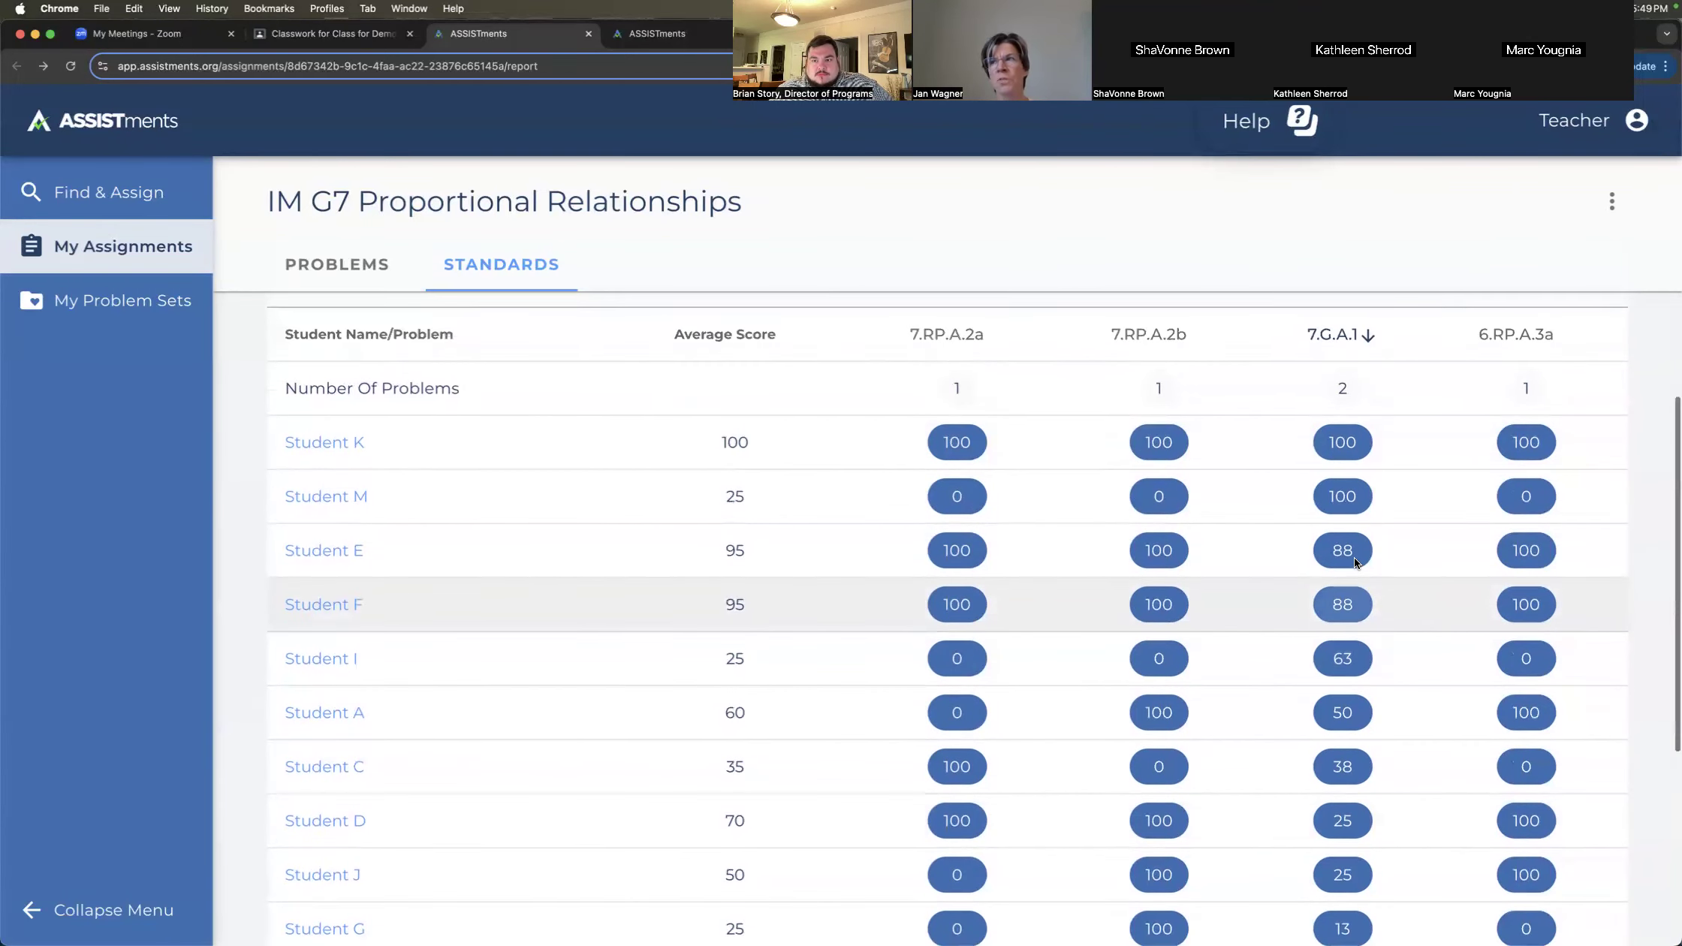
{"action": "scroll", "coordinate": [1206, 304], "scroll_direction": "up", "scroll_amount": 2}
{"action": "scroll", "coordinate": [1207, 309], "scroll_direction": "up", "scroll_amount": 2}
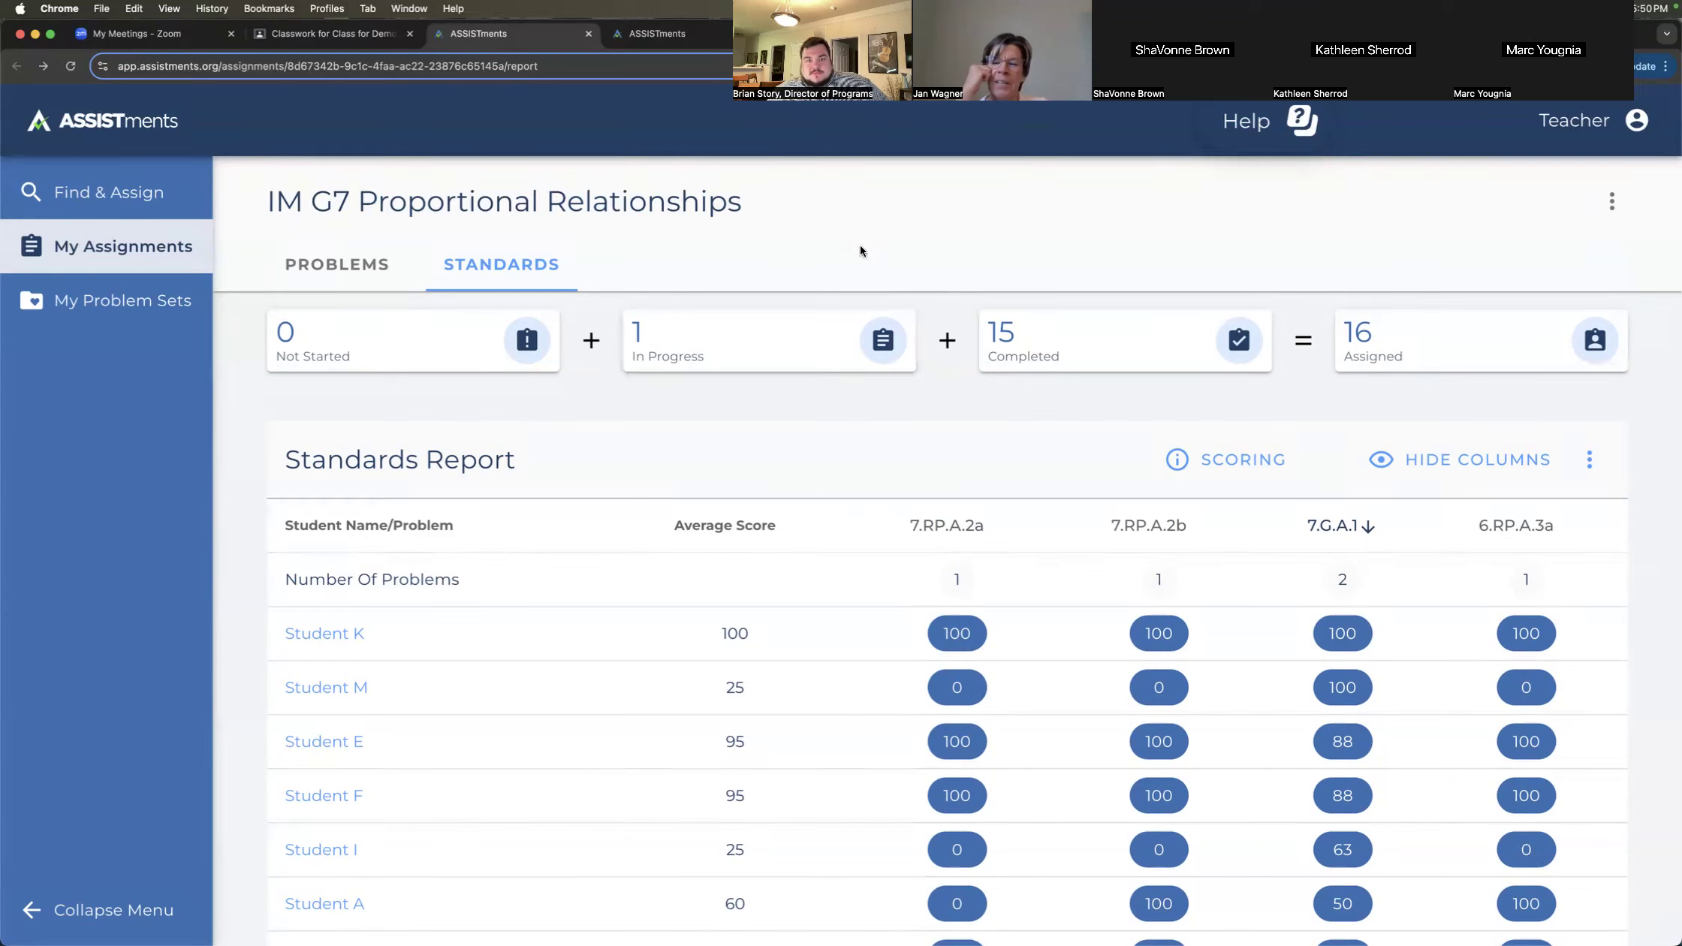
{"action": "left_click", "coordinate": [357, 275]}
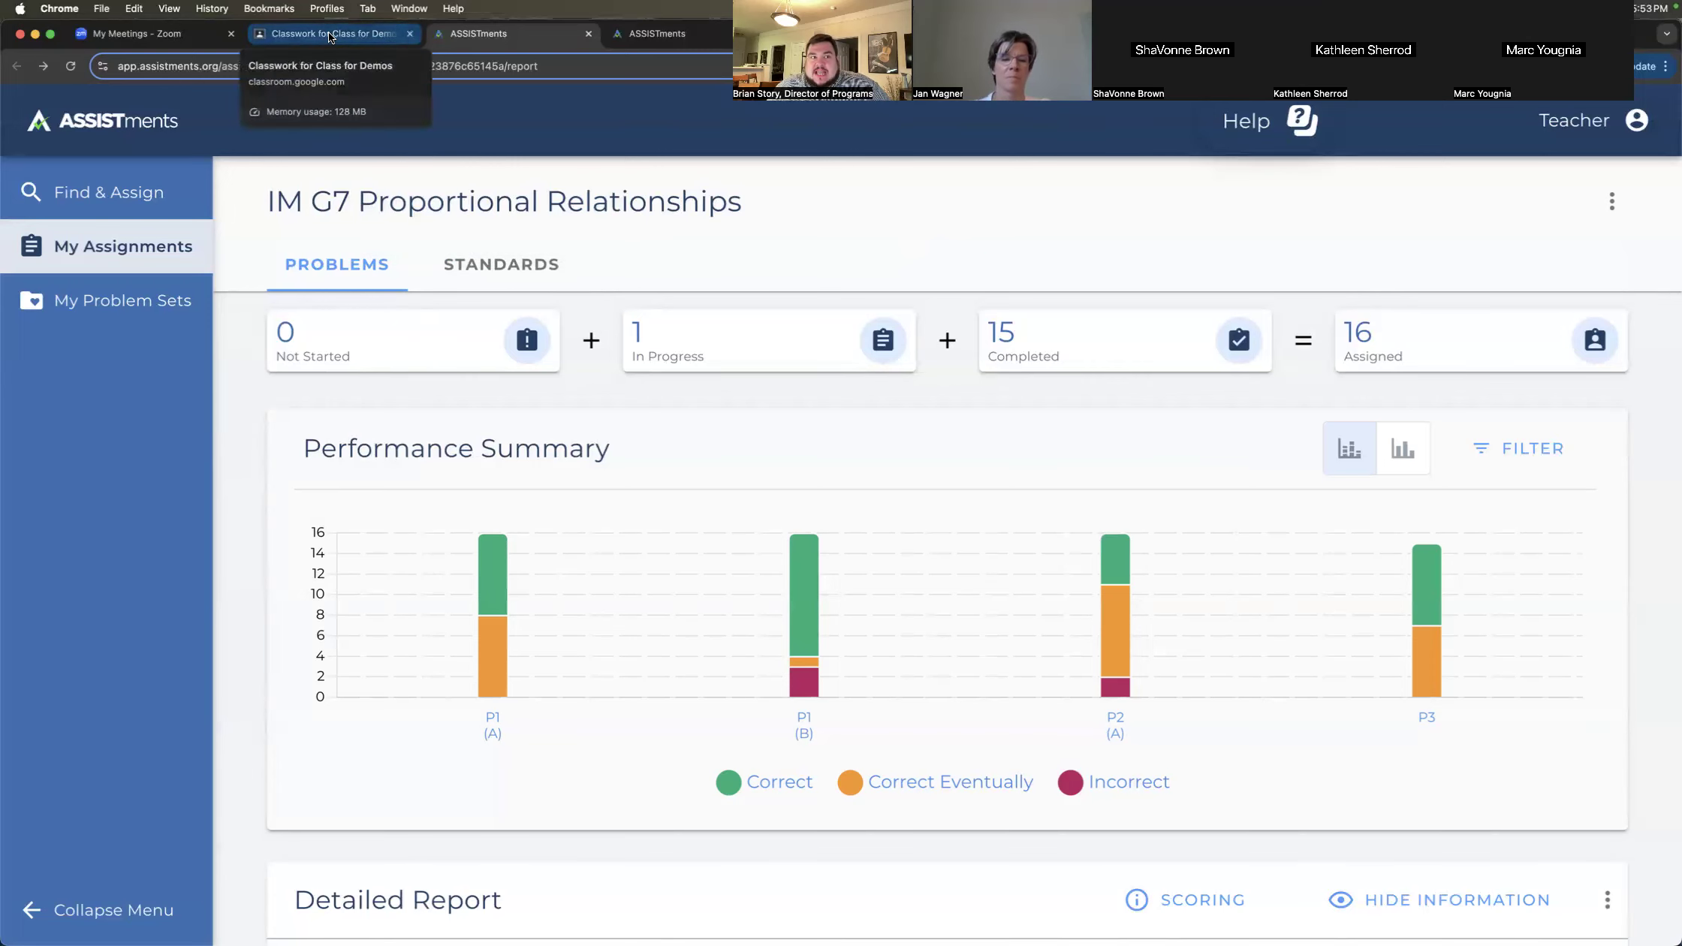
- Switch to the workshop slideshow and advance from the Agenda slide to the Your Quick Feedback slide
{"action": "key", "text": "ctrl+Right"}
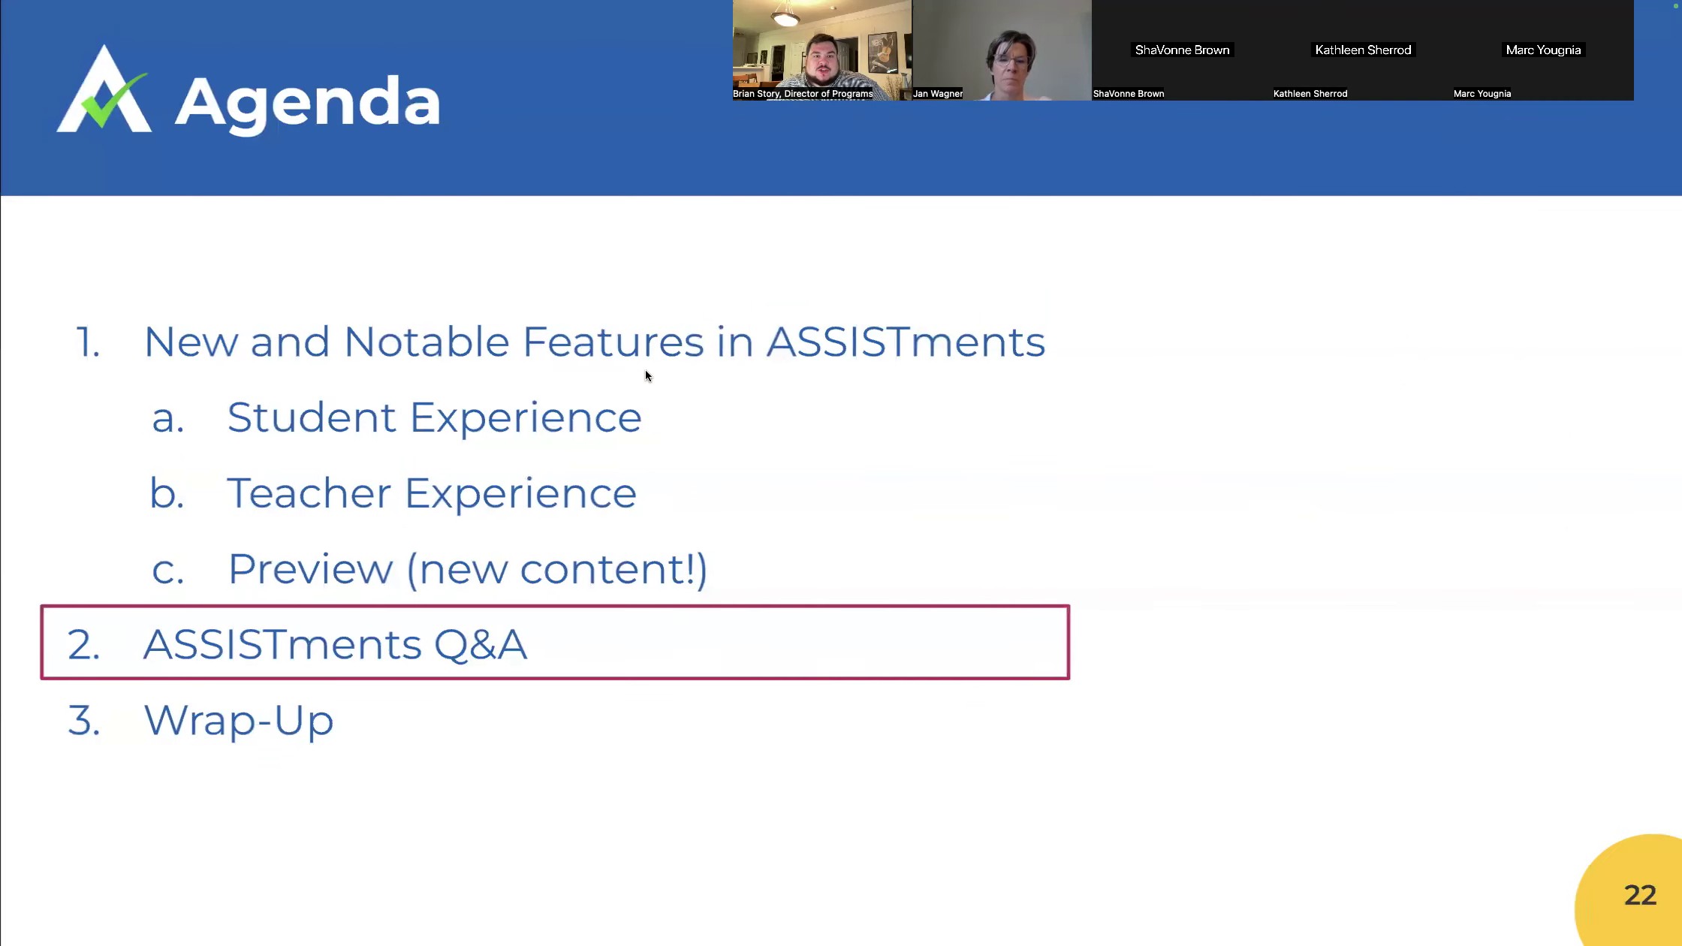
{"action": "left_click", "coordinate": [945, 733]}
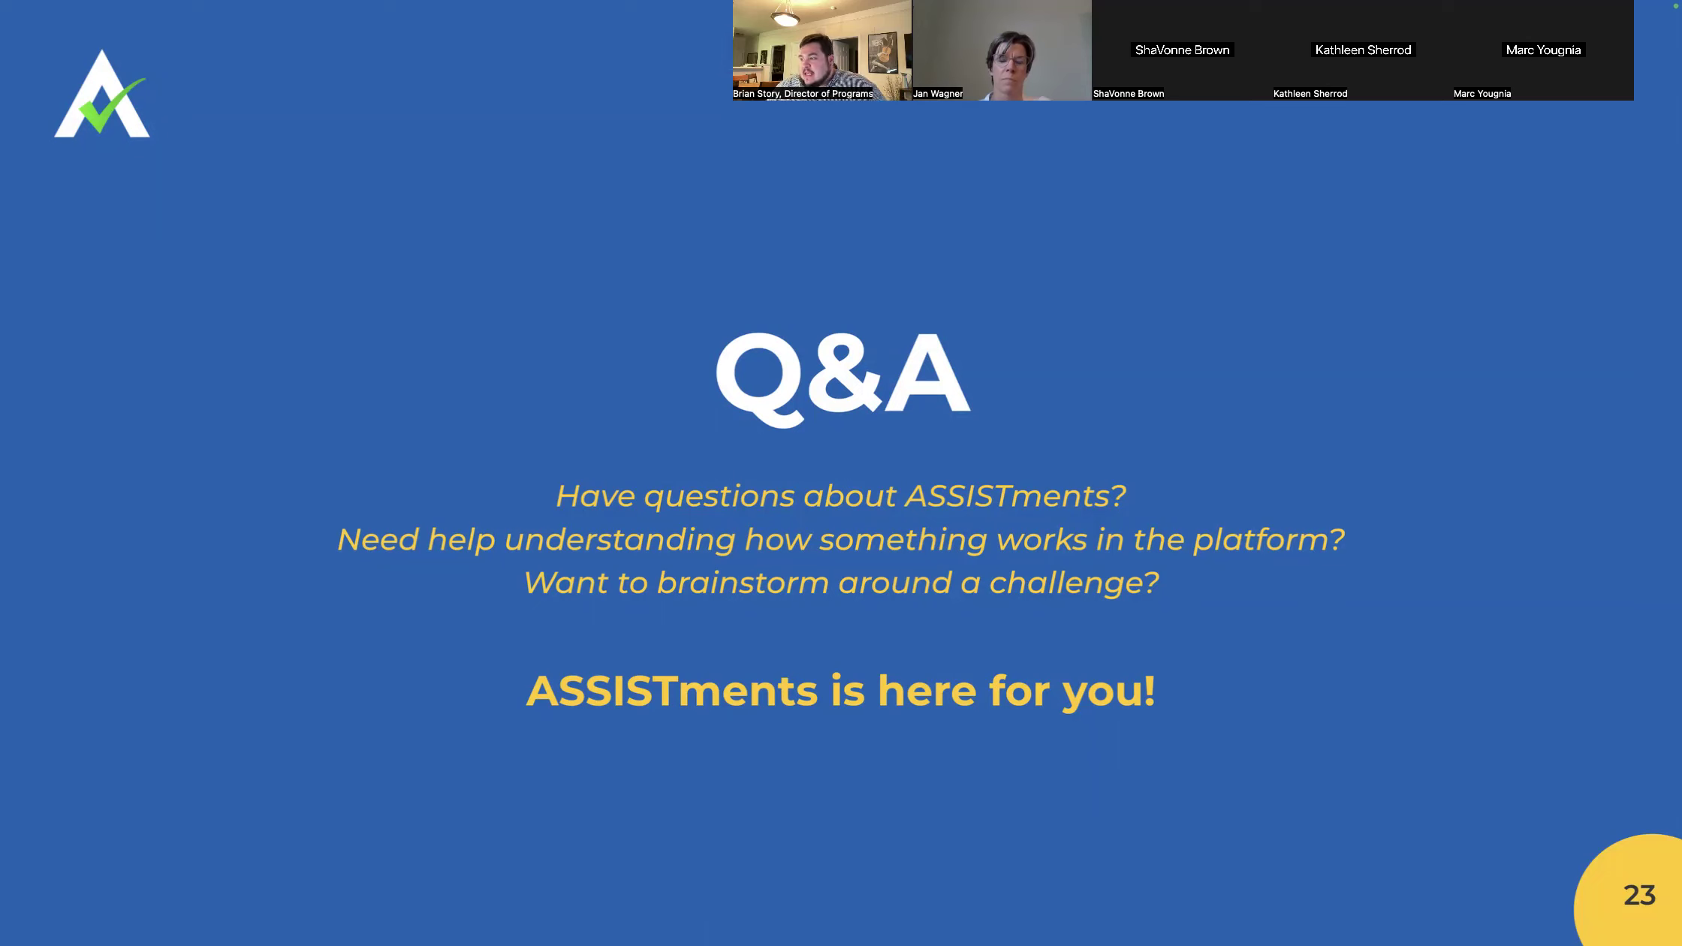
{"action": "left_click", "coordinate": [423, 472]}
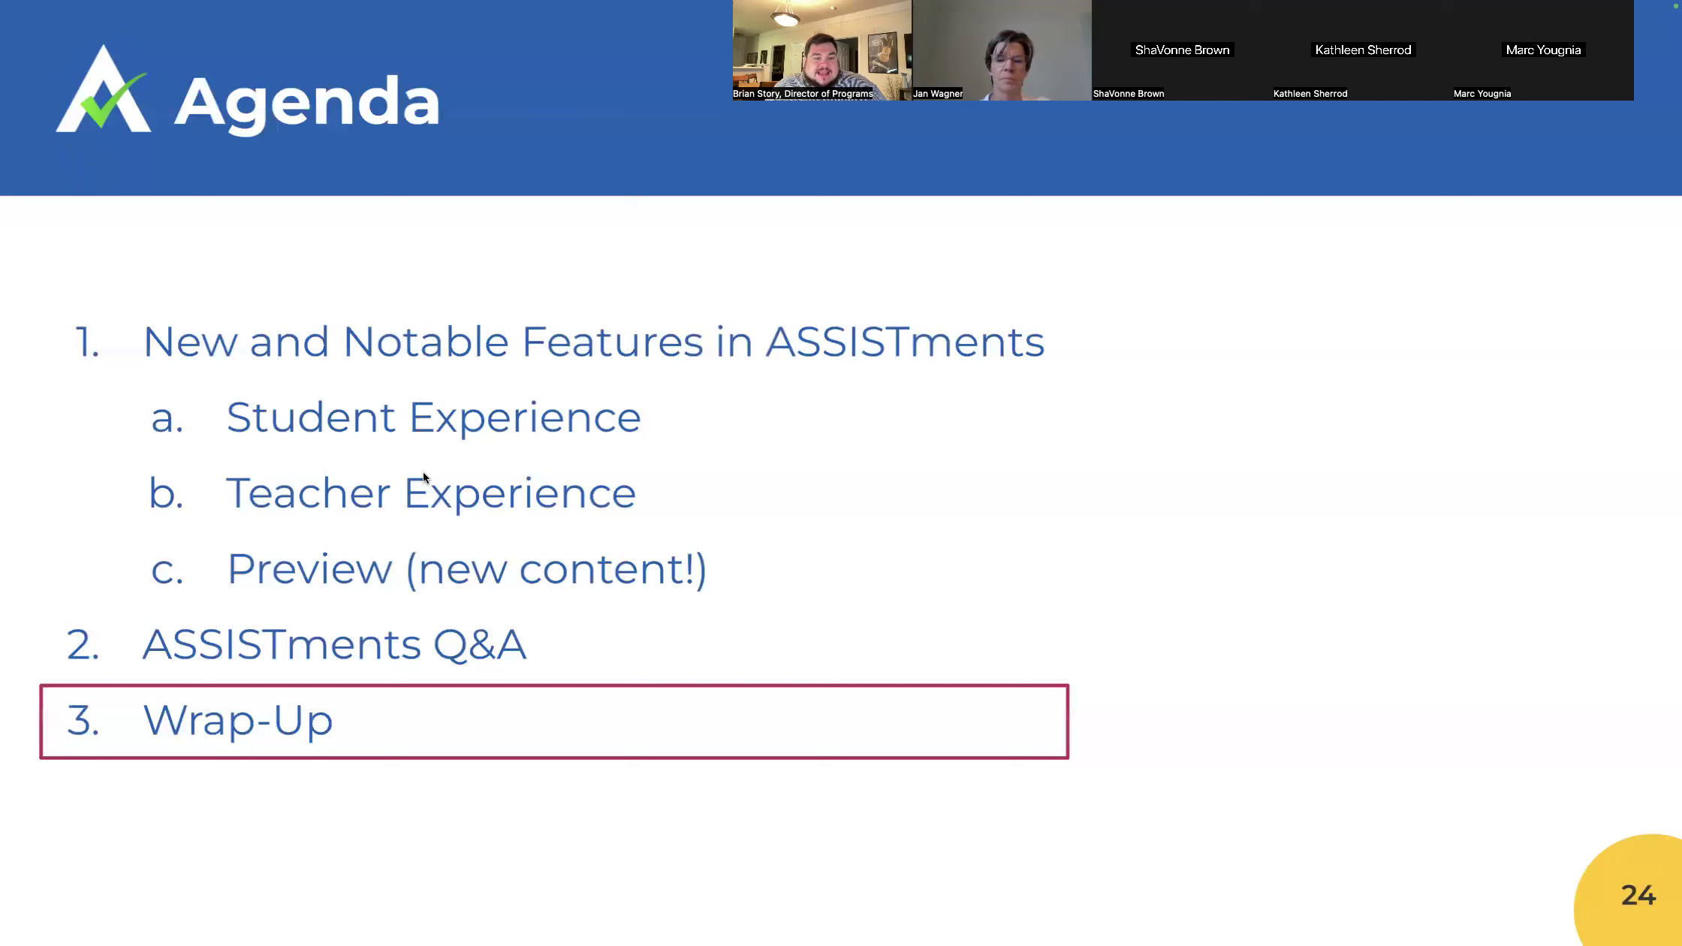
{"action": "left_click", "coordinate": [812, 527]}
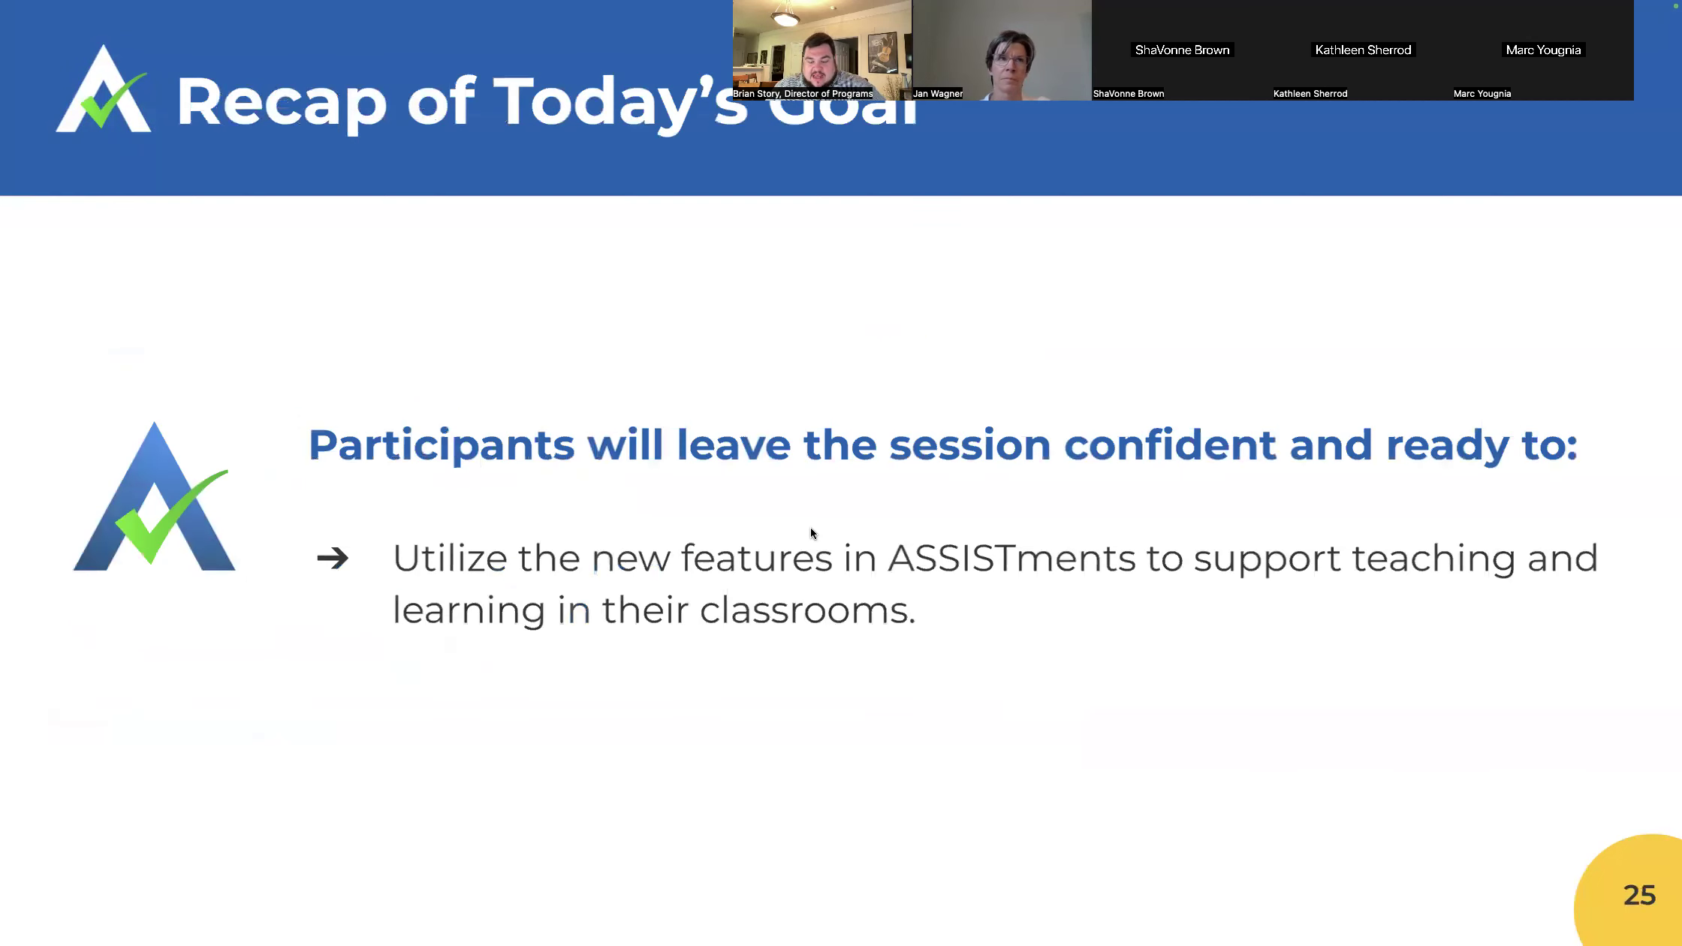
{"action": "left_click", "coordinate": [811, 532]}
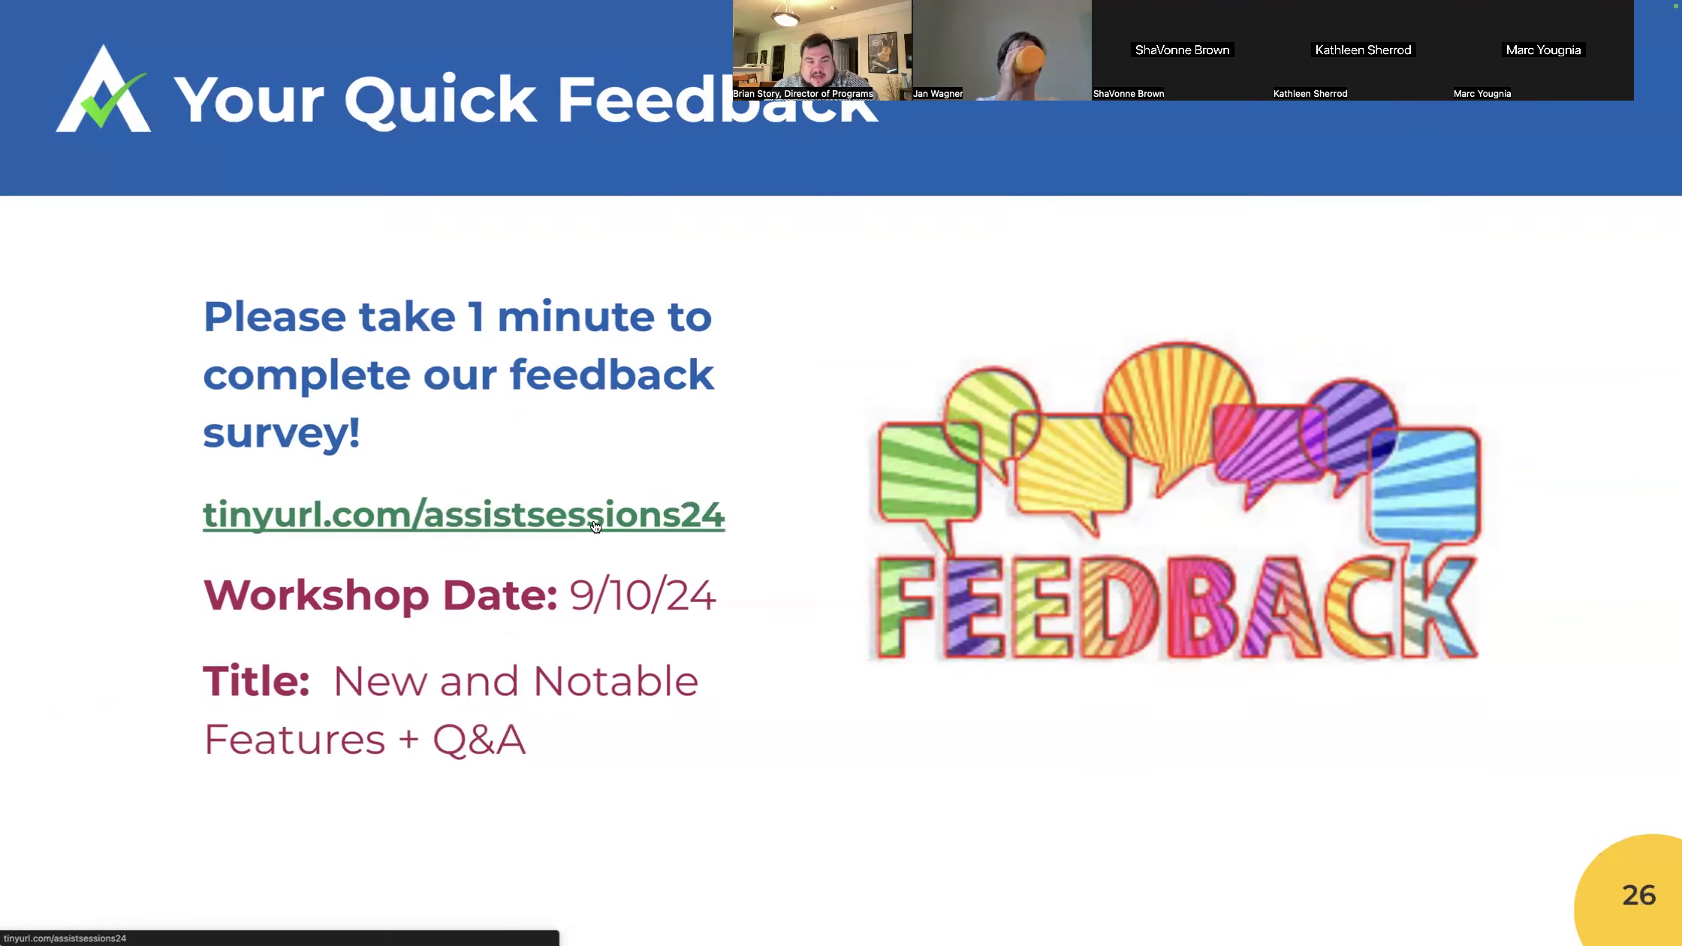
- Exit the slideshow to the Google Slides editor and select the feedback survey link text tinyurl.com/assistsessions24
{"action": "key", "text": "Escape"}
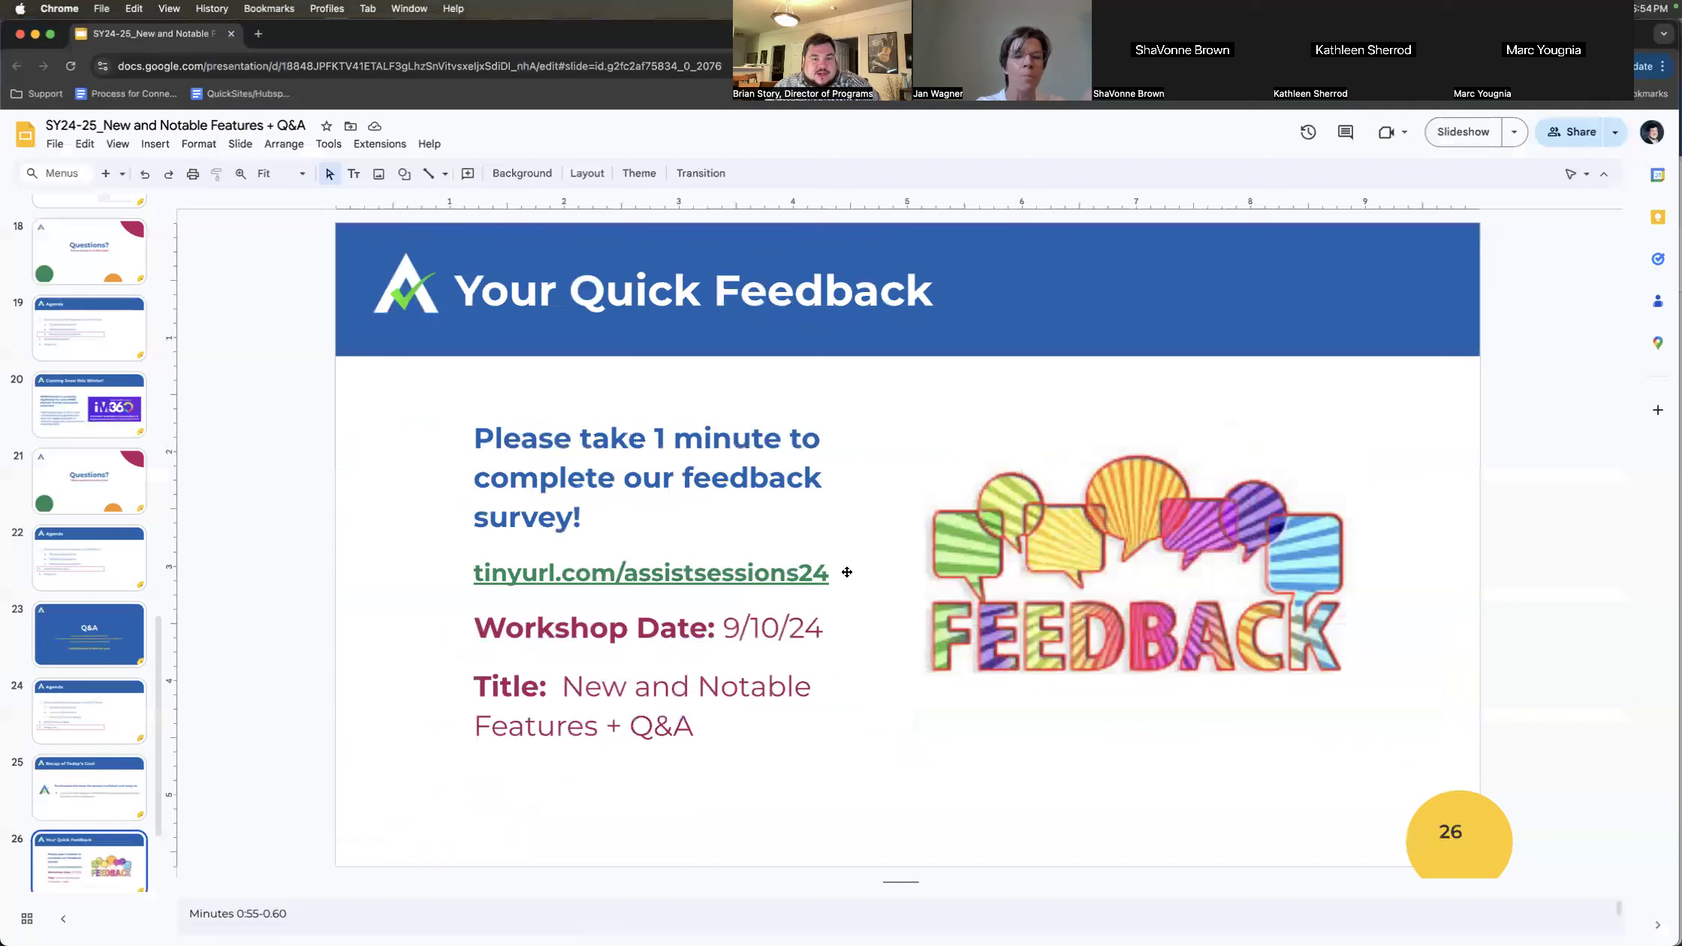
{"action": "left_click_drag", "start_coordinate": [832, 575], "coordinate": [470, 595]}
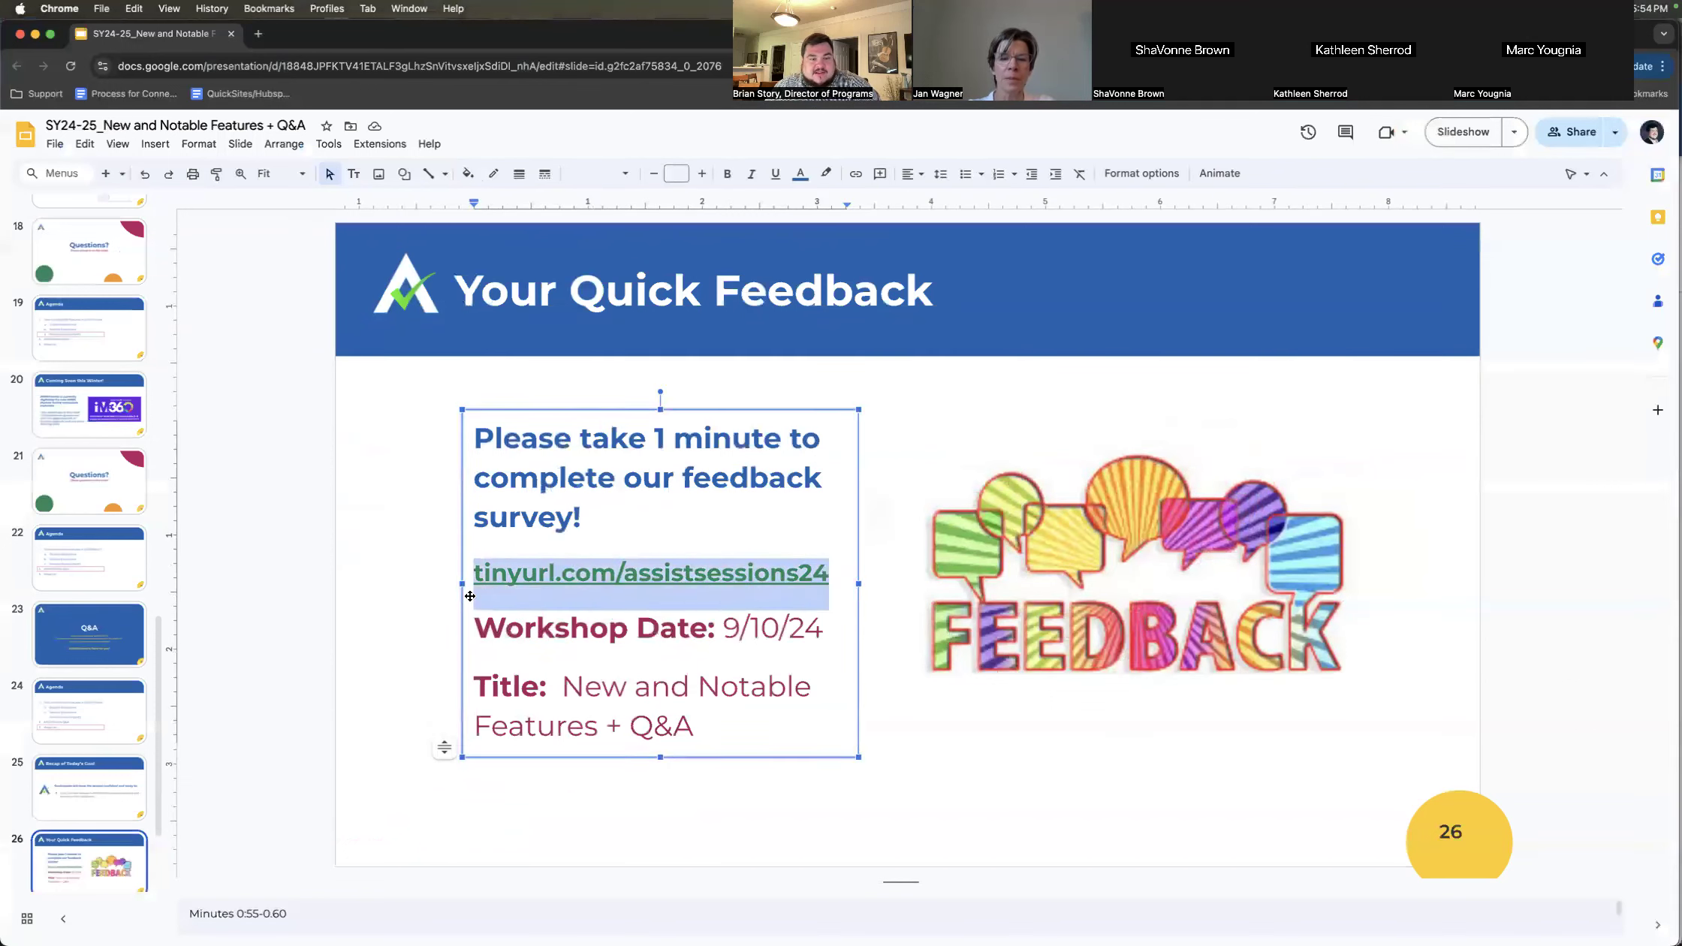
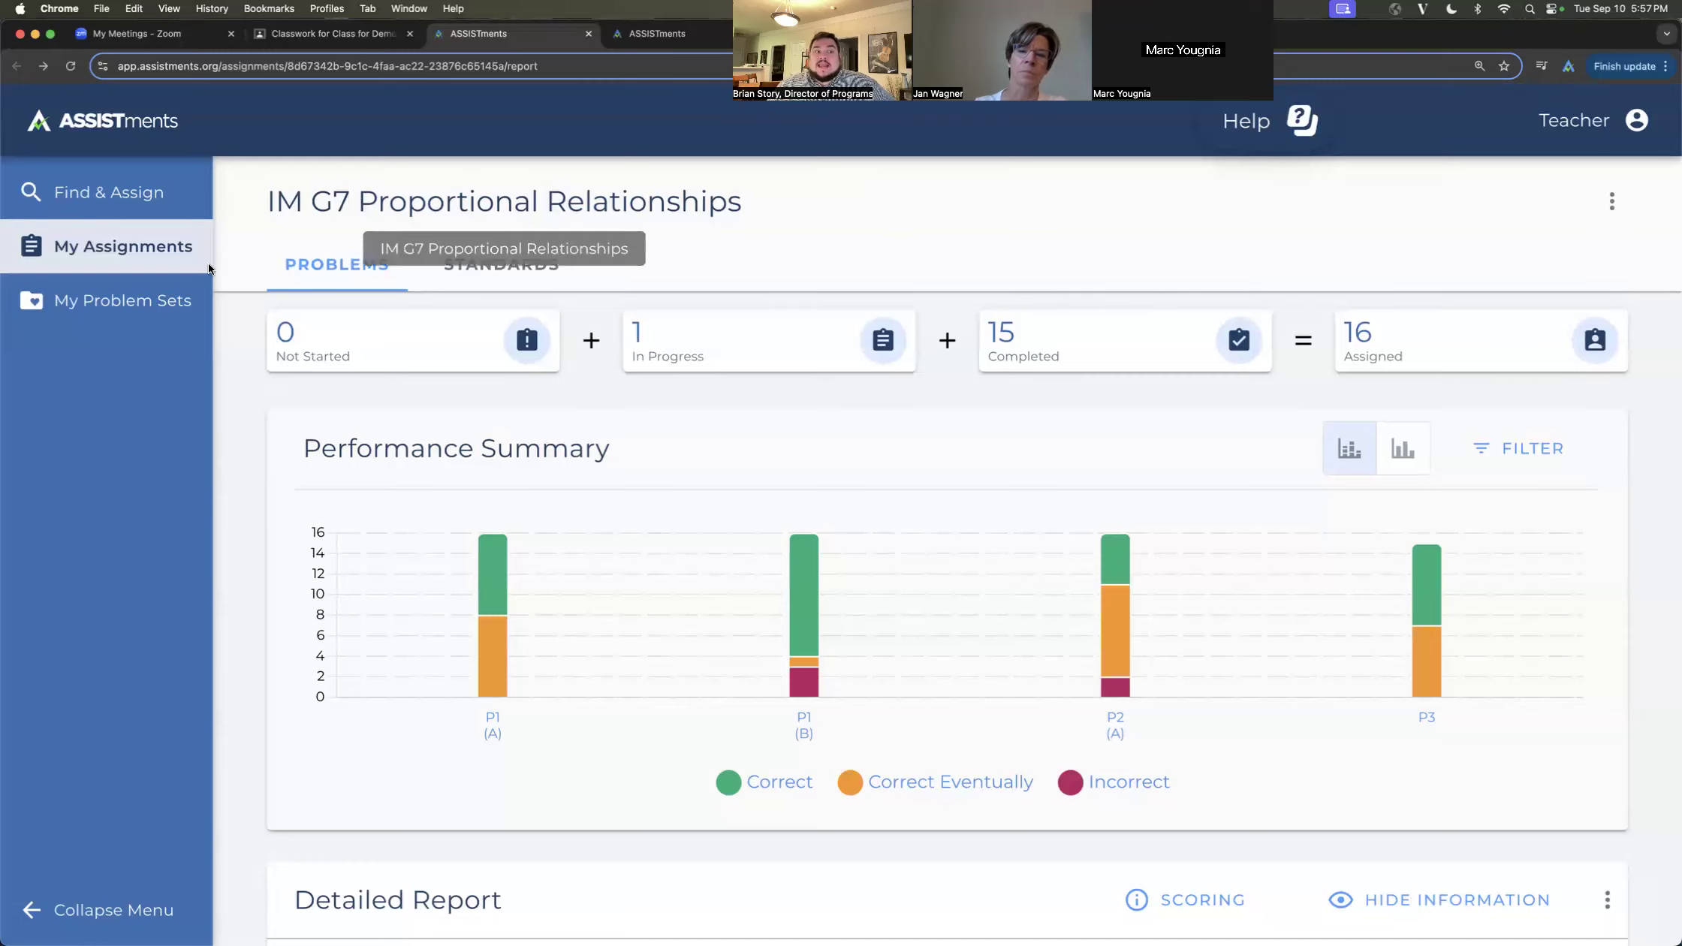
- In ASSISTments, open the first demo set listed in My Problem Sets and highlight its problem set ID, PSABX5QR
{"action": "left_click", "coordinate": [147, 299]}
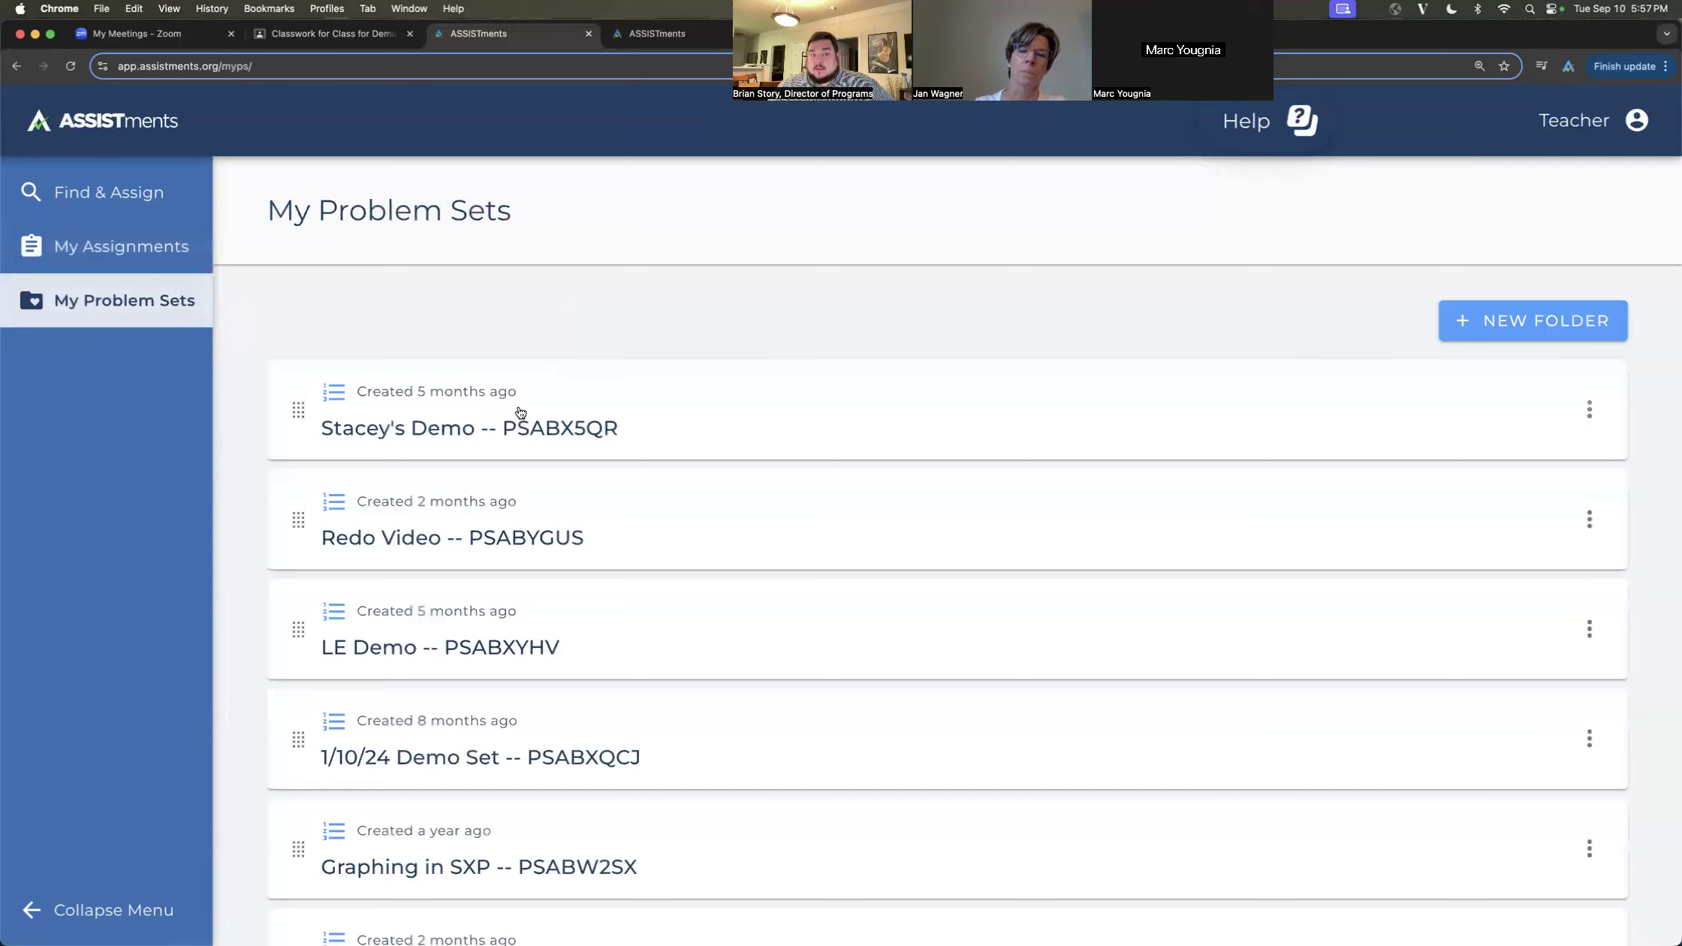
{"action": "left_click", "coordinate": [701, 427]}
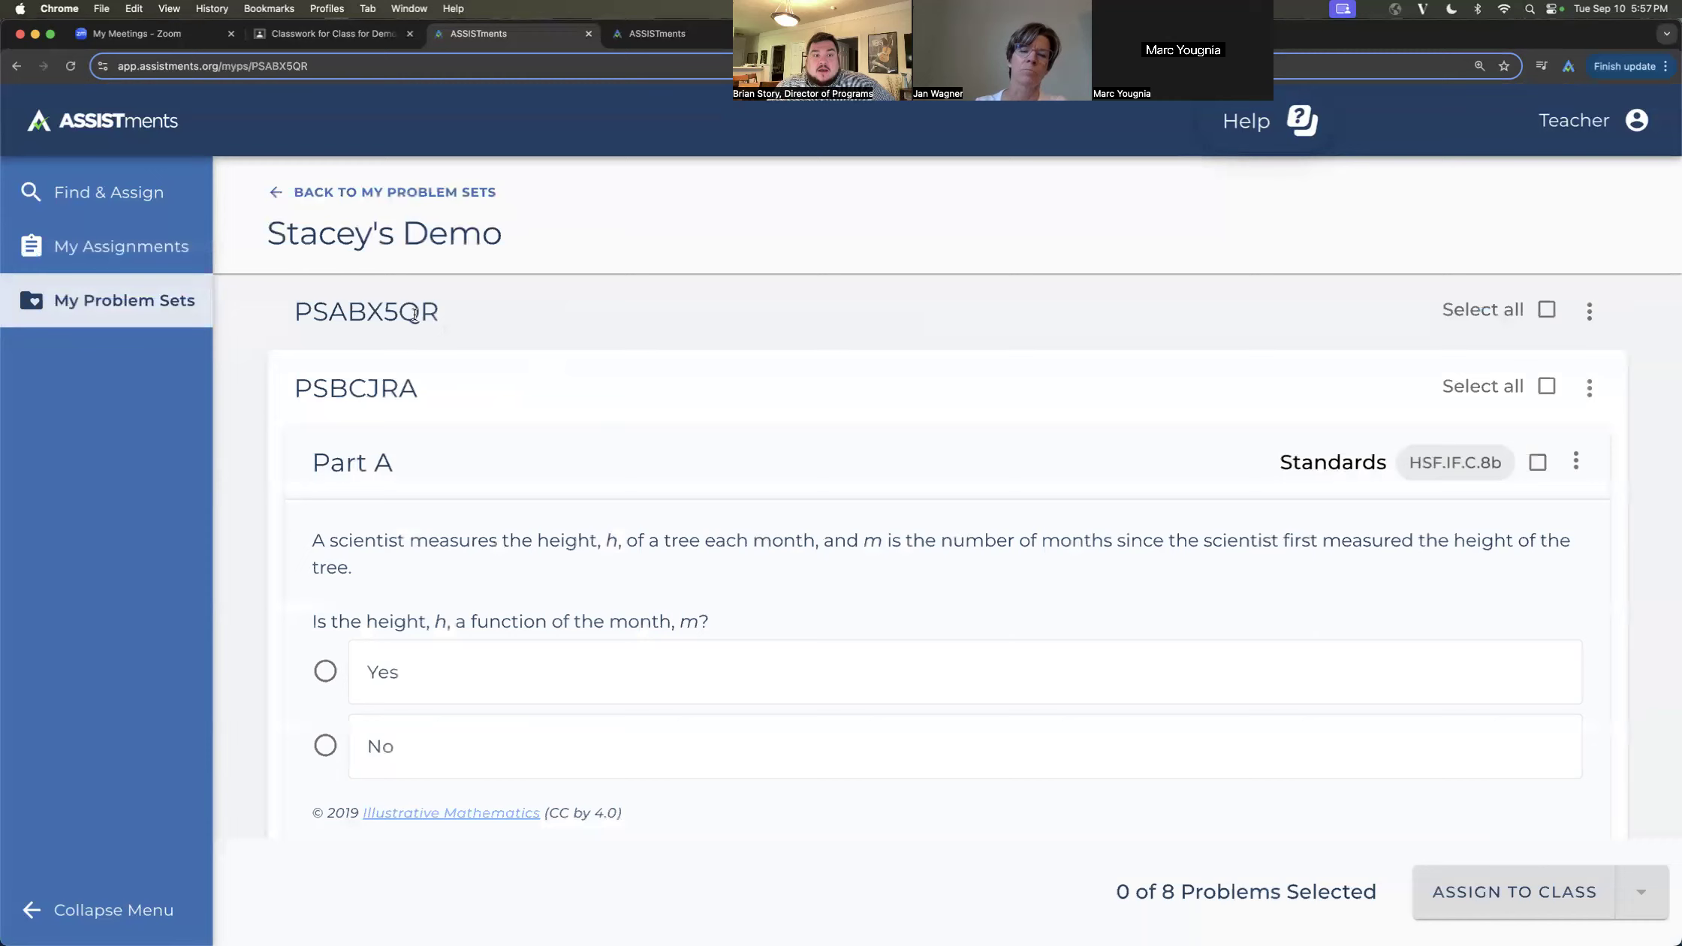
{"action": "left_click_drag", "start_coordinate": [293, 321], "coordinate": [545, 312]}
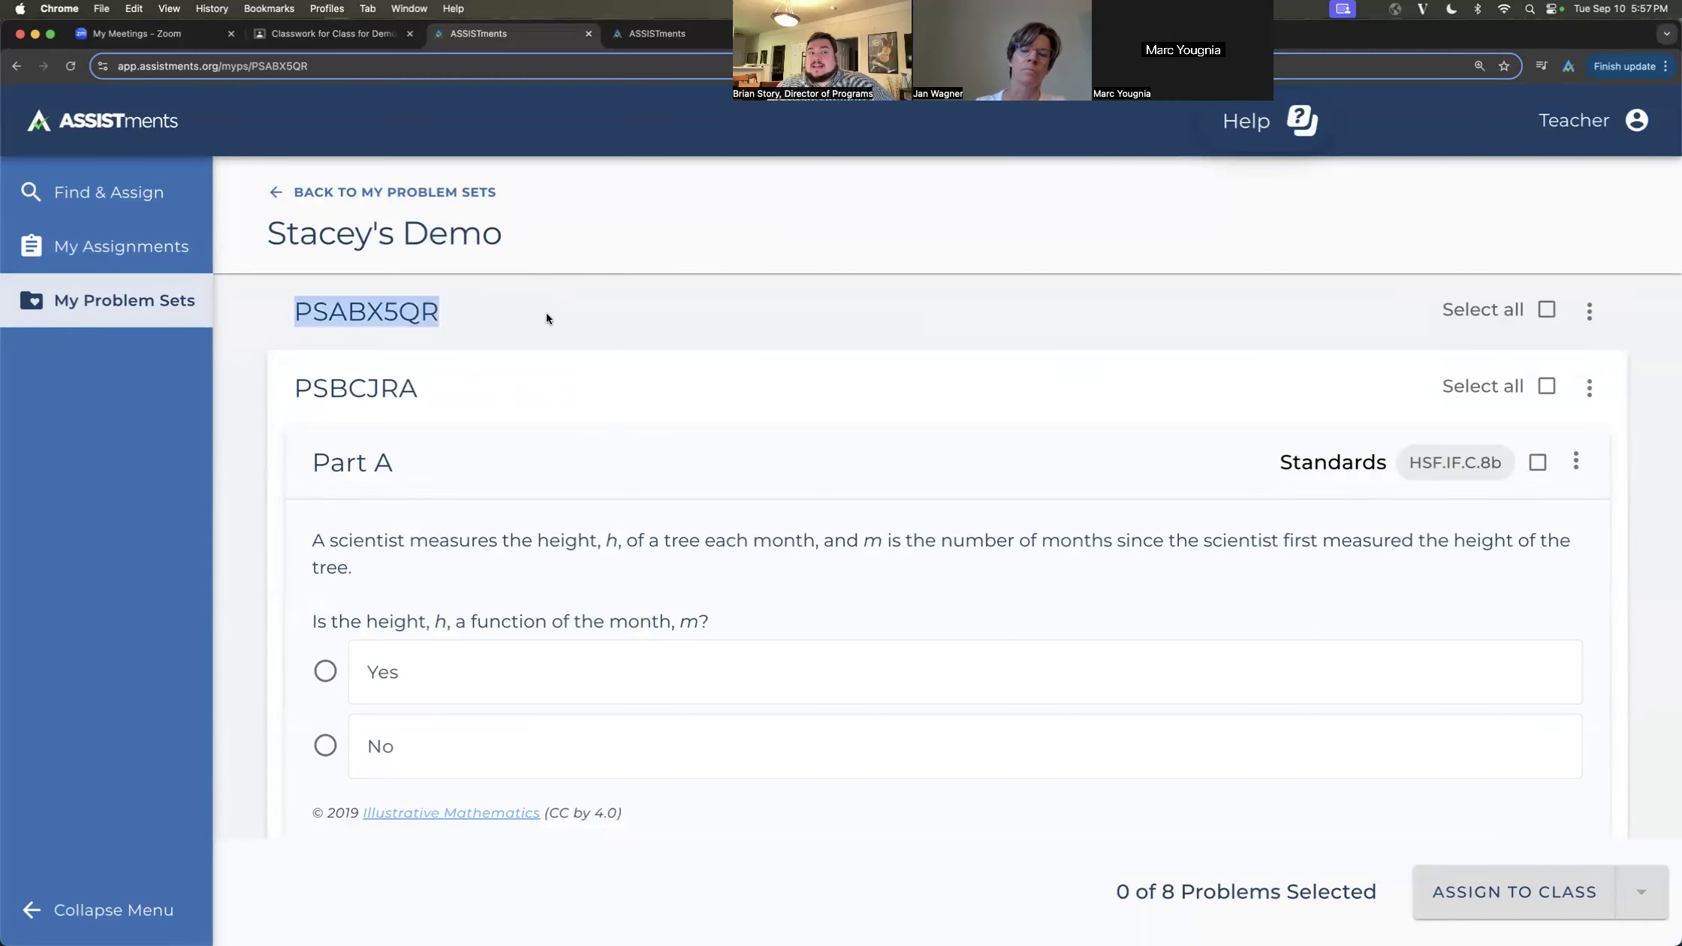
- Open the Find & Assign content page, and revisit the My Assignments list and the New Problem Type All Problem Types set
{"action": "left_click", "coordinate": [83, 208]}
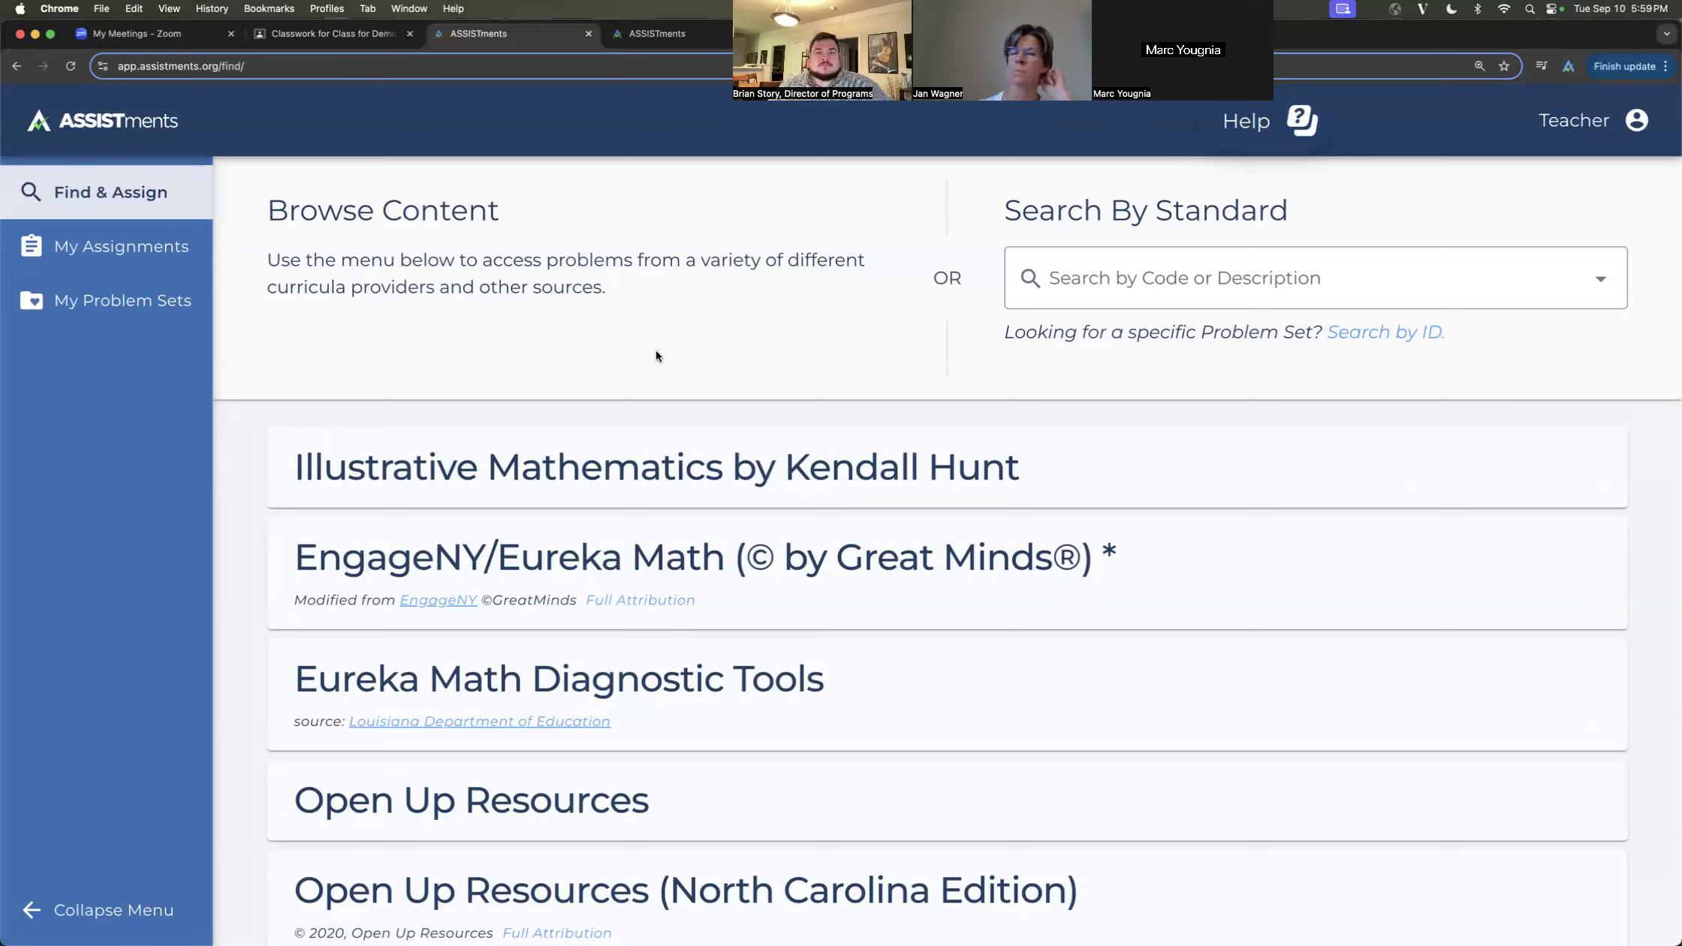
{"action": "left_click", "coordinate": [645, 31]}
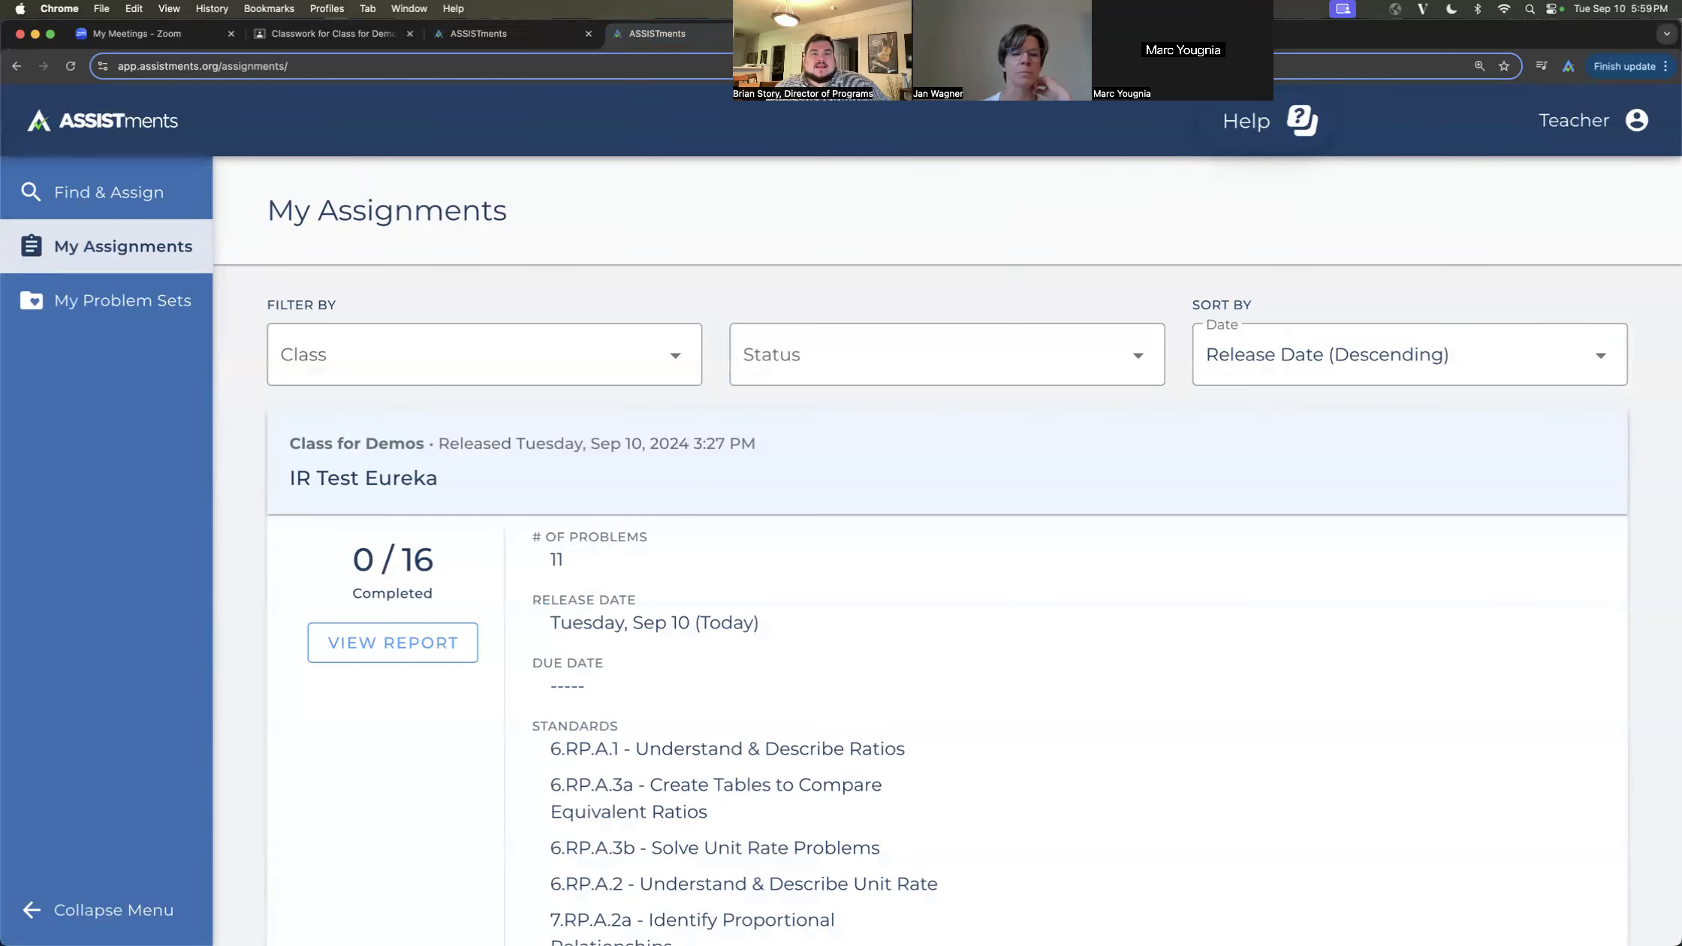
{"action": "left_click", "coordinate": [848, 34]}
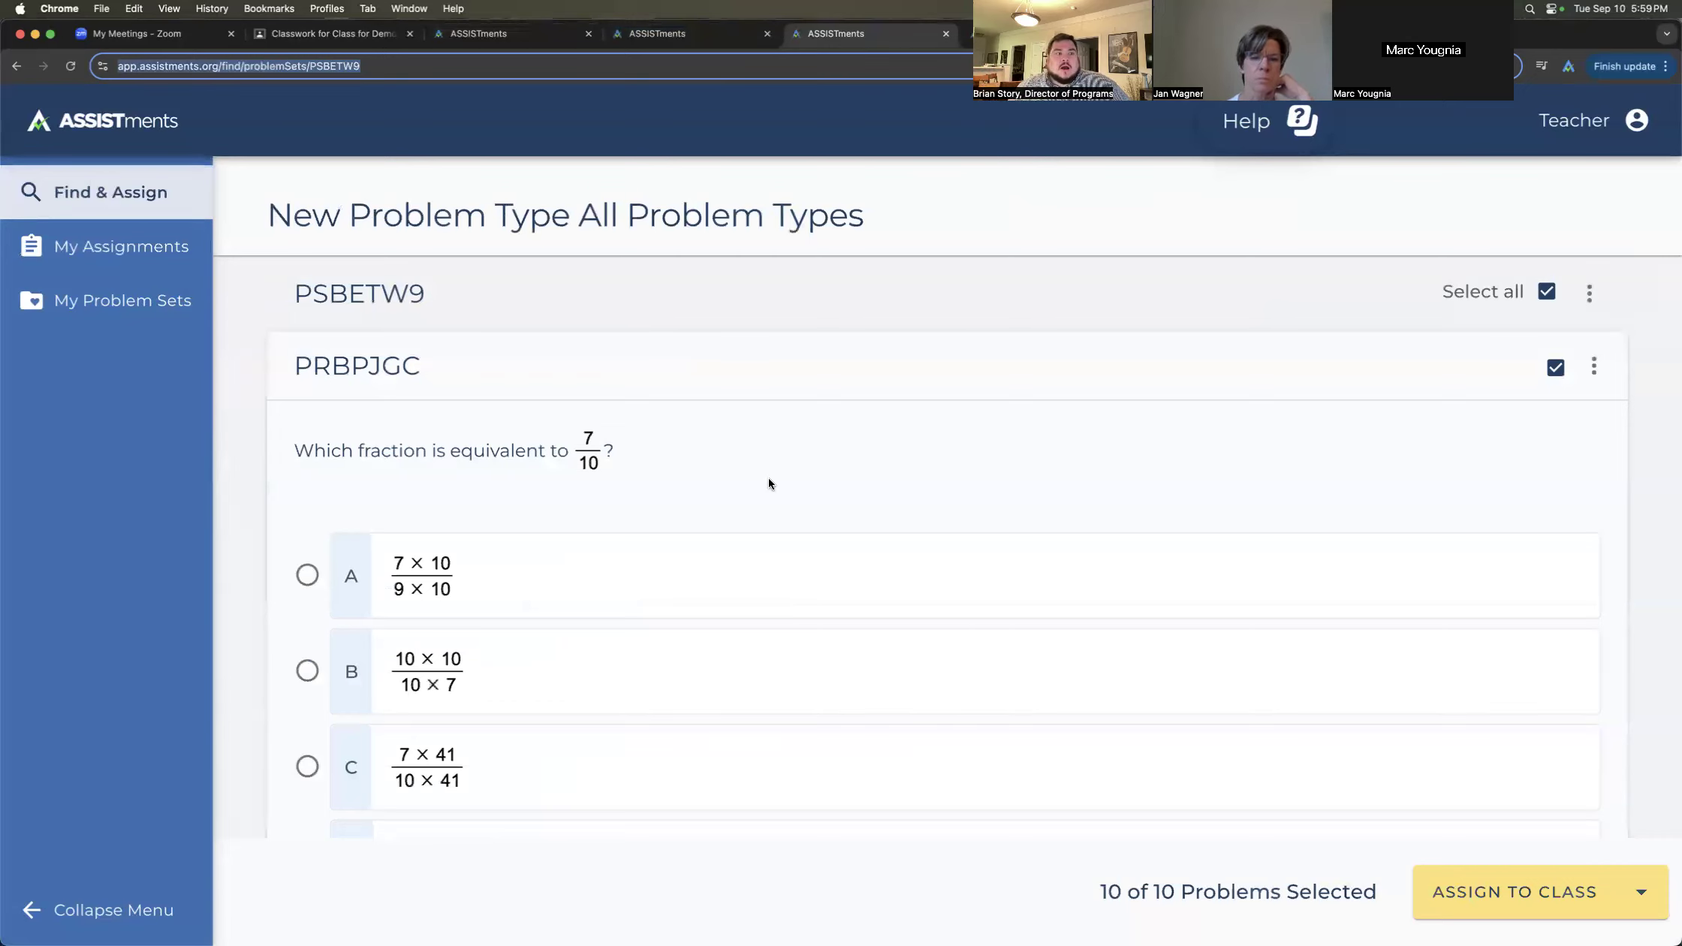
- Switch to the Google Classroom classwork page for Class for Demos and move its browser window down to uncover the slides window
{"action": "left_click", "coordinate": [281, 33]}
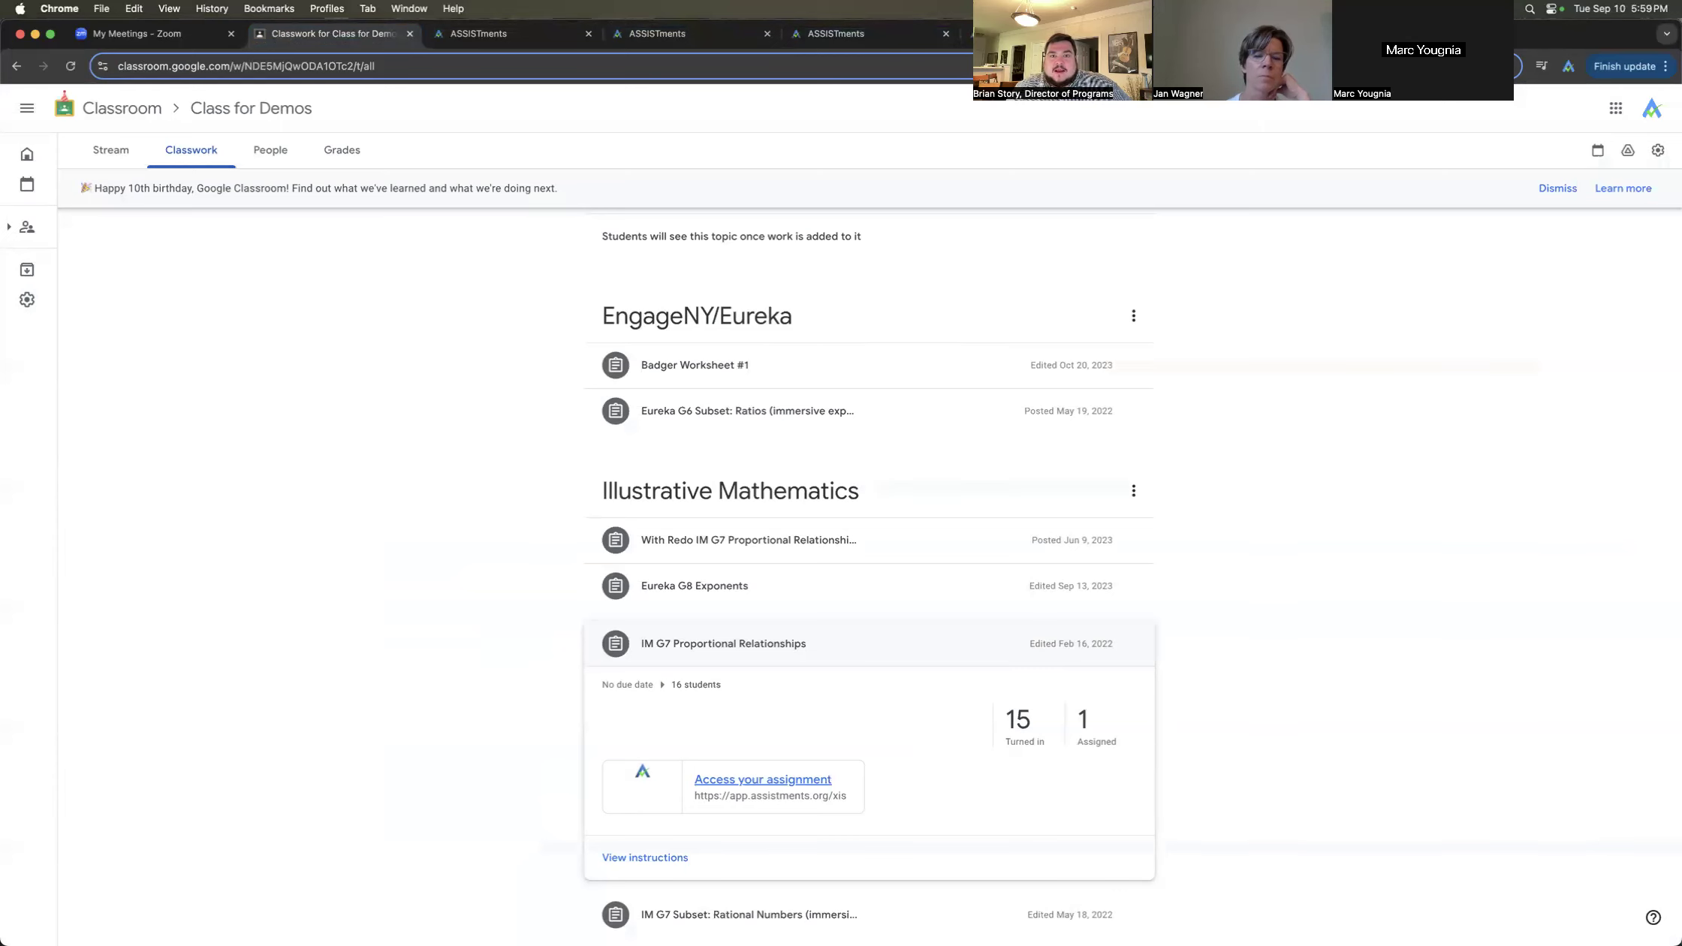
{"action": "left_click_drag", "start_coordinate": [939, 39], "coordinate": [951, 129]}
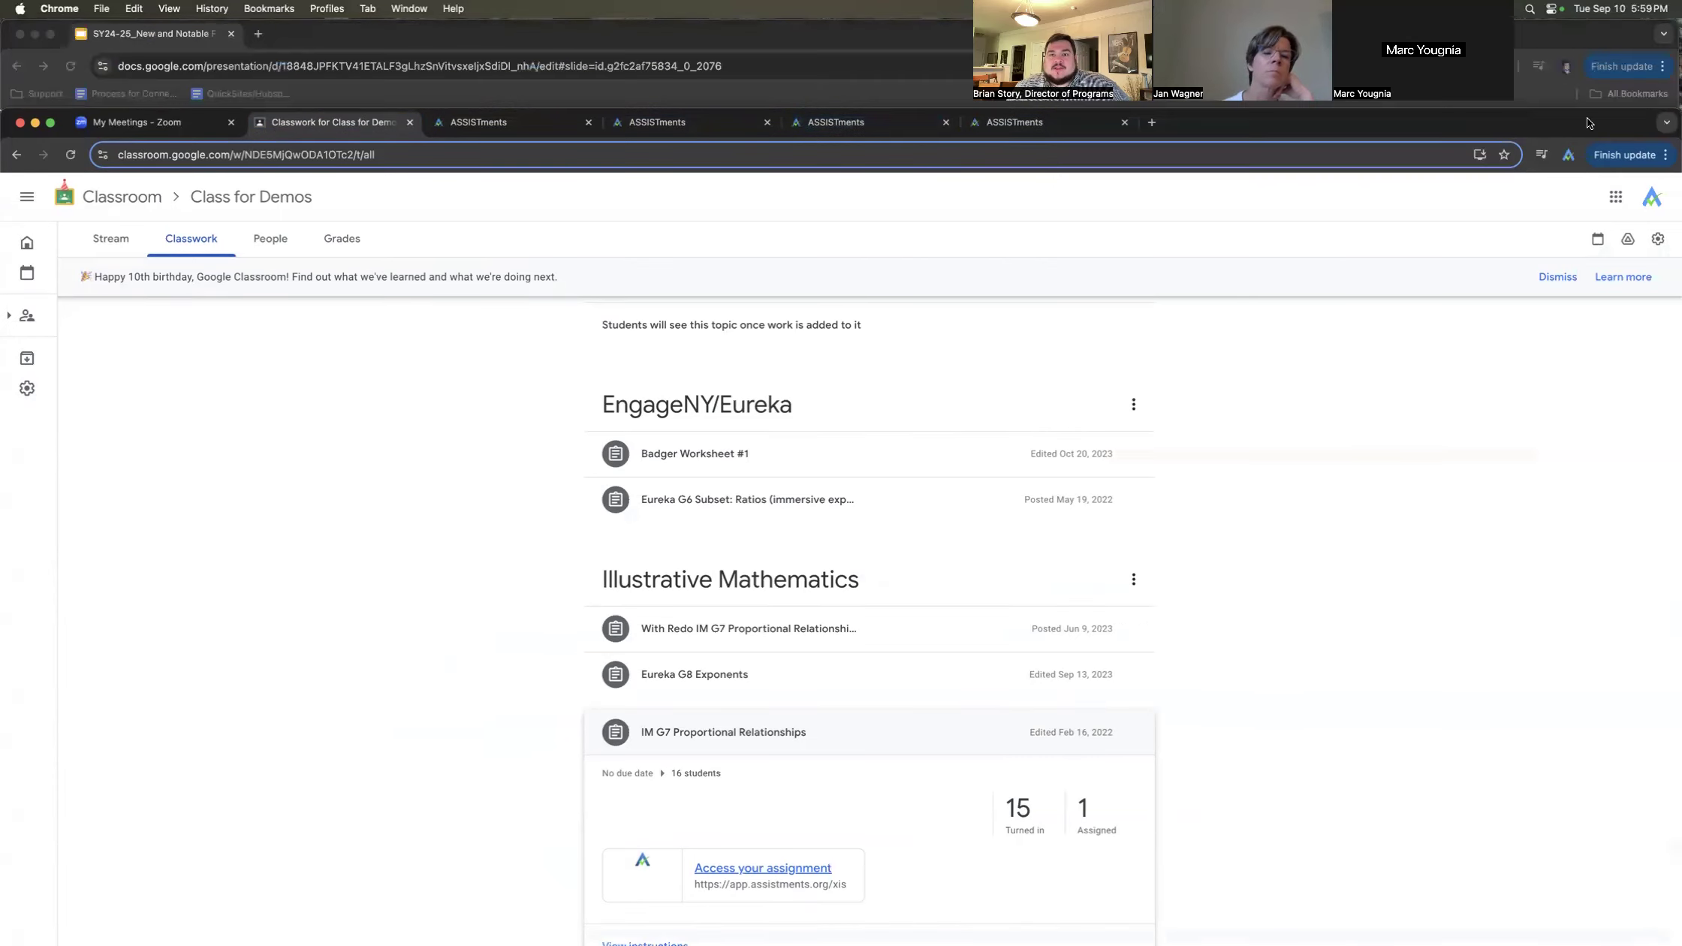
- Switch to the Esperanza Demo report in ASSISTments, enlarge its window, and view the export options of the Detailed Report
{"action": "left_click", "coordinate": [966, 124]}
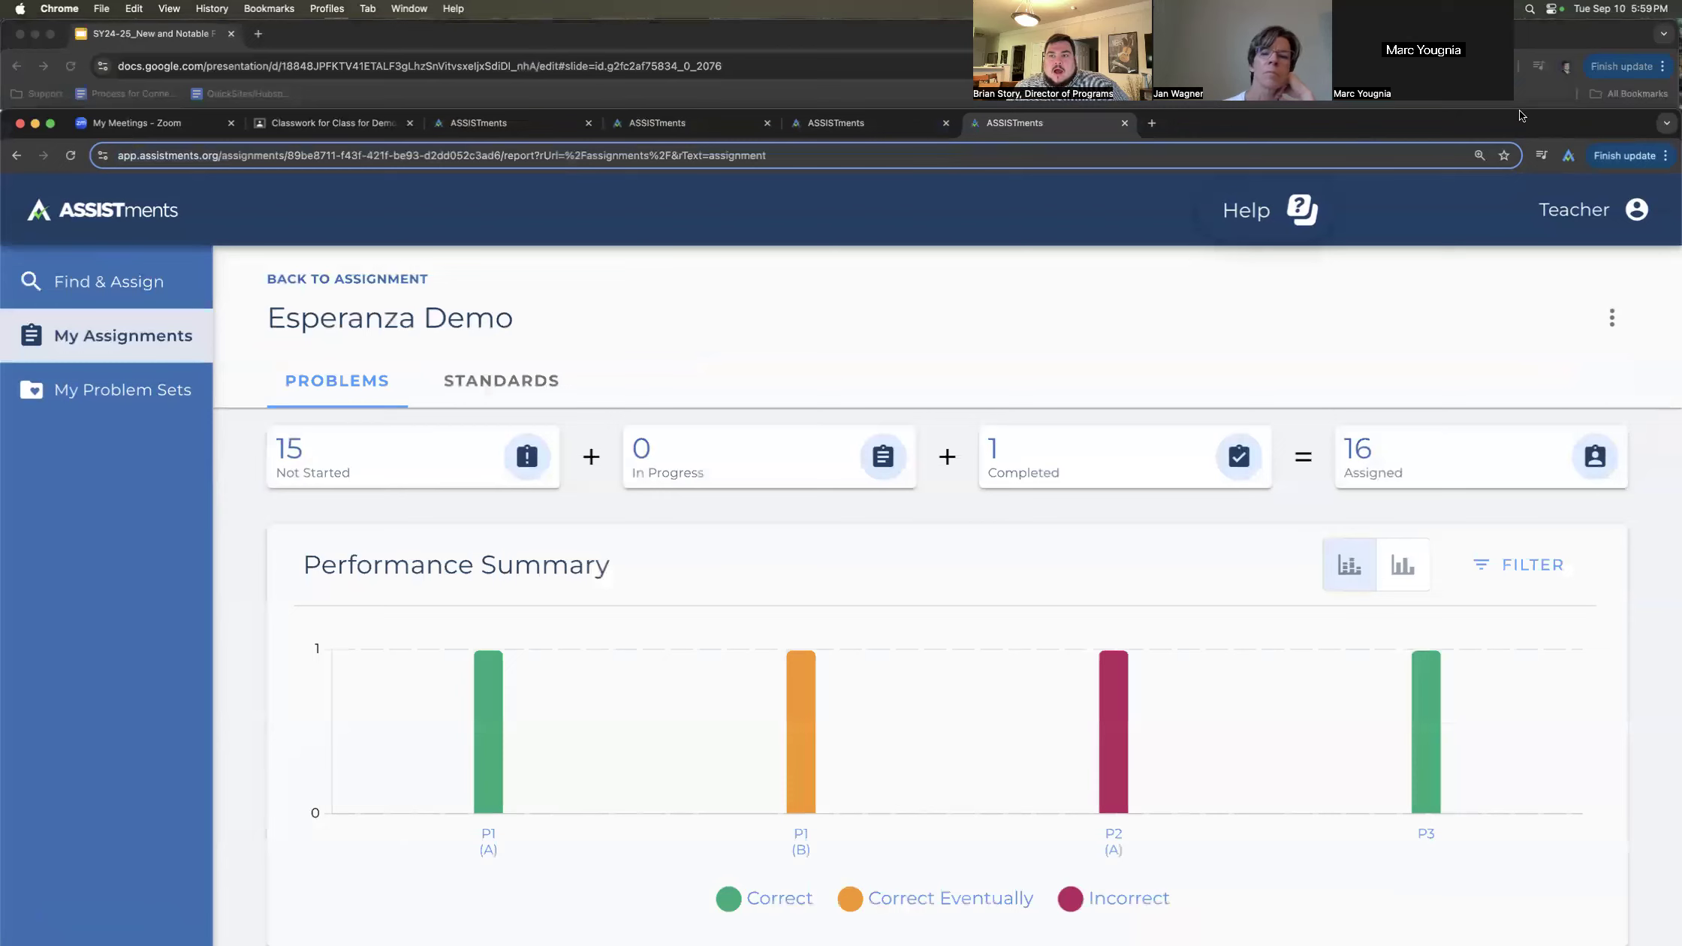
{"action": "double_click", "coordinate": [1547, 124]}
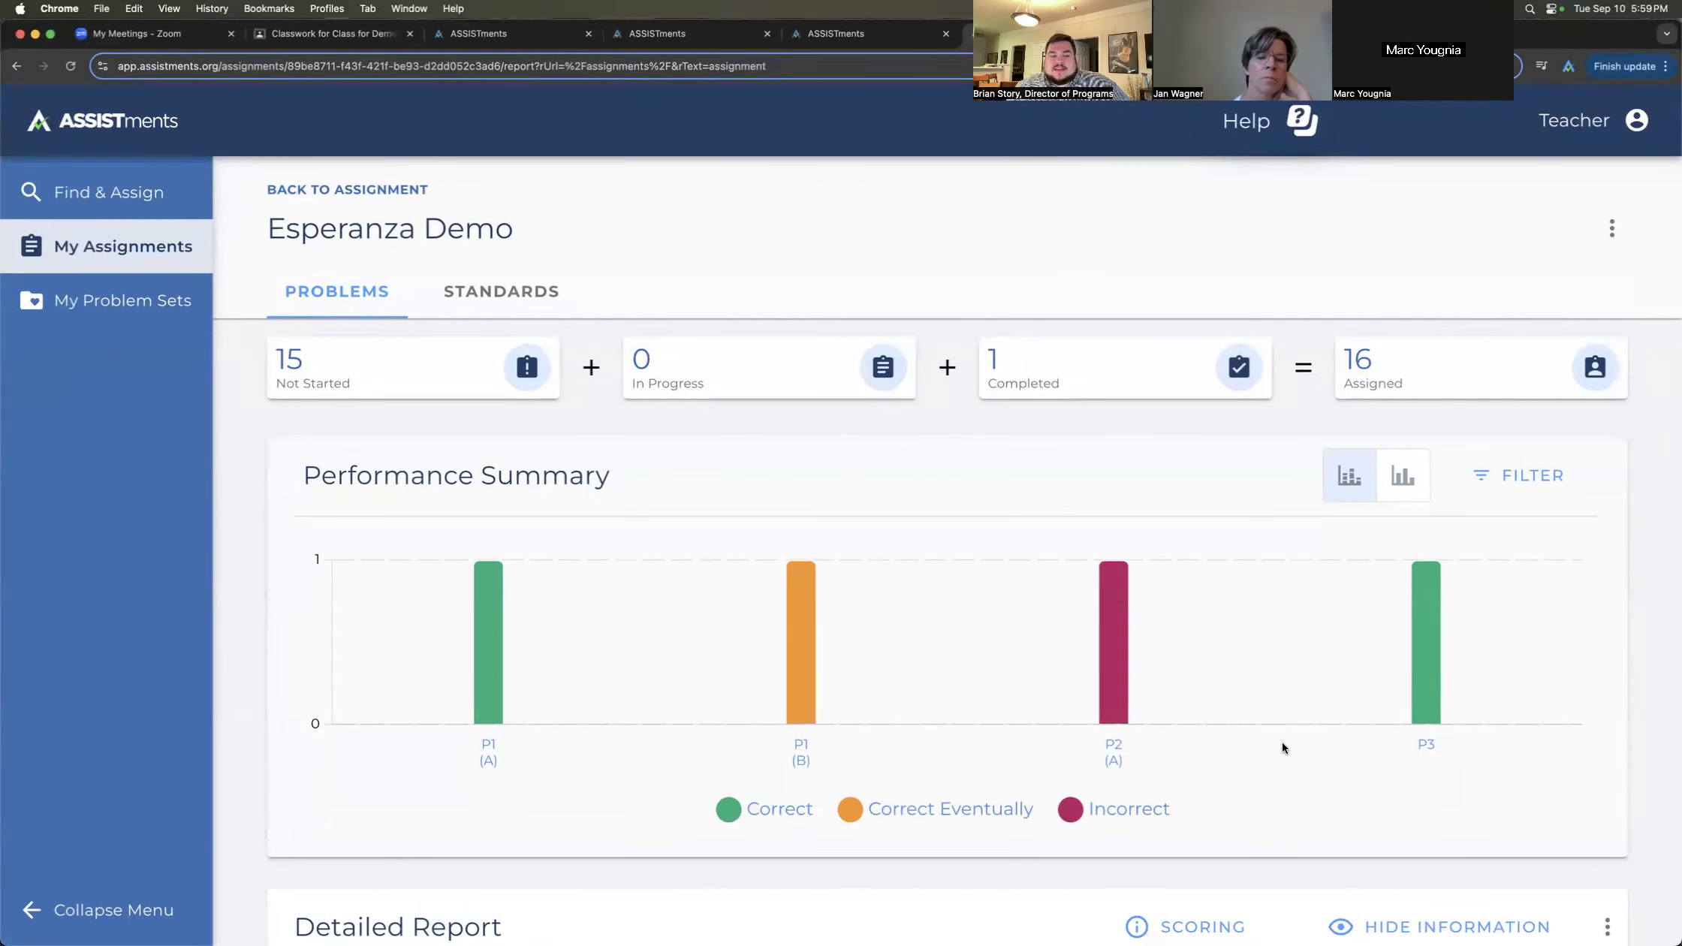
{"action": "scroll", "coordinate": [1283, 748], "scroll_direction": "down", "scroll_amount": 5}
{"action": "left_click", "coordinate": [1607, 502]}
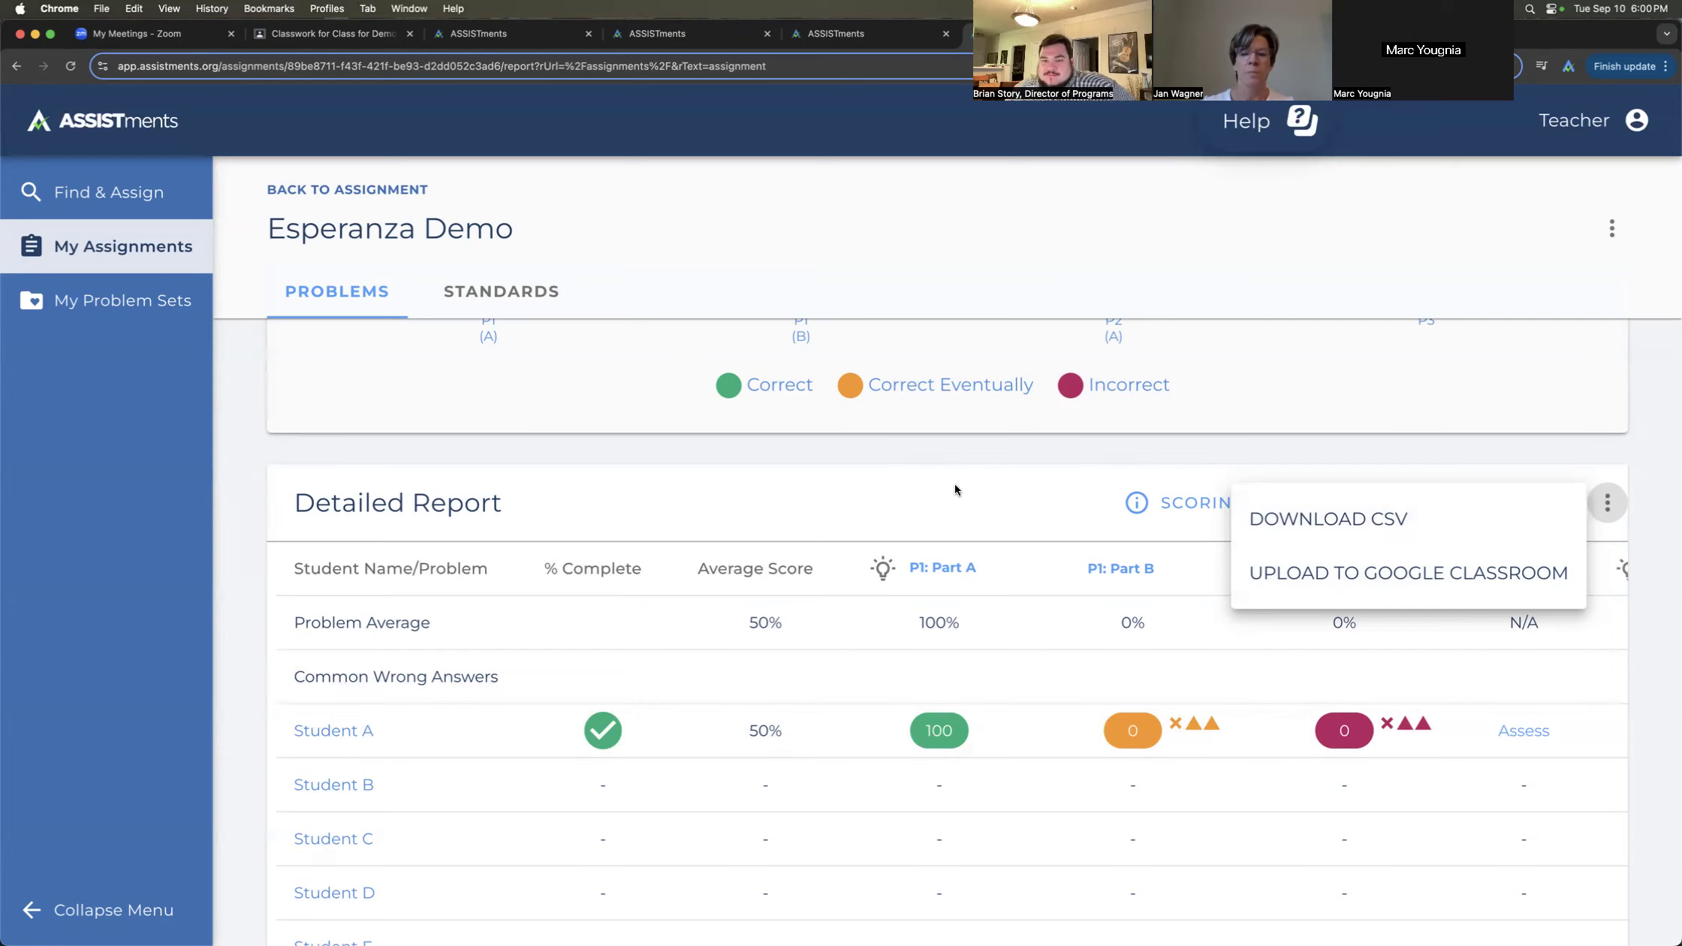
{"action": "left_click", "coordinate": [951, 459]}
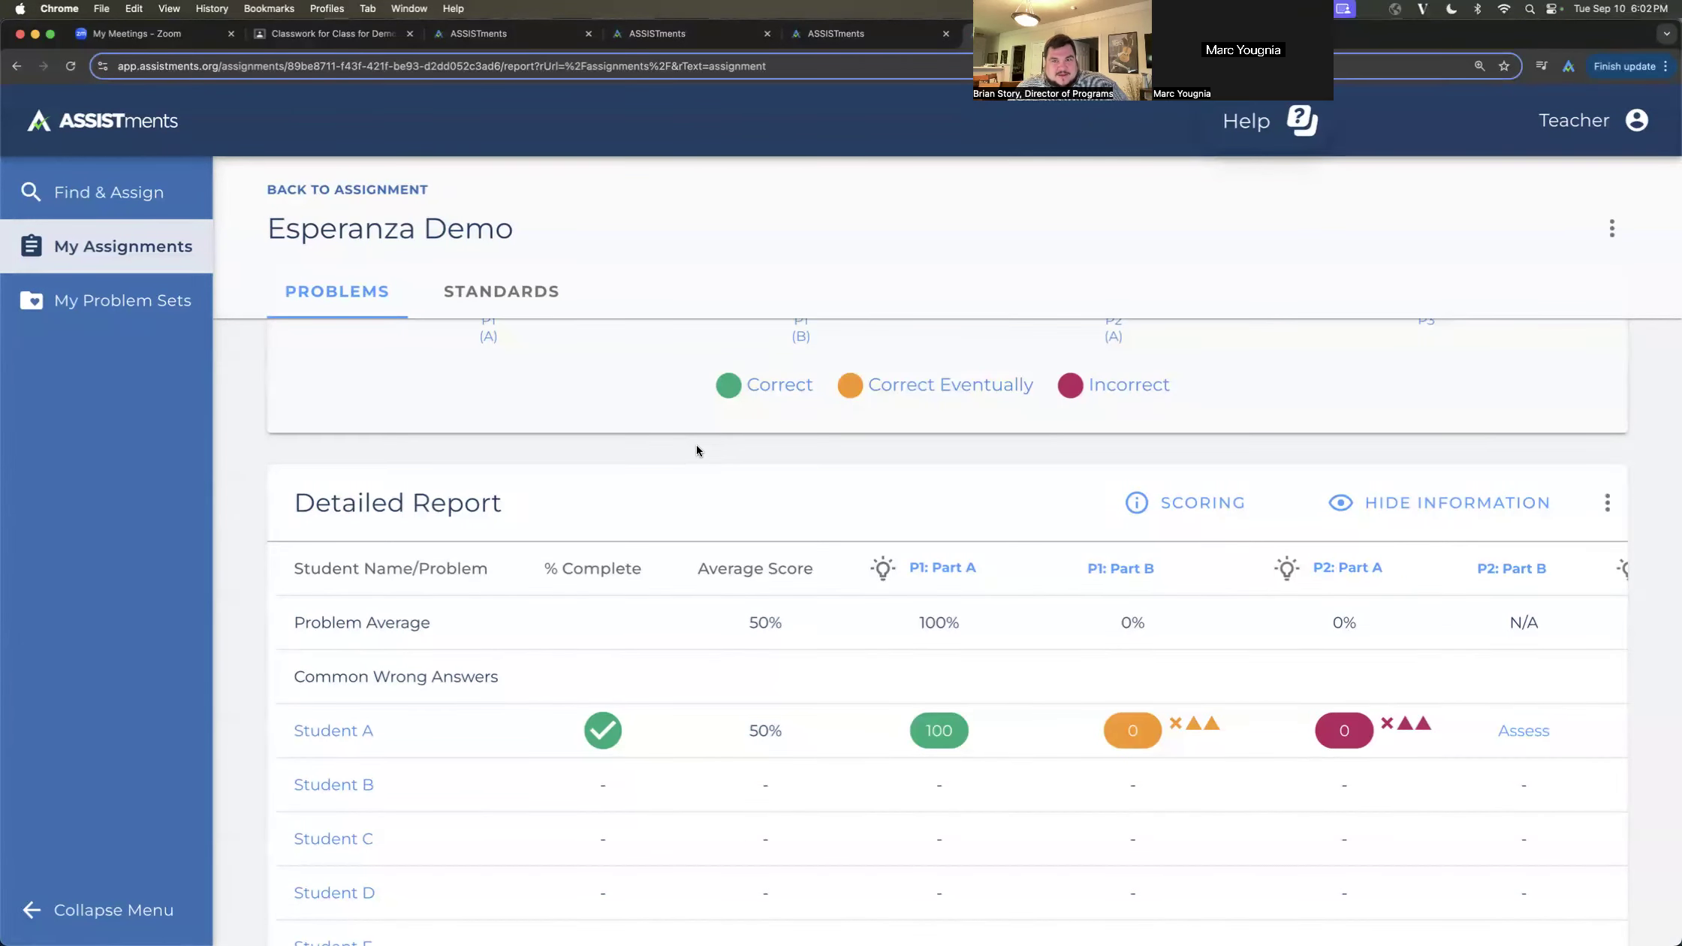
{"action": "scroll", "coordinate": [696, 448], "scroll_direction": "up", "scroll_amount": 3}
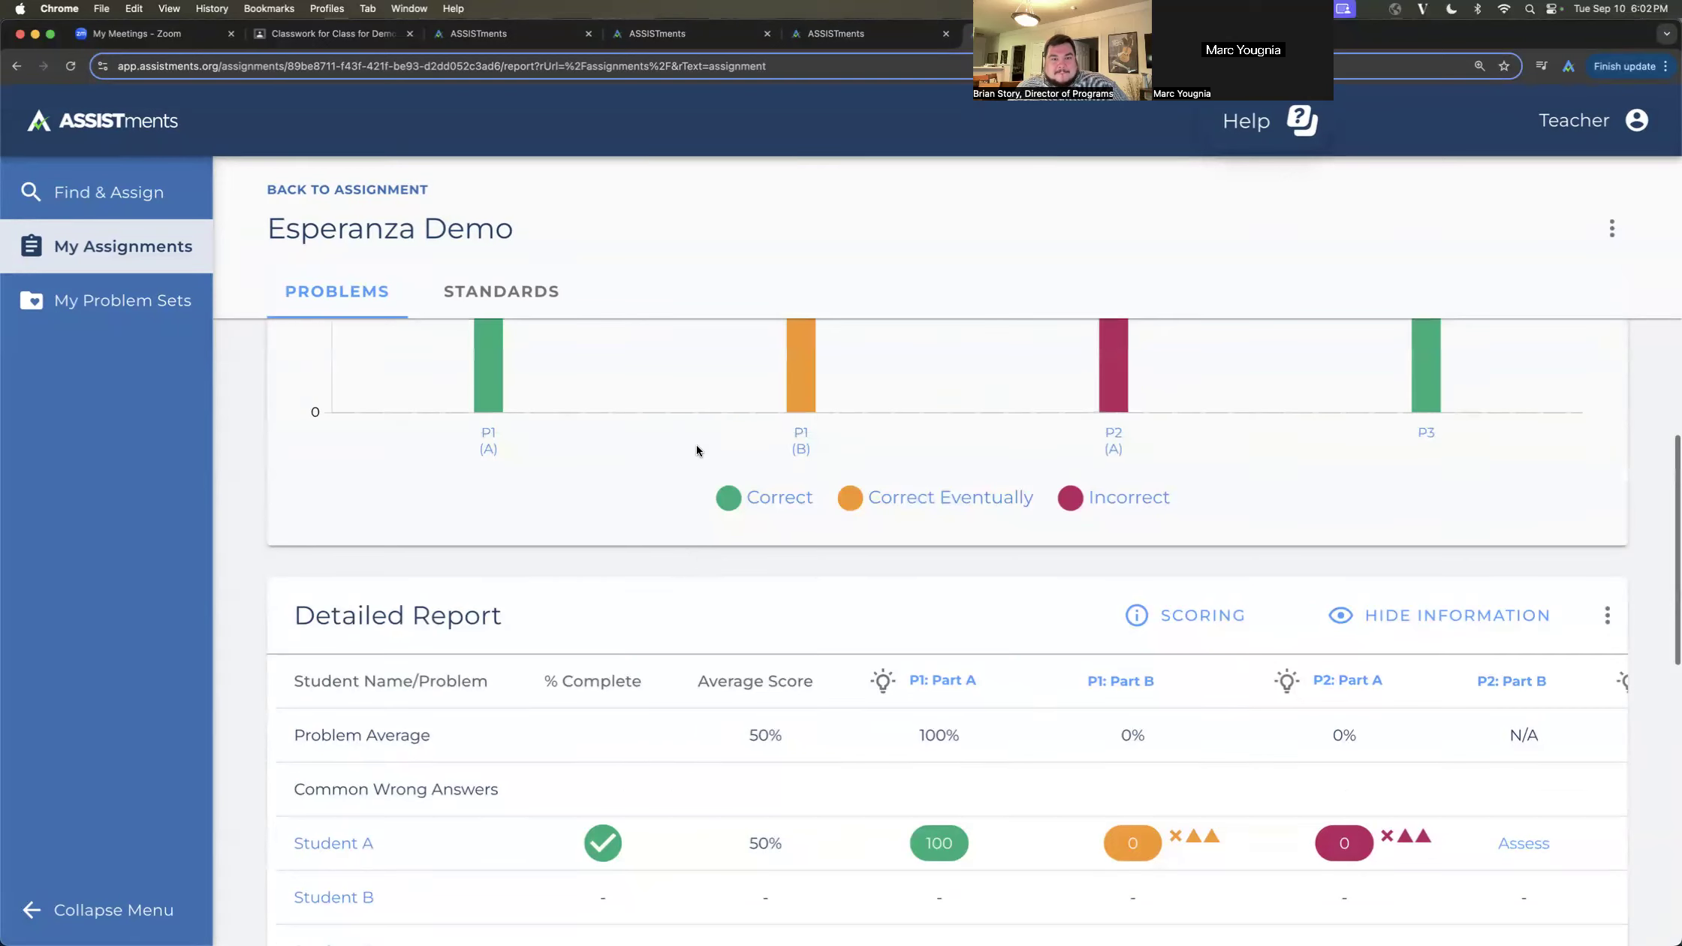
{"action": "scroll", "coordinate": [697, 447], "scroll_direction": "up", "scroll_amount": 5}
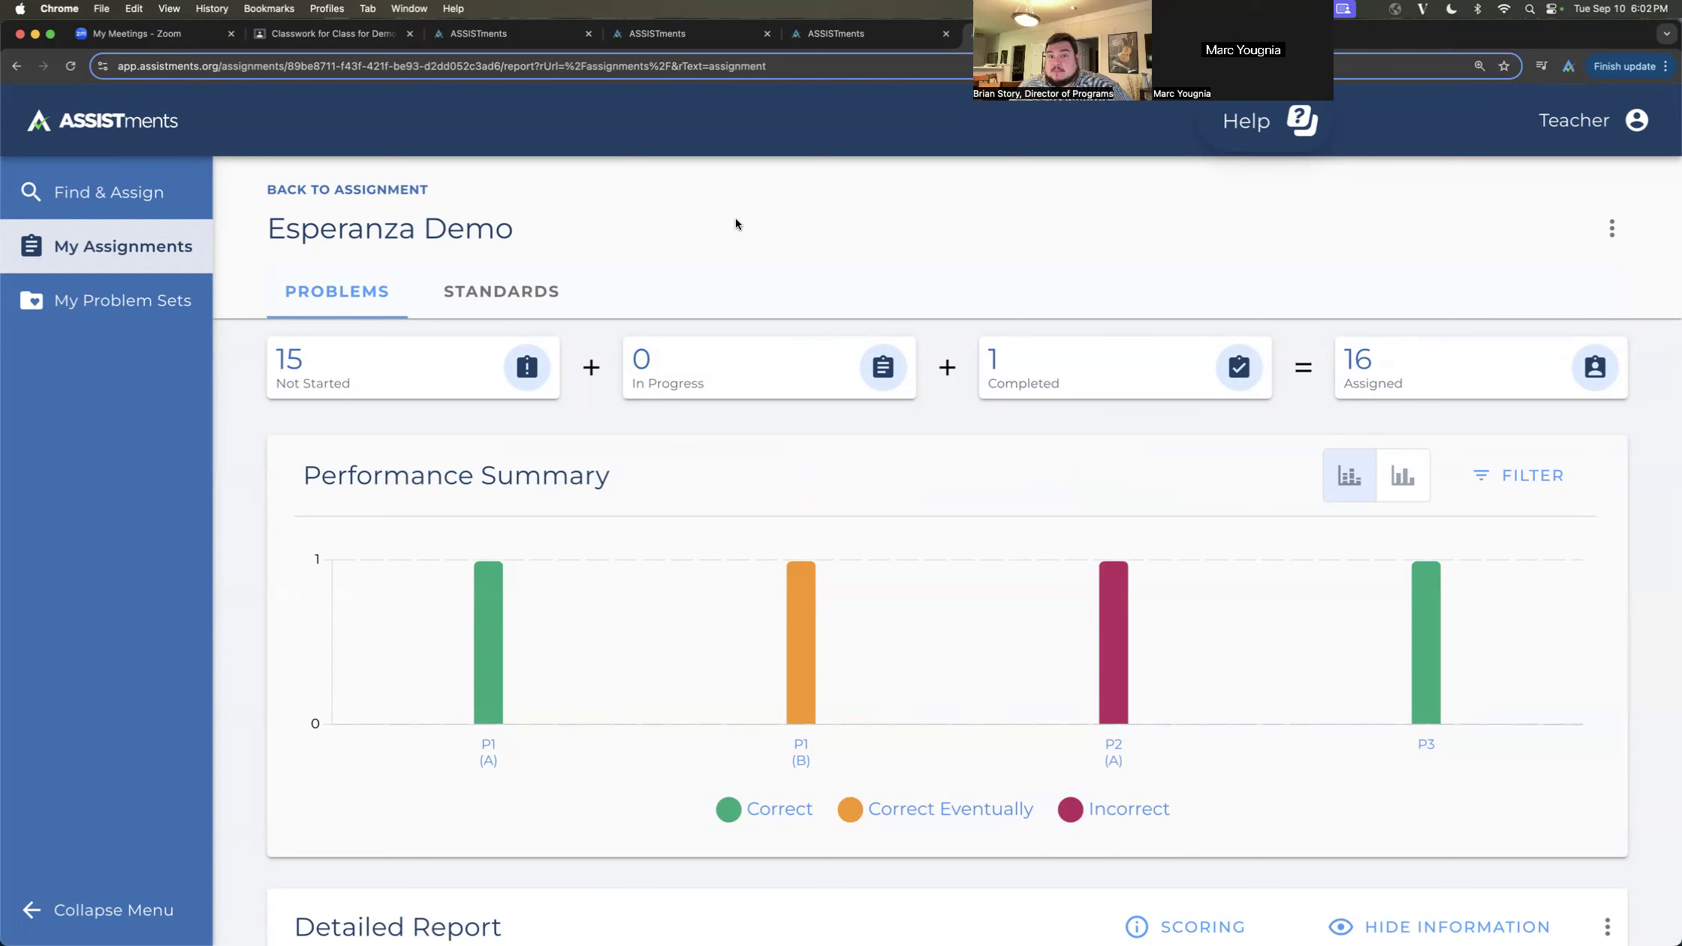
- Return to the Google Classroom classwork page and show the link options for the IM G7 Proportional Relationships assignment link, leaving them unused
{"action": "left_click", "coordinate": [296, 33]}
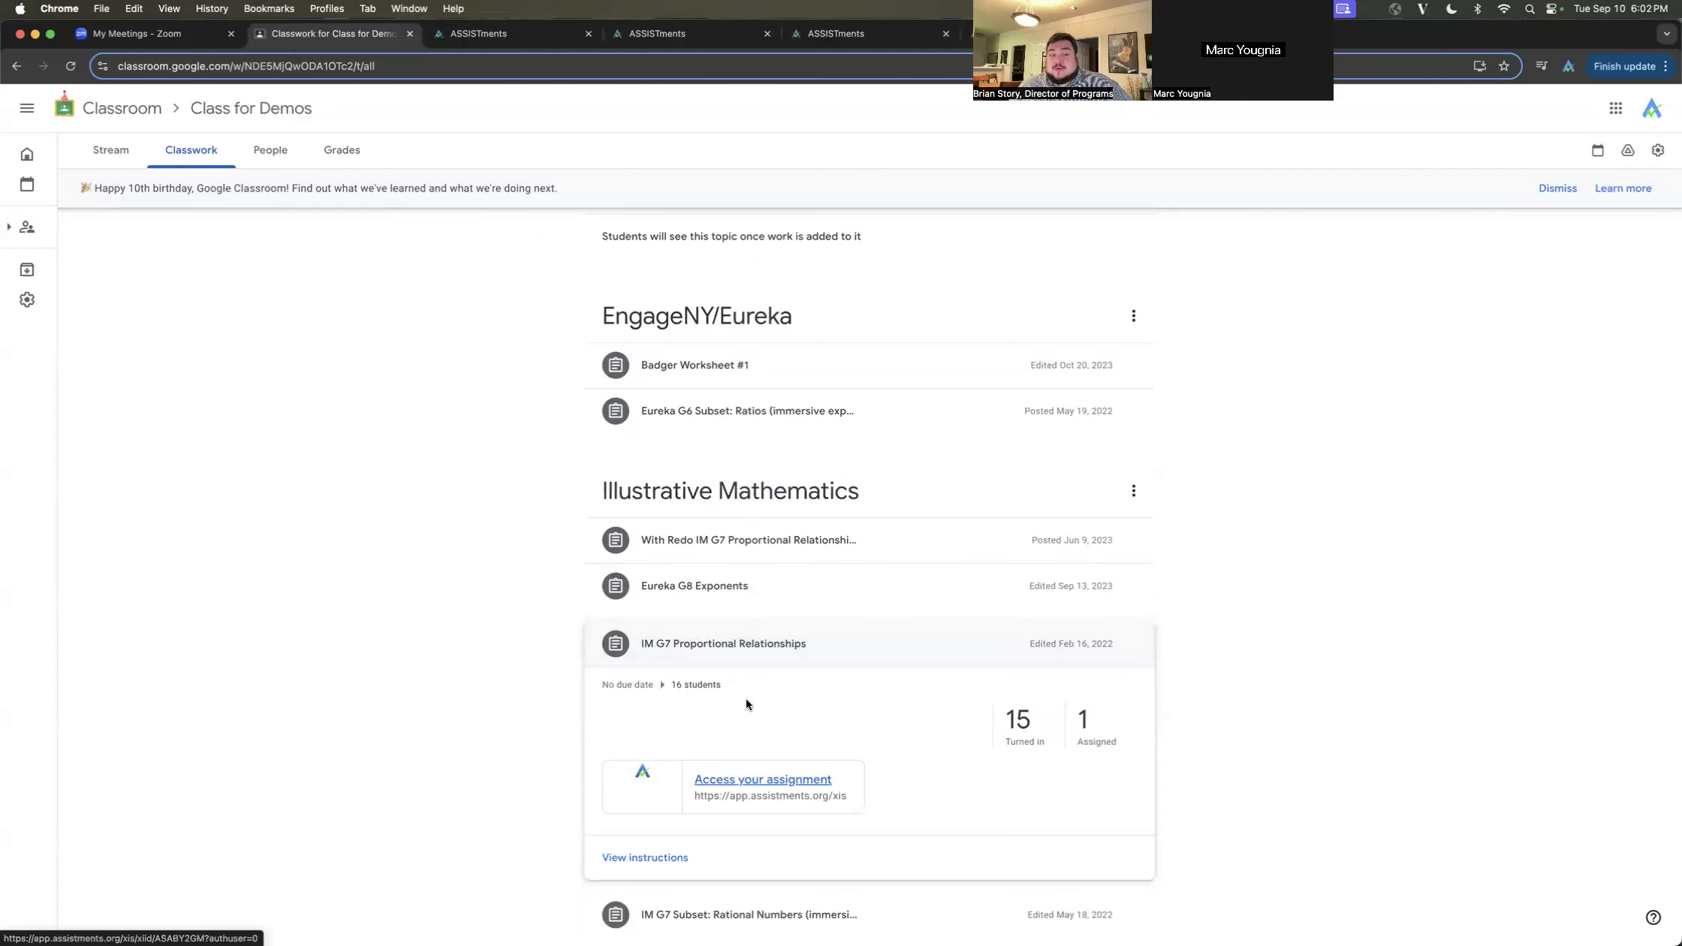
{"action": "scroll", "coordinate": [748, 690], "scroll_direction": "down", "scroll_amount": 3}
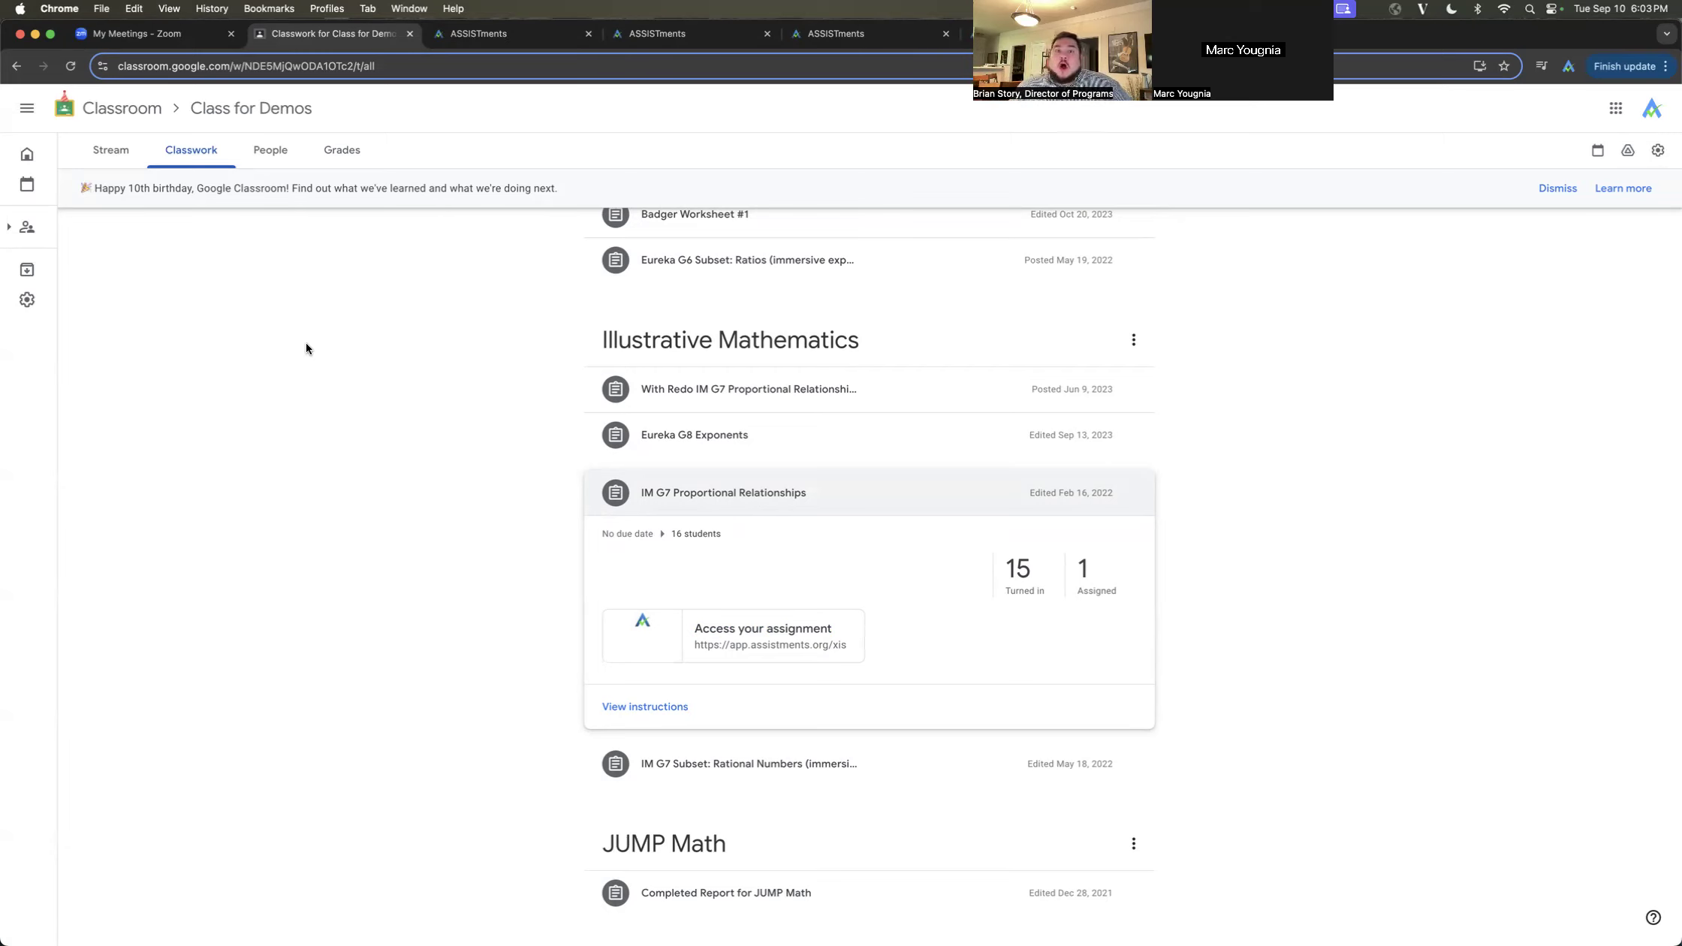
{"action": "right_click", "coordinate": [735, 631]}
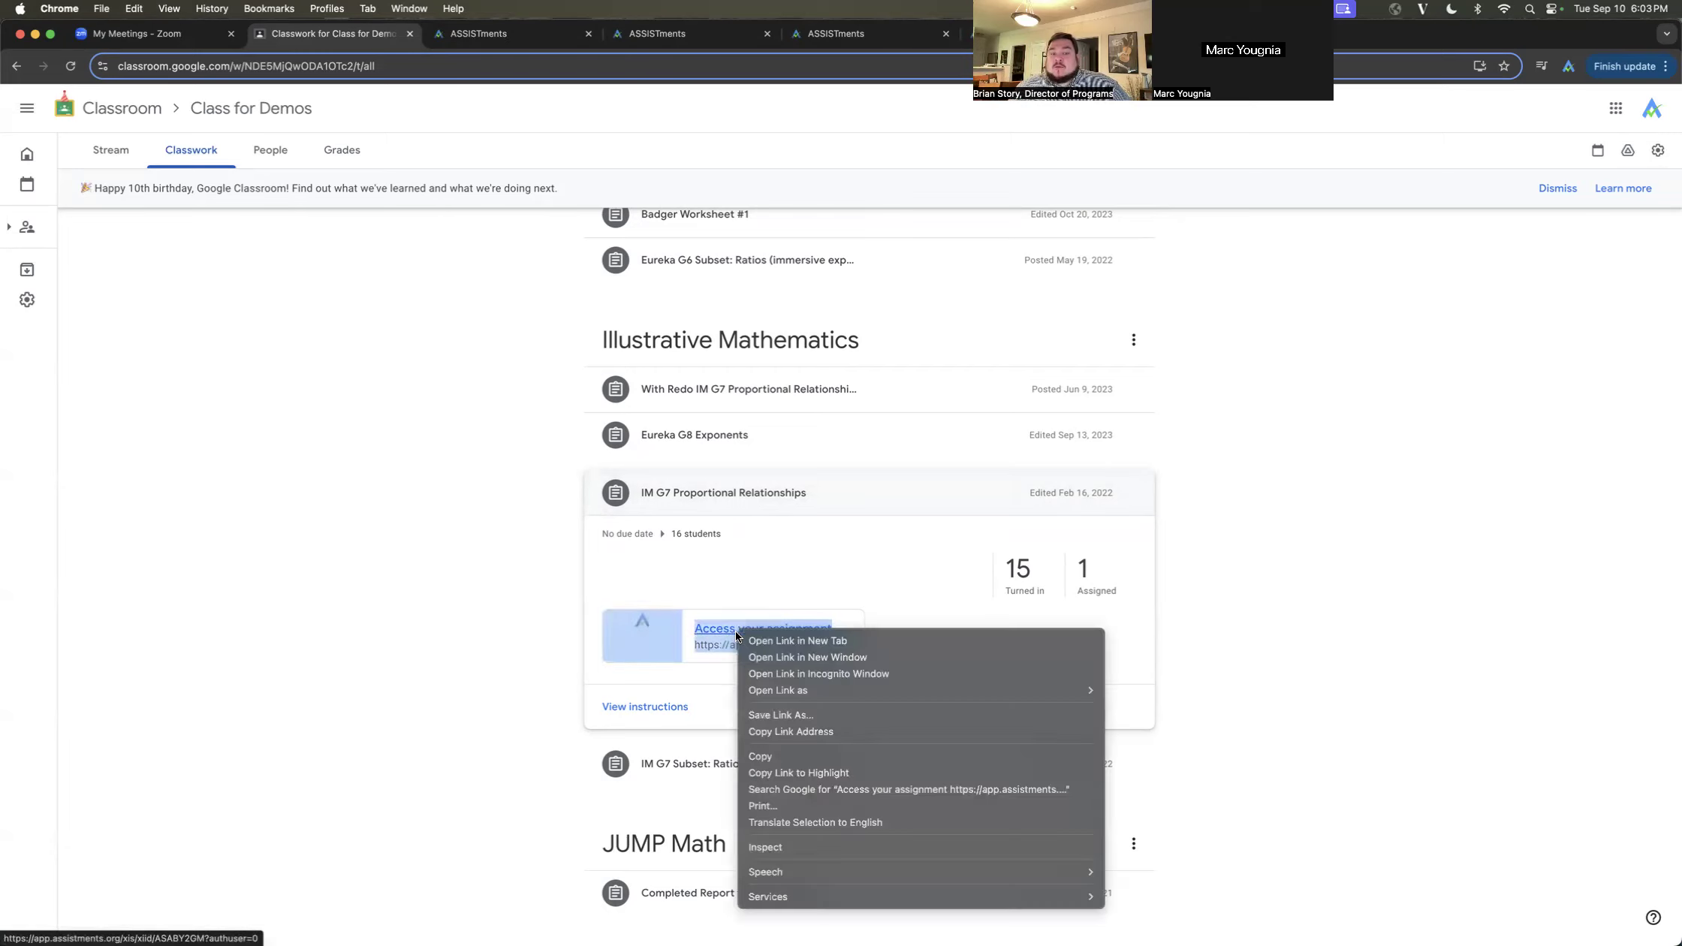
{"action": "left_click", "coordinate": [1329, 617]}
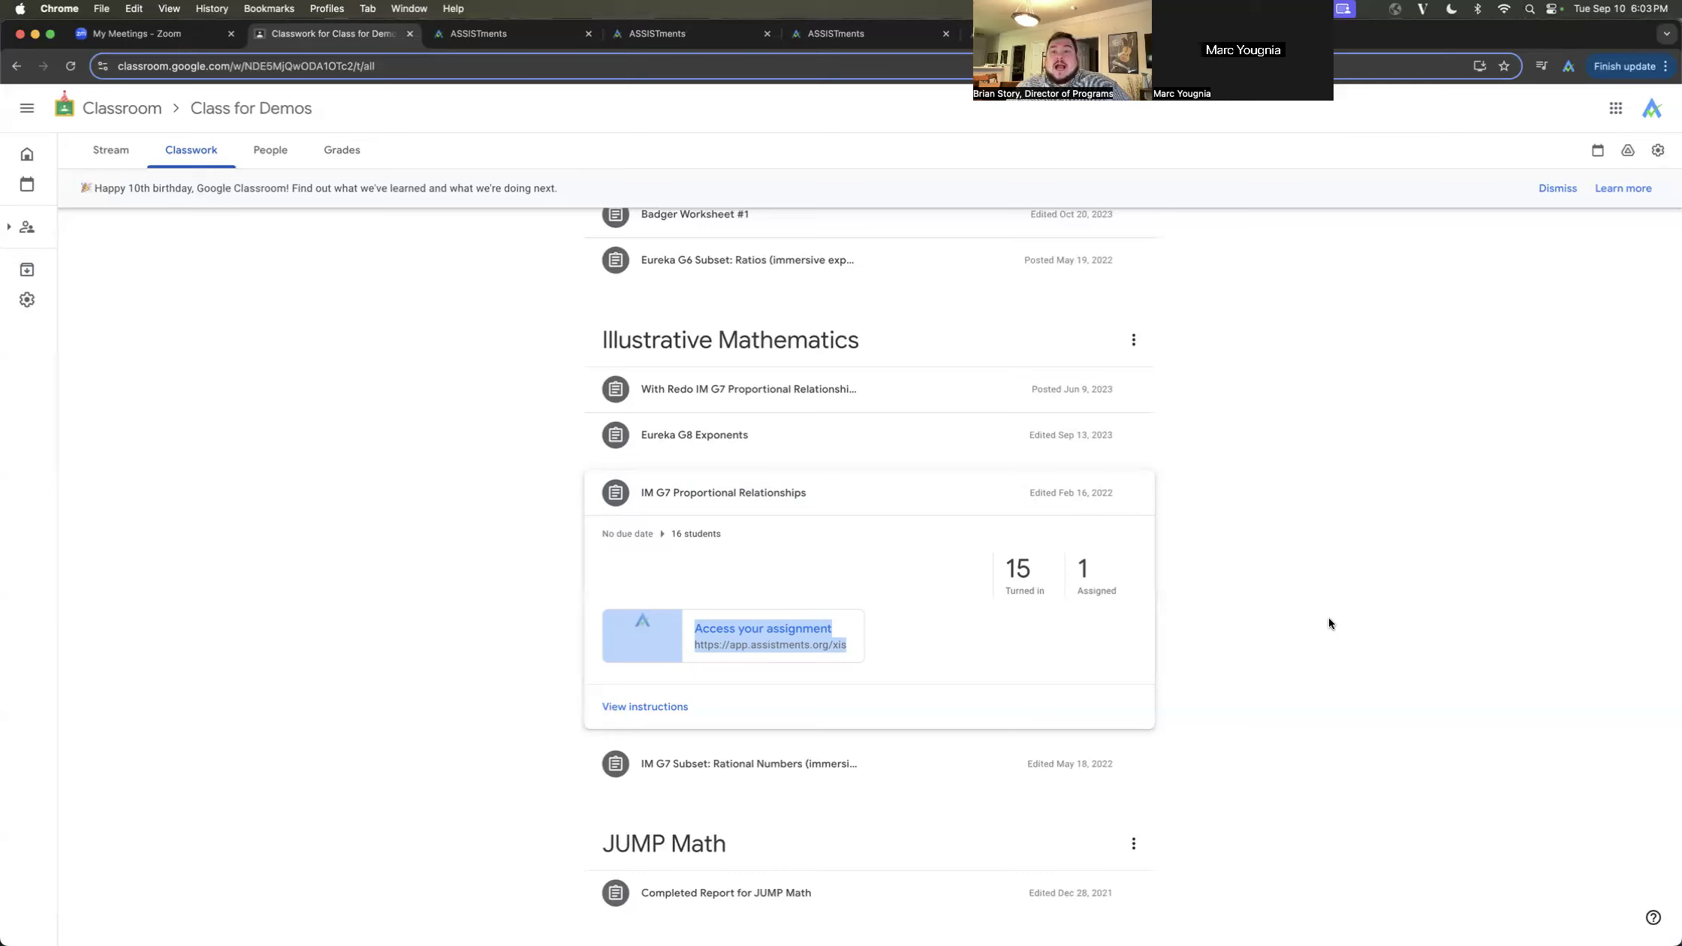
{"action": "left_click", "coordinate": [1280, 539]}
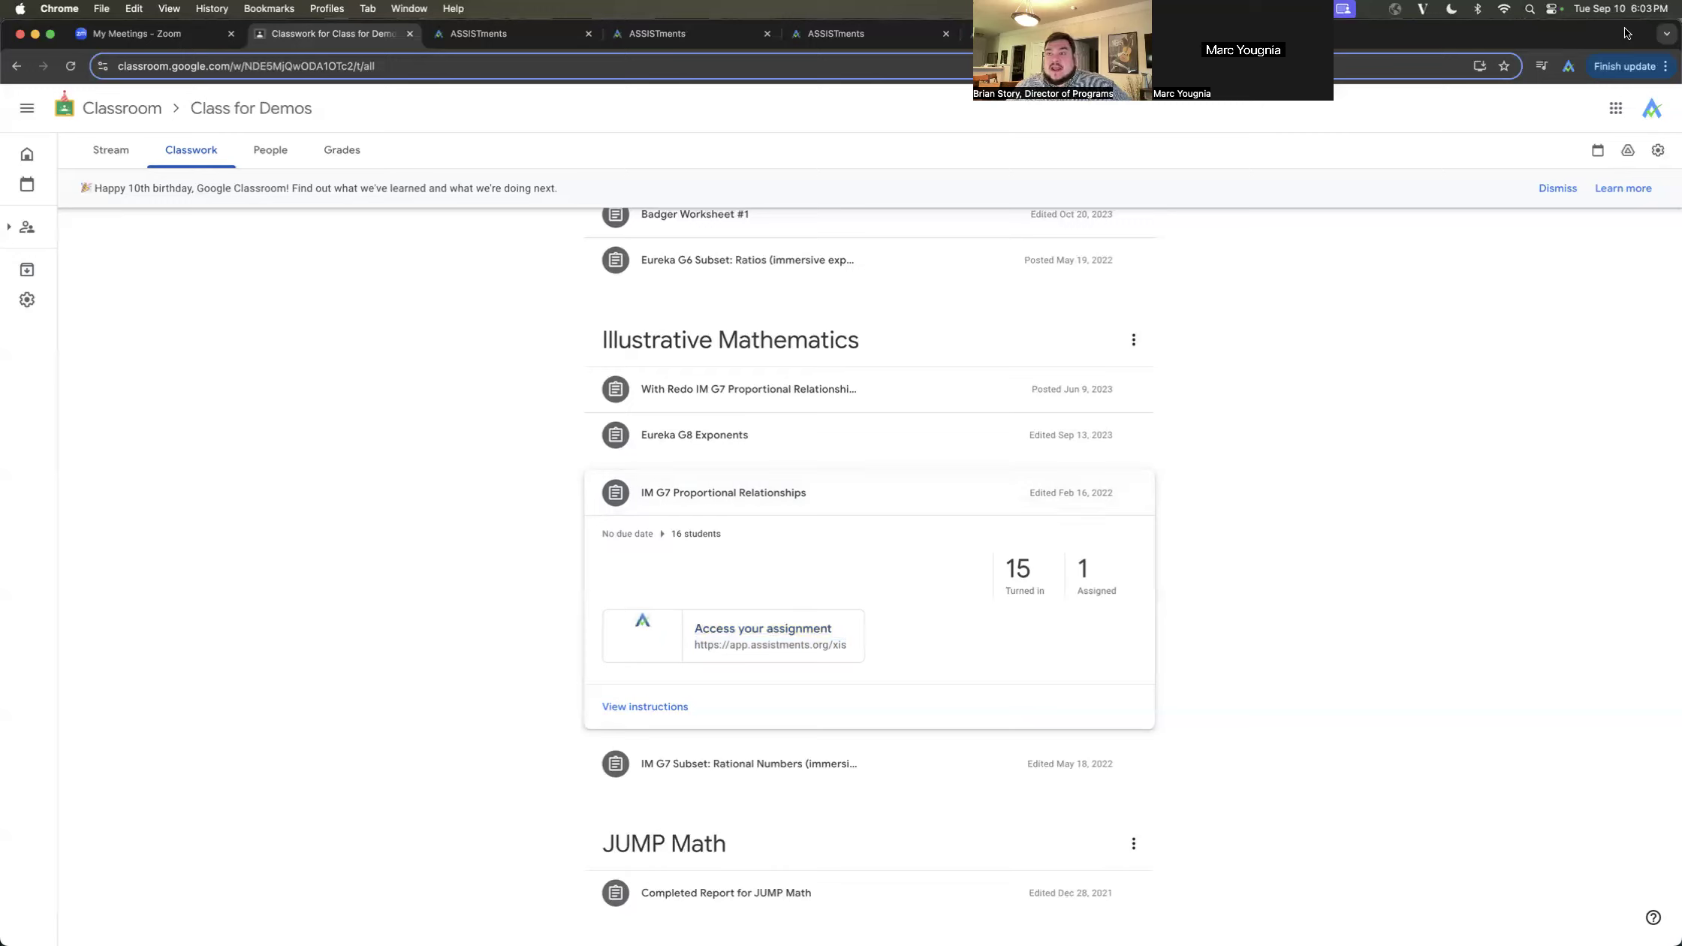
- Try to reach Canvas at assistments.instructure.com in a new incognito window, and close that window at the login page
{"action": "left_click", "coordinate": [1568, 66]}
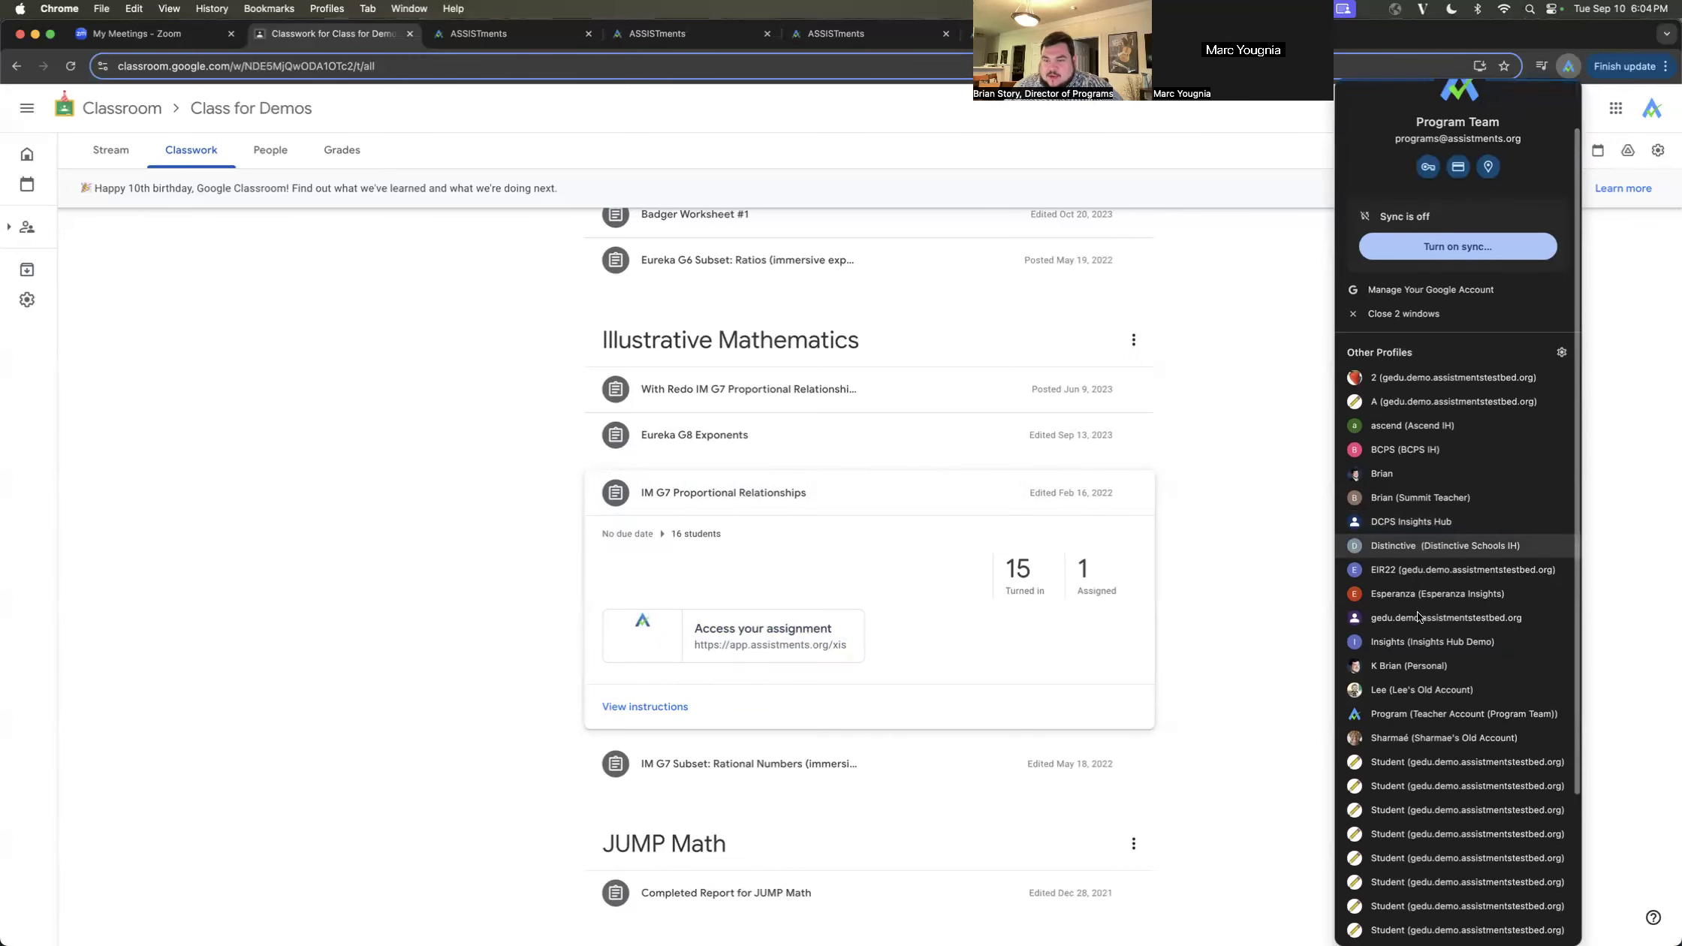
{"action": "left_click", "coordinate": [1289, 556]}
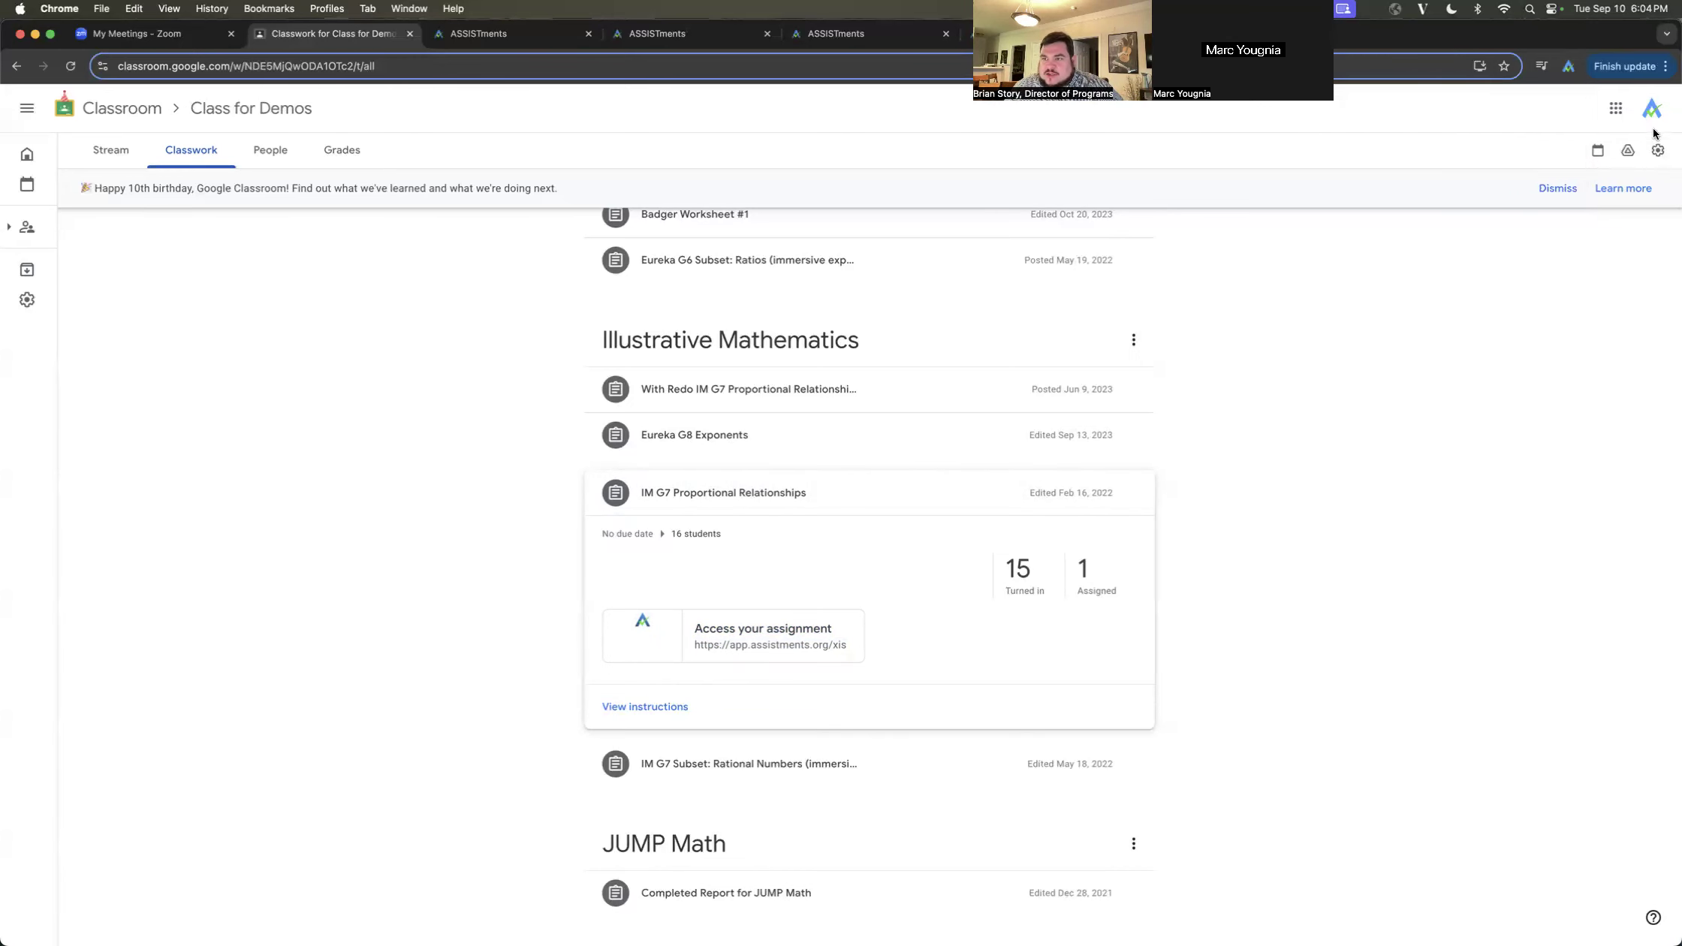
{"action": "left_click", "coordinate": [1665, 68]}
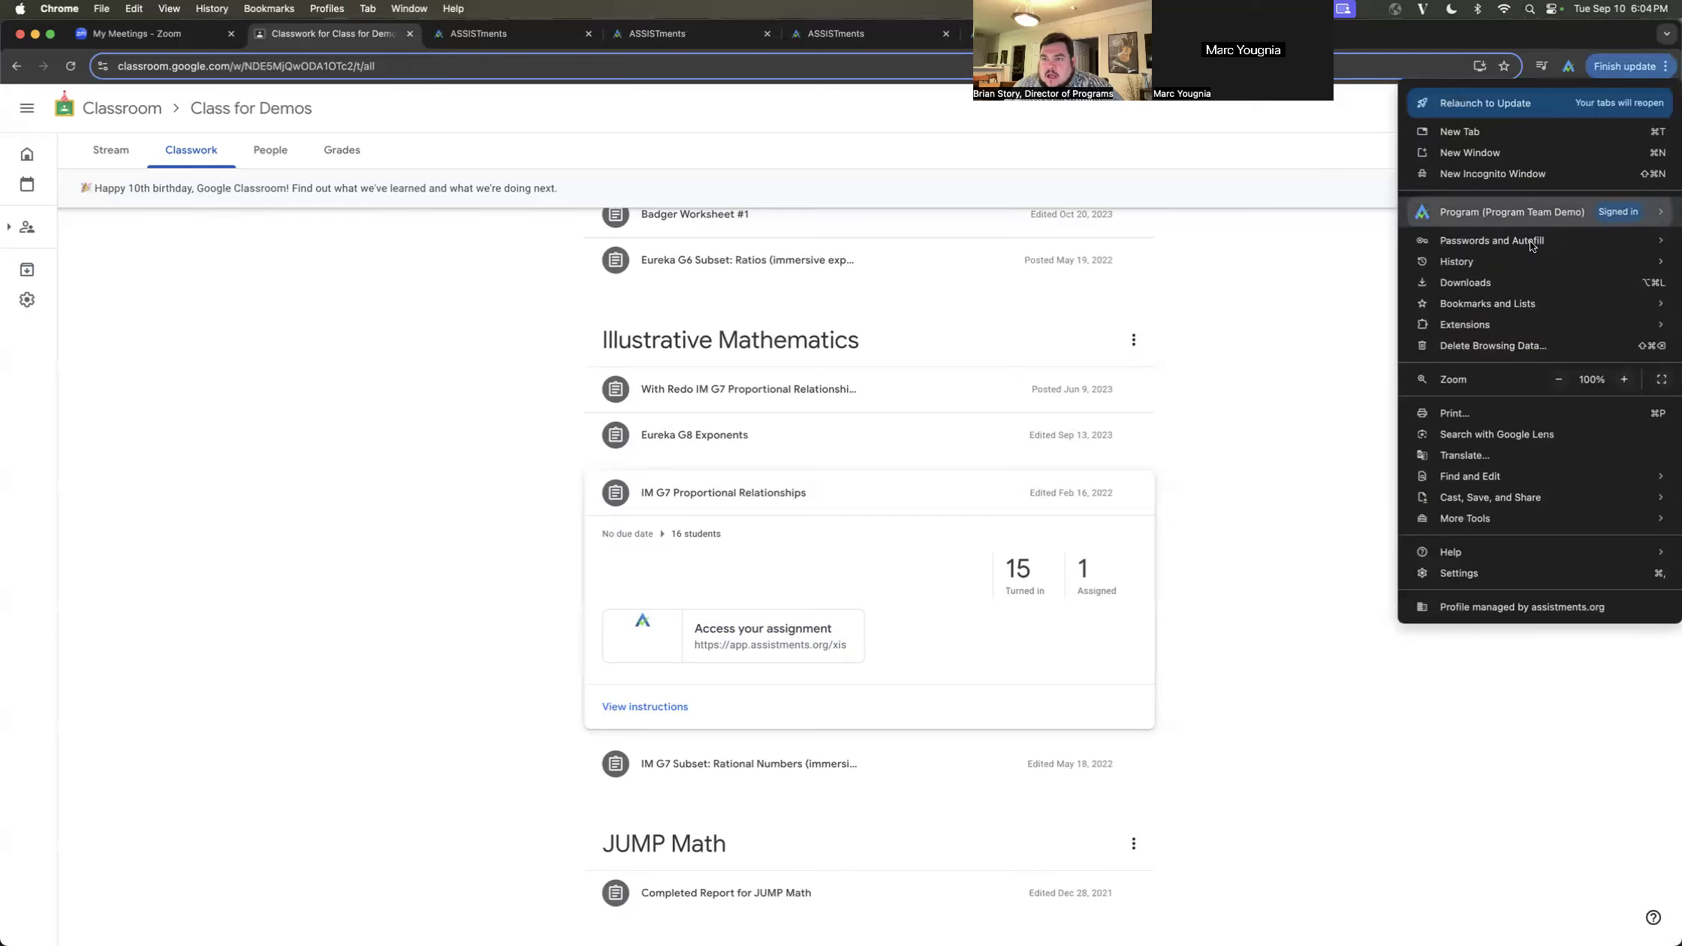
{"action": "left_click", "coordinate": [1544, 180]}
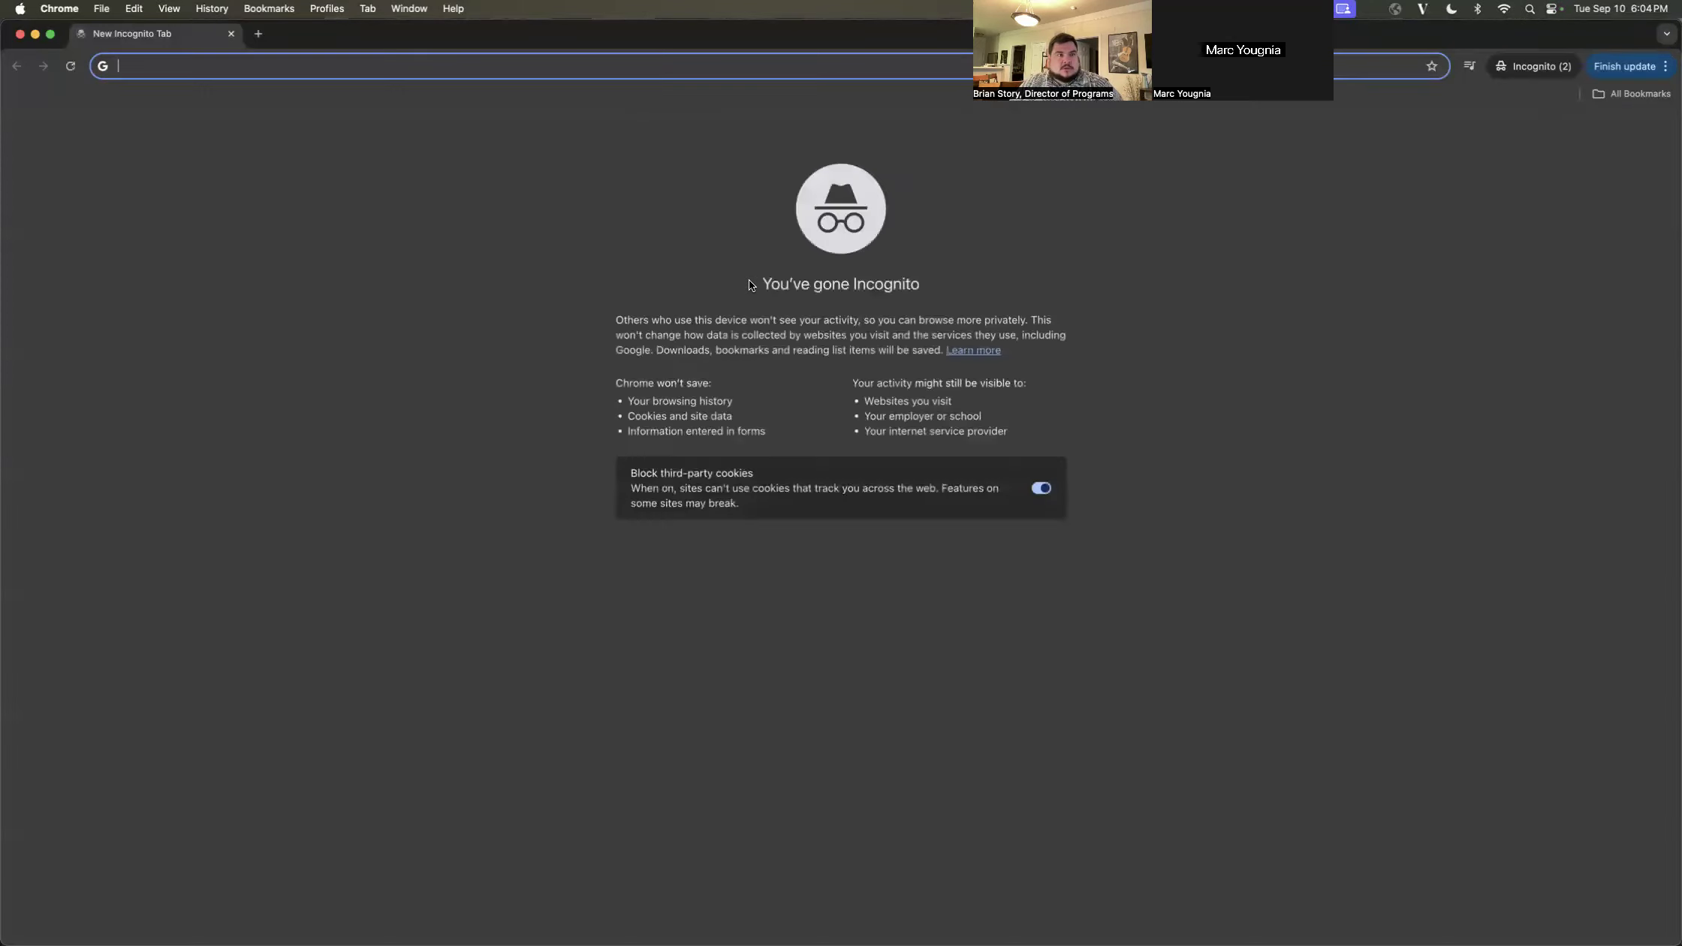
{"action": "type", "text": "as"}
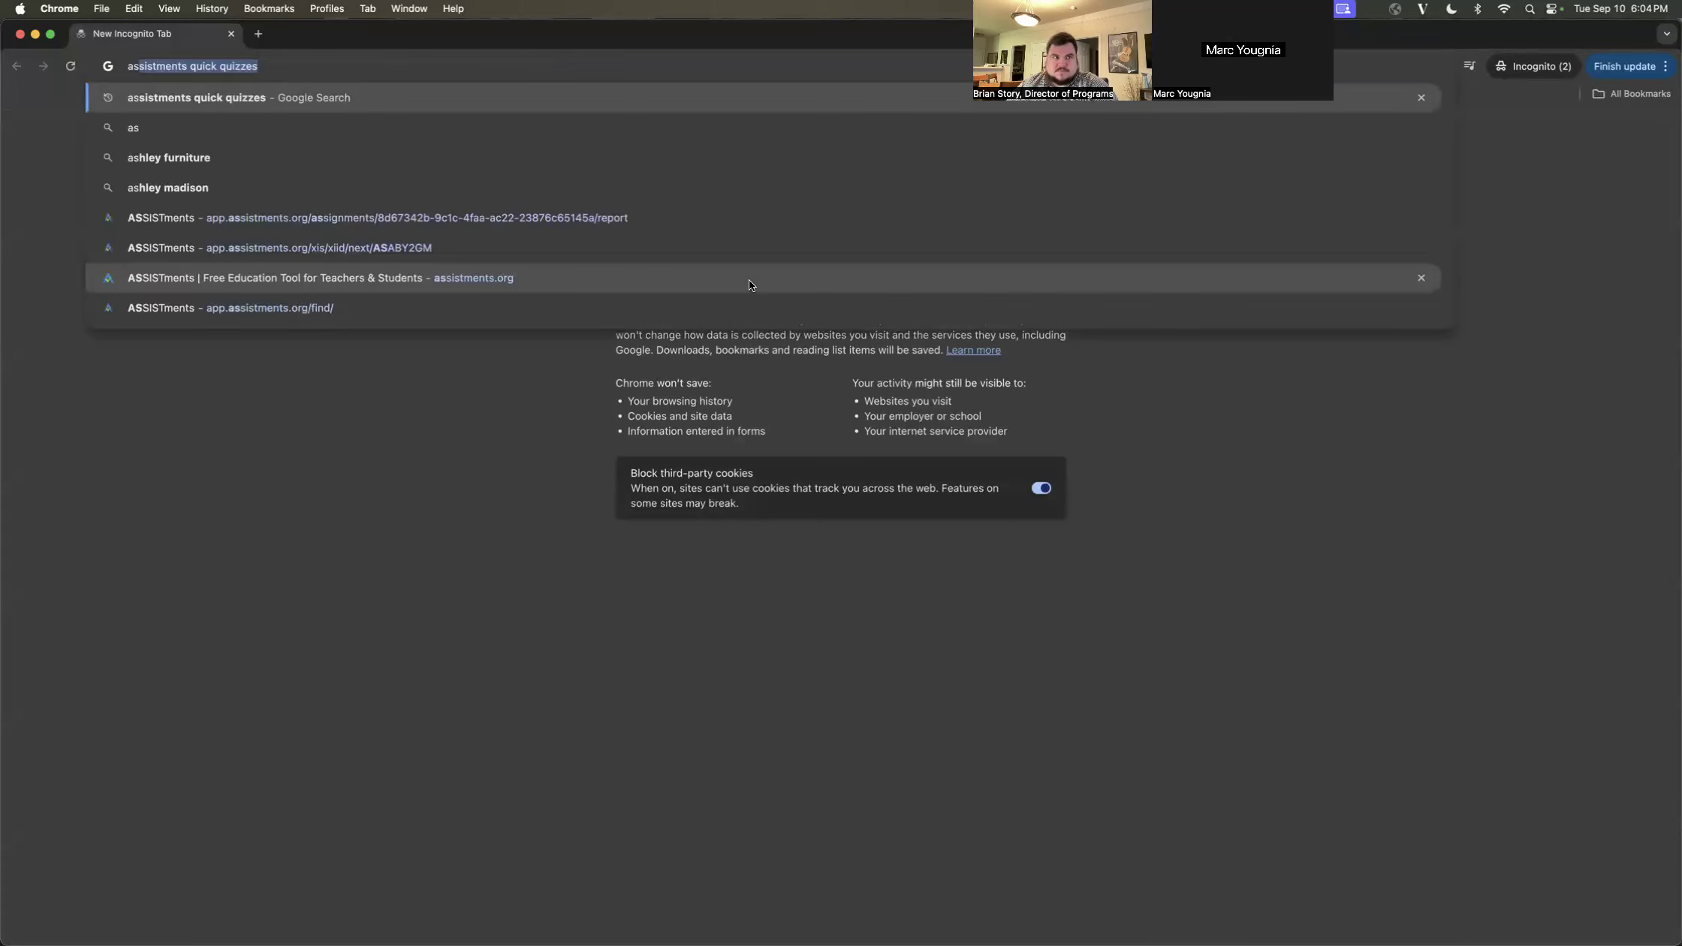
{"action": "type", "text": "sistments.instructure.com"}
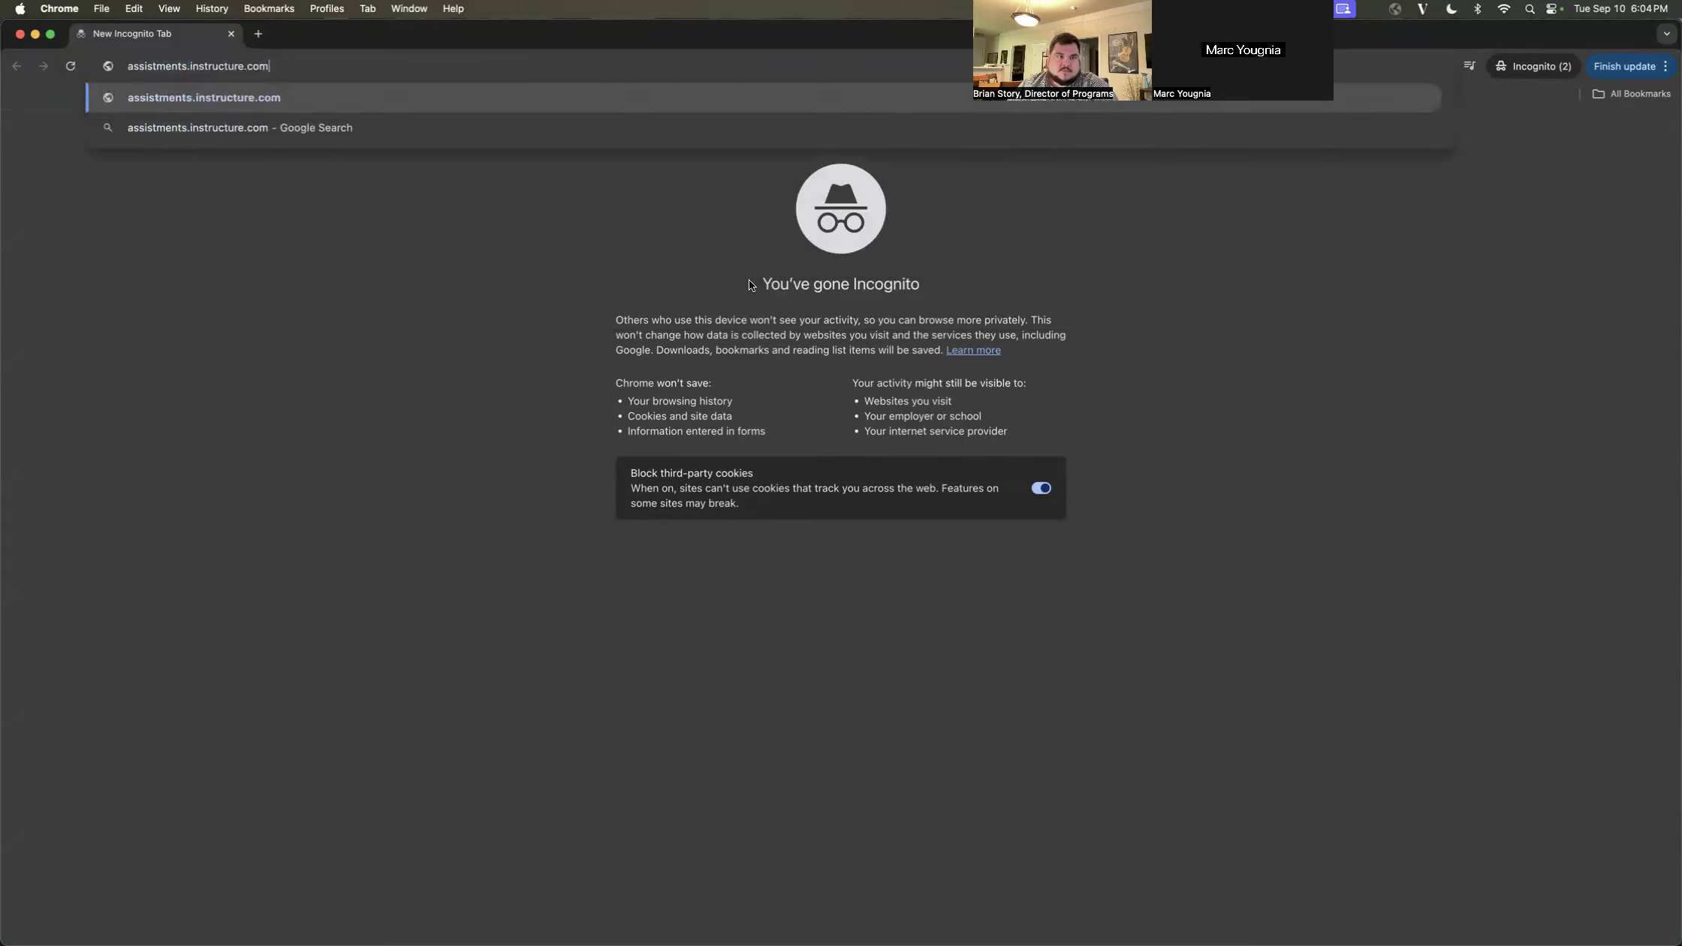
{"action": "key", "text": "Return"}
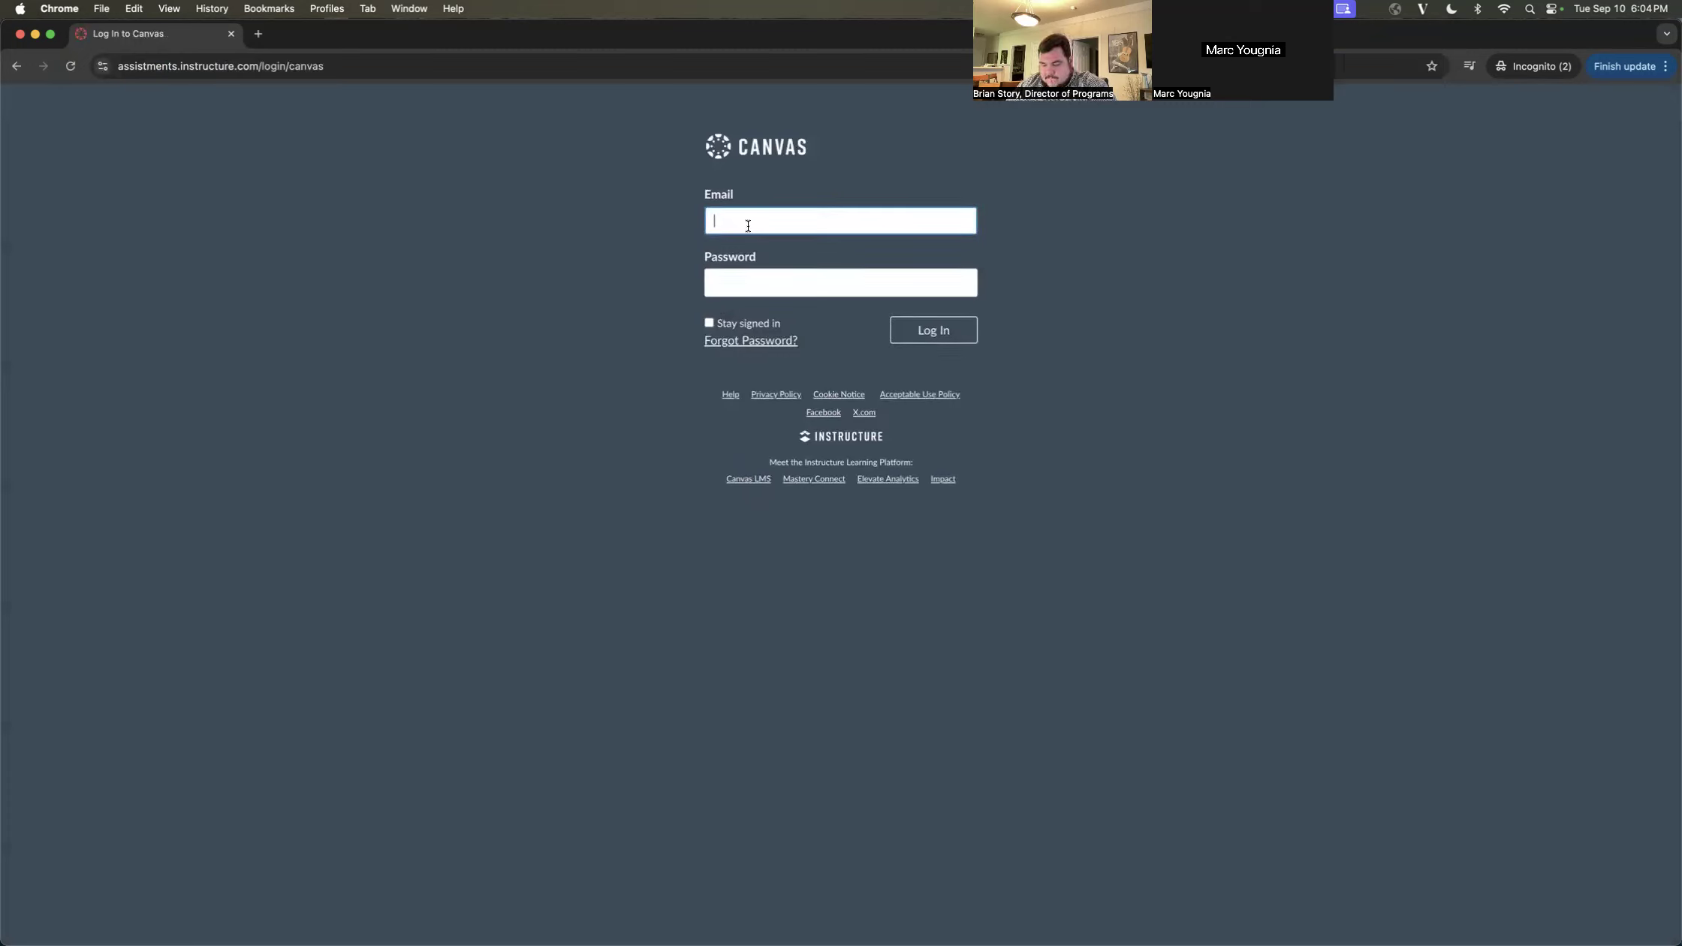
{"action": "left_click", "coordinate": [20, 35]}
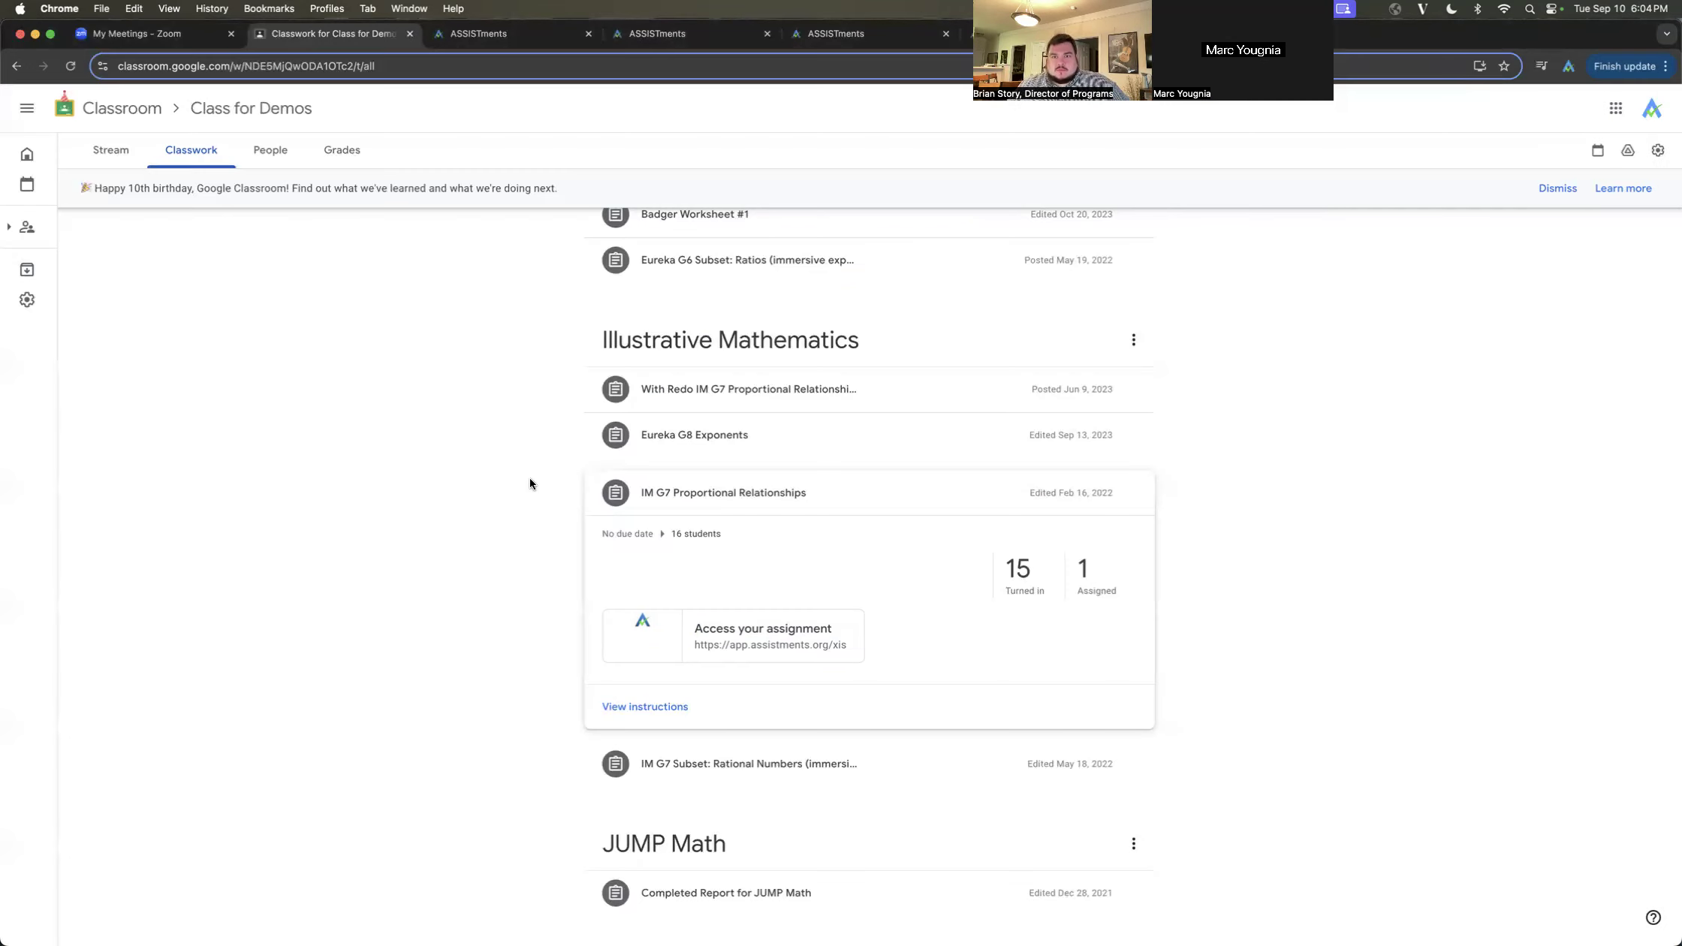
- Examine the assignments and topics on the Class for Demos classwork page, from the newest posts to the Illustrative Mathematics topic
{"action": "scroll", "coordinate": [530, 481], "scroll_direction": "up", "scroll_amount": 15}
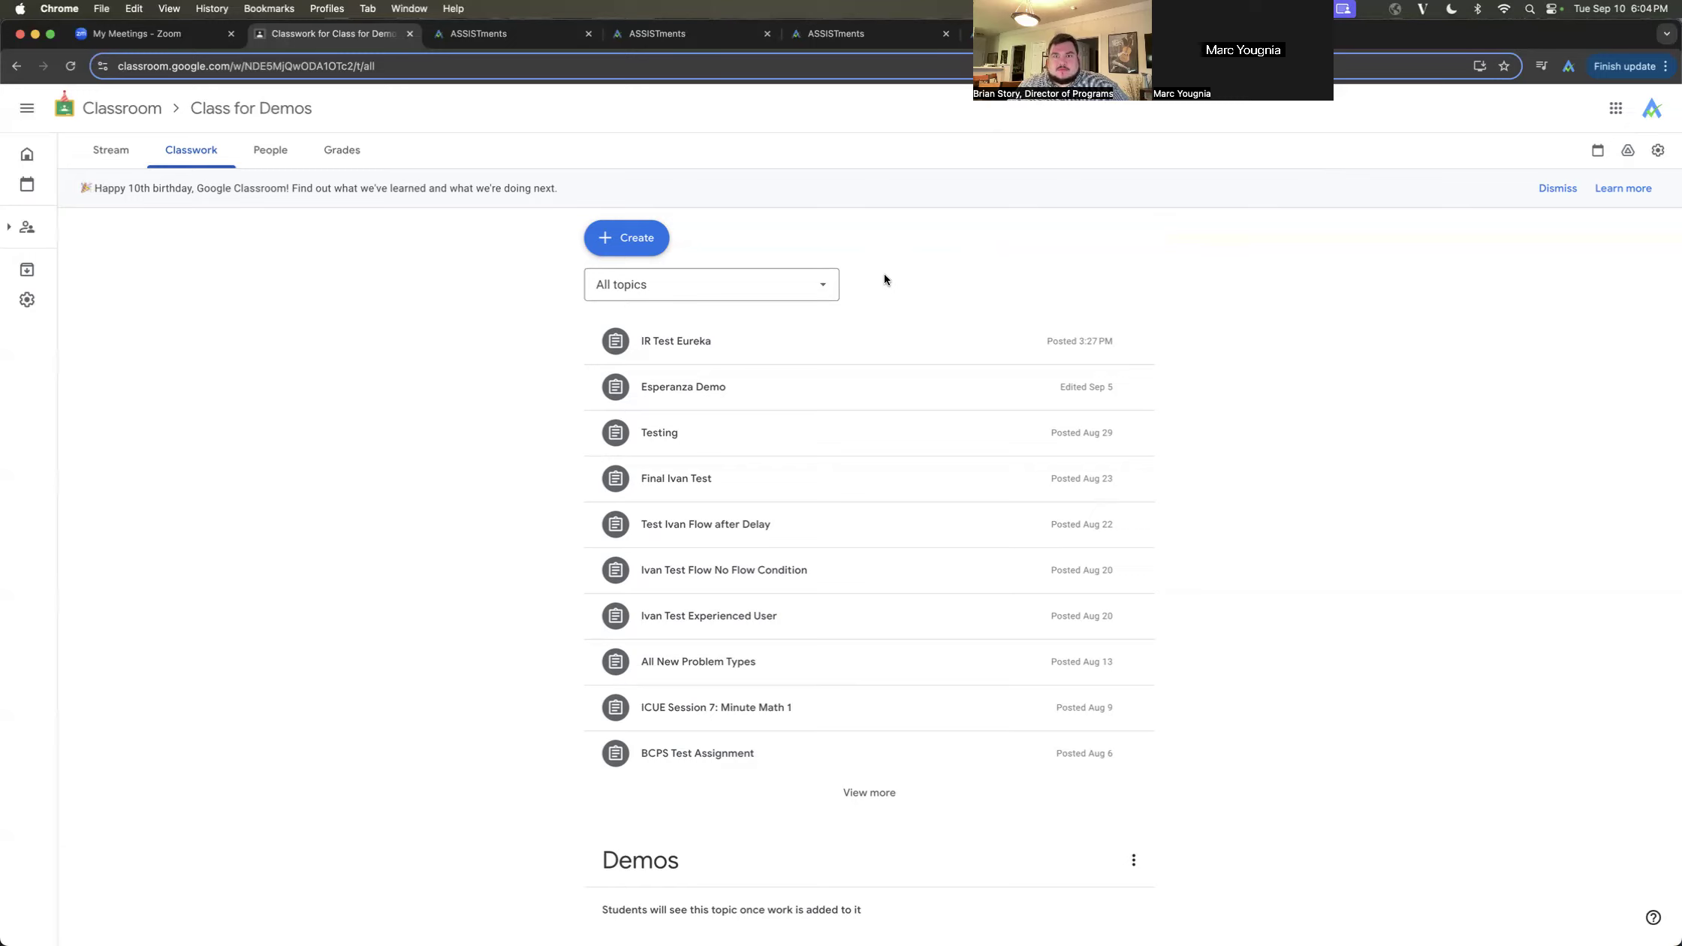
{"action": "scroll", "coordinate": [884, 274], "scroll_direction": "down", "scroll_amount": 1}
{"action": "scroll", "coordinate": [885, 274], "scroll_direction": "up", "scroll_amount": 1}
{"action": "scroll", "coordinate": [1231, 611], "scroll_direction": "down", "scroll_amount": 5}
{"action": "scroll", "coordinate": [1229, 610], "scroll_direction": "down", "scroll_amount": 3}
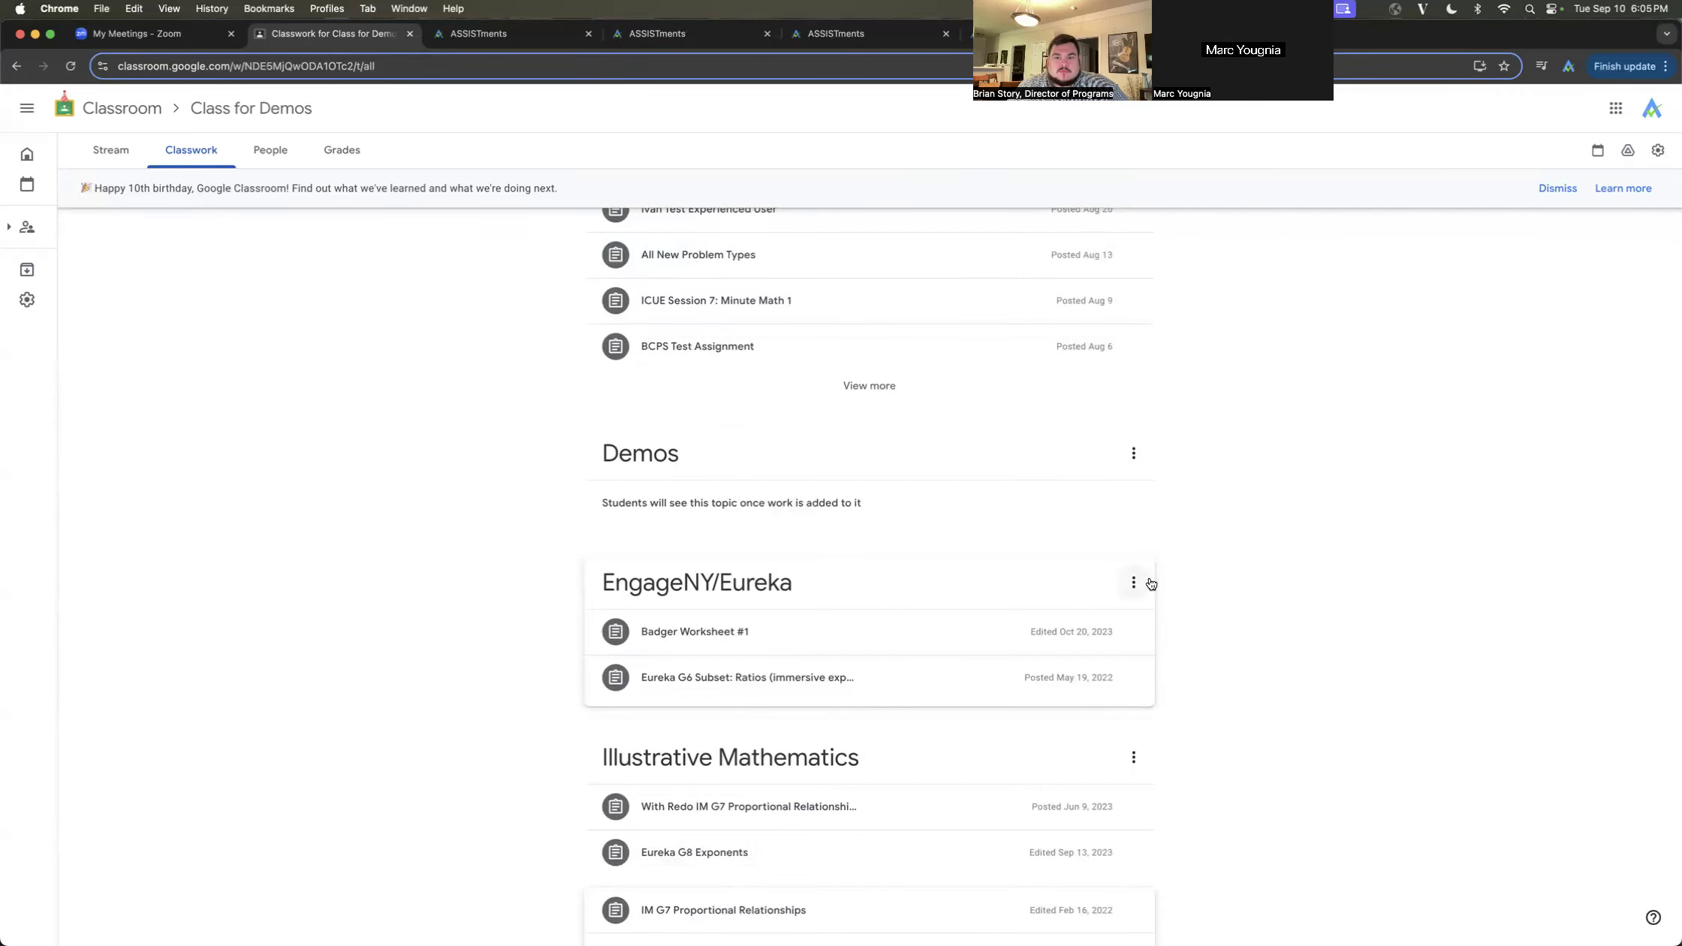
{"action": "scroll", "coordinate": [1182, 579], "scroll_direction": "down", "scroll_amount": 1}
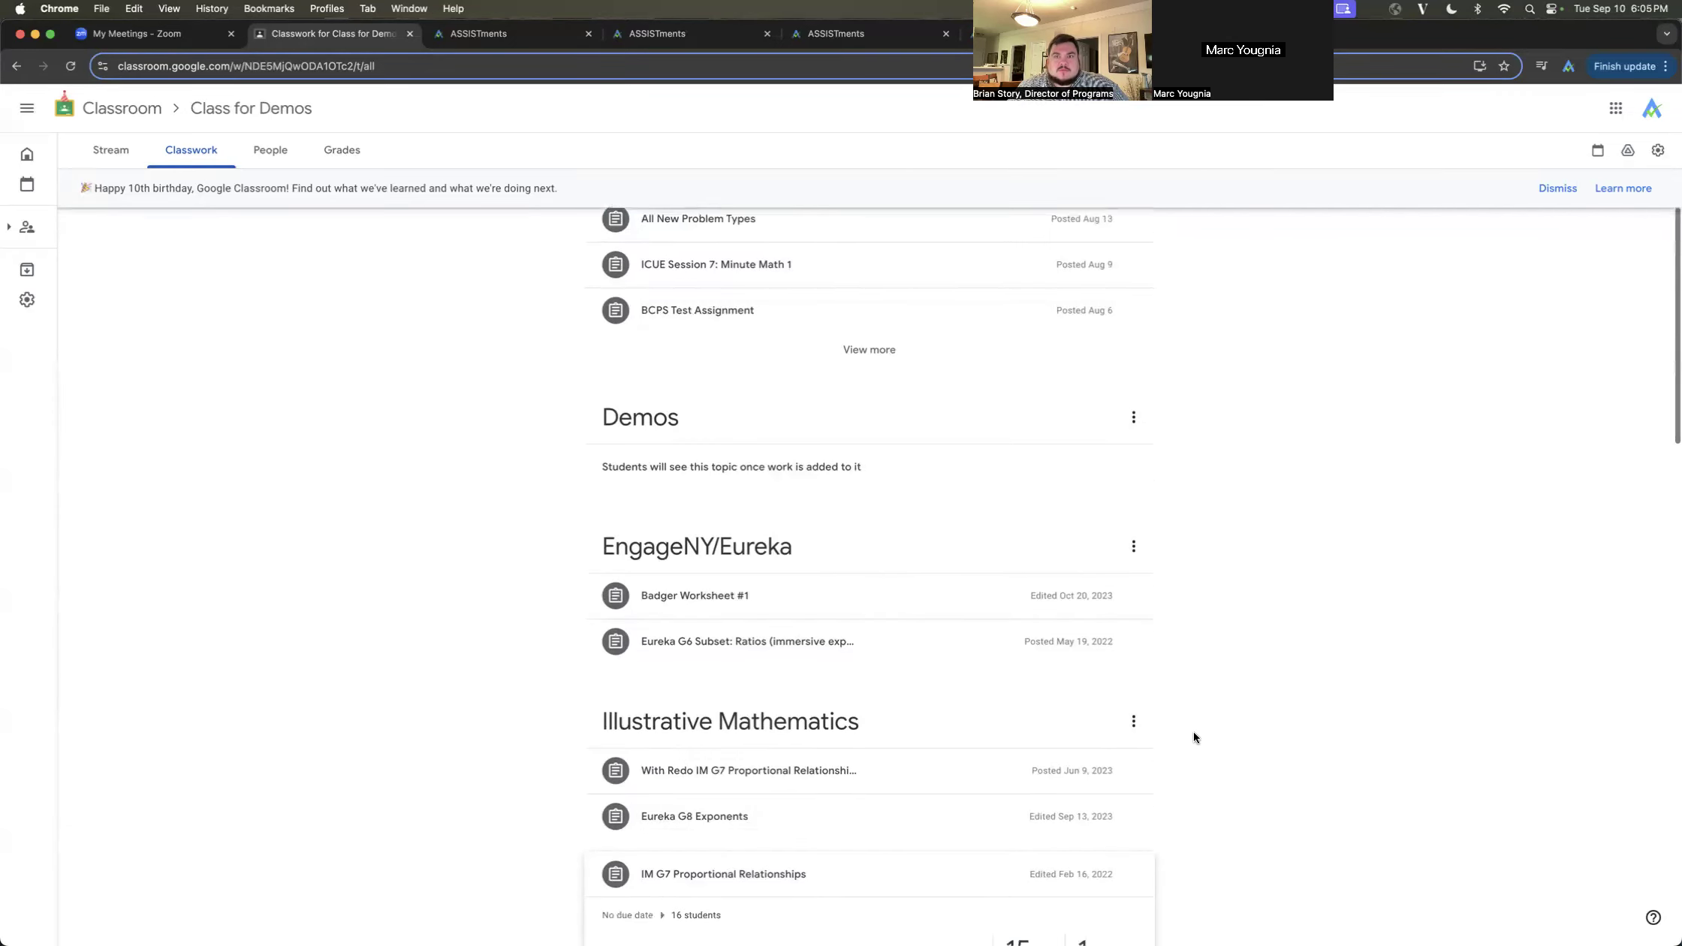
{"action": "scroll", "coordinate": [1194, 747], "scroll_direction": "down", "scroll_amount": 2}
{"action": "scroll", "coordinate": [1238, 694], "scroll_direction": "down", "scroll_amount": 3}
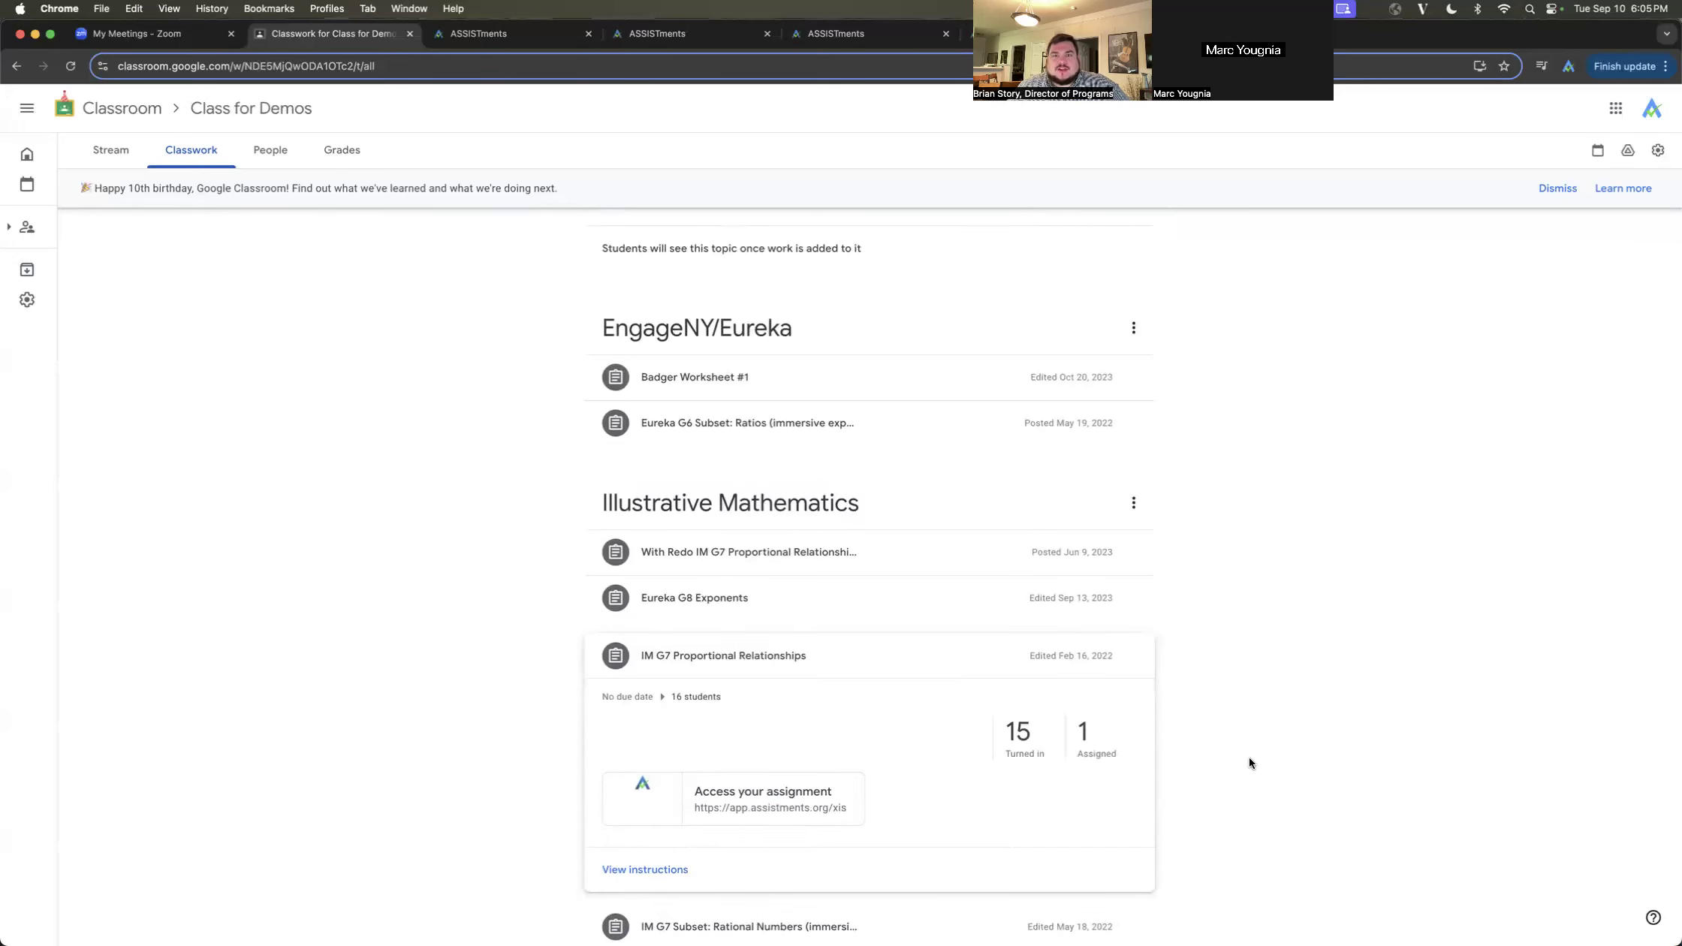
{"action": "scroll", "coordinate": [1227, 746], "scroll_direction": "down", "scroll_amount": 2}
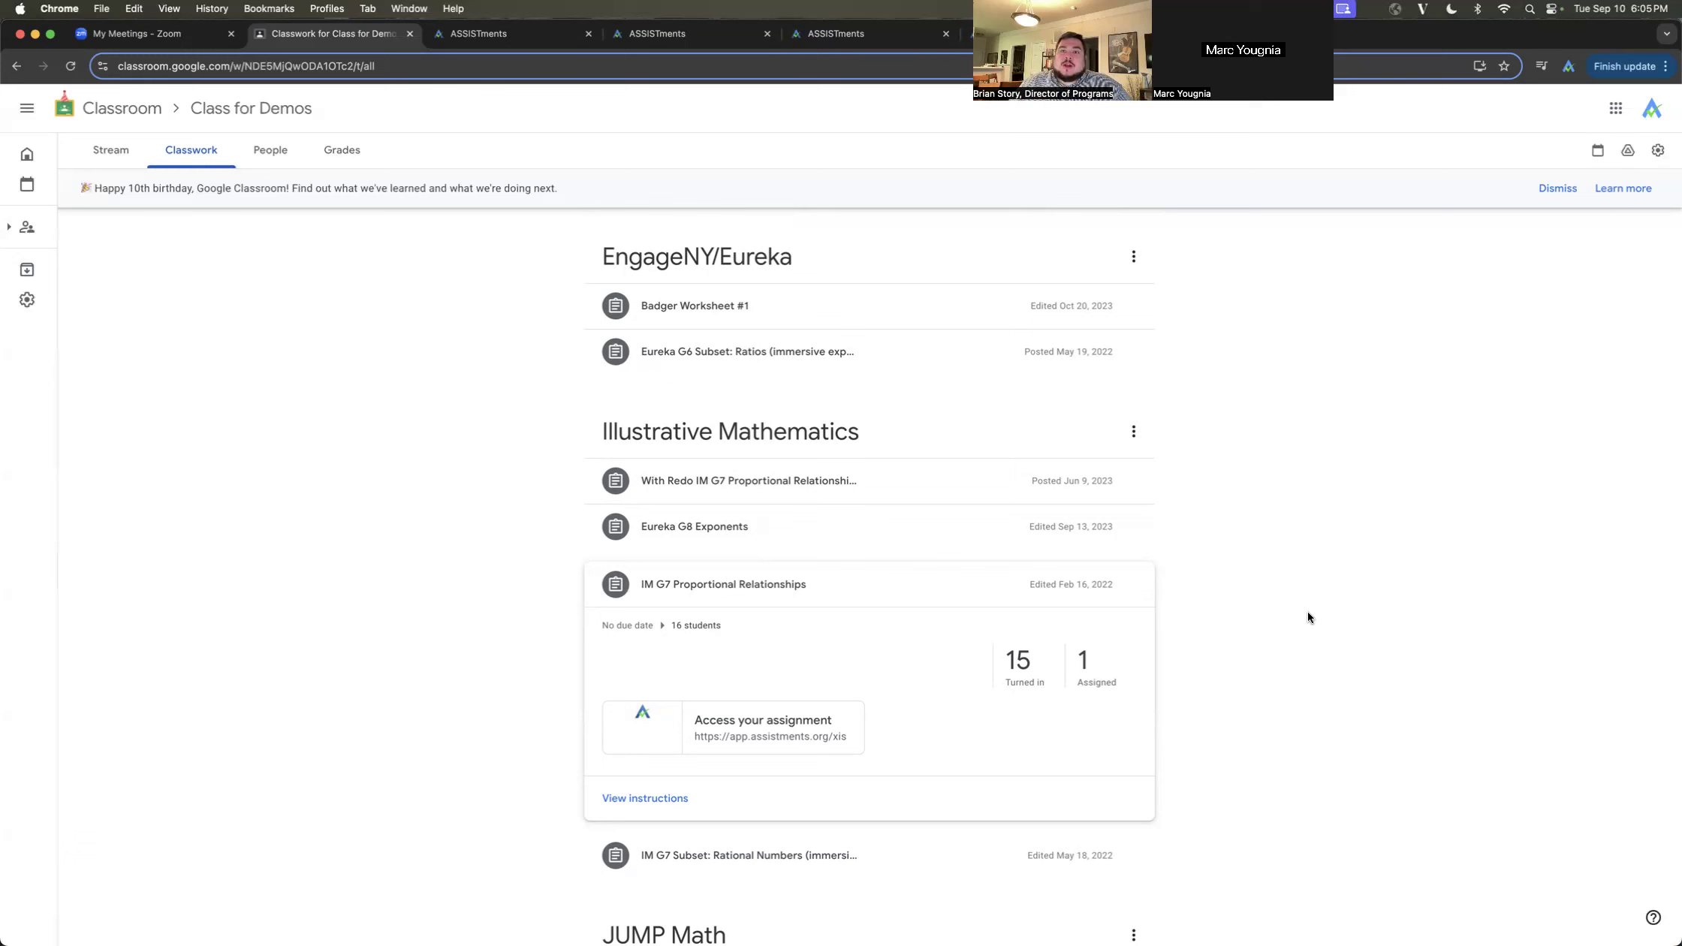
- In ASSISTments, open My Assignments and review the Reassign (Create New Copy) options for IR Test Eureka, closing them without reassigning
{"action": "left_click", "coordinate": [511, 36]}
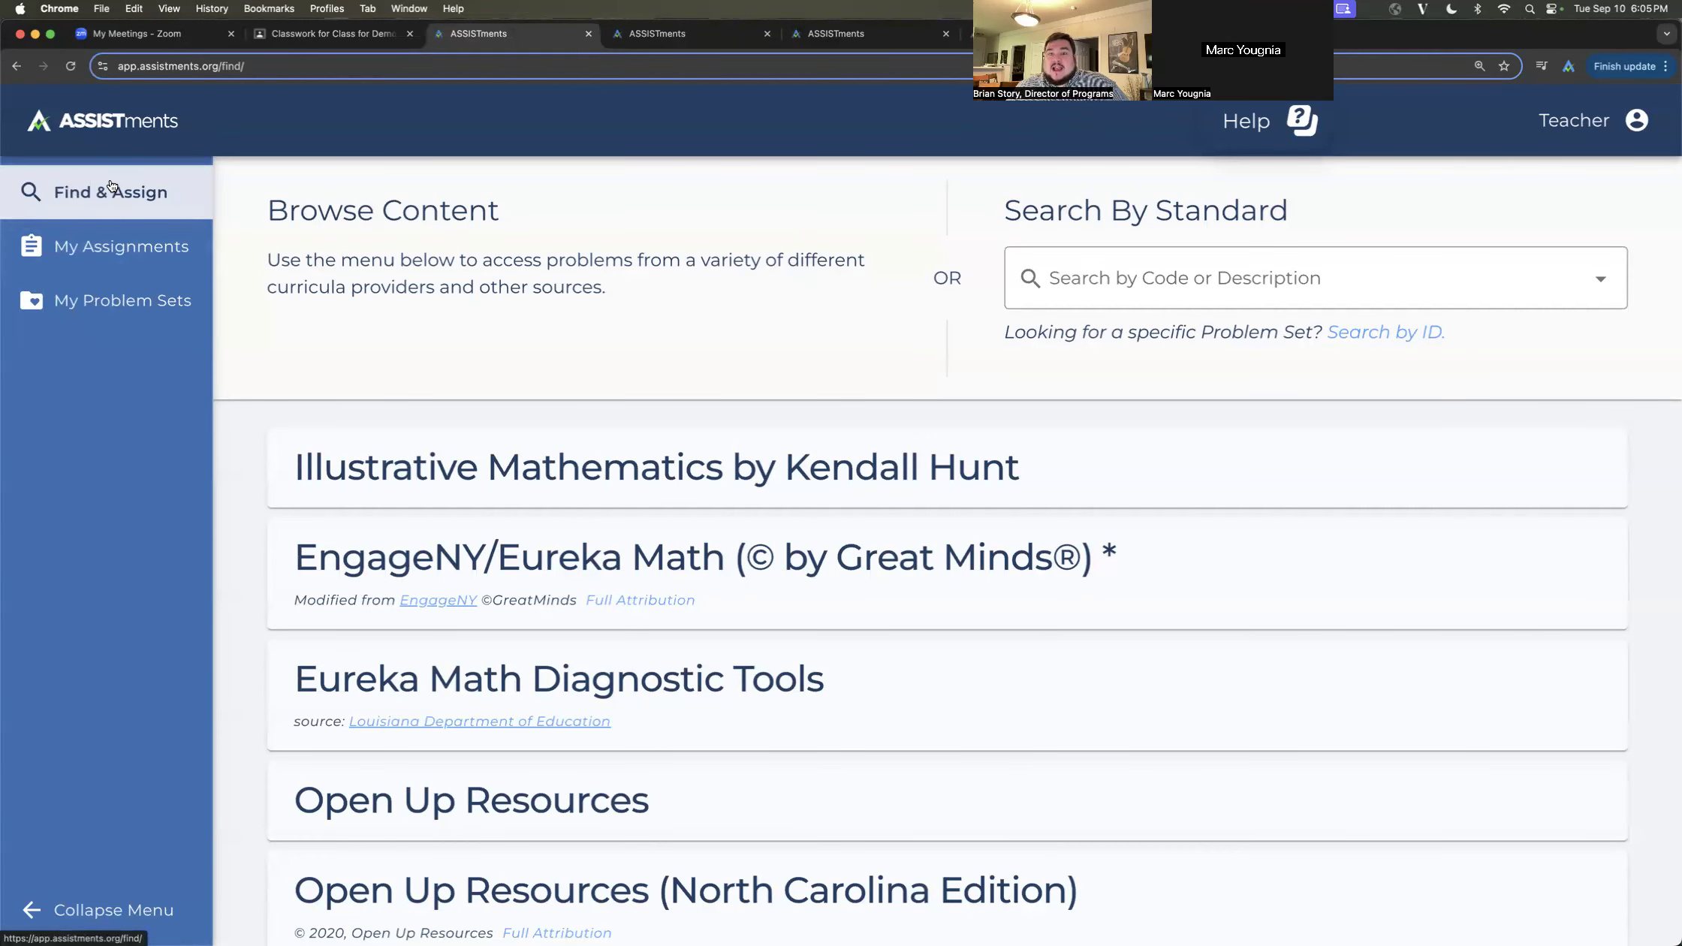
{"action": "left_click", "coordinate": [84, 257]}
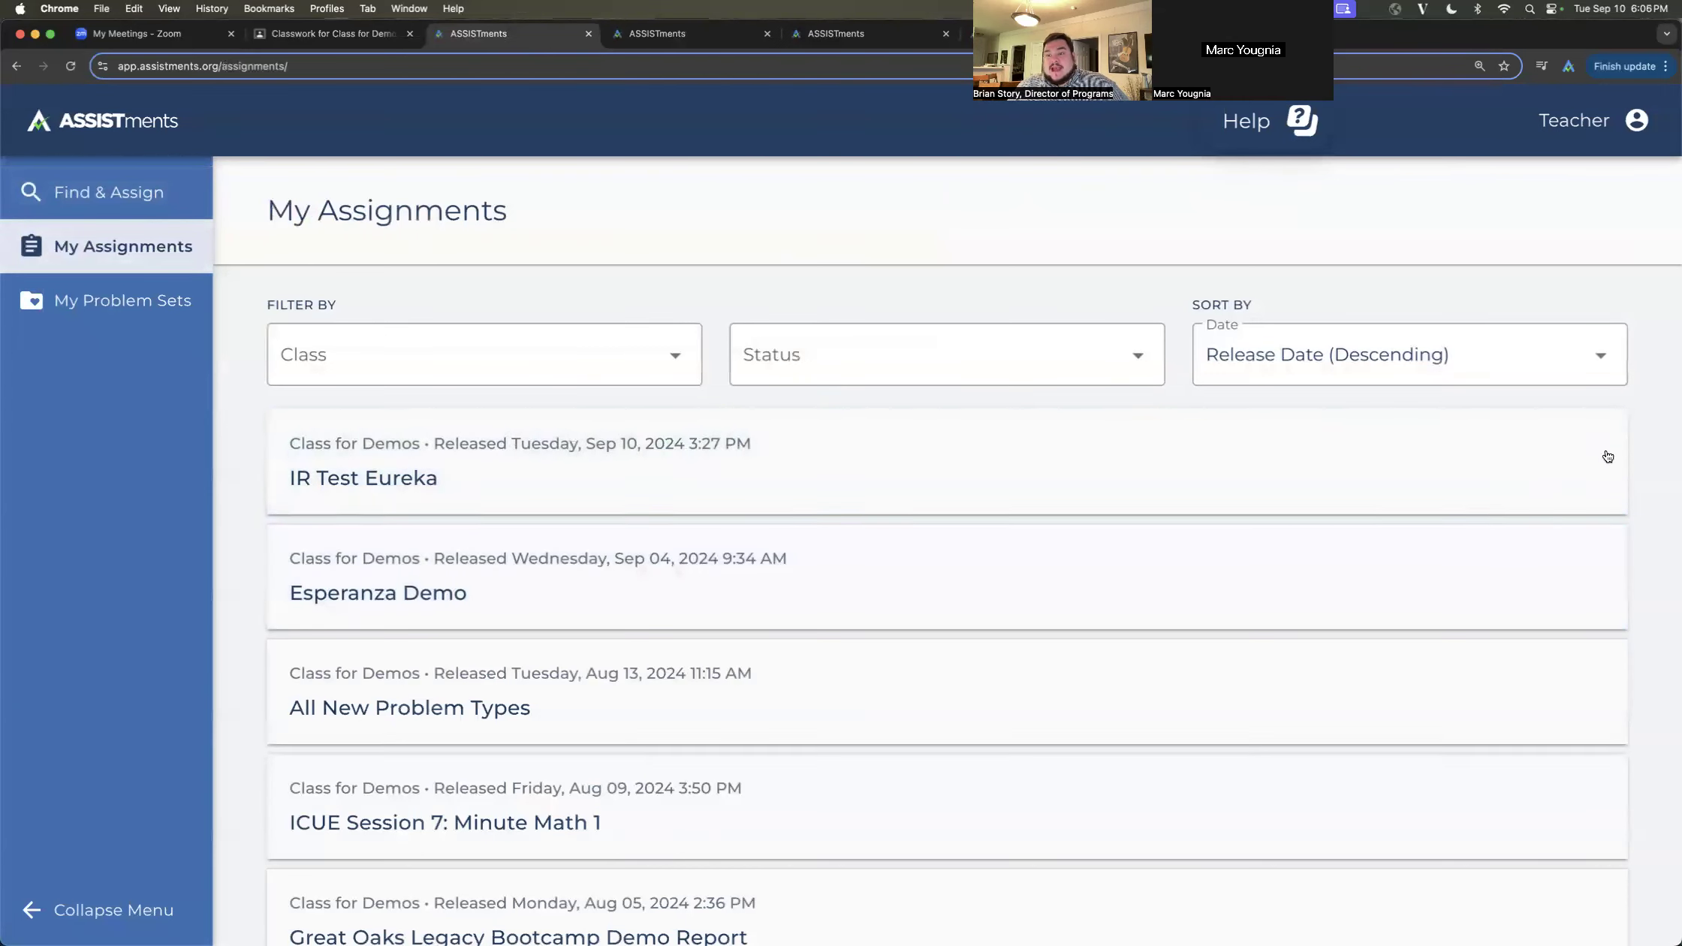
{"action": "left_click", "coordinate": [1586, 462]}
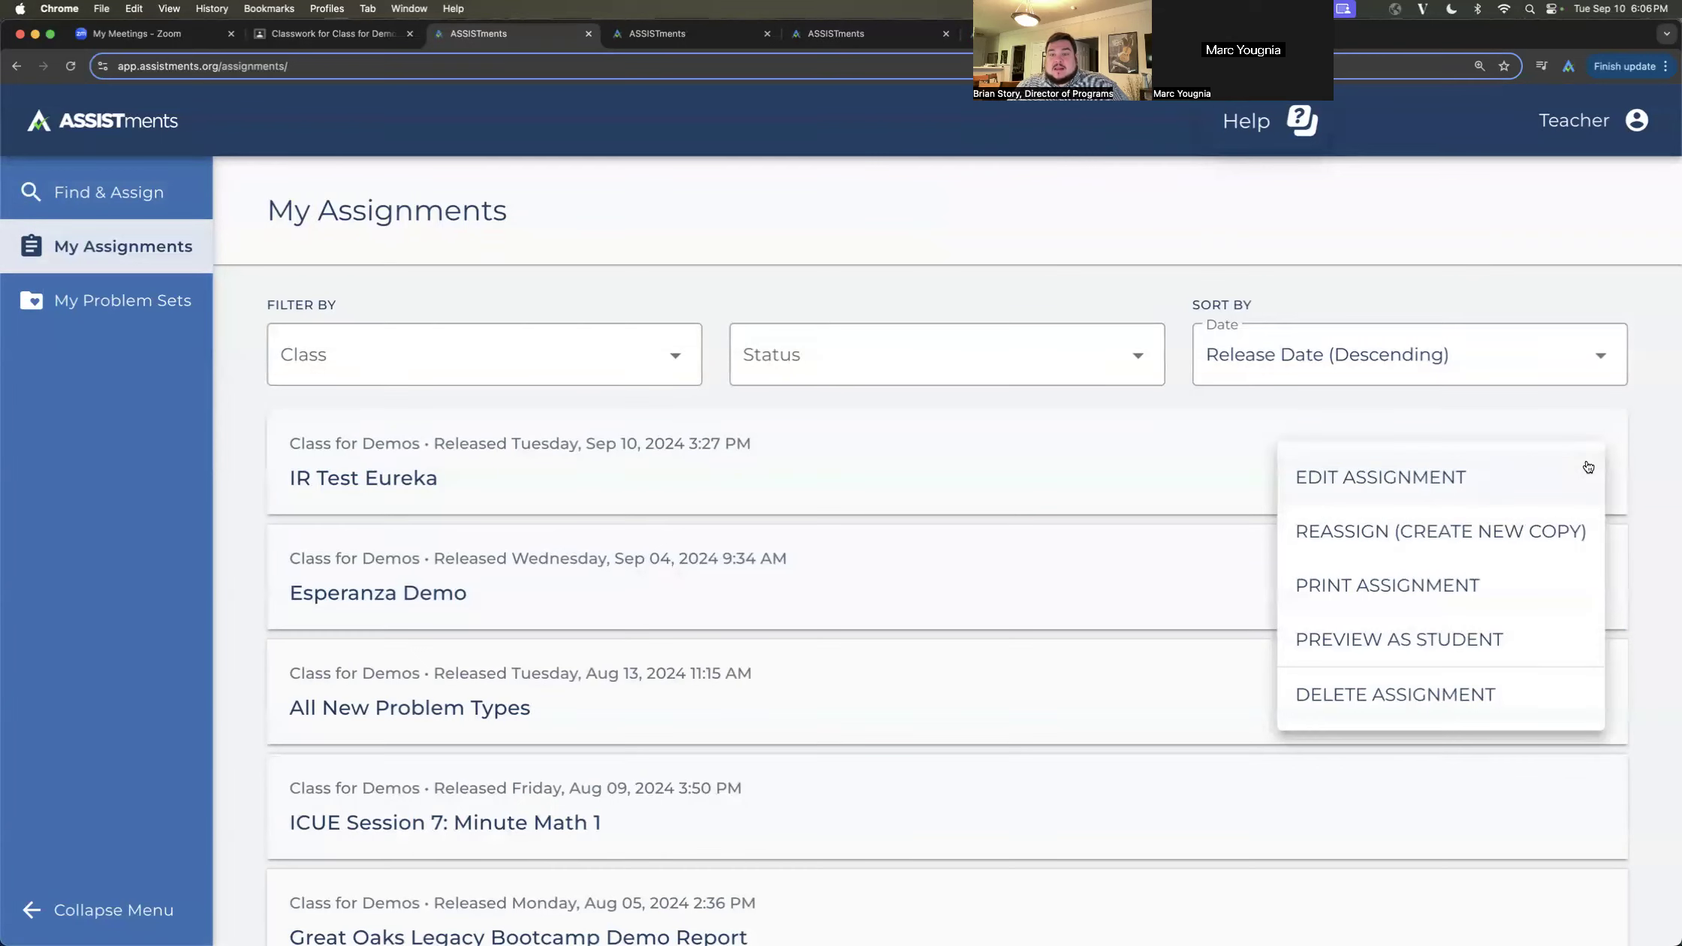
{"action": "left_click", "coordinate": [1310, 544]}
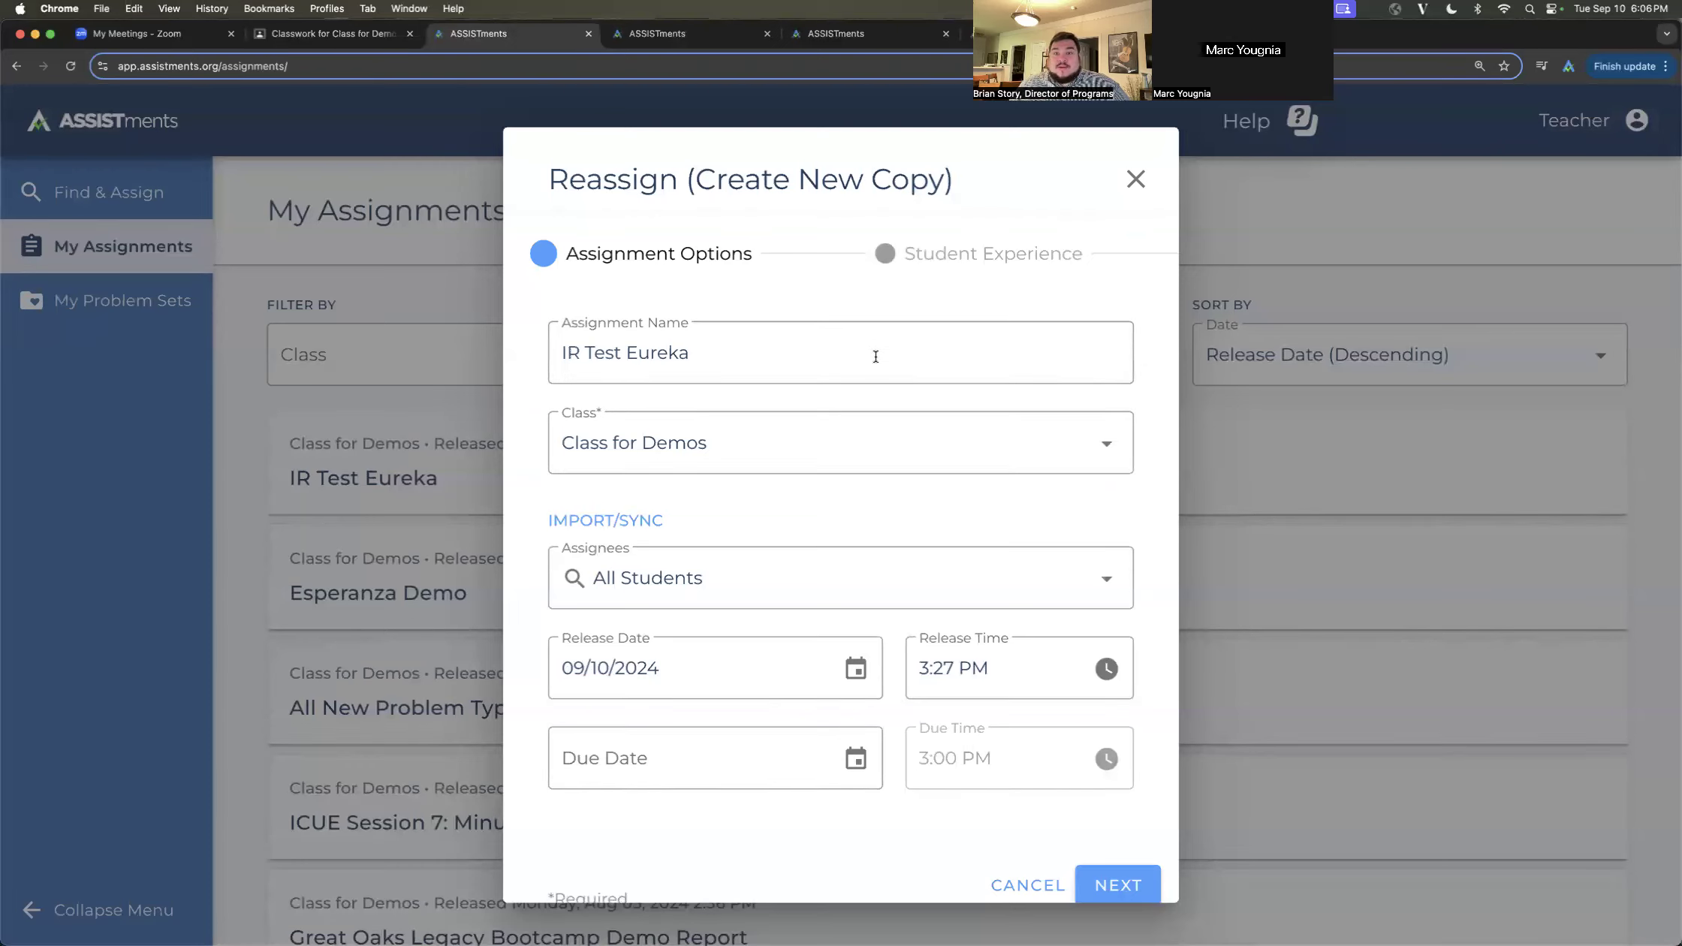
{"action": "left_click", "coordinate": [1136, 179]}
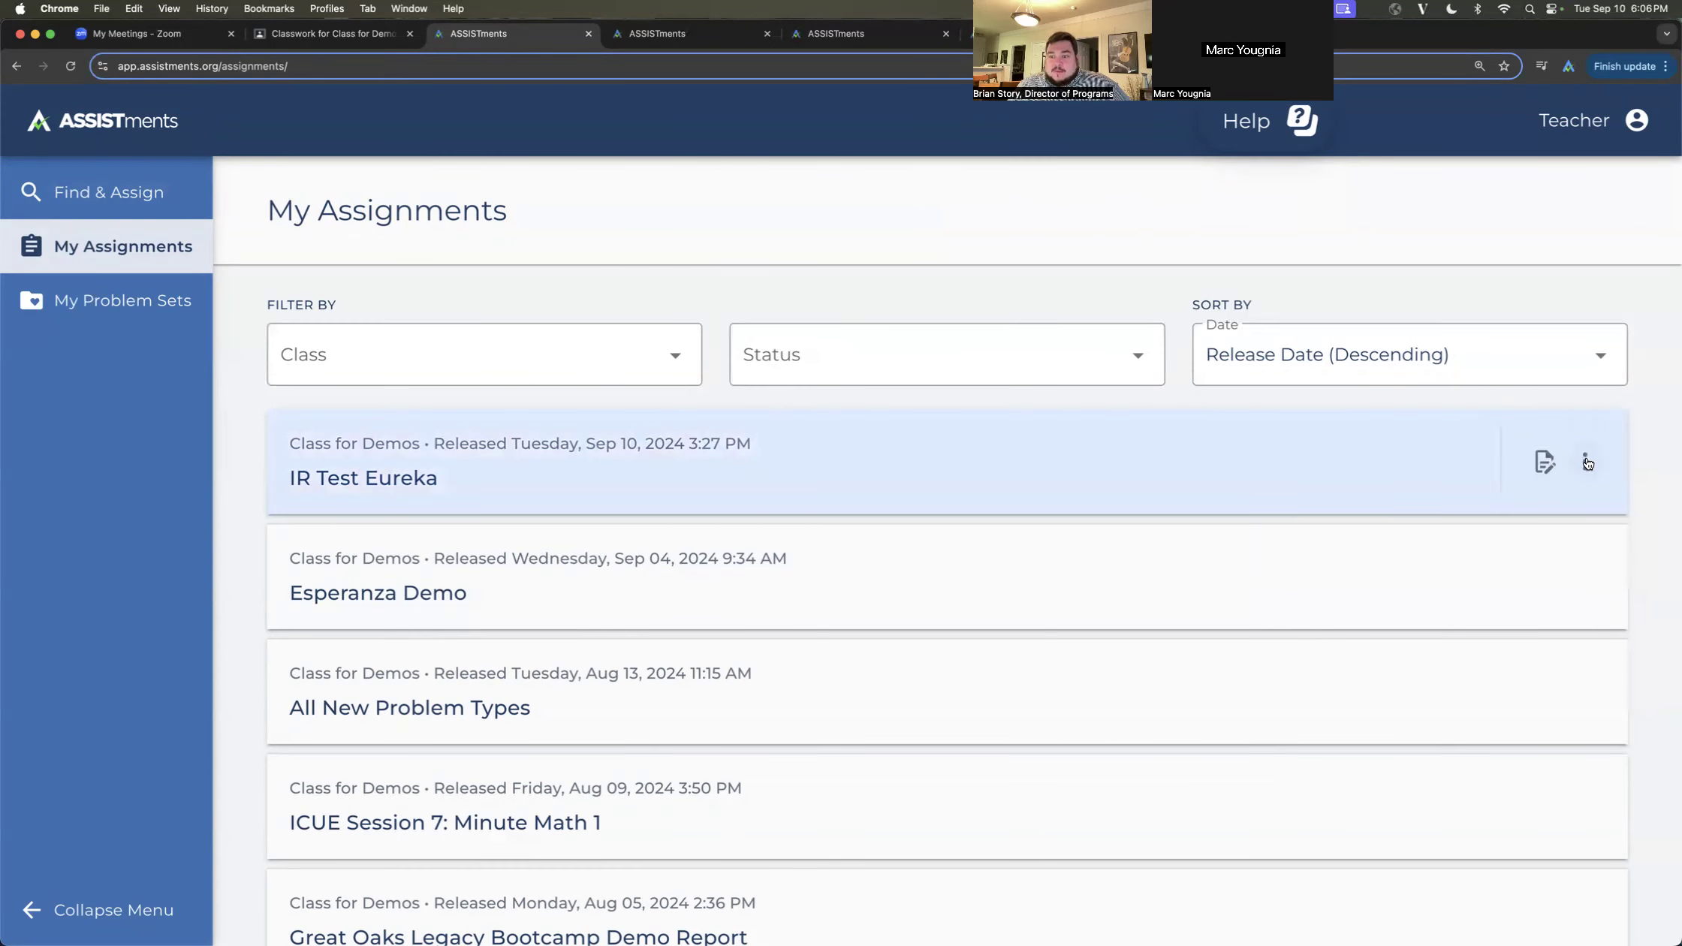
- Review the name and due date fields in the Edit Assignment dialog for IR Test Eureka, and close it without changes
{"action": "left_click", "coordinate": [1585, 461]}
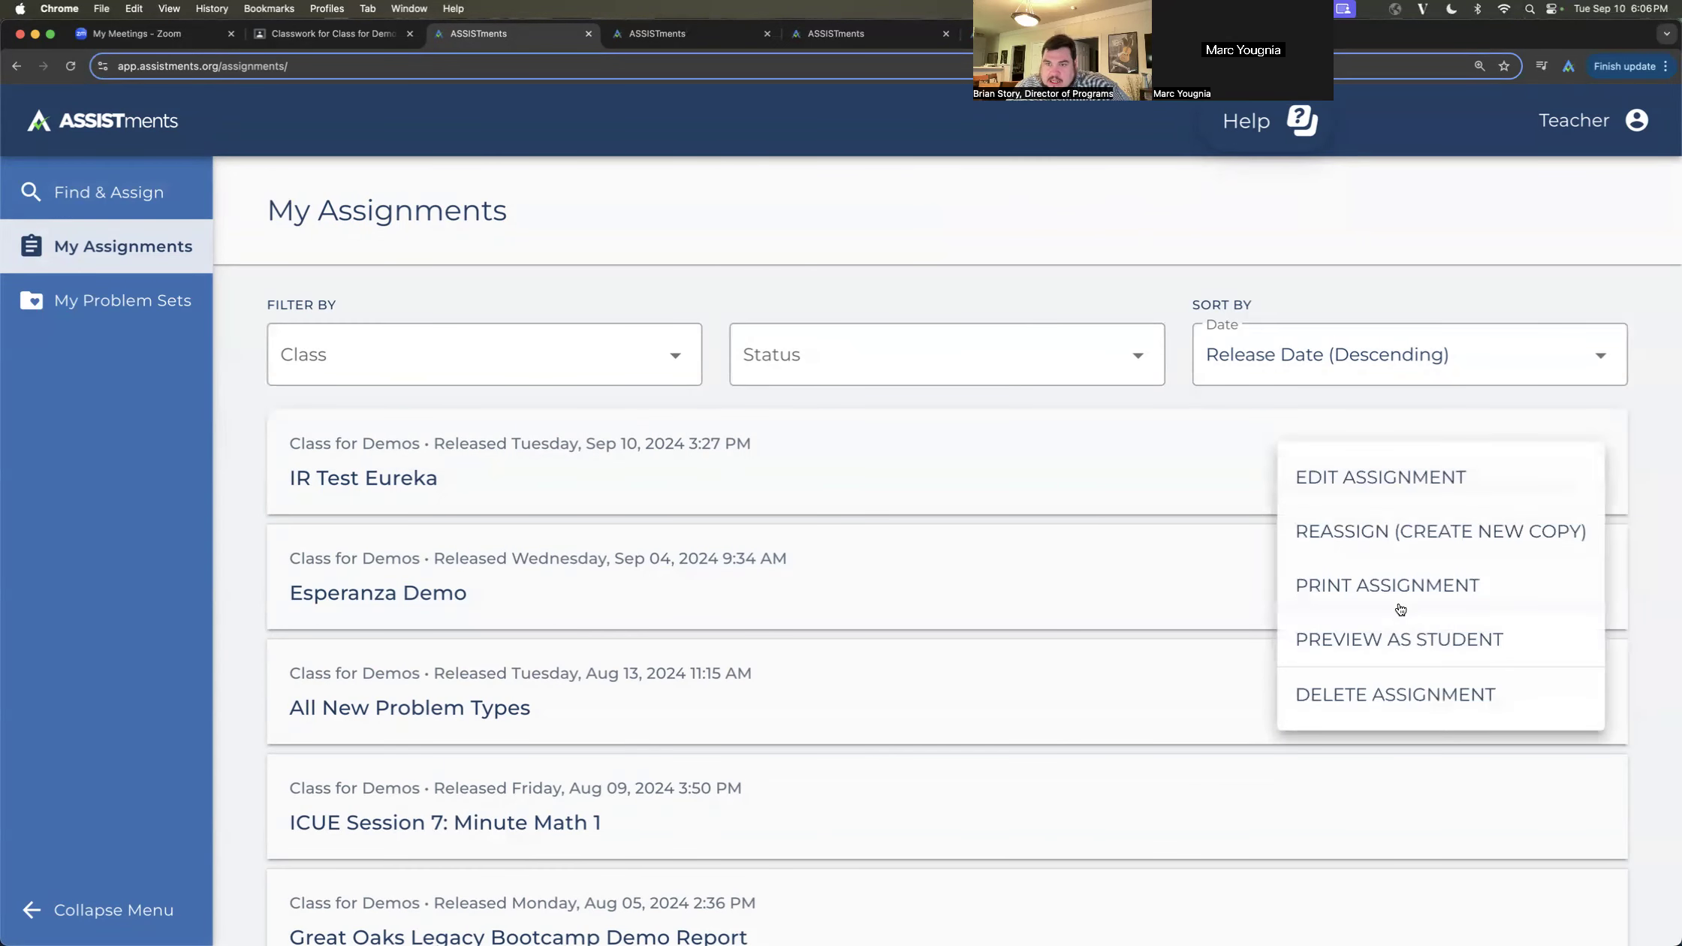
{"action": "left_click", "coordinate": [1408, 467]}
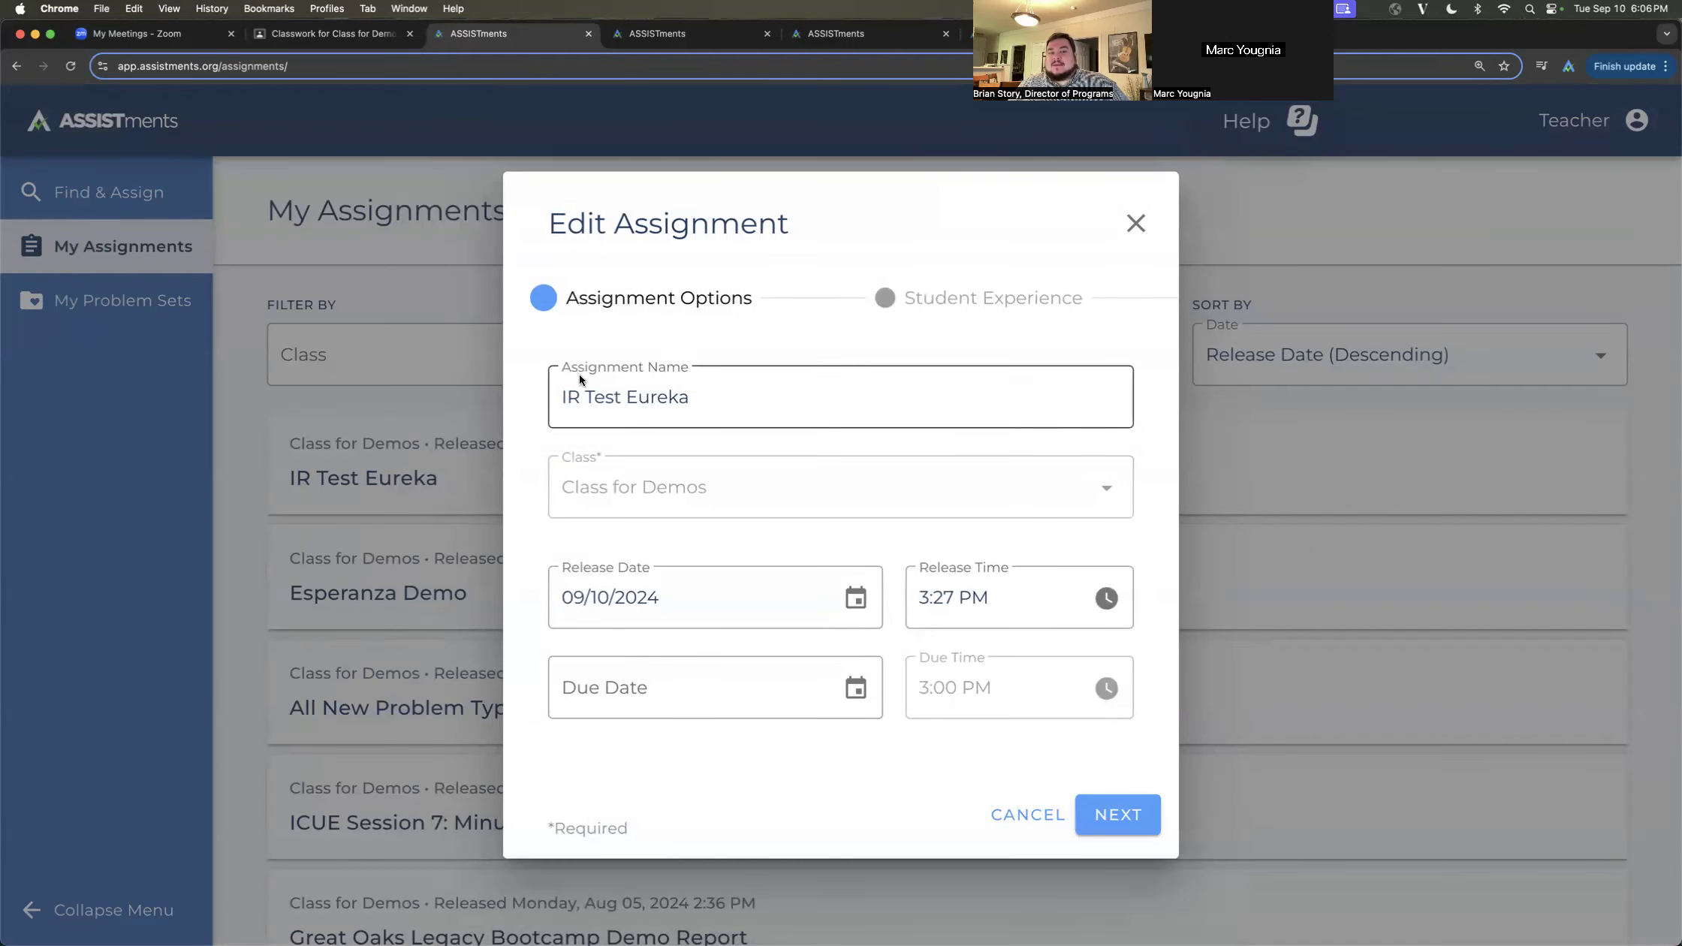
{"action": "left_click", "coordinate": [593, 401]}
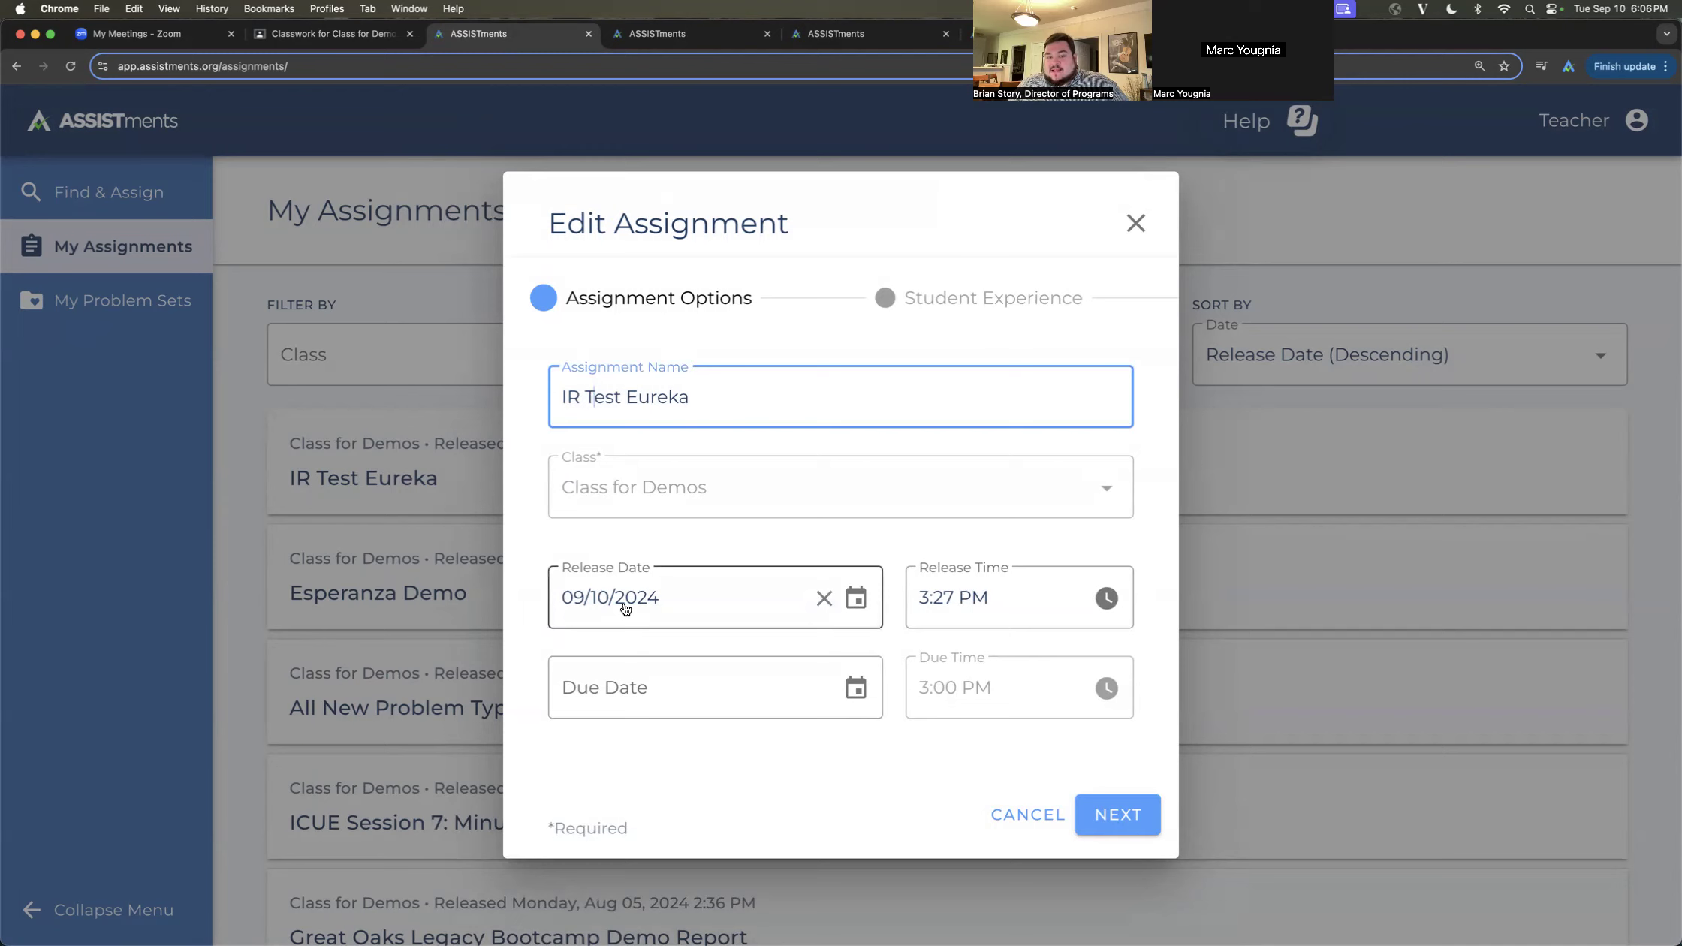
{"action": "left_click", "coordinate": [764, 705]}
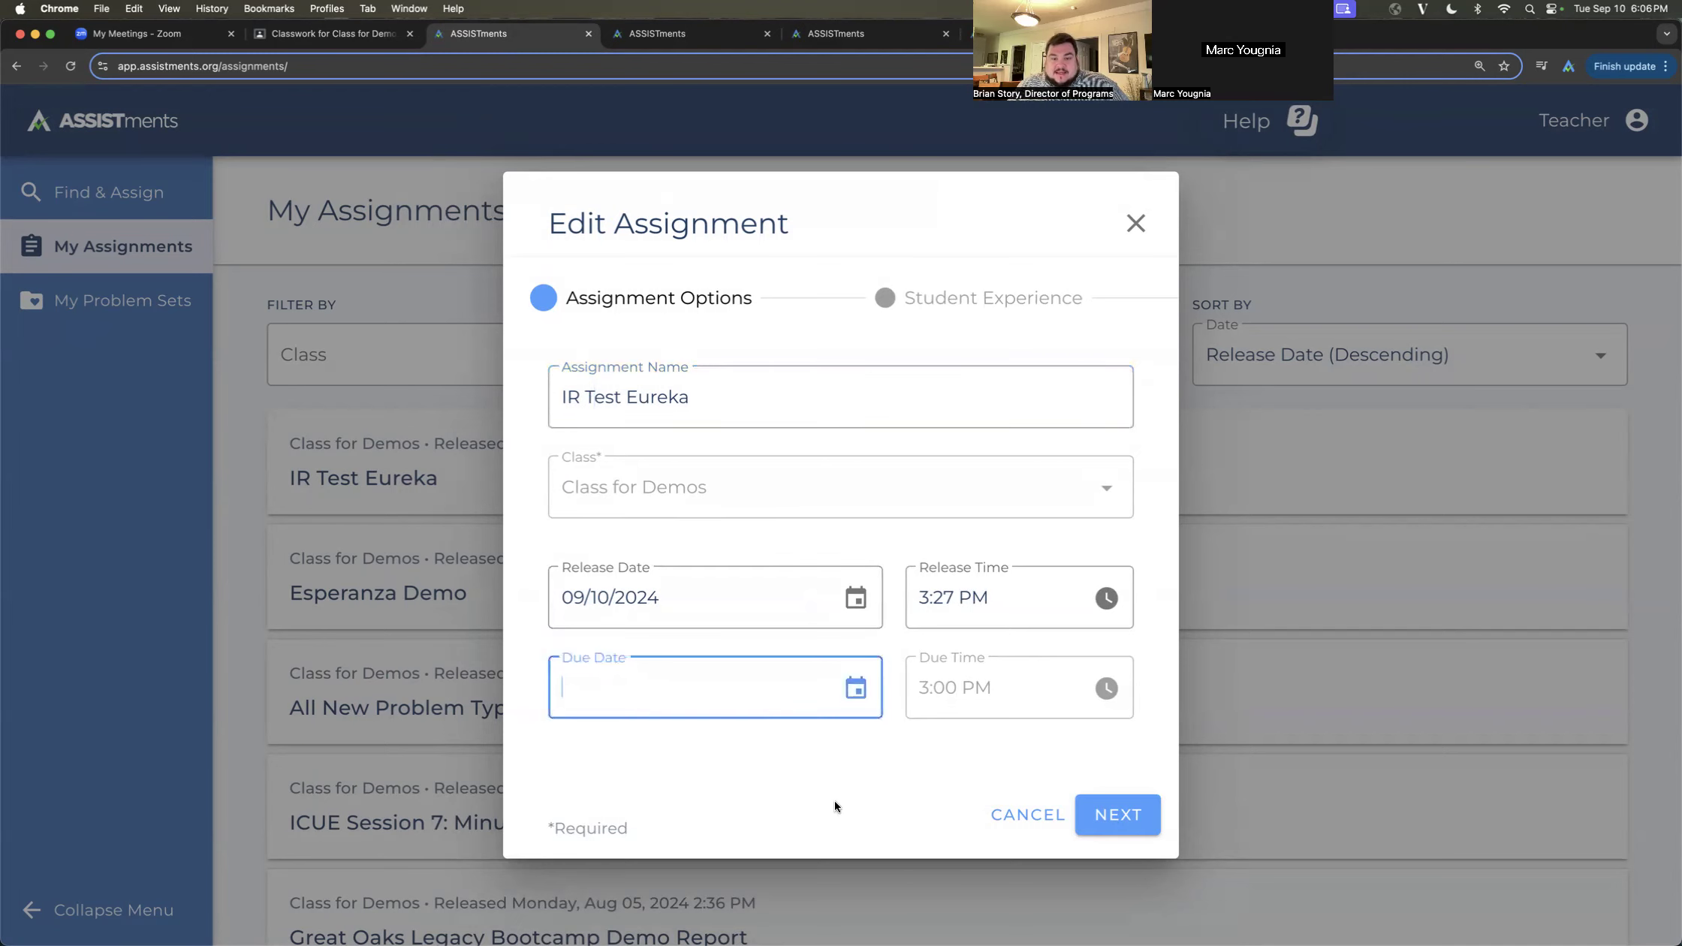
{"action": "left_click", "coordinate": [1129, 224]}
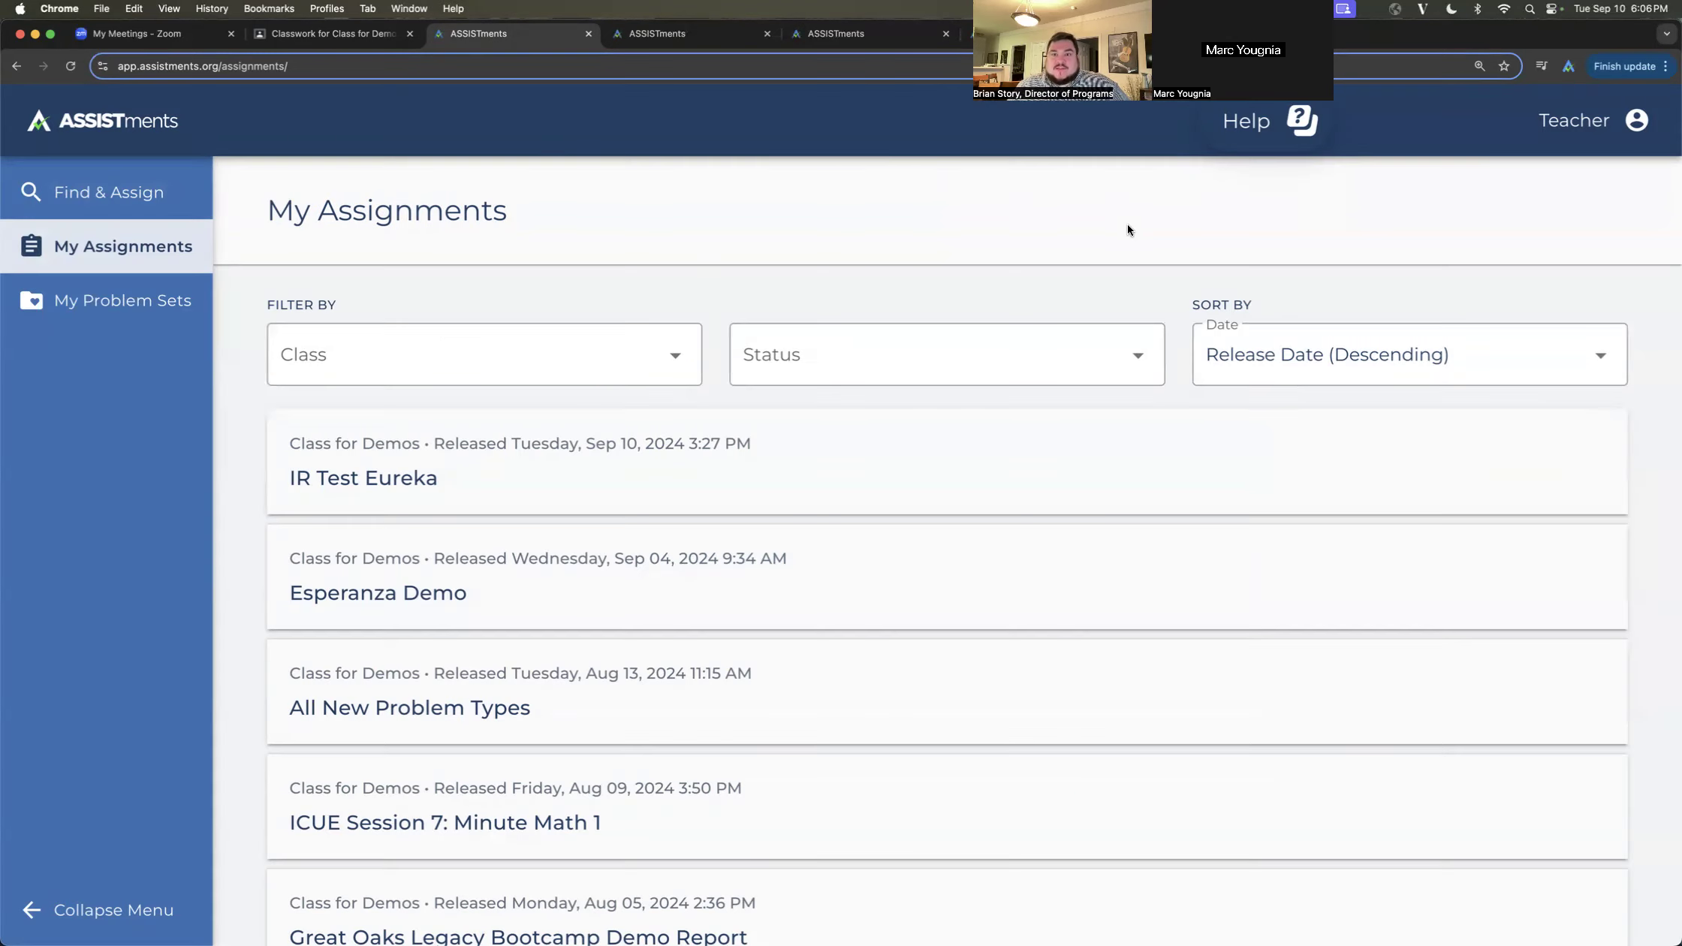